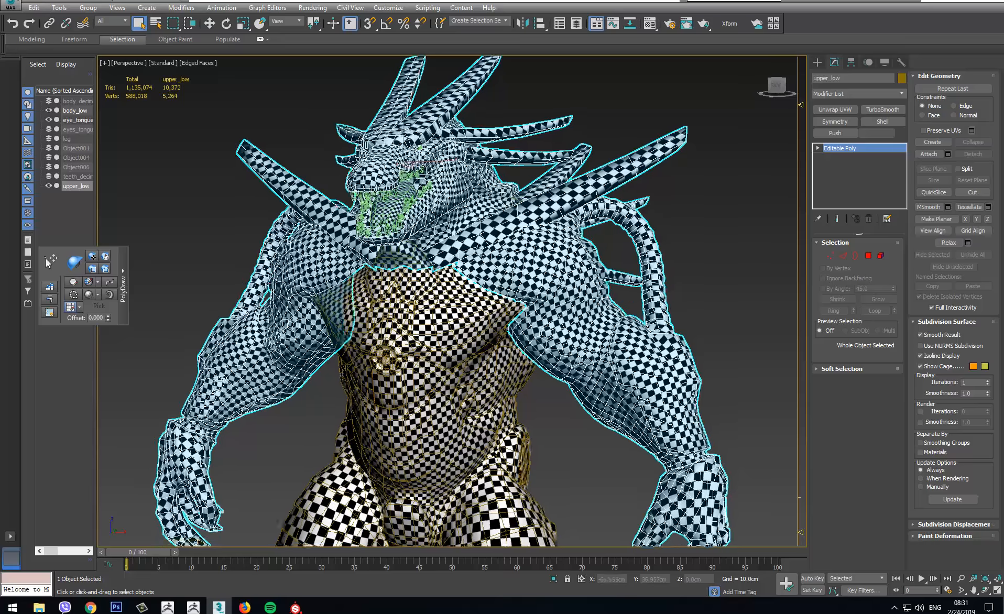
- Select the eye_tongue_low object in the creature's mouth and frame its teeth, tongue and eyes up close
{"action": "scroll", "coordinate": [531, 257], "scroll_direction": "up", "scroll_amount": 3}
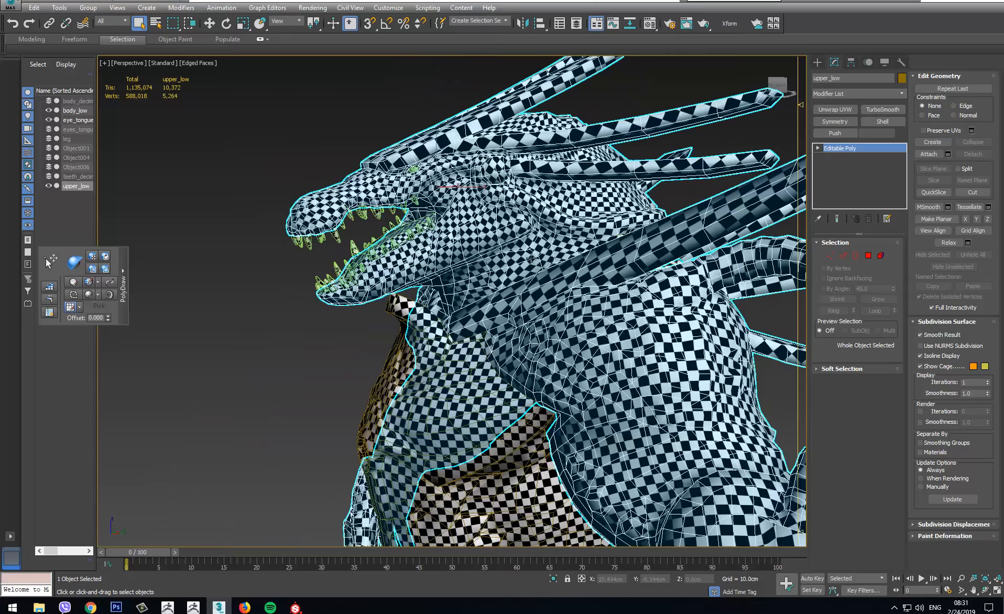
{"action": "left_click", "coordinate": [398, 242]}
{"action": "left_click", "coordinate": [506, 208]}
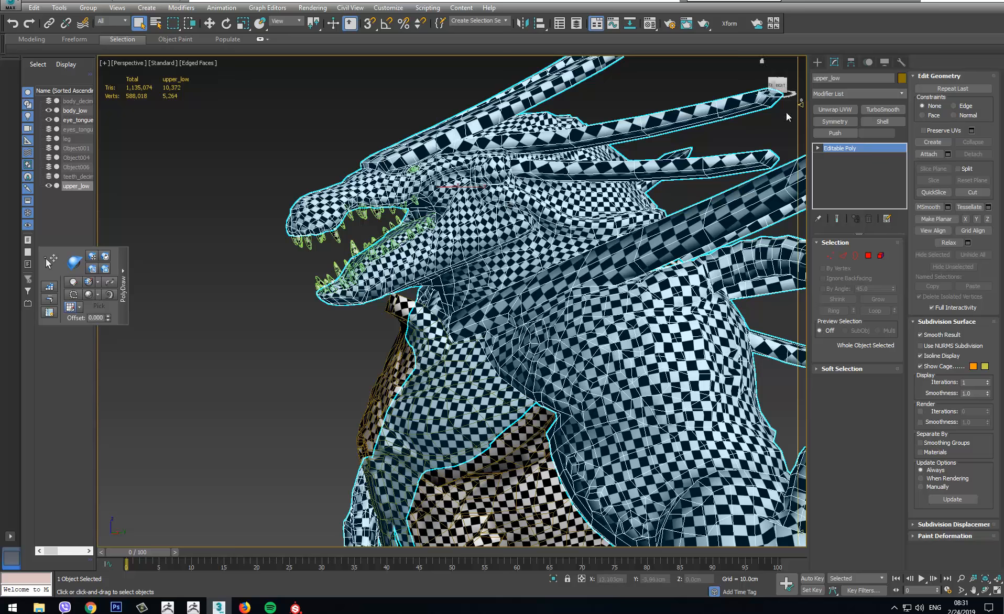
{"action": "left_click", "coordinate": [352, 217]}
{"action": "mouse_move", "coordinate": [298, 266]}
{"action": "middle_mouse_down", "text": "alt"}
{"action": "mouse_move", "coordinate": [477, 266]}
{"action": "mouse_move", "coordinate": [313, 269]}
{"action": "middle_mouse_up", "text": "alt"}
{"action": "scroll", "coordinate": [313, 269], "scroll_direction": "up", "scroll_amount": 6}
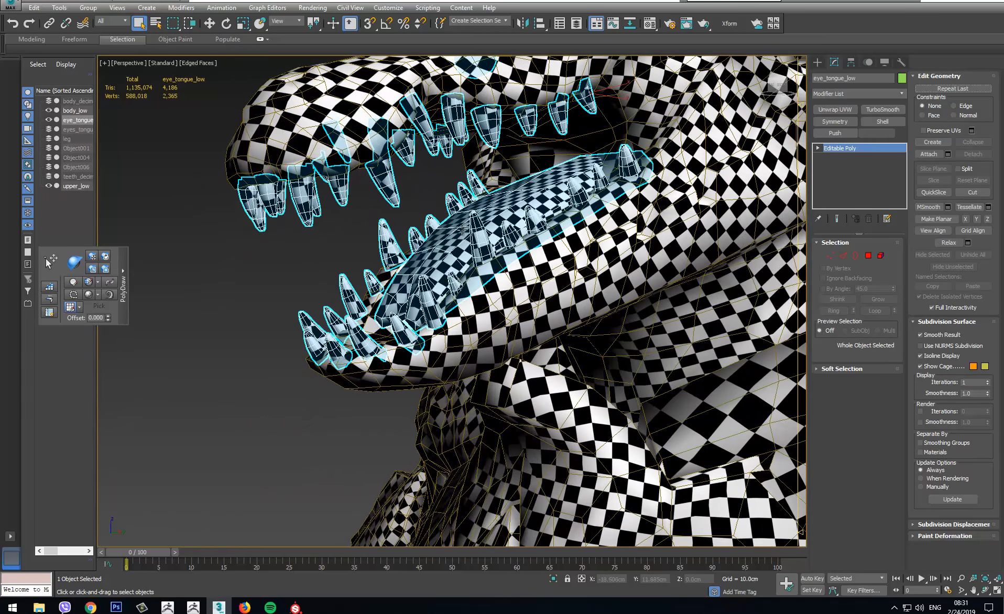
{"action": "middle_click_drag", "start_coordinate": [460, 230], "coordinate": [611, 105], "text": "alt"}
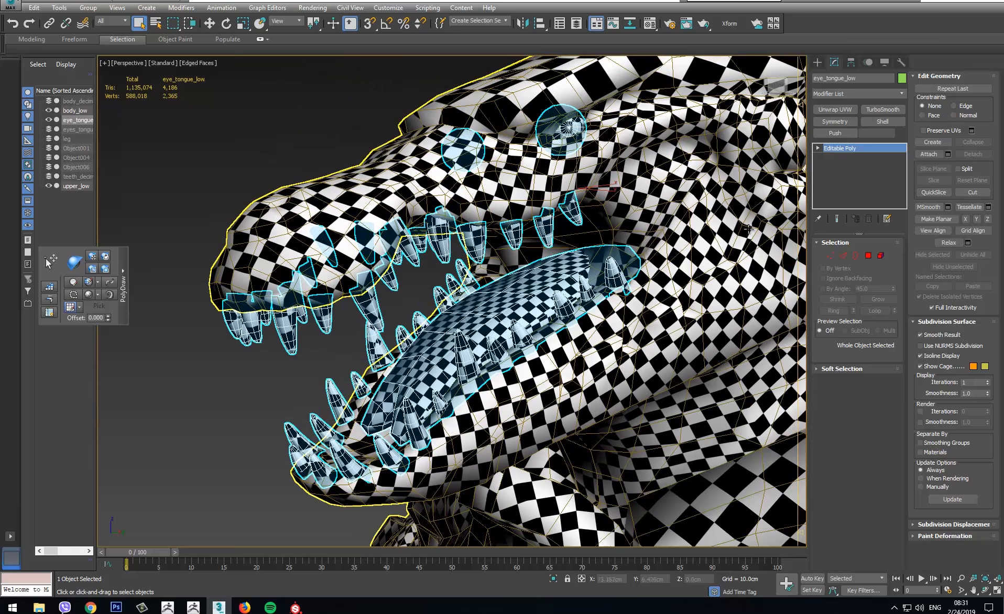
- Select the tongue and both eyeballs of eye_tongue_low as elements
{"action": "left_click", "coordinate": [881, 256]}
{"action": "left_click", "coordinate": [505, 295]}
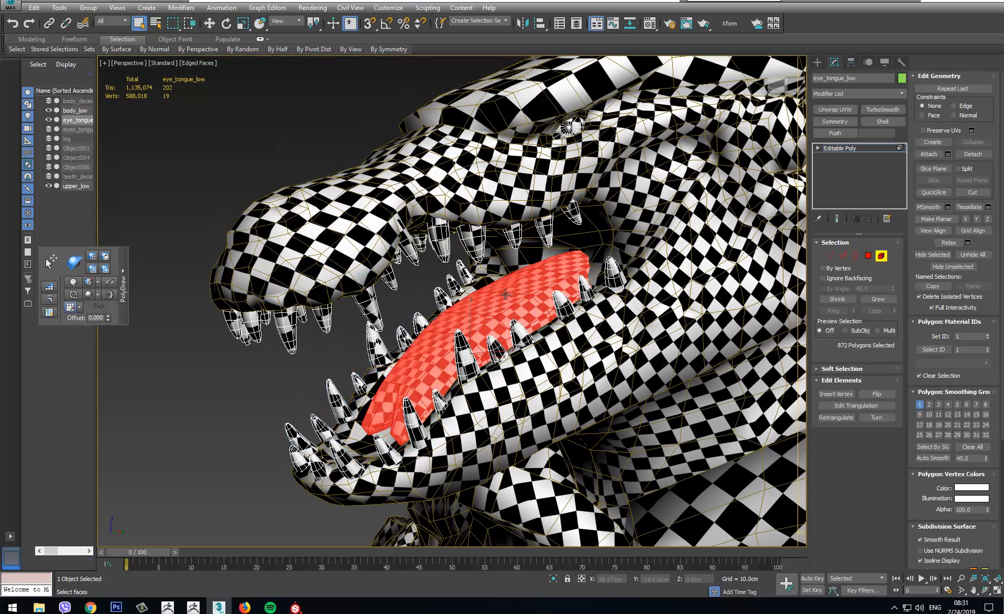
{"action": "left_click", "coordinate": [573, 128], "text": "ctrl"}
{"action": "middle_click_drag", "start_coordinate": [409, 195], "coordinate": [550, 195], "text": "alt"}
{"action": "left_click", "coordinate": [445, 127], "text": "ctrl"}
{"action": "middle_click_drag", "start_coordinate": [606, 230], "coordinate": [990, 174], "text": "alt"}
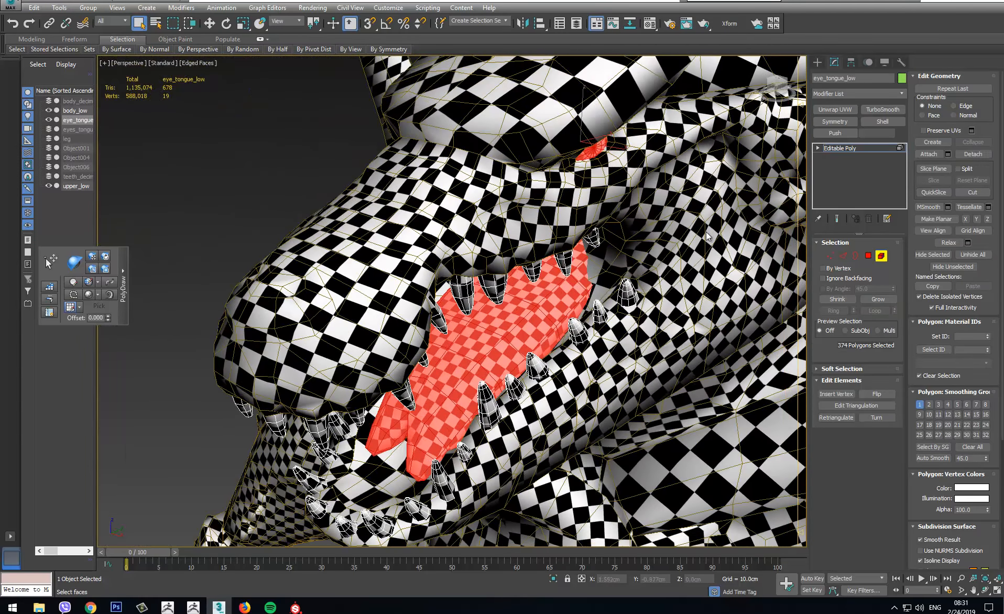
- Invert the element selection to the teeth and detach them as a separate object named teeth
{"action": "key", "text": "ctrl+i"}
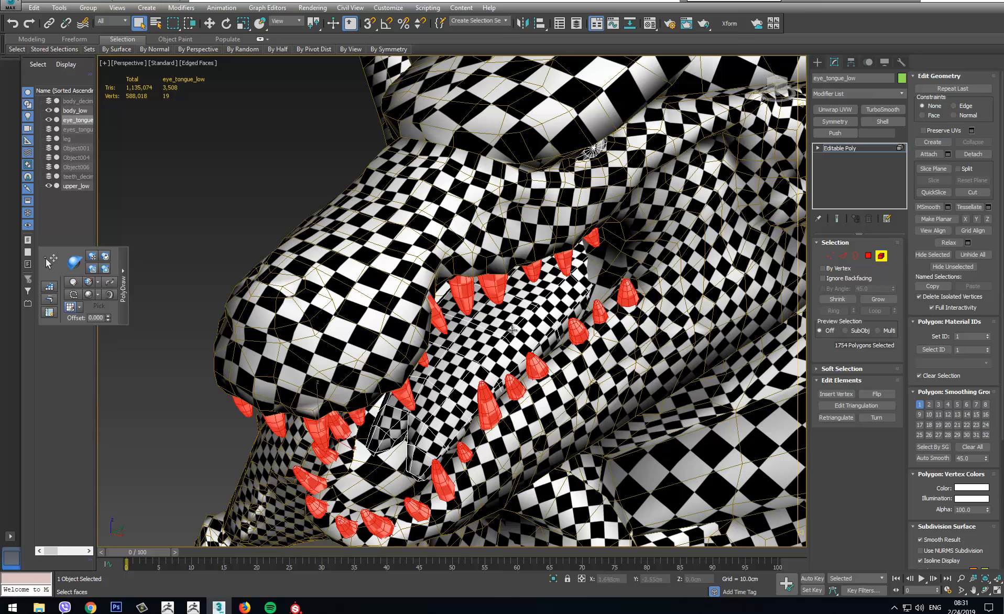
{"action": "left_click", "coordinate": [982, 157]}
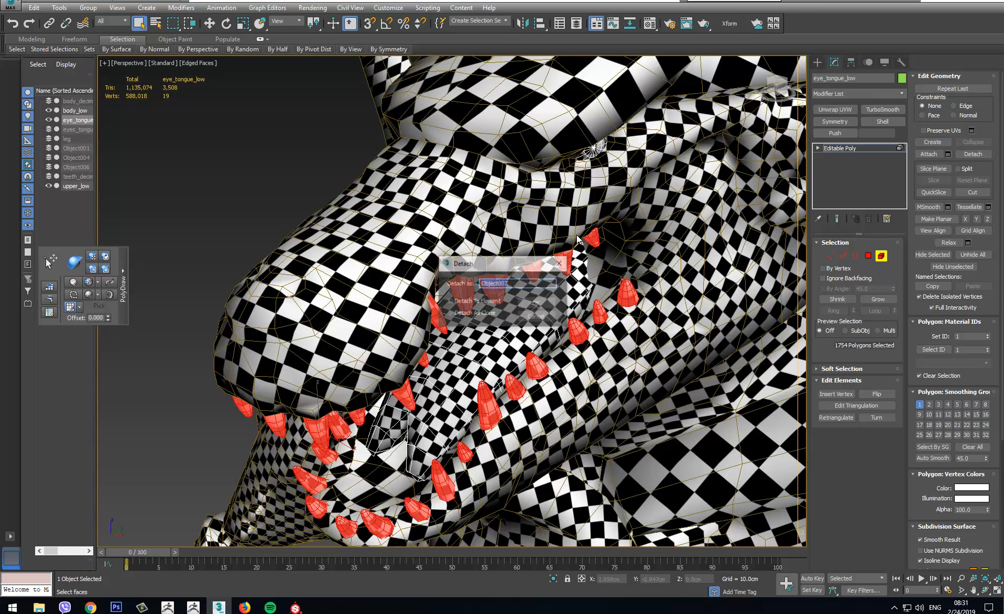
{"action": "type", "text": "teeth"}
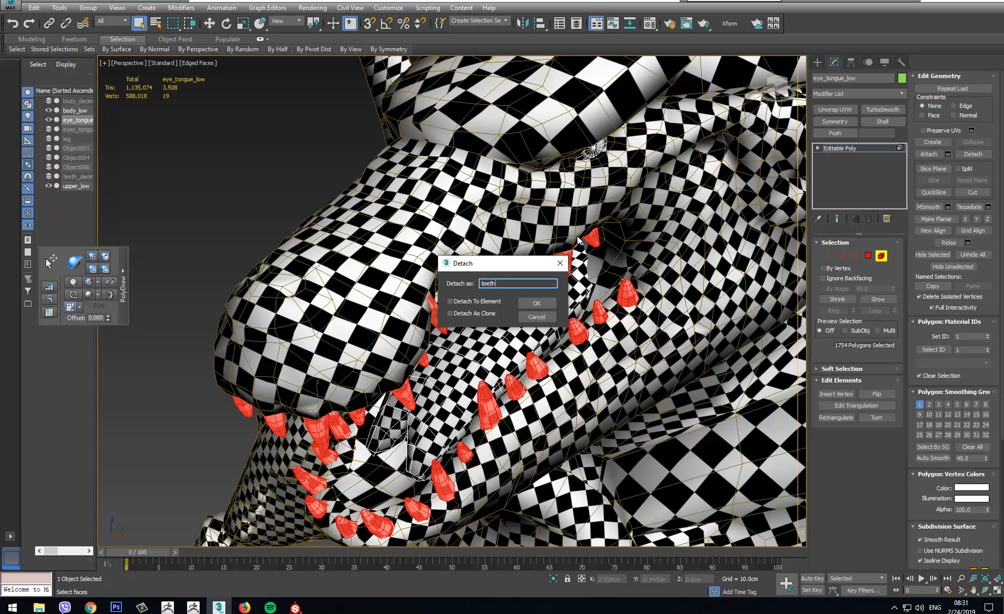
{"action": "left_click", "coordinate": [536, 303]}
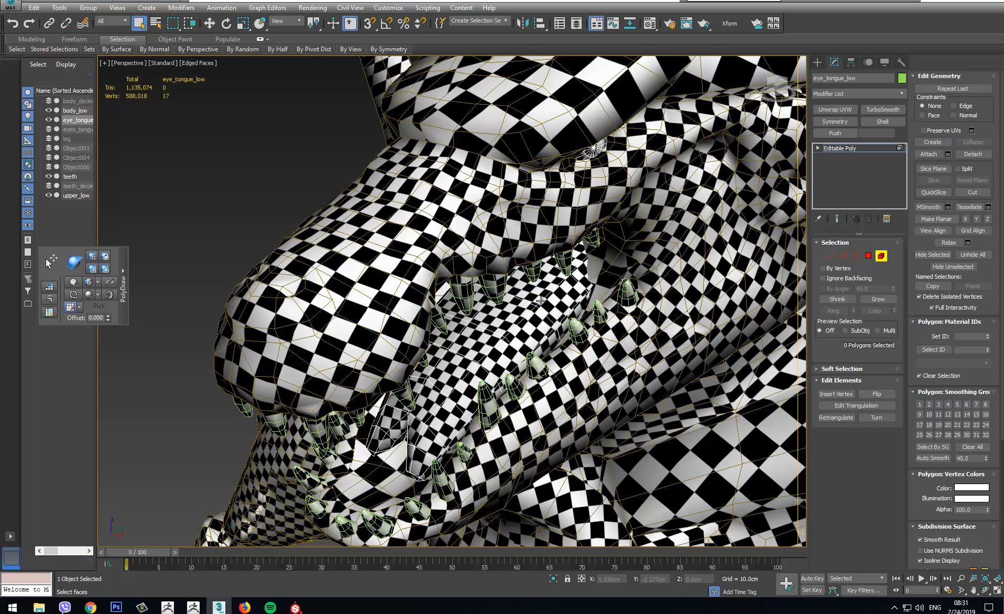
- Leave element editing and attach the teeth object to upper_low
{"action": "key", "text": "5"}
{"action": "left_click", "coordinate": [685, 318]}
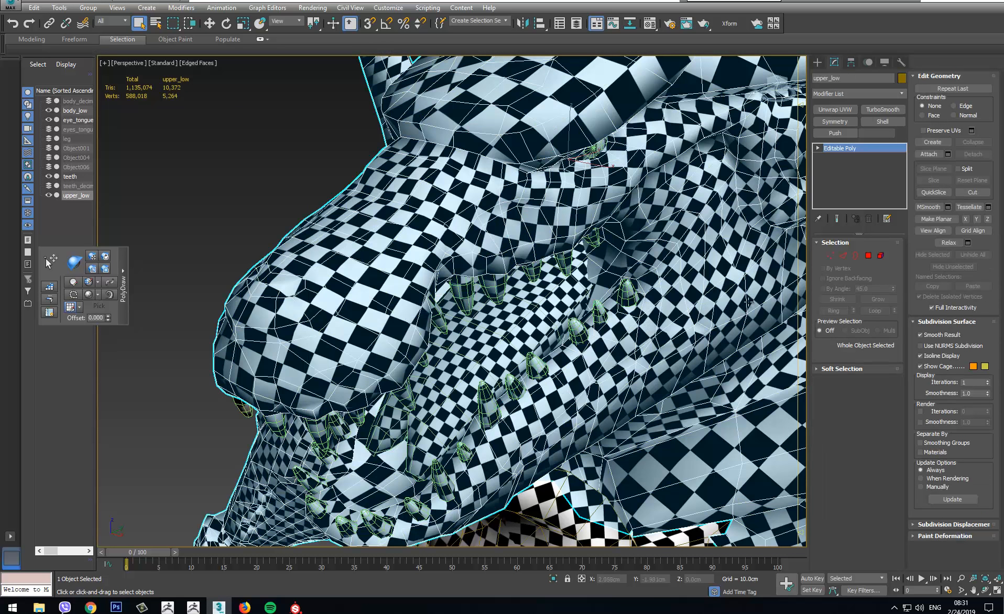
{"action": "left_click", "coordinate": [932, 154]}
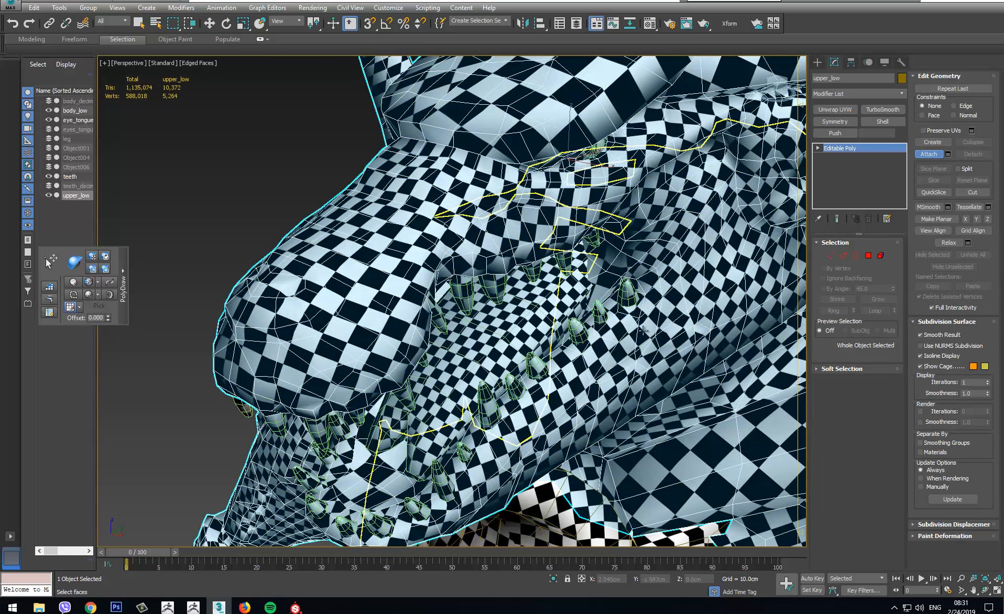
{"action": "left_click", "coordinate": [536, 365]}
{"action": "middle_click_drag", "start_coordinate": [671, 340], "coordinate": [609, 318], "text": "alt"}
{"action": "scroll", "coordinate": [615, 297], "scroll_direction": "up", "scroll_amount": 2}
{"action": "scroll", "coordinate": [614, 297], "scroll_direction": "down", "scroll_amount": 4}
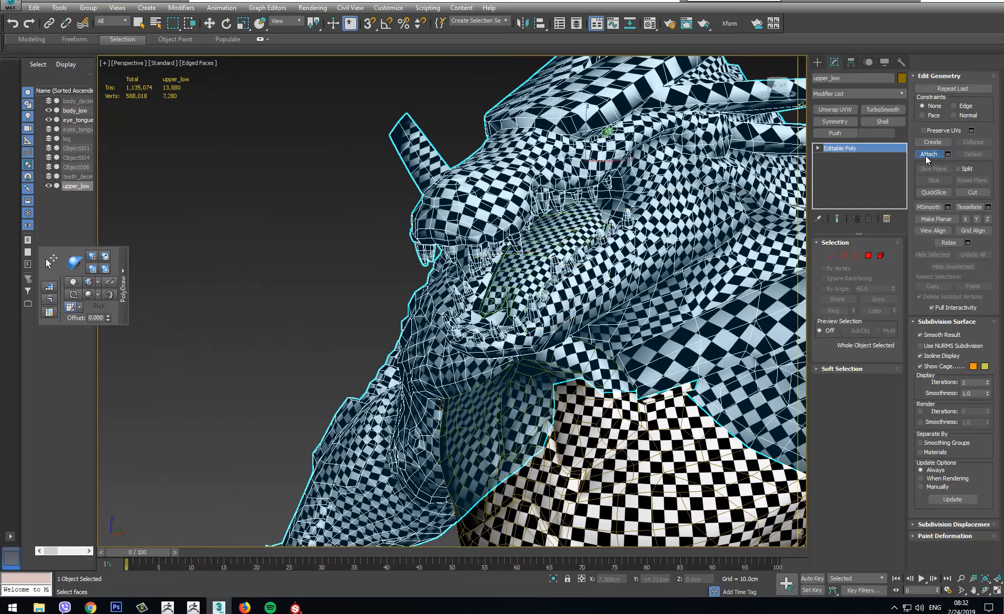
{"action": "key", "text": "w"}
{"action": "scroll", "coordinate": [576, 239], "scroll_direction": "up", "scroll_amount": 6}
{"action": "scroll", "coordinate": [576, 239], "scroll_direction": "down", "scroll_amount": 8}
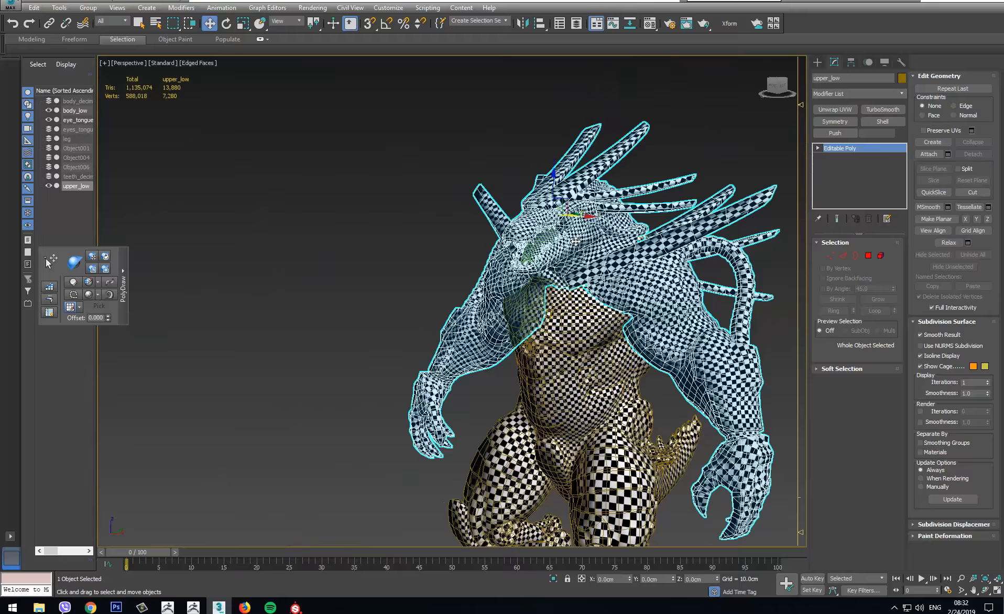
- Select upper_low and eye_tongue_low together, leaving body_low out of the selection
{"action": "middle_click_drag", "start_coordinate": [576, 239], "coordinate": [591, 266], "text": "alt"}
{"action": "scroll", "coordinate": [590, 266], "scroll_direction": "up", "scroll_amount": 2}
{"action": "scroll", "coordinate": [588, 232], "scroll_direction": "up", "scroll_amount": 3}
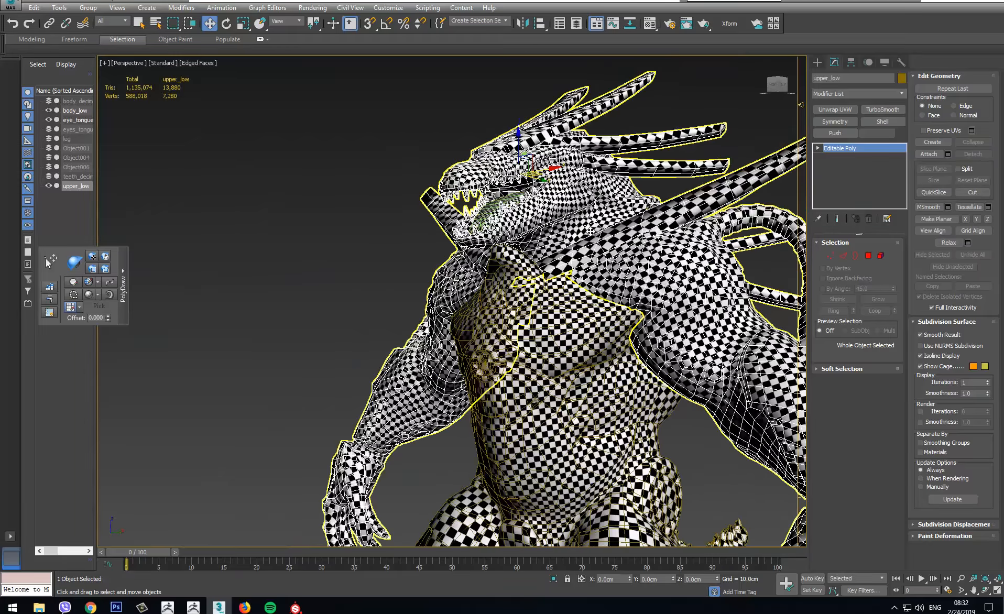
{"action": "scroll", "coordinate": [562, 213], "scroll_direction": "down", "scroll_amount": 3}
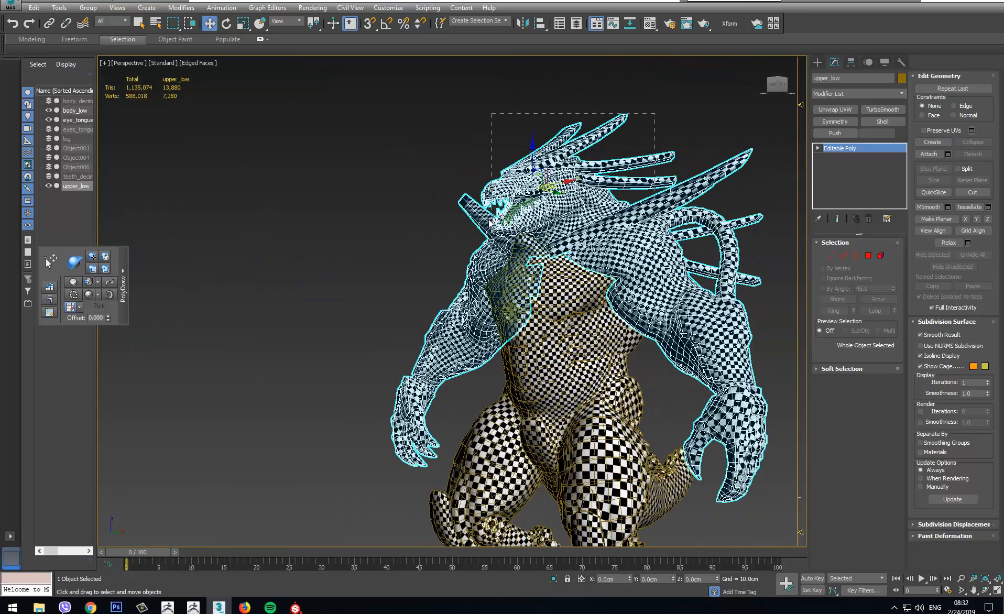
{"action": "left_click_drag", "start_coordinate": [491, 219], "coordinate": [491, 222]}
{"action": "middle_click_drag", "start_coordinate": [500, 262], "coordinate": [557, 314], "text": "alt"}
{"action": "left_click", "coordinate": [559, 318], "text": "alt"}
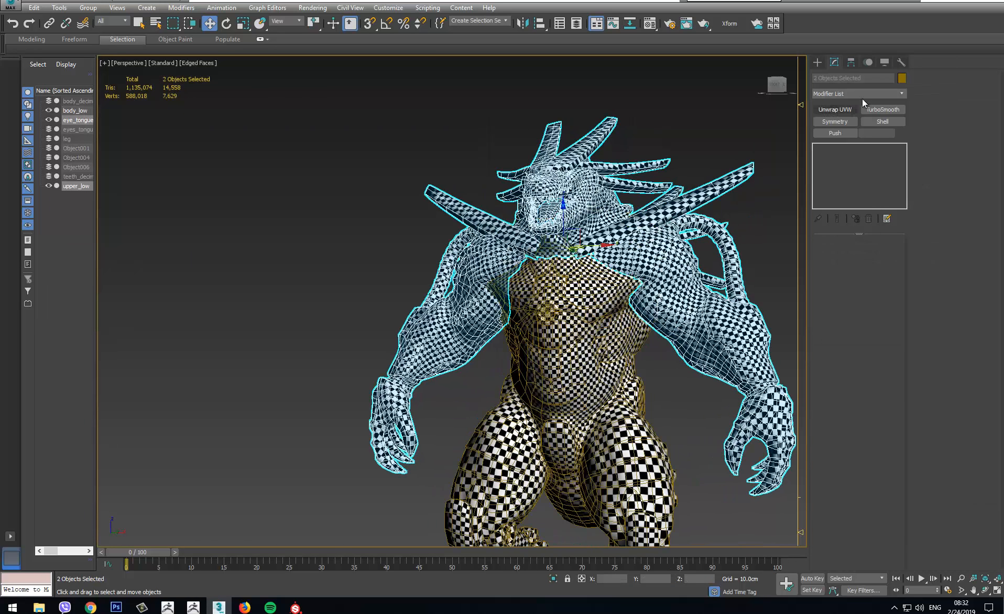
- Apply an Unwrap UVW modifier to both objects and open the UV editor in an enlarged window
{"action": "left_click", "coordinate": [833, 107]}
{"action": "left_click", "coordinate": [858, 461]}
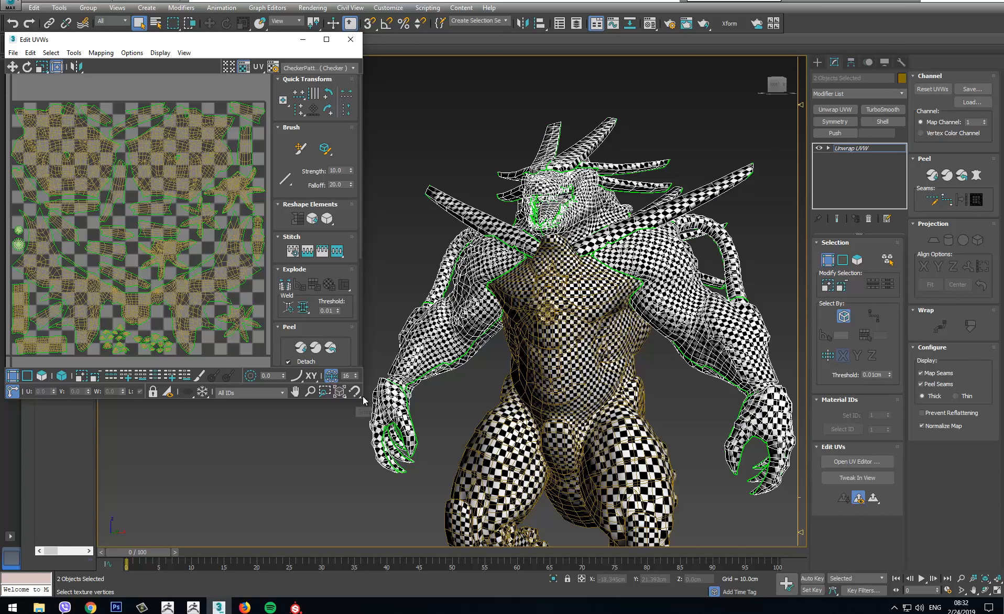
{"action": "left_click_drag", "start_coordinate": [363, 399], "coordinate": [465, 475]}
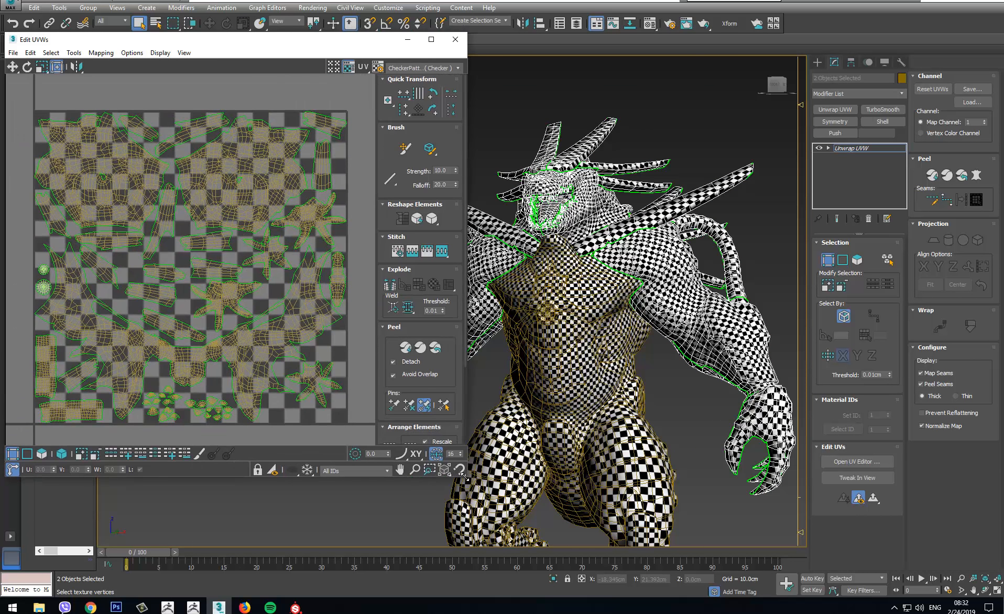
- Move the two tongue UV shells from the upper-left outside area to just beside the UV tile's lower-right corner
{"action": "scroll", "coordinate": [198, 268], "scroll_direction": "down", "scroll_amount": 4}
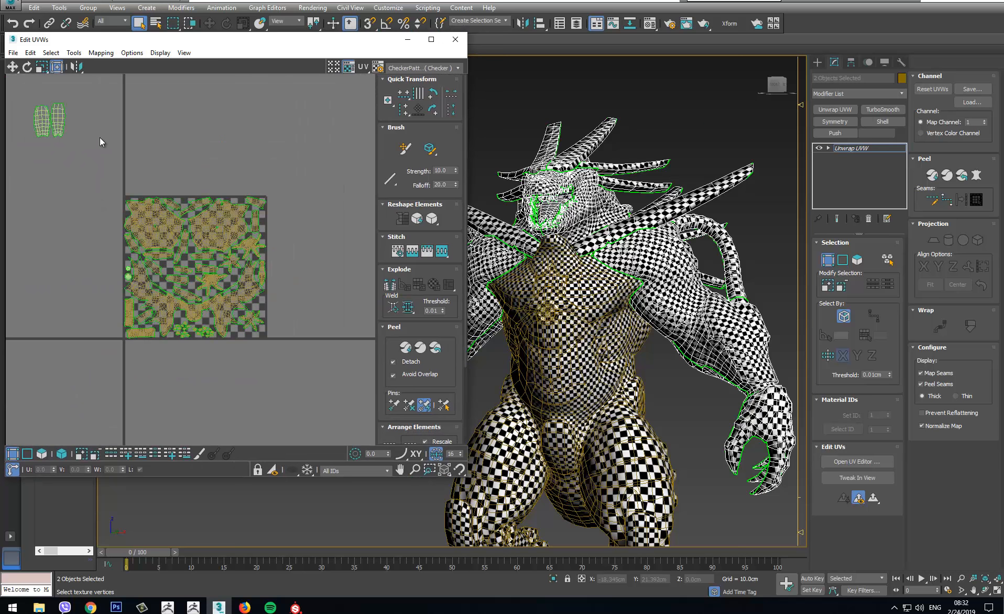
{"action": "left_click_drag", "start_coordinate": [30, 155], "coordinate": [30, 156]}
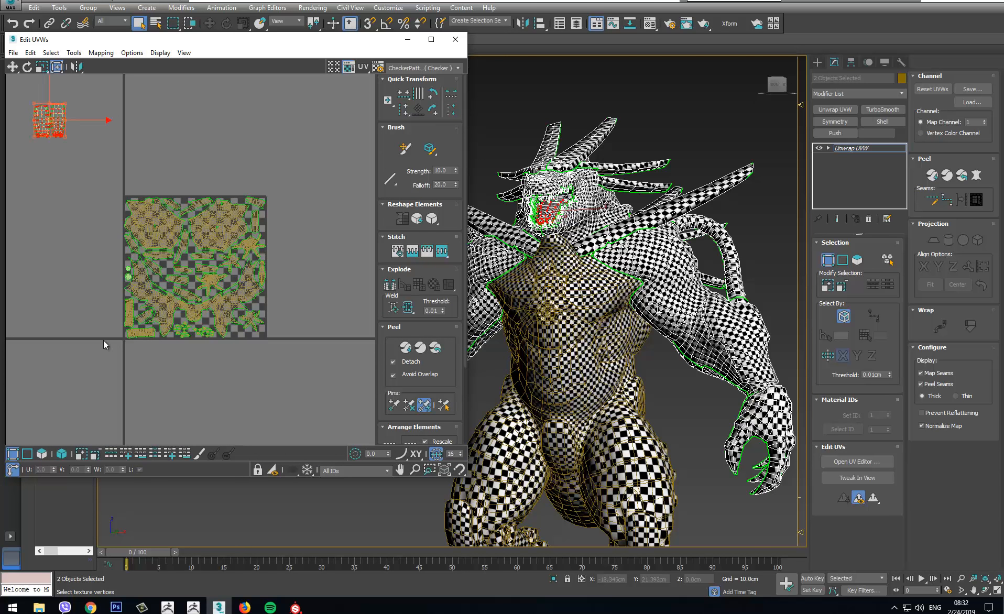
{"action": "scroll", "coordinate": [72, 339], "scroll_direction": "down", "scroll_amount": 5}
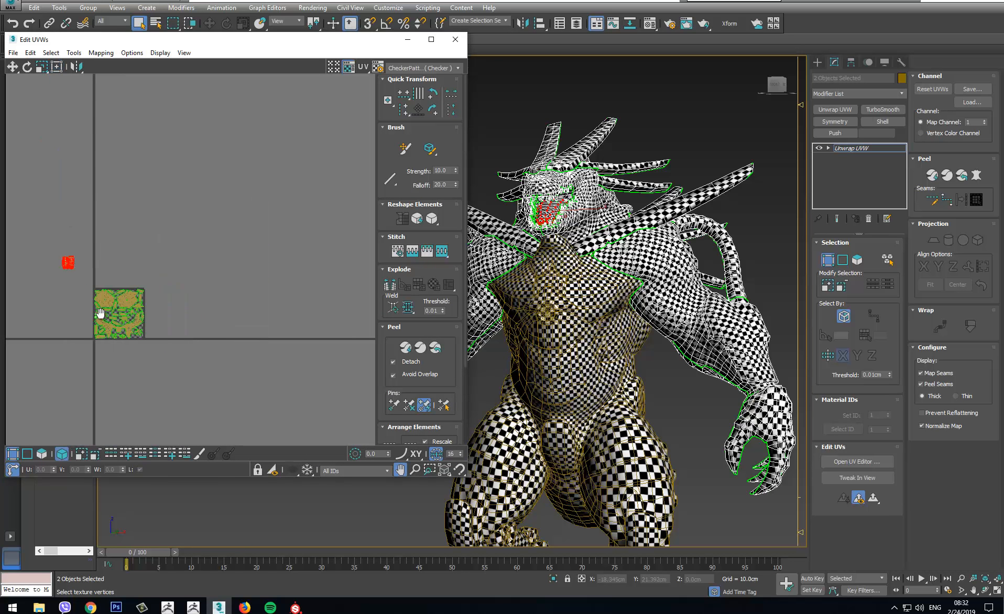
{"action": "middle_click_drag", "start_coordinate": [73, 282], "coordinate": [158, 282]}
{"action": "left_click", "coordinate": [245, 257]}
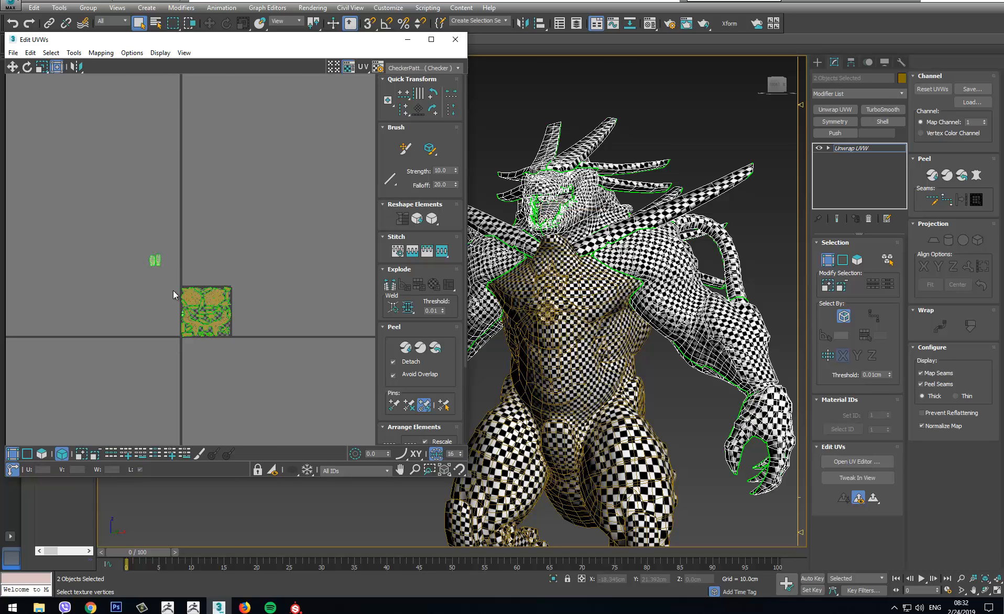
{"action": "left_click_drag", "start_coordinate": [129, 278], "coordinate": [199, 381]}
{"action": "scroll", "coordinate": [241, 338], "scroll_direction": "up", "scroll_amount": 5}
{"action": "middle_click_drag", "start_coordinate": [217, 340], "coordinate": [249, 275]}
{"action": "scroll", "coordinate": [250, 272], "scroll_direction": "up", "scroll_amount": 2}
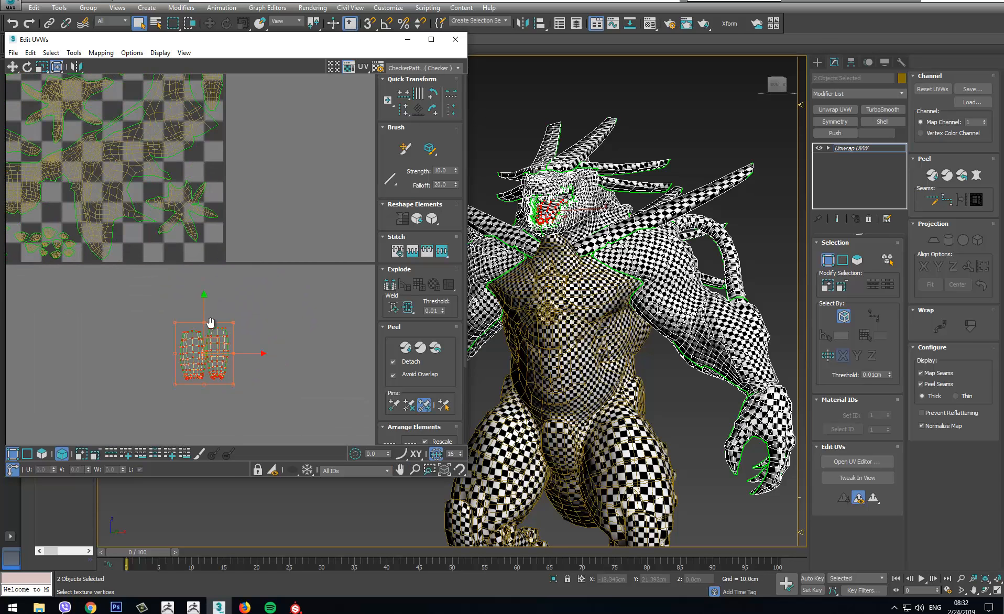
{"action": "scroll", "coordinate": [278, 378], "scroll_direction": "down", "scroll_amount": 3}
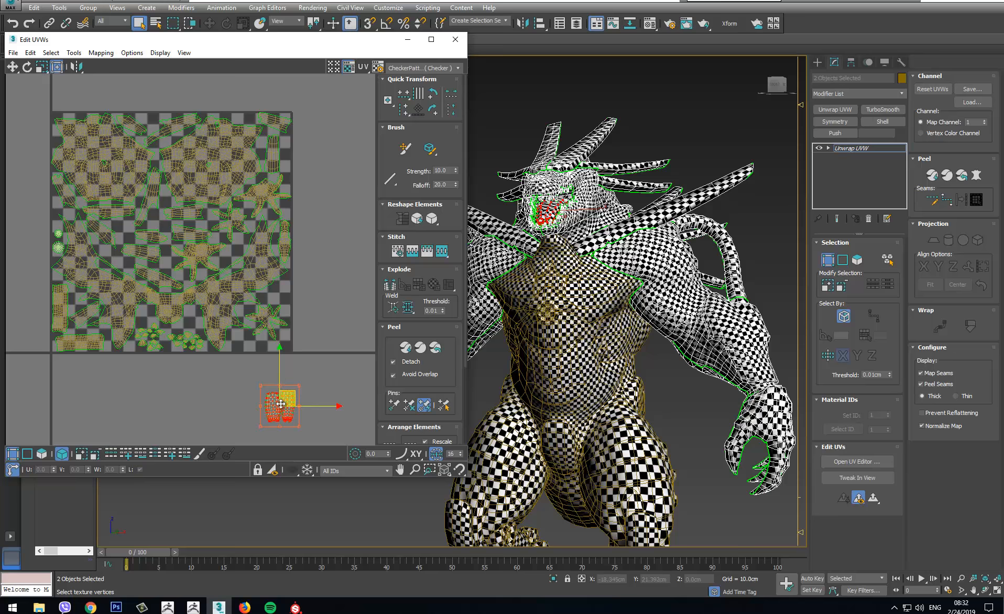
{"action": "left_click_drag", "start_coordinate": [293, 398], "coordinate": [315, 365]}
- Scale down the UV shell of the tongue's underside to a little over half its size
{"action": "scroll", "coordinate": [327, 341], "scroll_direction": "up", "scroll_amount": 3}
{"action": "left_click", "coordinate": [333, 389]}
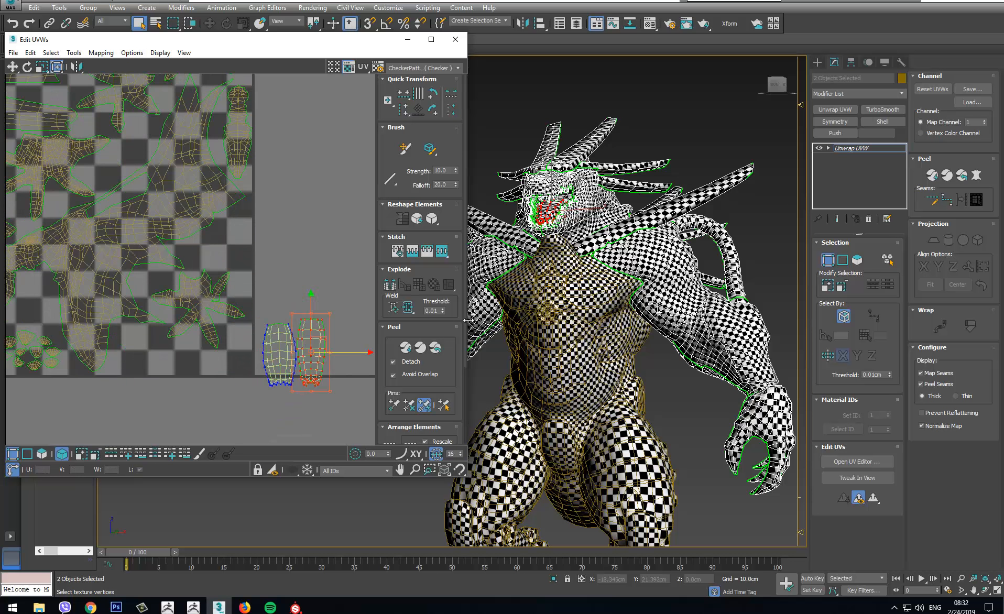
{"action": "left_click", "coordinate": [274, 334]}
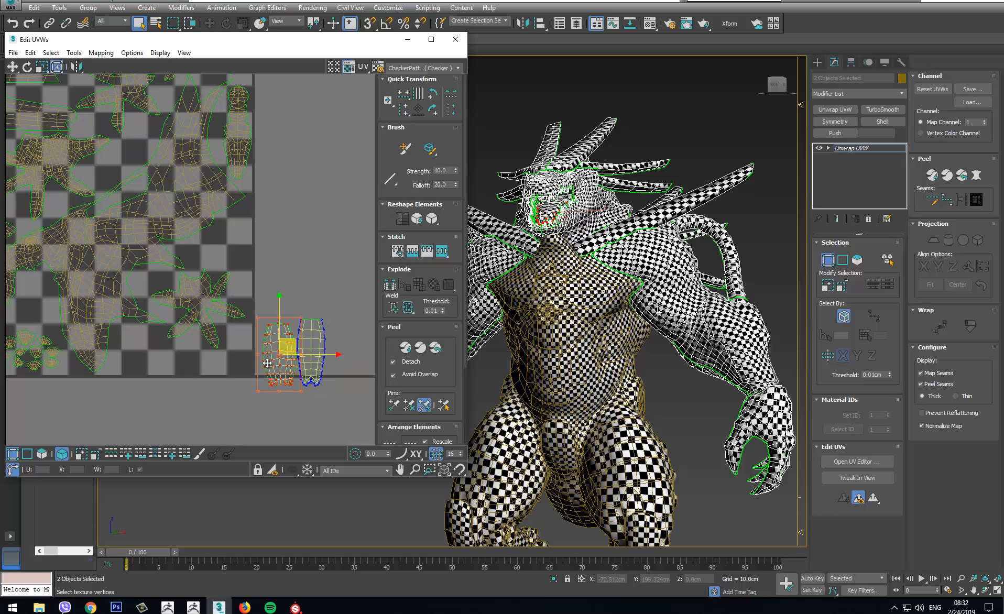
{"action": "scroll", "coordinate": [264, 360], "scroll_direction": "up", "scroll_amount": 2}
{"action": "key", "text": "z"}
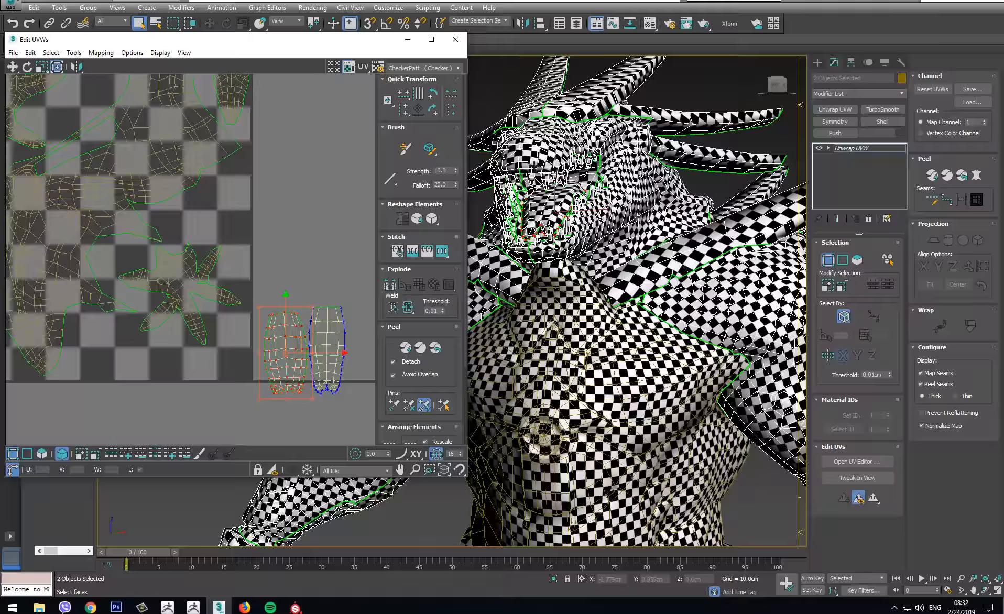
{"action": "left_click_drag", "start_coordinate": [312, 309], "coordinate": [288, 346], "text": "ctrl"}
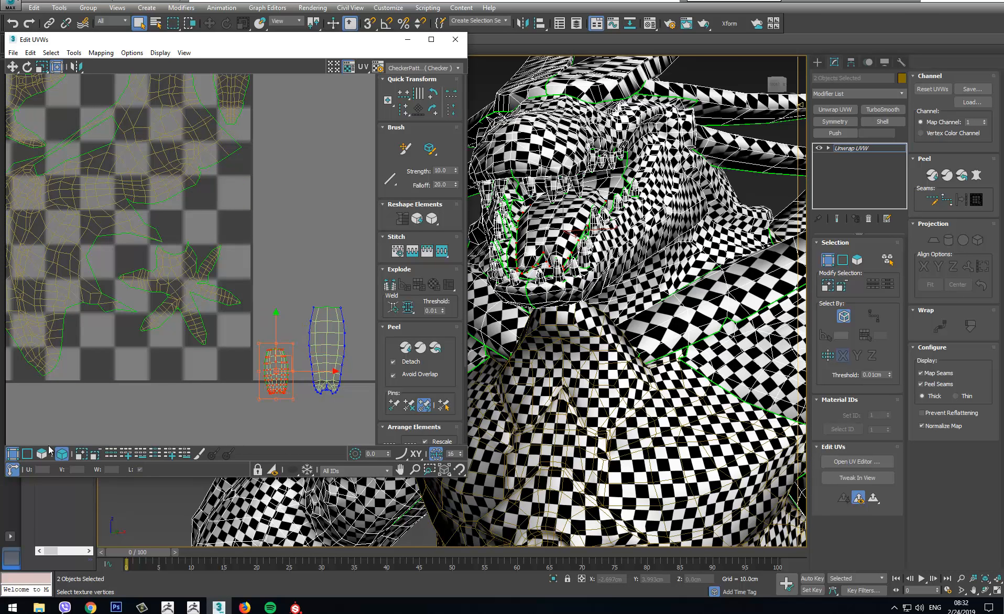
- In polygon mode, move the small tongue underside shell into the free gap near the UV tile's lower edge
{"action": "left_click", "coordinate": [42, 454]}
{"action": "left_click", "coordinate": [234, 413]}
{"action": "left_click_drag", "start_coordinate": [266, 406], "coordinate": [97, 336]}
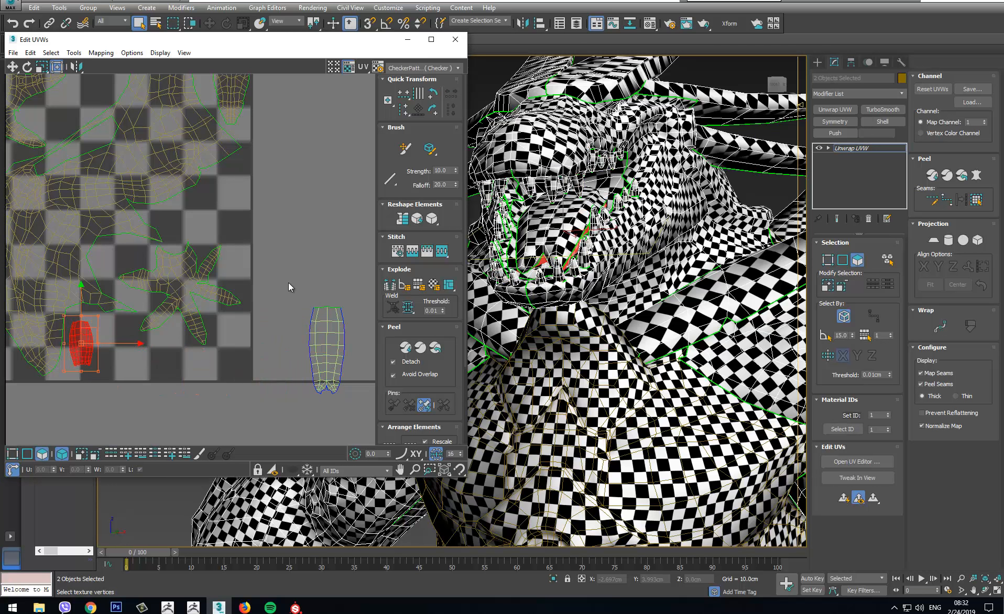
- Move the larger tongue top shell into the UV tile along its right edge
{"action": "left_click", "coordinate": [320, 355]}
{"action": "left_click_drag", "start_coordinate": [332, 341], "coordinate": [244, 197]}
{"action": "scroll", "coordinate": [245, 197], "scroll_direction": "up", "scroll_amount": 3}
{"action": "scroll", "coordinate": [243, 199], "scroll_direction": "down", "scroll_amount": 4}
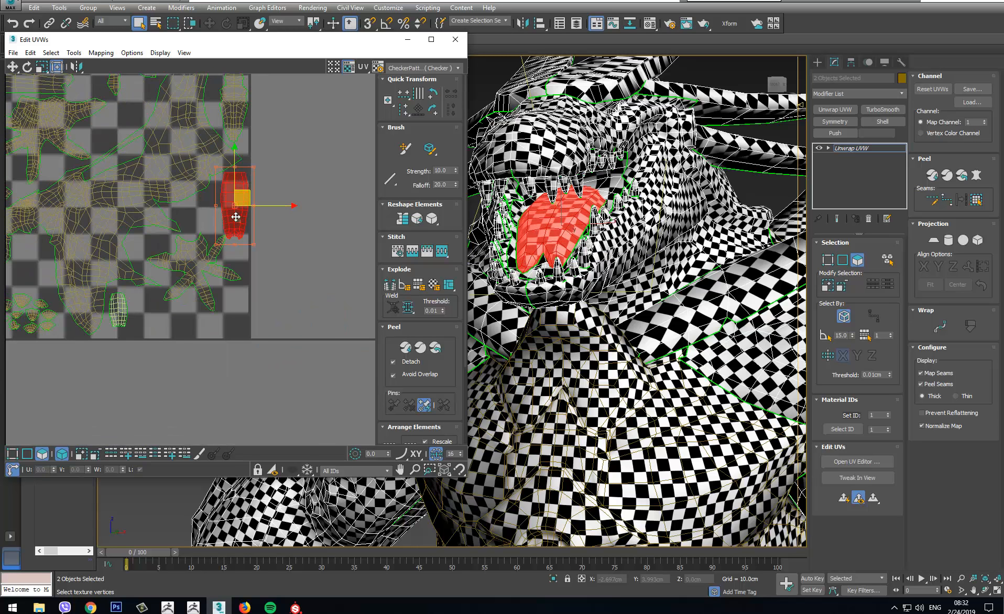
{"action": "middle_click_drag", "start_coordinate": [236, 232], "coordinate": [318, 354]}
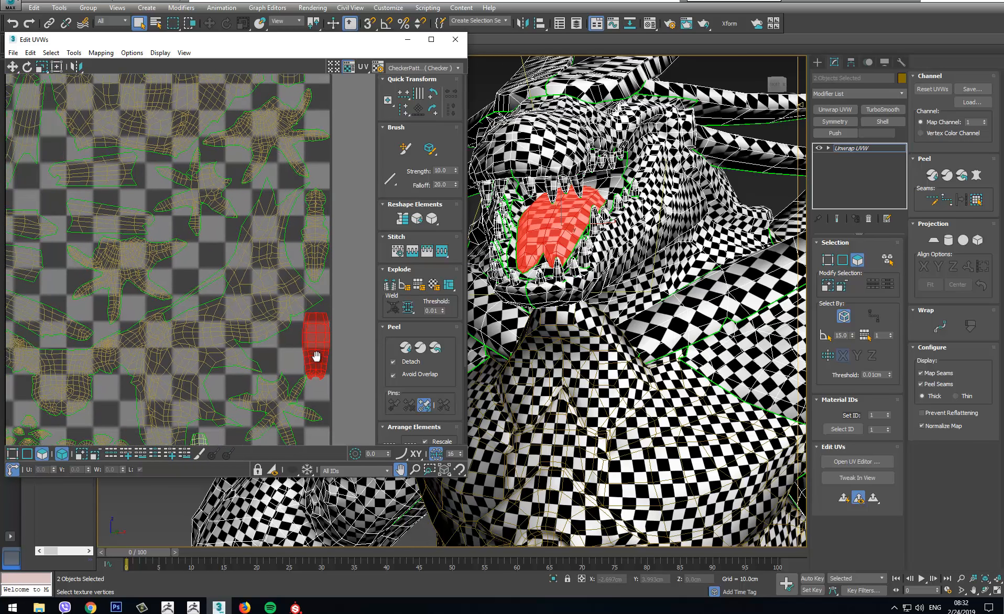
{"action": "scroll", "coordinate": [318, 358], "scroll_direction": "down", "scroll_amount": 3}
{"action": "scroll", "coordinate": [318, 358], "scroll_direction": "up", "scroll_amount": 2}
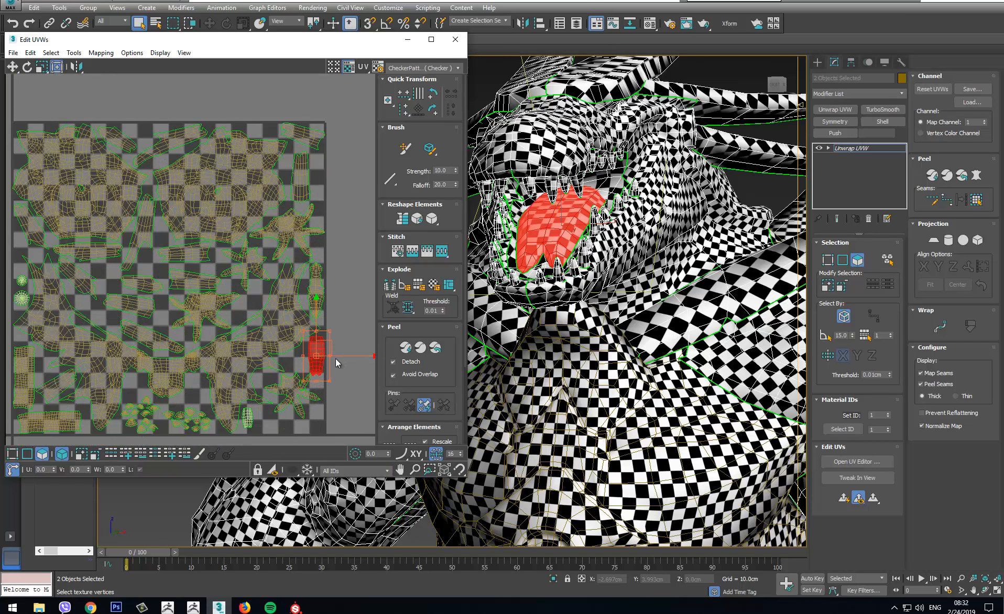
- Rotate the tongue top shell diagonally and resize it to fit the free gap right of the UV tile's centre
{"action": "left_click_drag", "start_coordinate": [330, 348], "coordinate": [252, 298]}
{"action": "scroll", "coordinate": [246, 298], "scroll_direction": "up", "scroll_amount": 4}
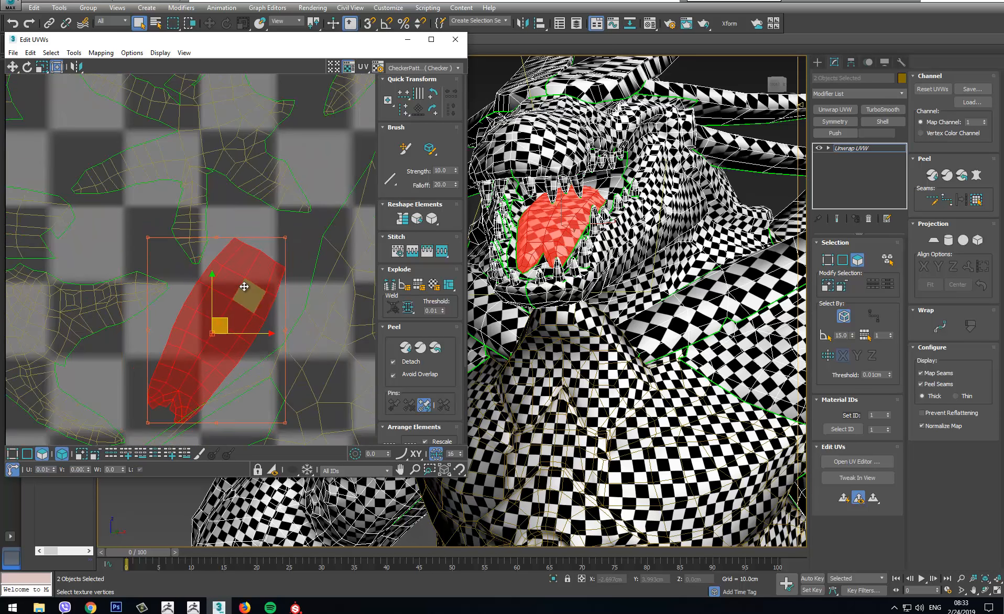
{"action": "left_click_drag", "start_coordinate": [252, 278], "coordinate": [257, 277]}
{"action": "left_click_drag", "start_coordinate": [298, 316], "coordinate": [296, 331]}
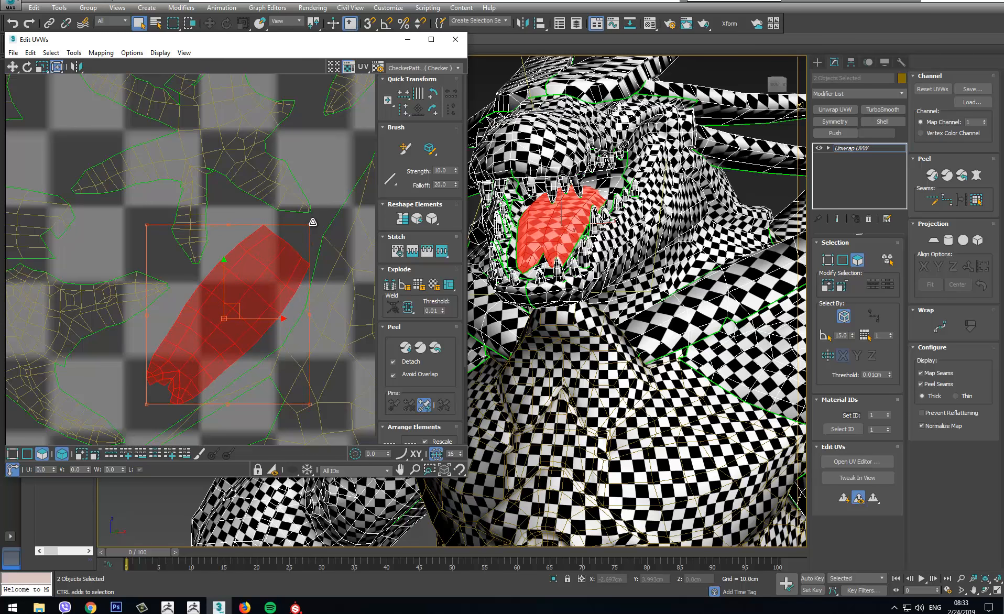
{"action": "left_click_drag", "start_coordinate": [313, 221], "coordinate": [279, 263]}
{"action": "scroll", "coordinate": [286, 275], "scroll_direction": "down", "scroll_amount": 3}
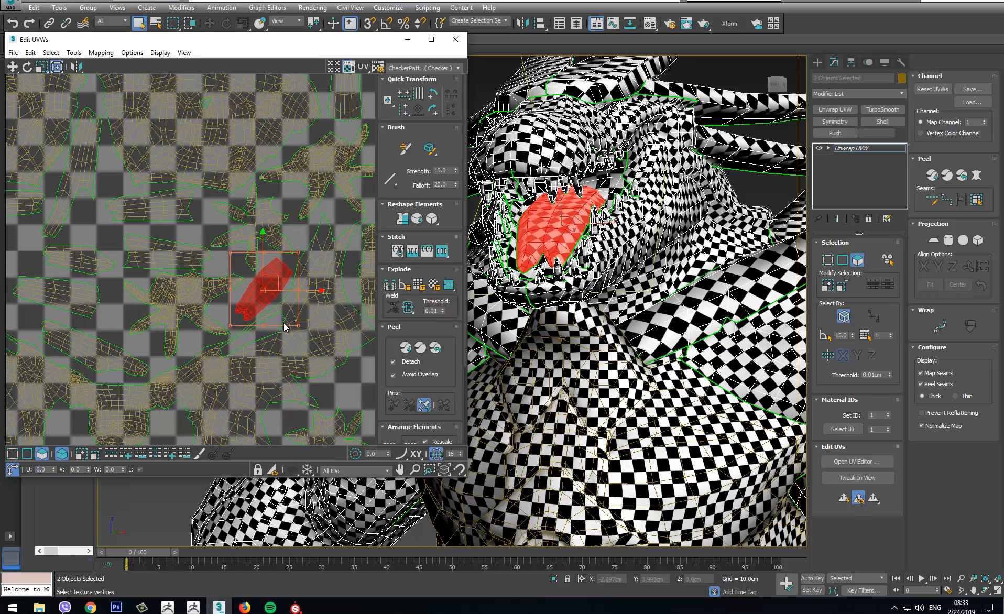
- Select the tongue underside shell and enlarge it slightly to fill its gap near the UV tile's lower edge
{"action": "scroll", "coordinate": [284, 327], "scroll_direction": "down", "scroll_amount": 3}
{"action": "scroll", "coordinate": [276, 407], "scroll_direction": "up", "scroll_amount": 4}
{"action": "left_click", "coordinate": [266, 388]}
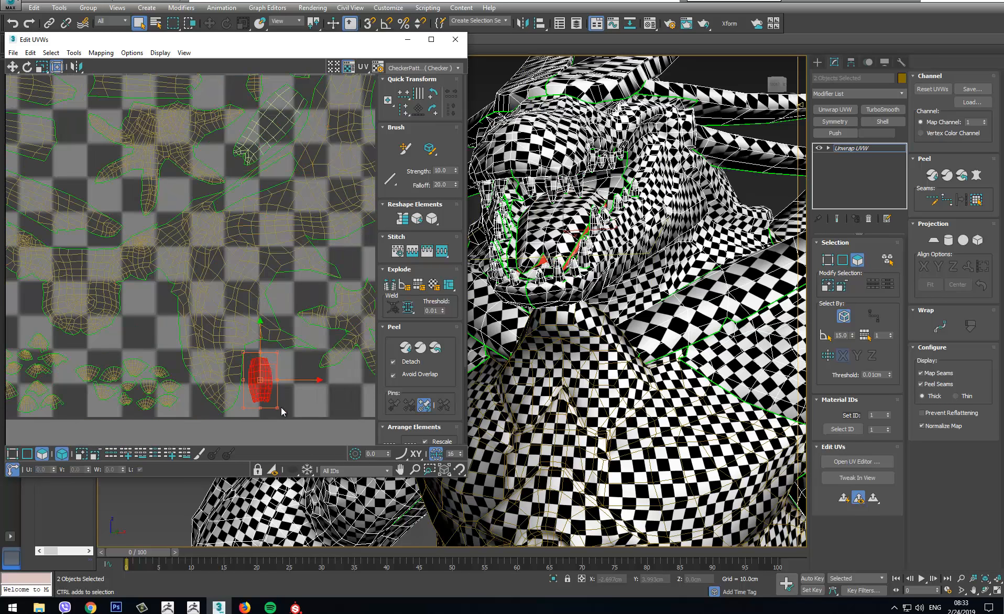
{"action": "left_click_drag", "start_coordinate": [277, 407], "coordinate": [273, 363], "text": "ctrl"}
{"action": "scroll", "coordinate": [267, 394], "scroll_direction": "up", "scroll_amount": 3}
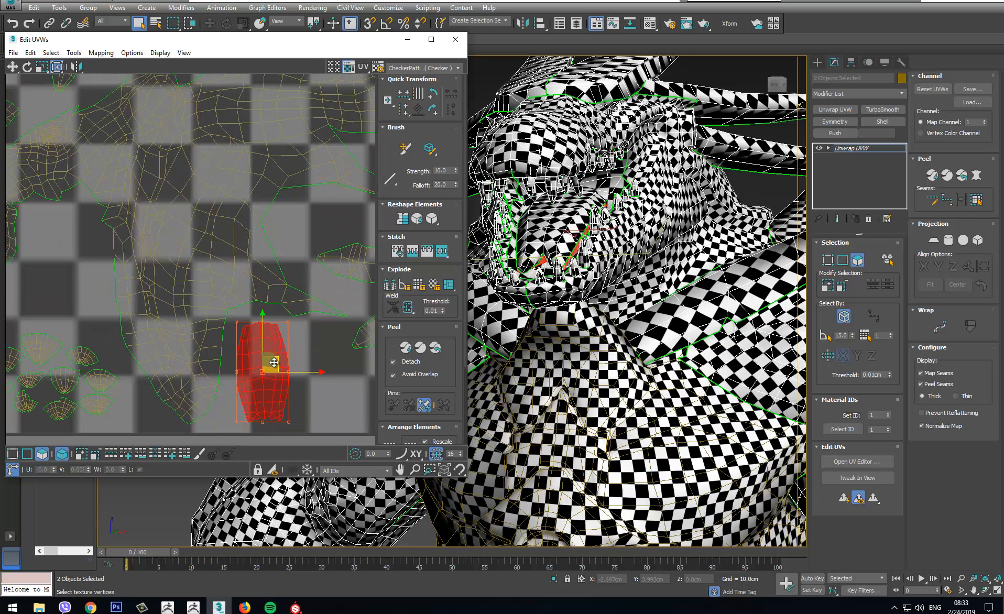
{"action": "left_click_drag", "start_coordinate": [296, 428], "coordinate": [300, 430], "text": "ctrl"}
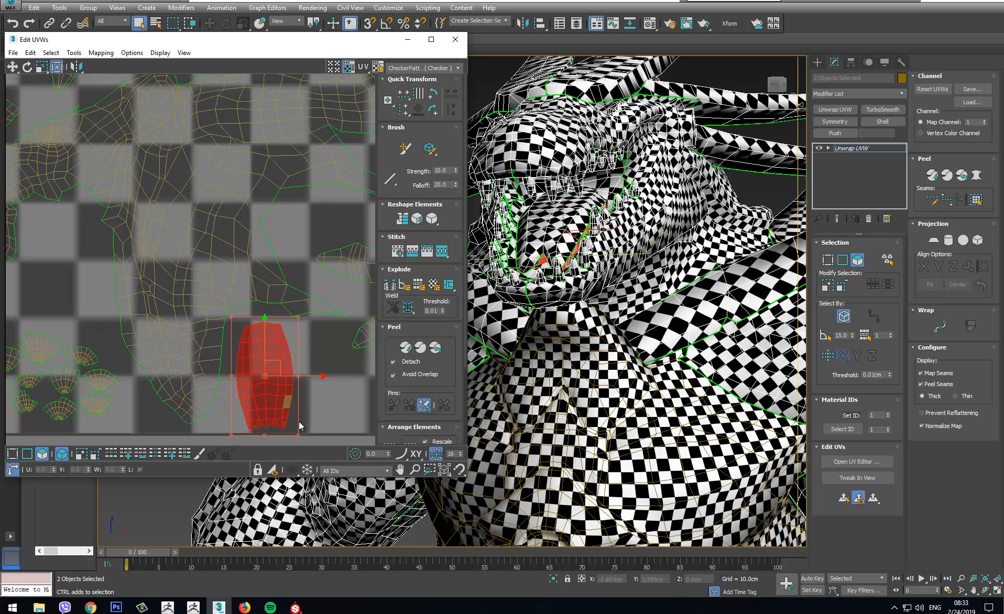
- Examine the packed UV layout across the whole tile for free space and overlapping shells
{"action": "middle_click_drag", "start_coordinate": [262, 293], "coordinate": [363, 371]}
{"action": "middle_click_drag", "start_coordinate": [153, 273], "coordinate": [282, 298]}
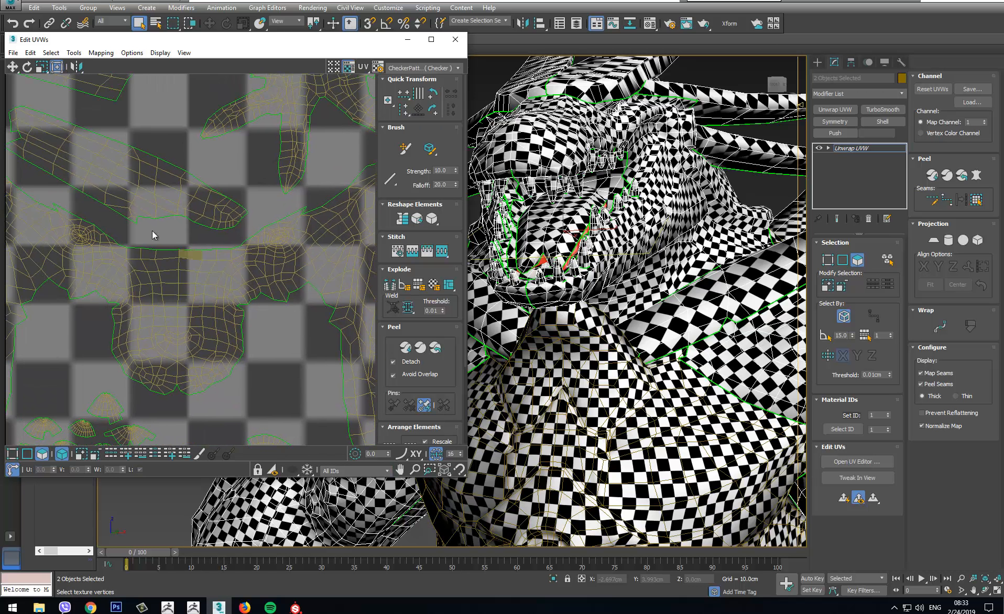
{"action": "scroll", "coordinate": [220, 218], "scroll_direction": "down", "scroll_amount": 5}
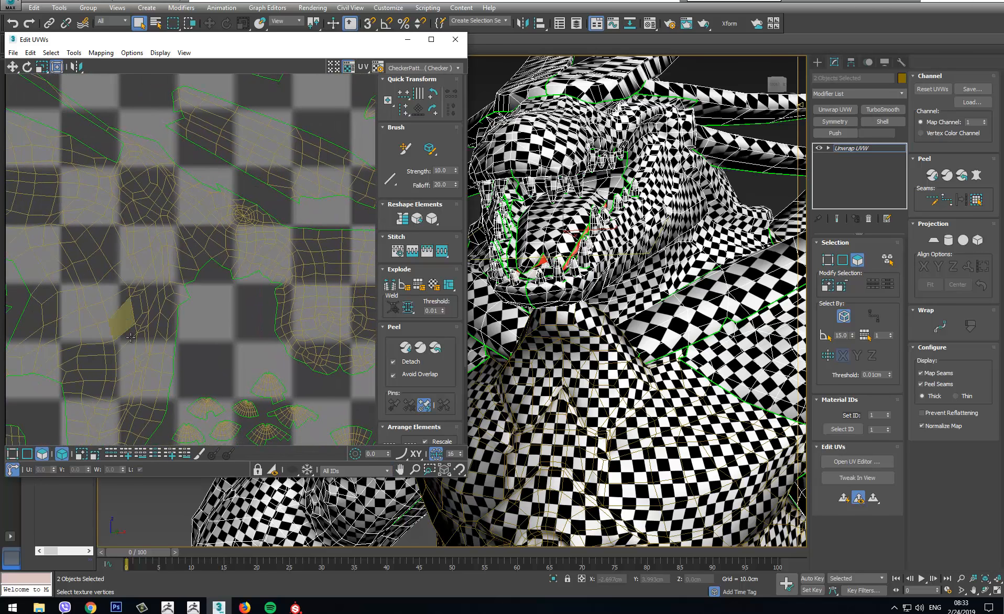
{"action": "scroll", "coordinate": [124, 320], "scroll_direction": "down", "scroll_amount": 2}
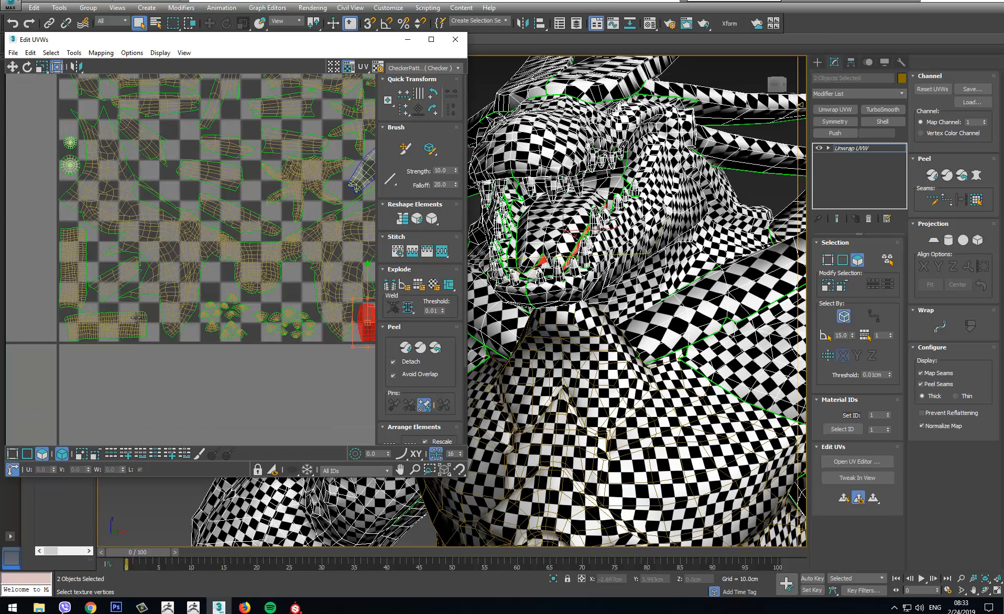
{"action": "middle_click_drag", "start_coordinate": [138, 149], "coordinate": [160, 284]}
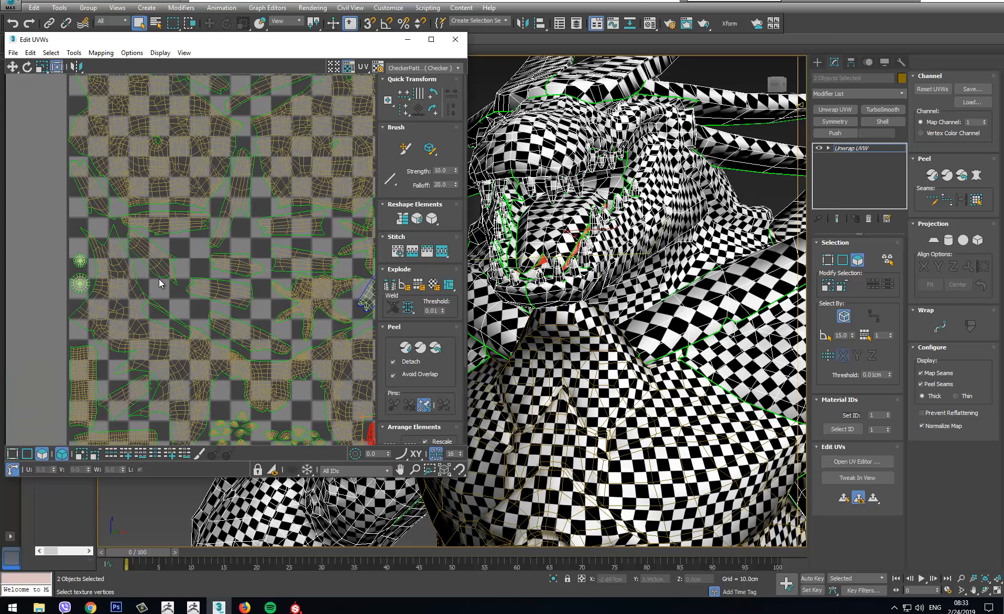
{"action": "scroll", "coordinate": [178, 186], "scroll_direction": "up", "scroll_amount": 3}
{"action": "middle_click_drag", "start_coordinate": [263, 195], "coordinate": [244, 349]}
{"action": "scroll", "coordinate": [268, 350], "scroll_direction": "down", "scroll_amount": 3}
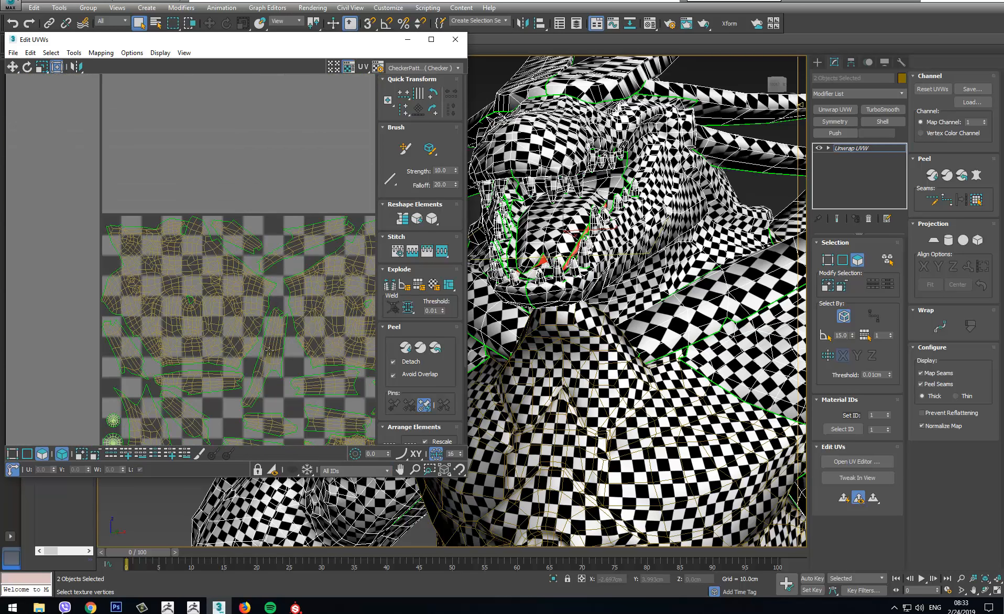
{"action": "scroll", "coordinate": [287, 235], "scroll_direction": "down", "scroll_amount": 4}
{"action": "scroll", "coordinate": [337, 218], "scroll_direction": "up", "scroll_amount": 3}
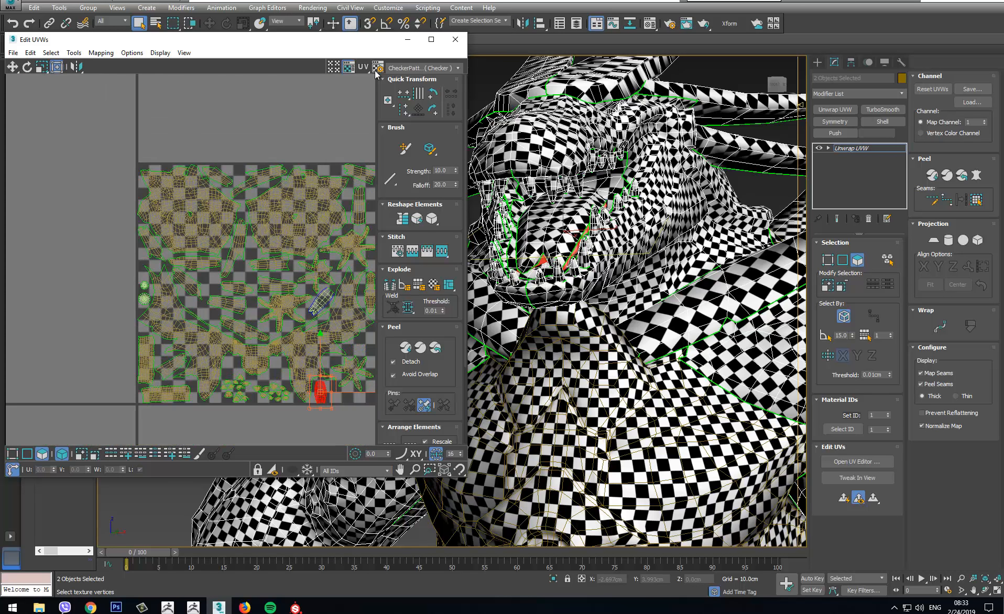
- Hide the checker background in the UV editor and deselect the tongue underside shell
{"action": "left_click", "coordinate": [348, 68]}
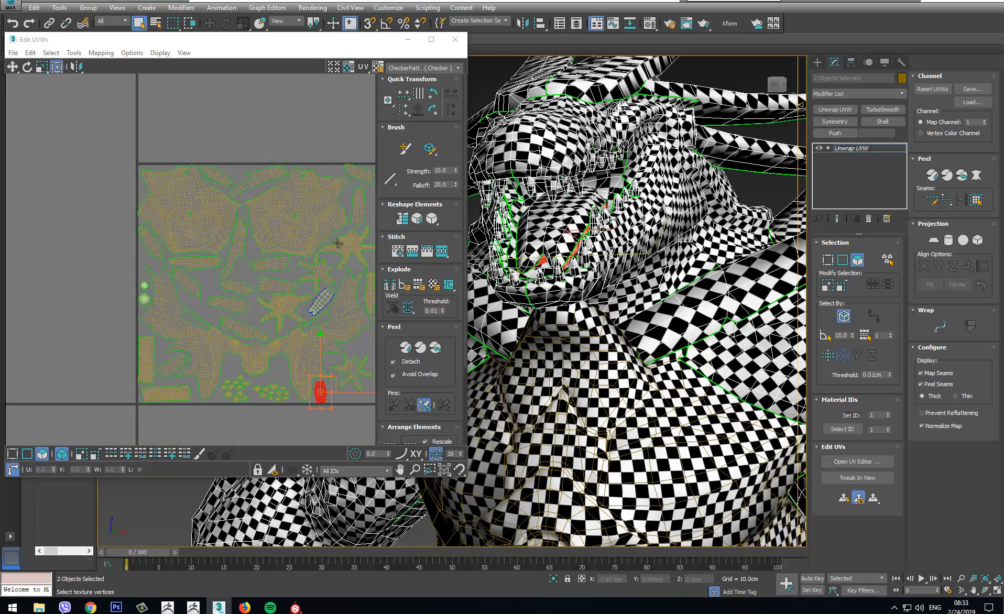
{"action": "middle_click_drag", "start_coordinate": [343, 235], "coordinate": [253, 219]}
{"action": "left_click", "coordinate": [320, 232]}
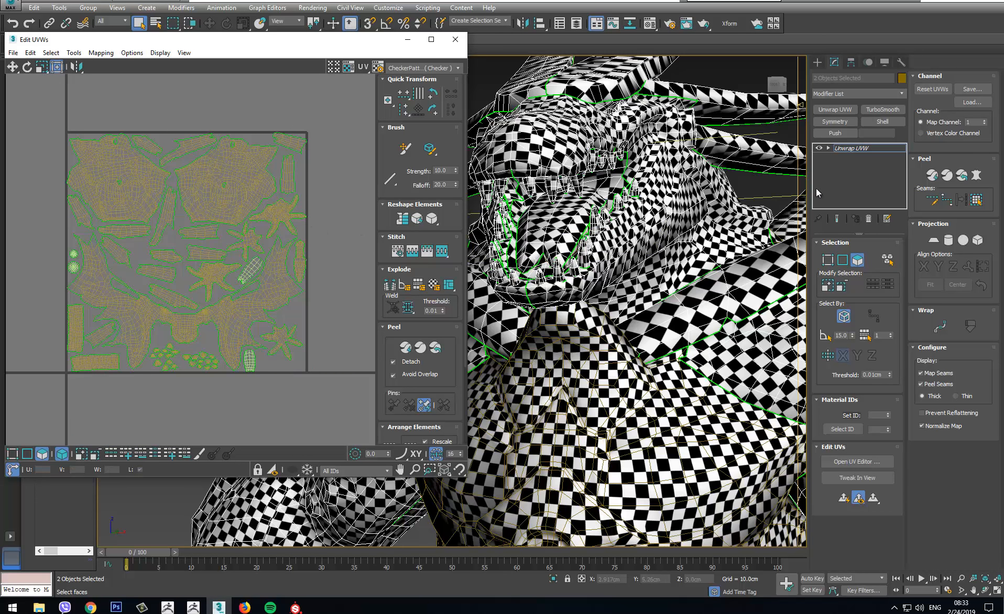
- Collapse the Unwrap UVW modifier on the two selected upper-body and eye-tongue objects
{"action": "right_click", "coordinate": [845, 149]}
{"action": "left_click", "coordinate": [887, 242]}
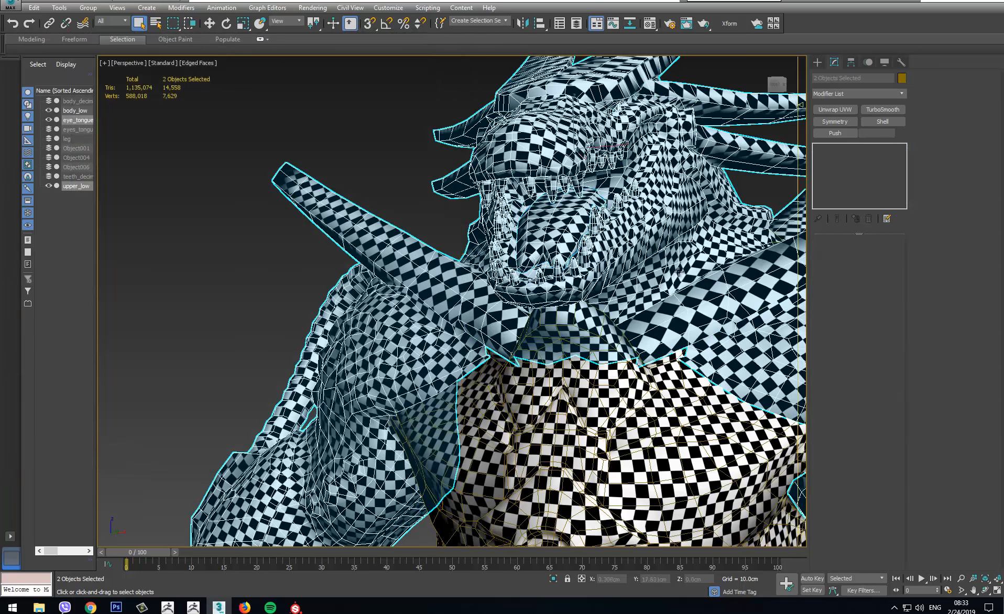
{"action": "middle_click_drag", "start_coordinate": [605, 298], "coordinate": [597, 295]}
{"action": "scroll", "coordinate": [597, 295], "scroll_direction": "down", "scroll_amount": 6}
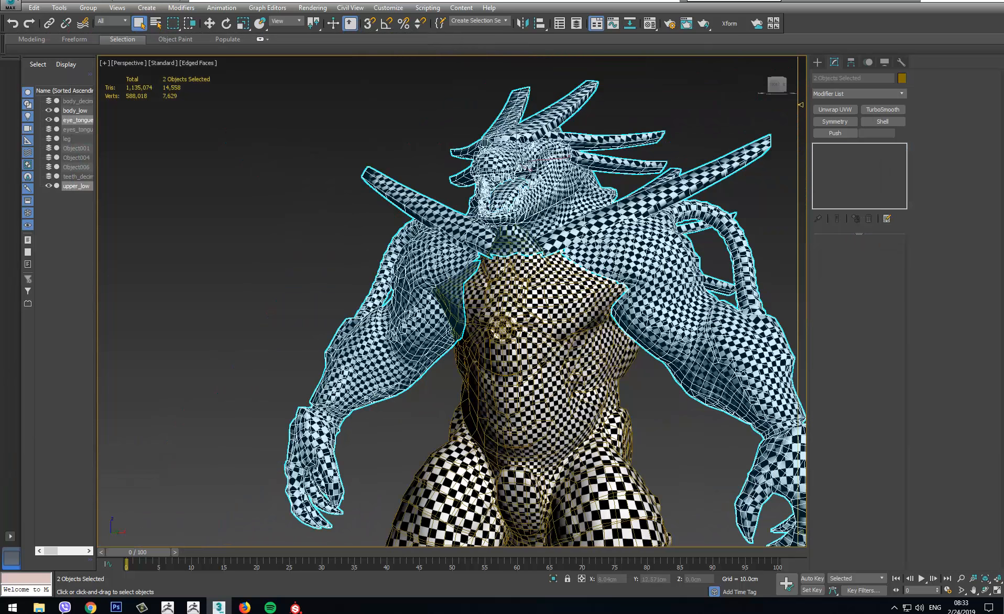
- Switch to ZBrush and delete the teeth subtool 10 from the high-poly creature
{"action": "left_click", "coordinate": [193, 607]}
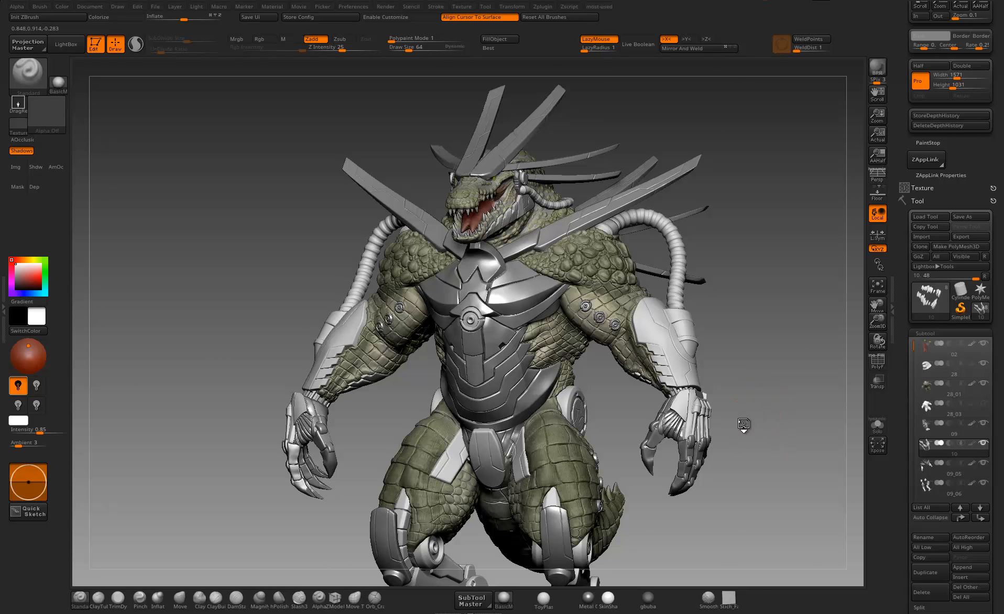
{"action": "key", "text": "f"}
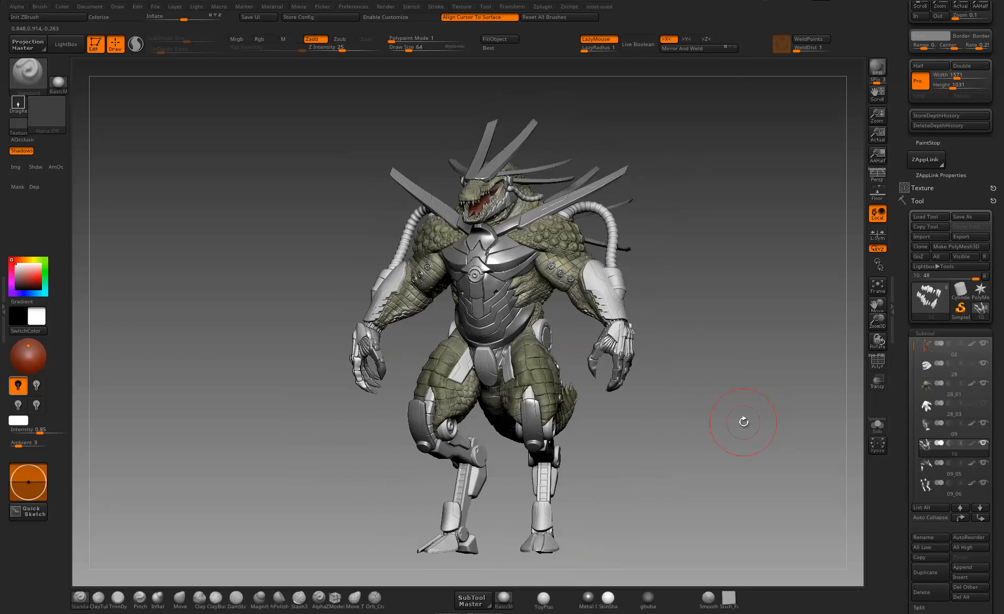
{"action": "left_click_drag", "start_coordinate": [740, 422], "coordinate": [728, 423], "text": "alt"}
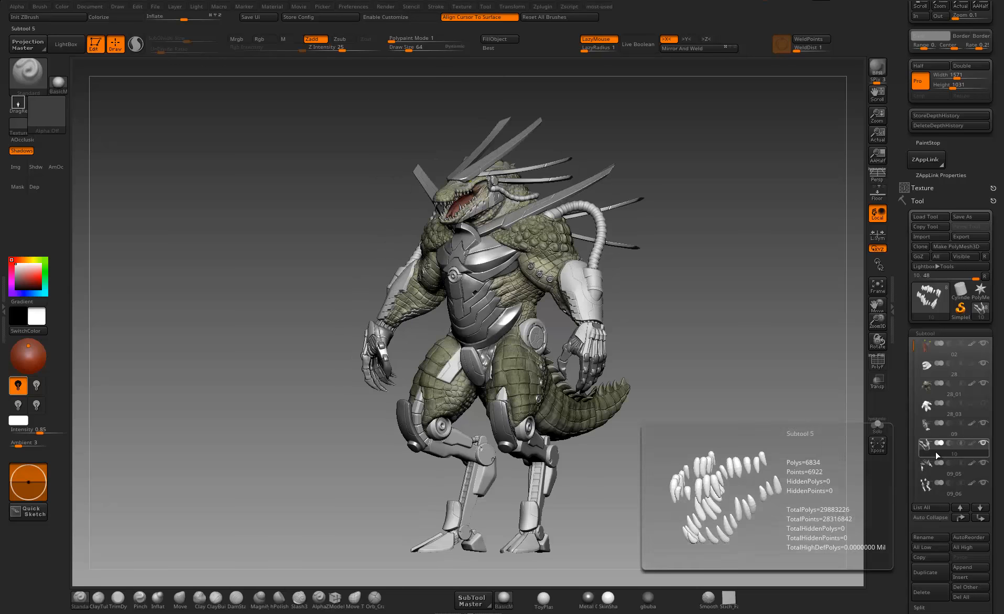
{"action": "scroll", "coordinate": [910, 522], "scroll_direction": "down", "scroll_amount": 2}
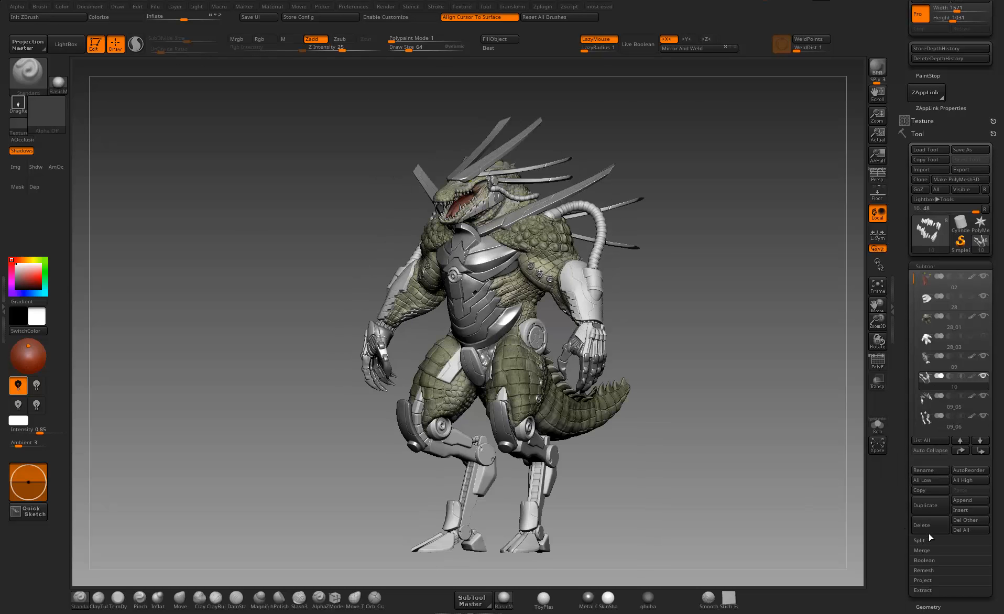
{"action": "left_click", "coordinate": [926, 525]}
{"action": "left_click", "coordinate": [831, 548]}
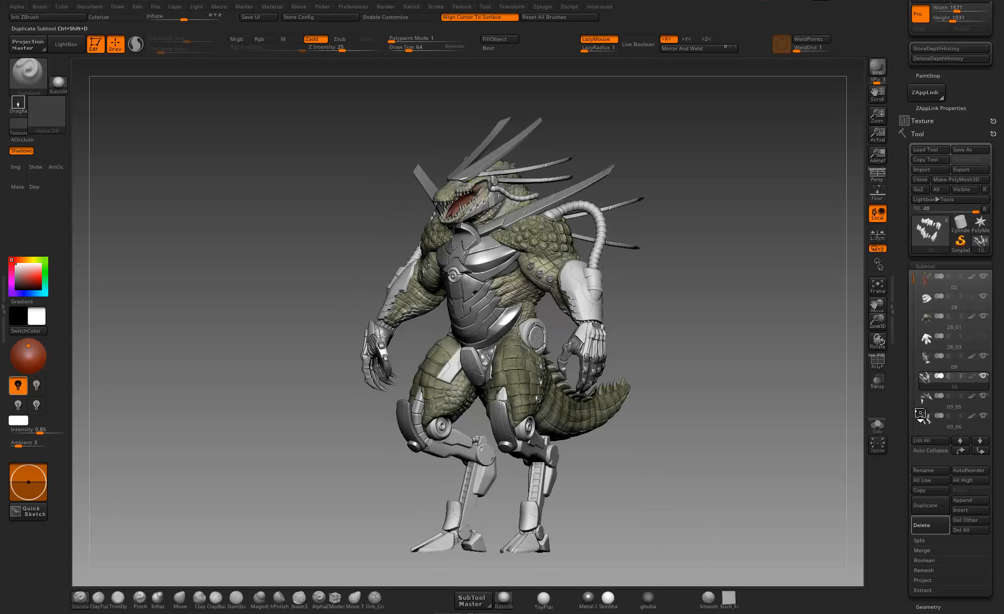
- Delete the unneeded low-poly subtools 28_03 and 28 from the subtool list
{"action": "mouse_move", "coordinate": [933, 386]}
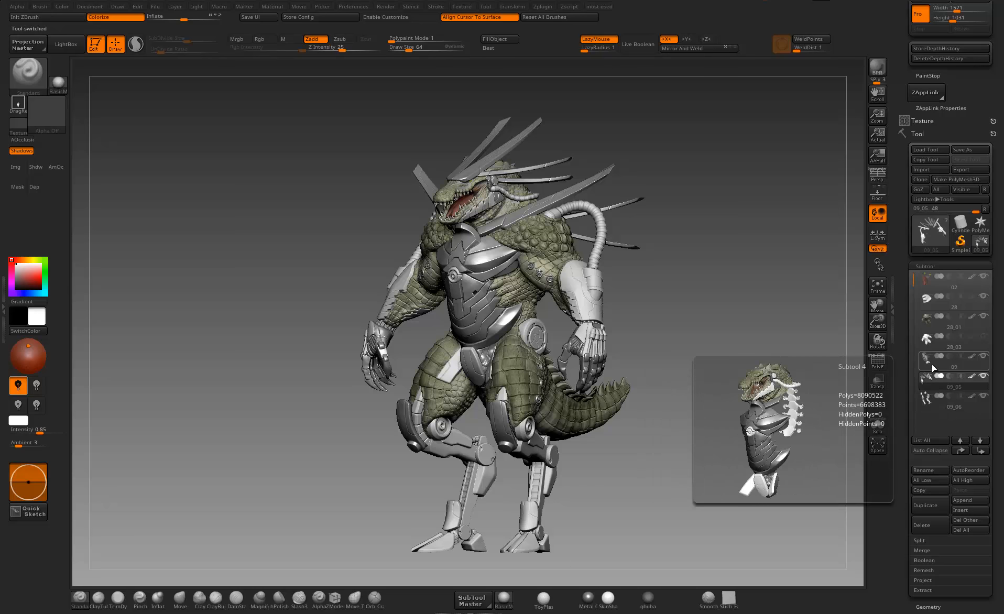
{"action": "left_click", "coordinate": [933, 347]}
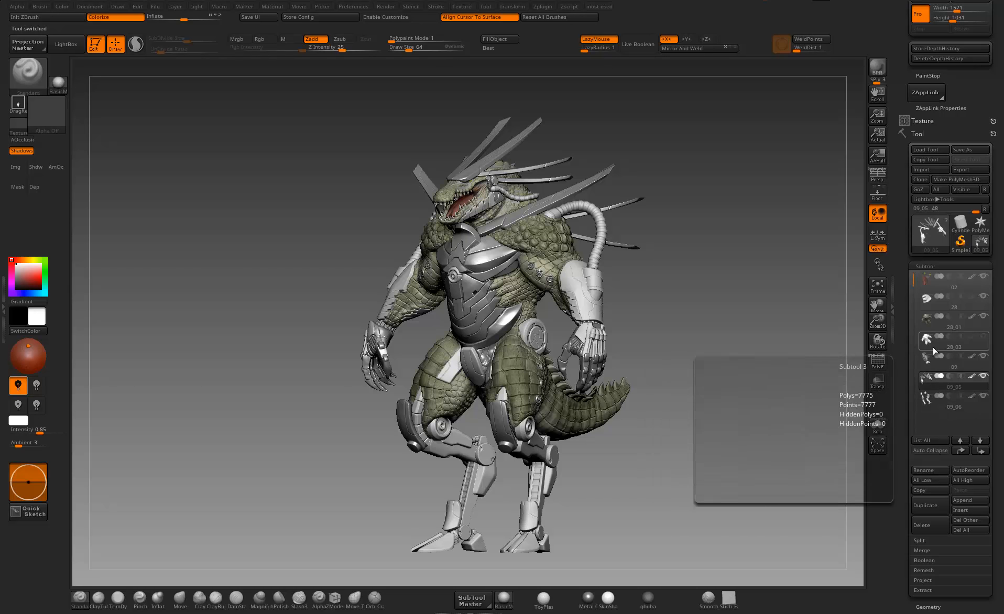
{"action": "left_click", "coordinate": [927, 526]}
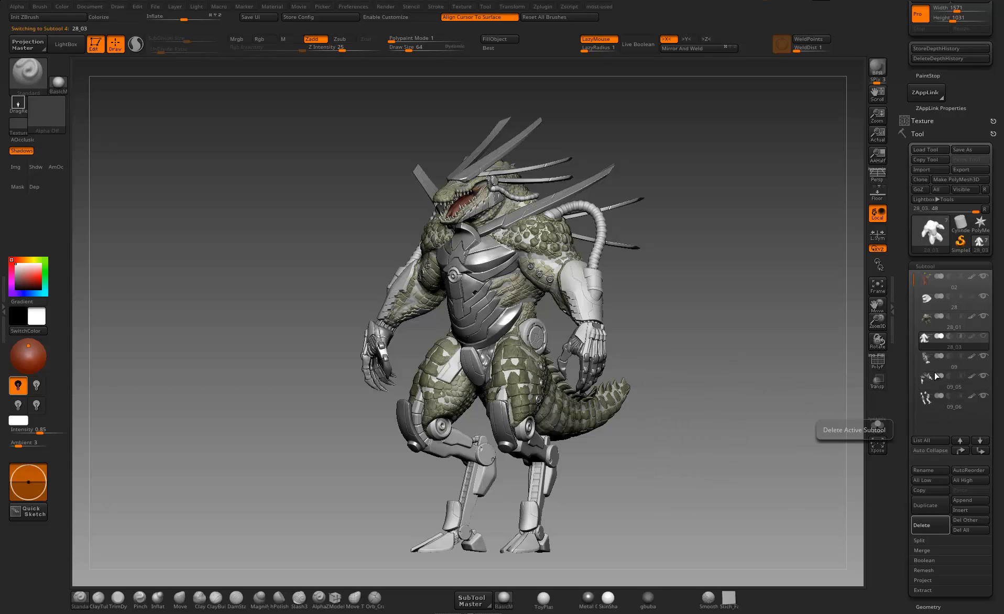
{"action": "left_click", "coordinate": [927, 302]}
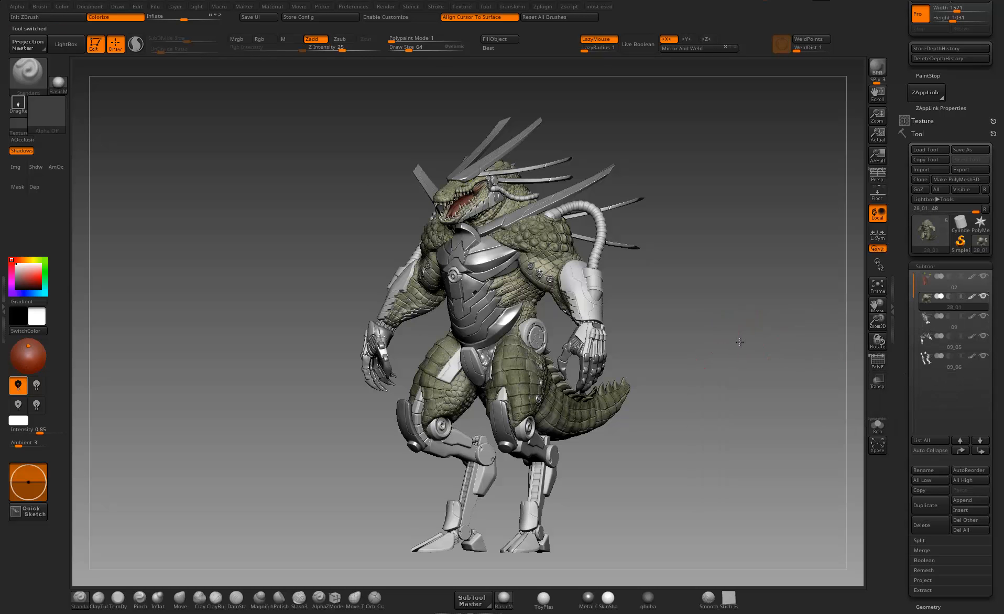
- Merge the head and torso subtool 09 down with the arm and spike subtool 09_05
{"action": "left_click_drag", "start_coordinate": [740, 342], "coordinate": [755, 343], "text": "alt"}
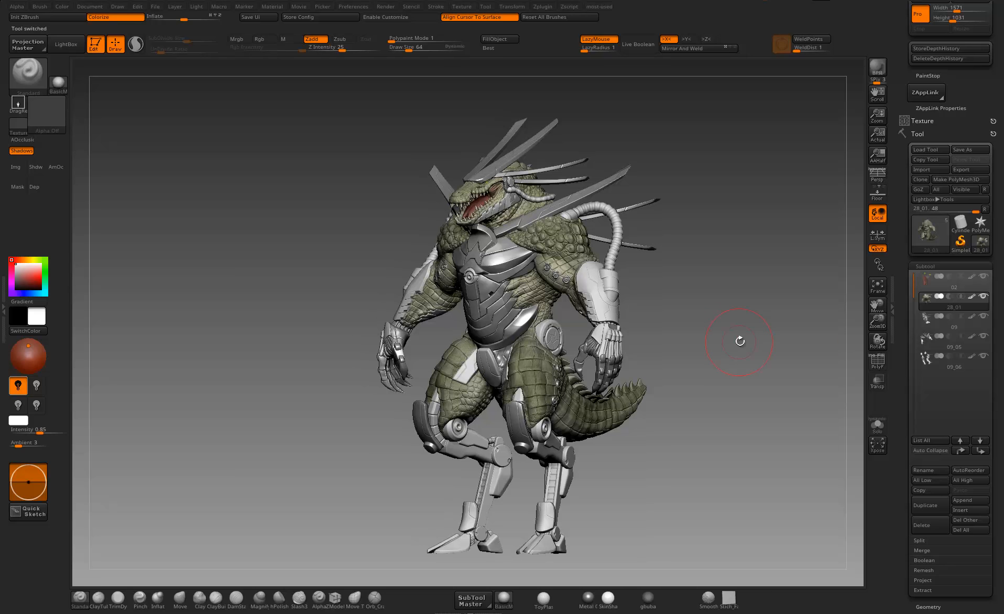
{"action": "left_click_drag", "start_coordinate": [725, 341], "coordinate": [727, 339]}
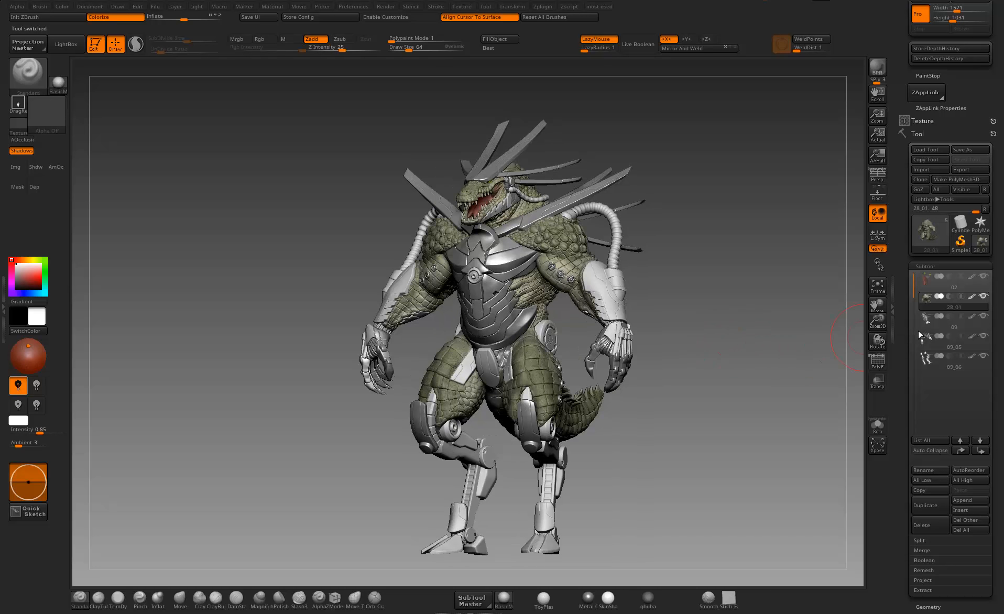
{"action": "mouse_move", "coordinate": [932, 335]}
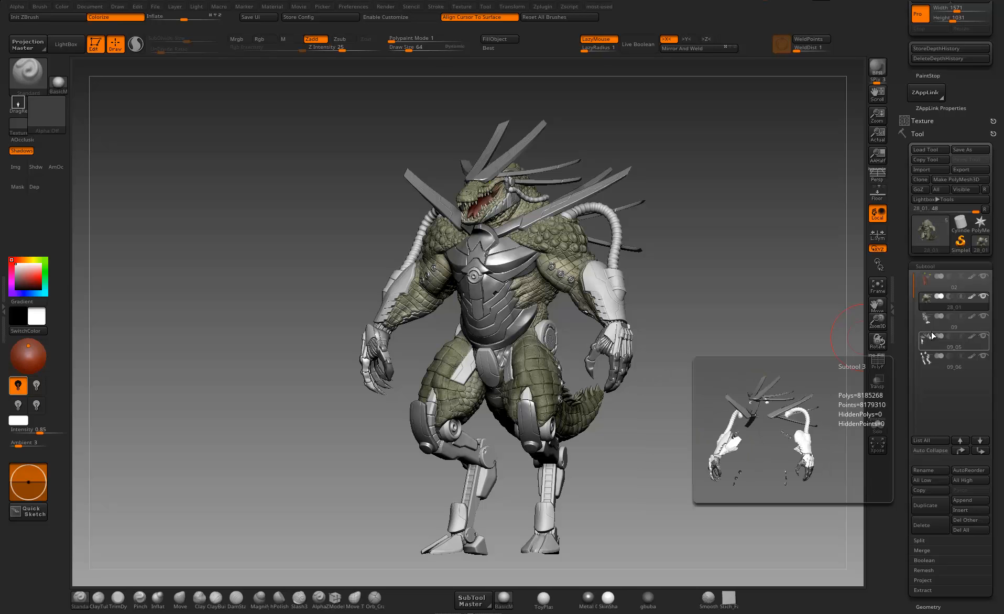
{"action": "left_click", "coordinate": [921, 329]}
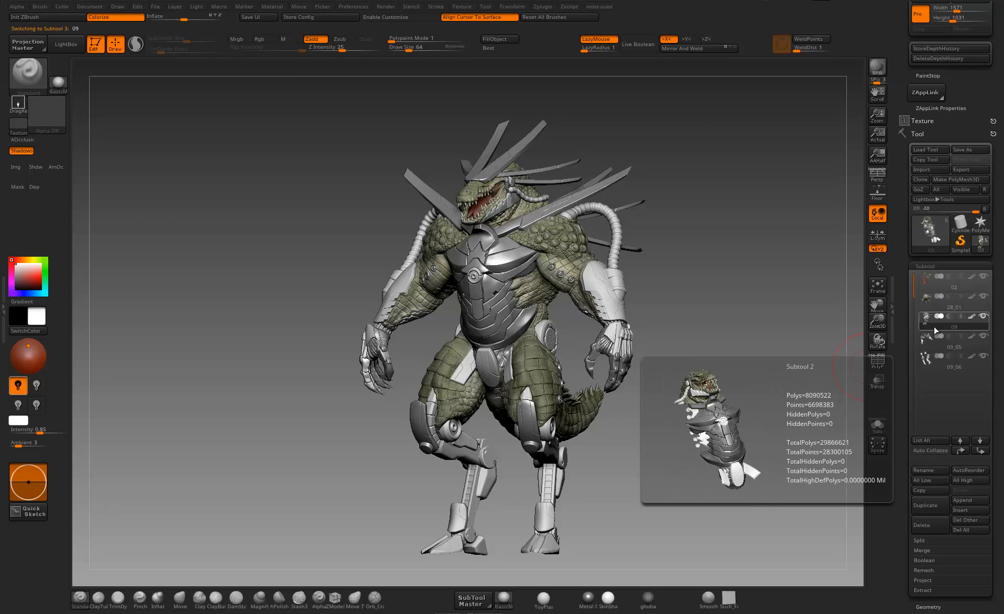
{"action": "left_click", "coordinate": [931, 549]}
{"action": "left_click", "coordinate": [929, 560]}
{"action": "left_click", "coordinate": [833, 582]}
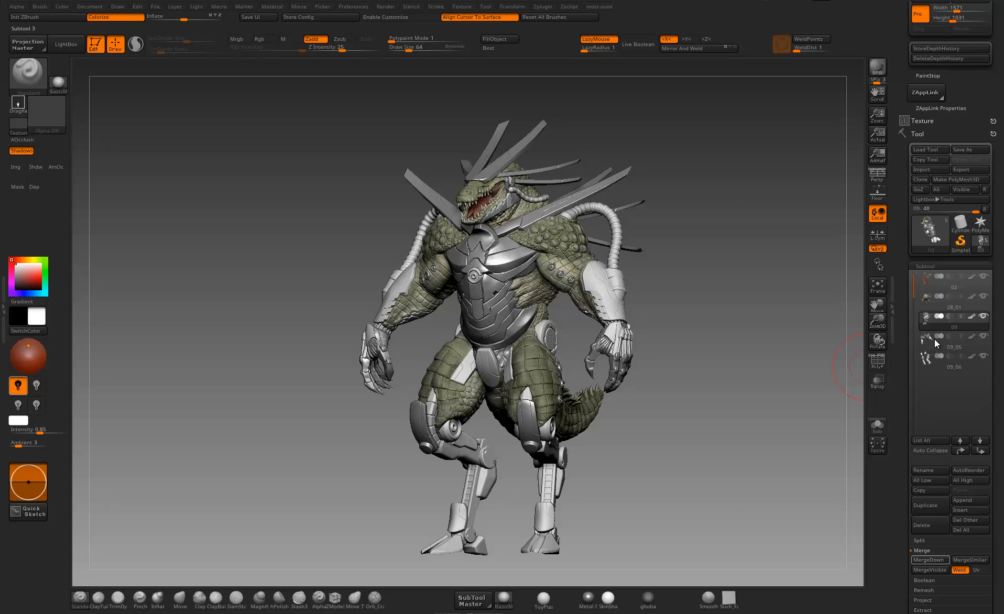
- Solo the merged upper-body subtool 09 and isolate the polygroup inside its open mouth
{"action": "mouse_move", "coordinate": [925, 331]}
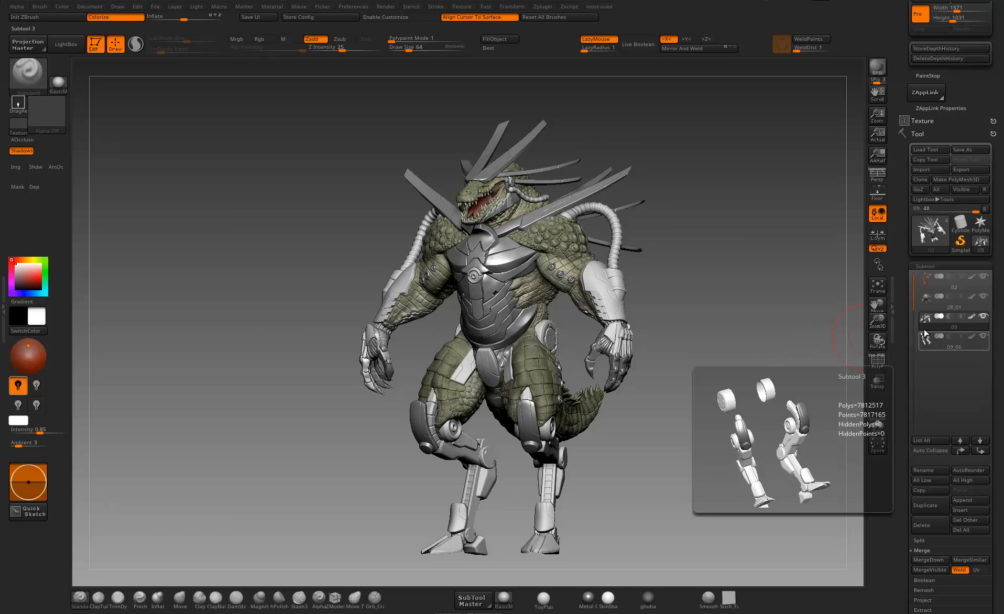
{"action": "mouse_move", "coordinate": [759, 338]}
{"action": "left_mouse_down"}
{"action": "mouse_move", "coordinate": [778, 337]}
{"action": "mouse_move", "coordinate": [759, 331]}
{"action": "left_mouse_up"}
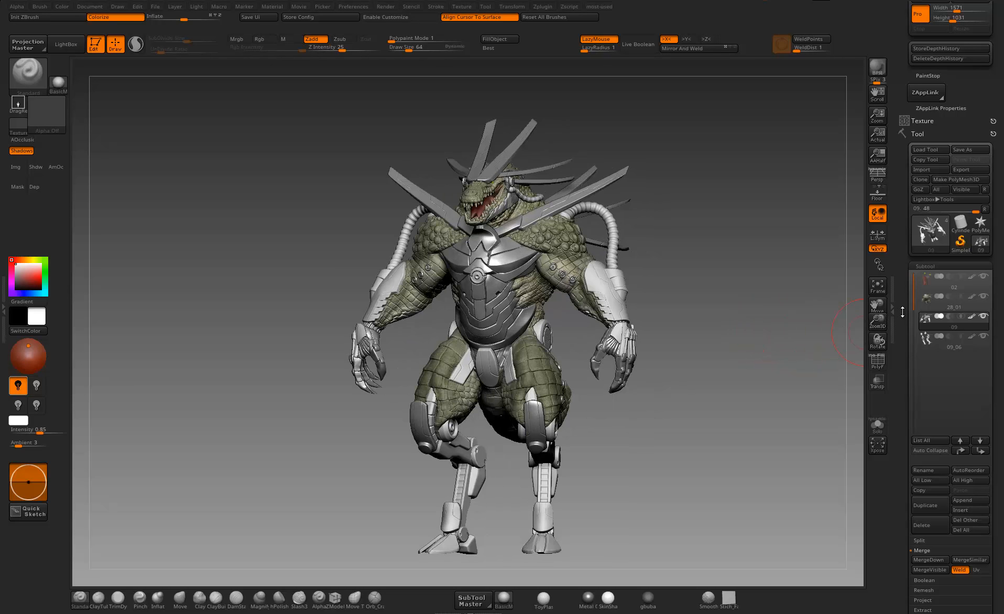
{"action": "mouse_move", "coordinate": [925, 293]}
{"action": "left_click", "coordinate": [878, 425]}
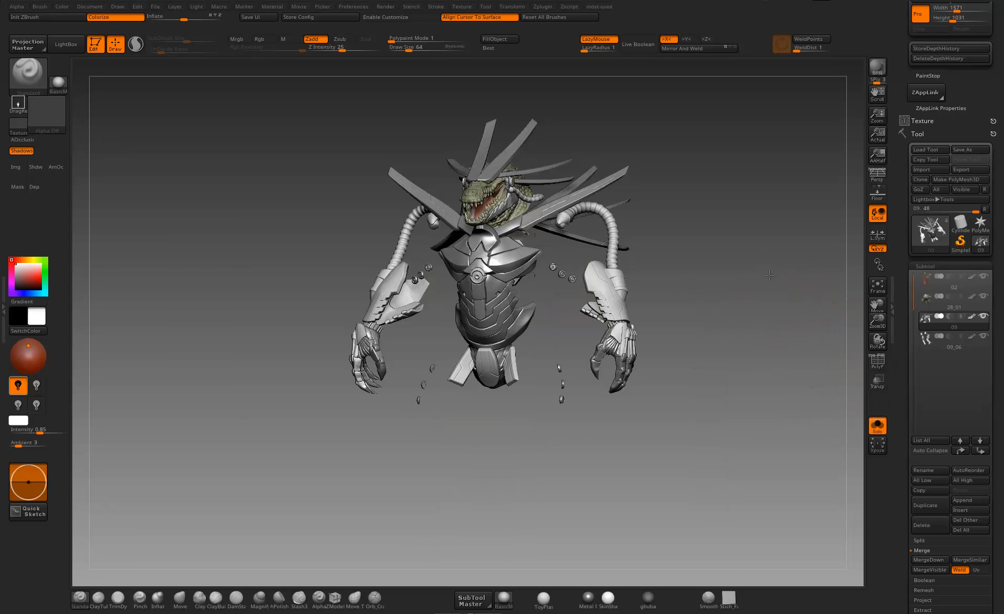
{"action": "left_click_drag", "start_coordinate": [769, 275], "coordinate": [747, 145], "text": "alt"}
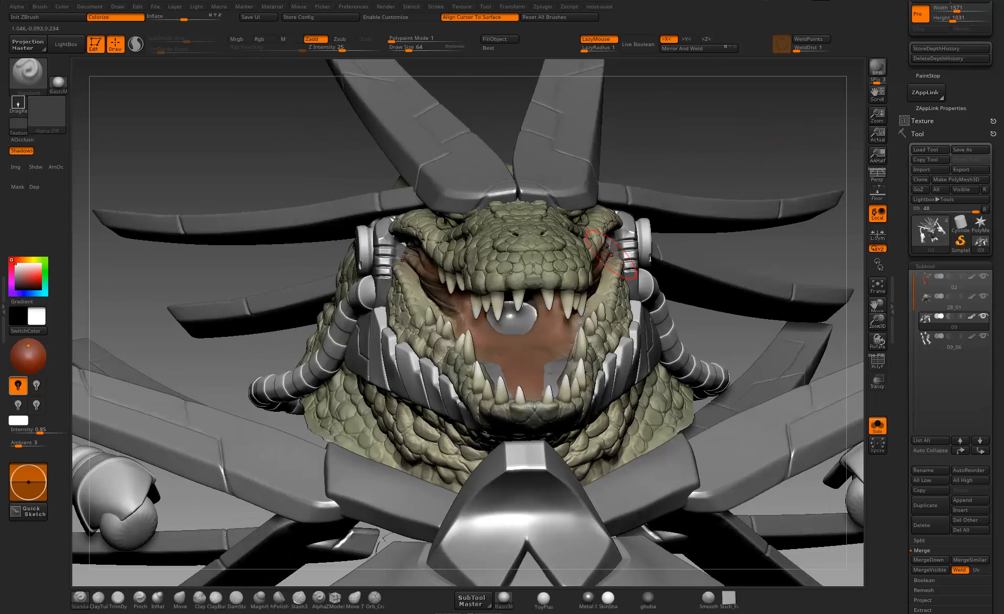
{"action": "key", "text": "ctrl+shift"}
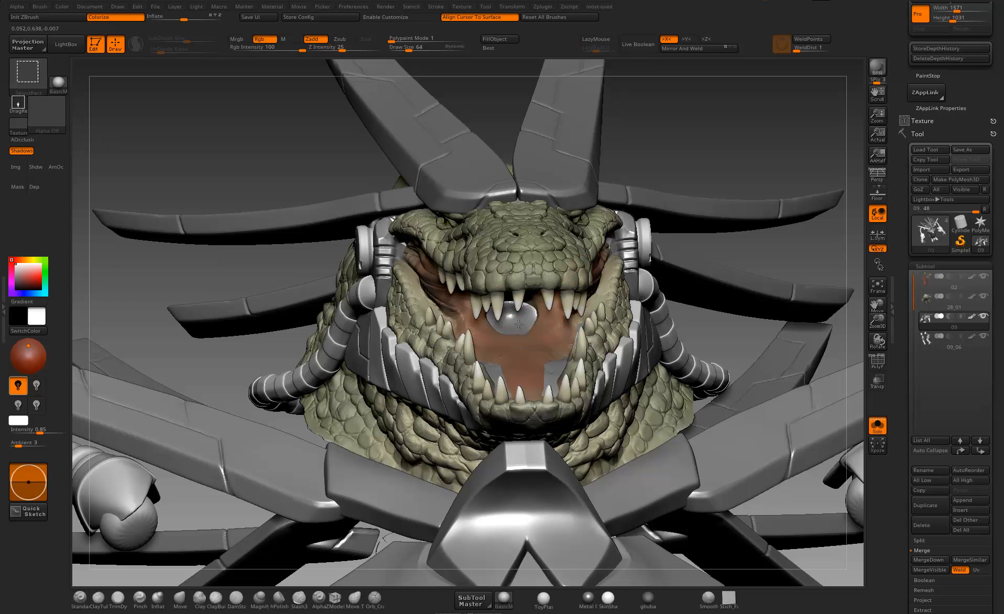
{"action": "left_click", "coordinate": [518, 323], "text": "ctrl+shift"}
{"action": "left_click_drag", "start_coordinate": [718, 302], "coordinate": [685, 333]}
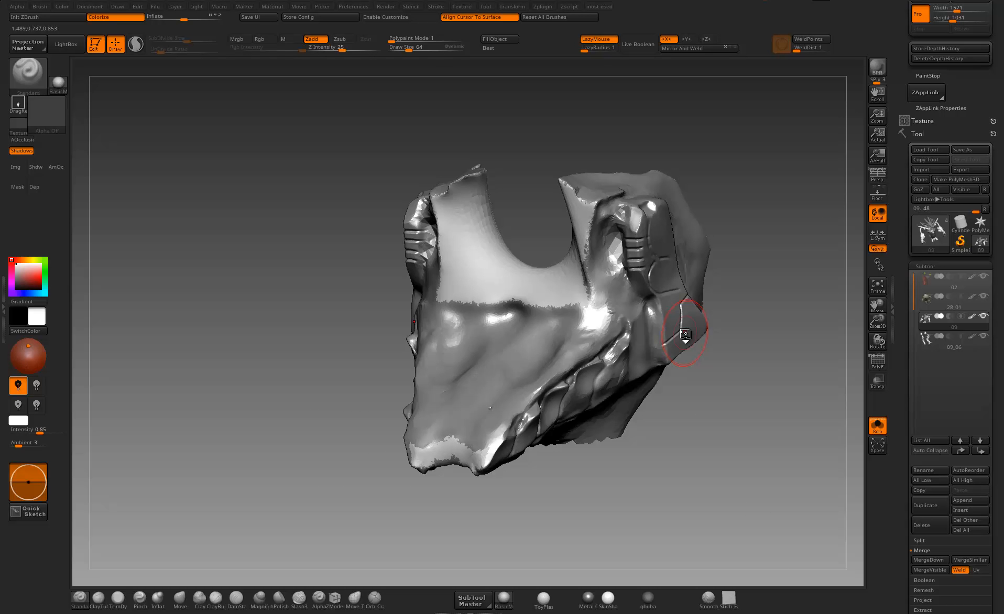
- Sculpt over the colour seam on the mouth interior with the ClayTubes brush and unhide the rest of the subtool
{"action": "key", "text": "b"}
{"action": "key", "text": "c"}
{"action": "key", "text": "t"}
{"action": "mouse_move", "coordinate": [498, 291]}
{"action": "left_mouse_down"}
{"action": "mouse_move", "coordinate": [495, 310]}
{"action": "mouse_move", "coordinate": [507, 314]}
{"action": "mouse_move", "coordinate": [484, 309]}
{"action": "mouse_move", "coordinate": [493, 296]}
{"action": "mouse_move", "coordinate": [456, 398]}
{"action": "mouse_move", "coordinate": [487, 434]}
{"action": "mouse_move", "coordinate": [461, 387]}
{"action": "mouse_move", "coordinate": [493, 429]}
{"action": "mouse_move", "coordinate": [414, 414]}
{"action": "mouse_move", "coordinate": [419, 427]}
{"action": "mouse_move", "coordinate": [461, 419]}
{"action": "mouse_move", "coordinate": [477, 446]}
{"action": "mouse_move", "coordinate": [472, 420]}
{"action": "mouse_move", "coordinate": [493, 367]}
{"action": "mouse_move", "coordinate": [540, 340]}
{"action": "mouse_move", "coordinate": [487, 325]}
{"action": "mouse_move", "coordinate": [482, 374]}
{"action": "mouse_move", "coordinate": [530, 362]}
{"action": "mouse_move", "coordinate": [482, 314]}
{"action": "mouse_move", "coordinate": [524, 273]}
{"action": "mouse_move", "coordinate": [496, 295]}
{"action": "mouse_move", "coordinate": [524, 291]}
{"action": "left_mouse_up"}
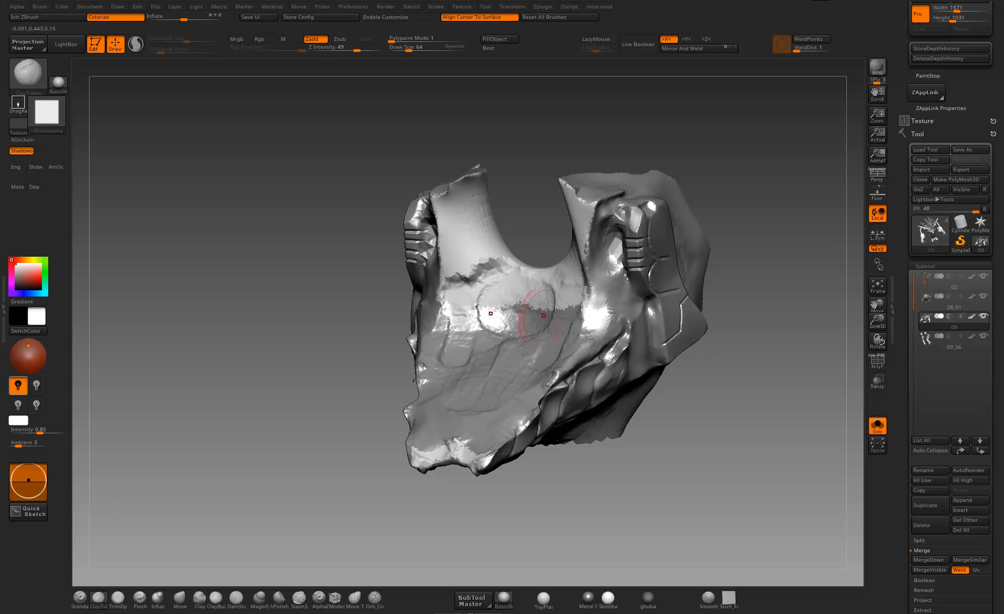
{"action": "key", "text": "ctrl+shift"}
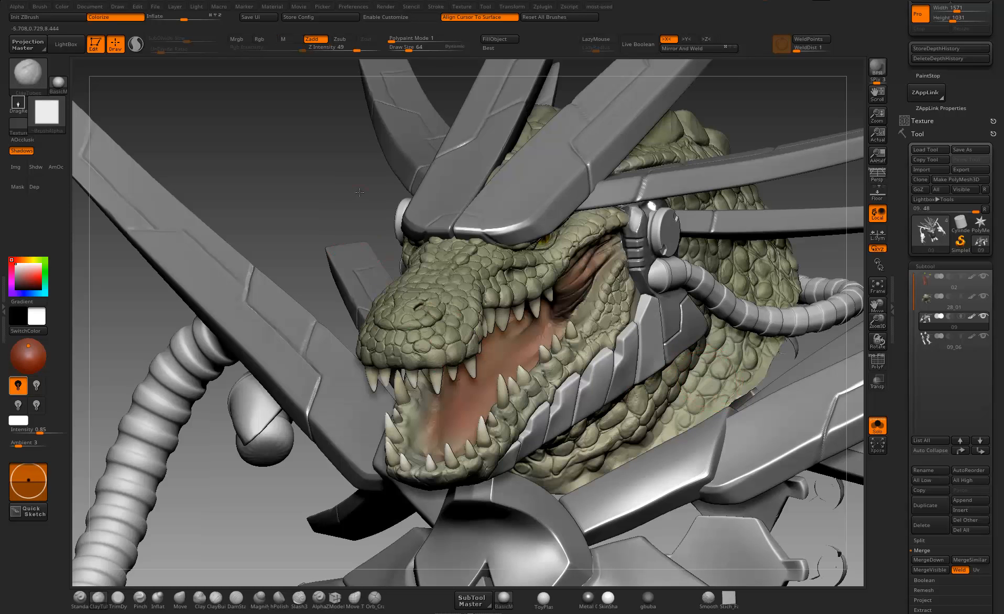
- Examine the soloed upper-body subtool from the side and front, including its unshaded flat-colour display
{"action": "mouse_move", "coordinate": [355, 189]}
{"action": "left_mouse_down"}
{"action": "mouse_move", "coordinate": [348, 175]}
{"action": "mouse_move", "coordinate": [323, 173]}
{"action": "mouse_move", "coordinate": [308, 141]}
{"action": "mouse_move", "coordinate": [313, 157]}
{"action": "left_mouse_up"}
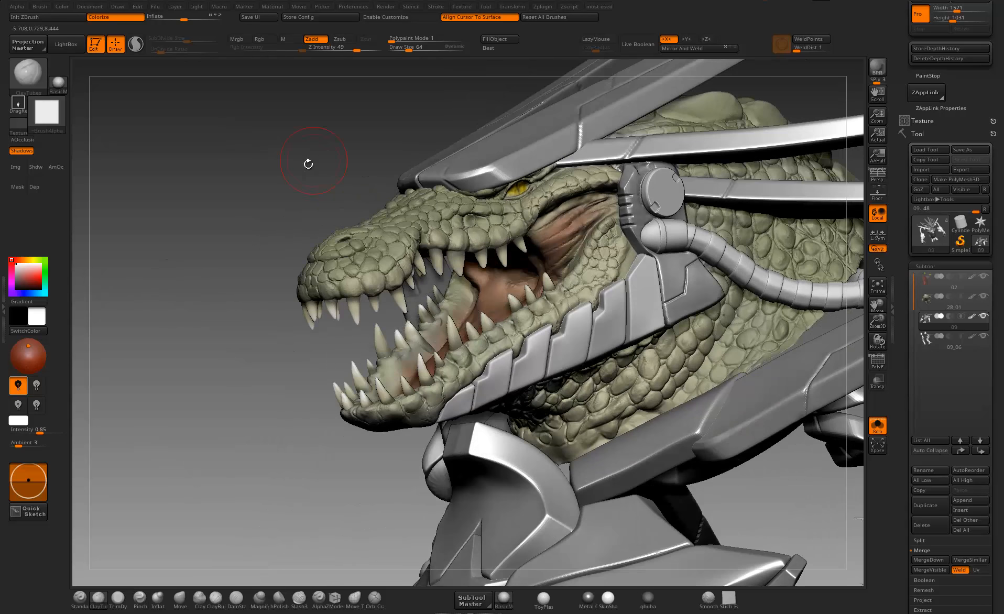
{"action": "left_click_drag", "start_coordinate": [222, 261], "coordinate": [288, 277], "text": "alt"}
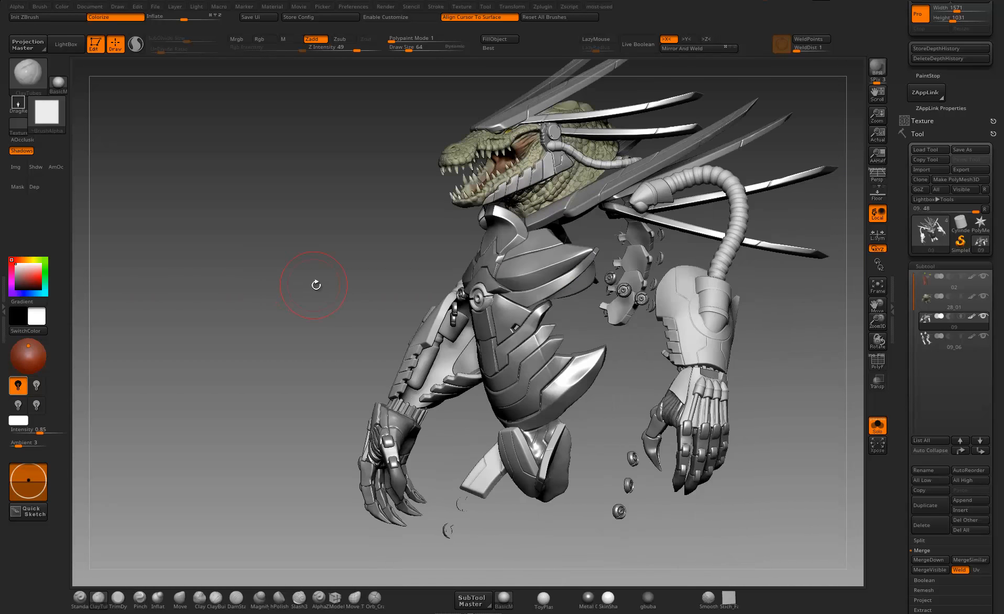
{"action": "left_click_drag", "start_coordinate": [777, 404], "coordinate": [731, 427]}
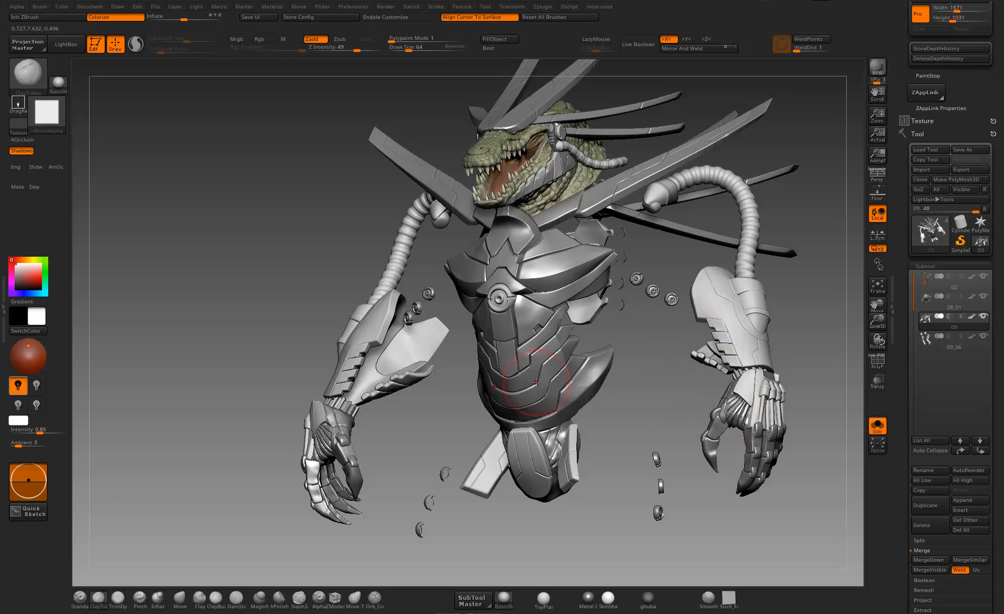
{"action": "key", "text": "shift+r"}
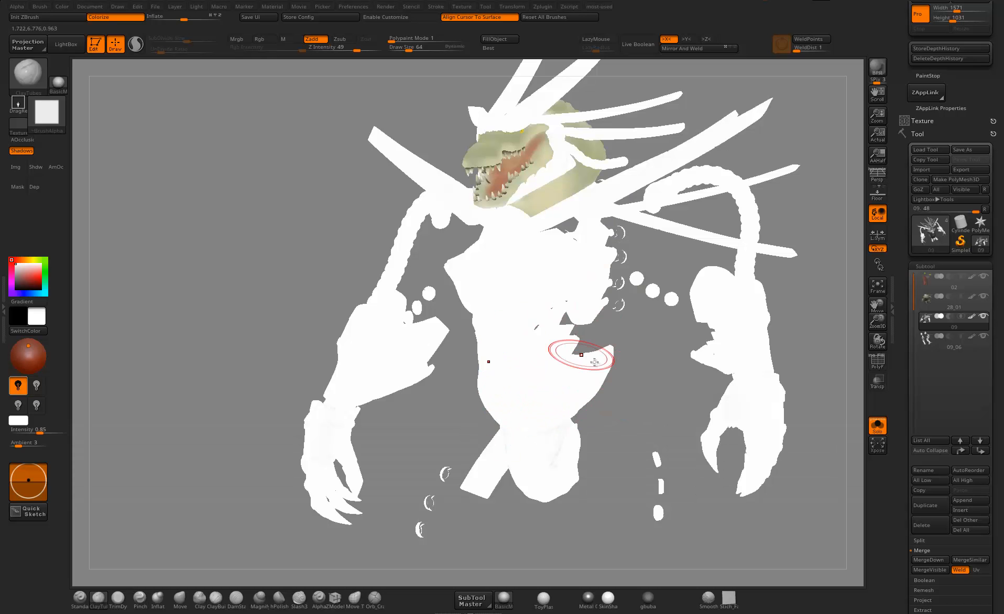
{"action": "key", "text": "shift+r"}
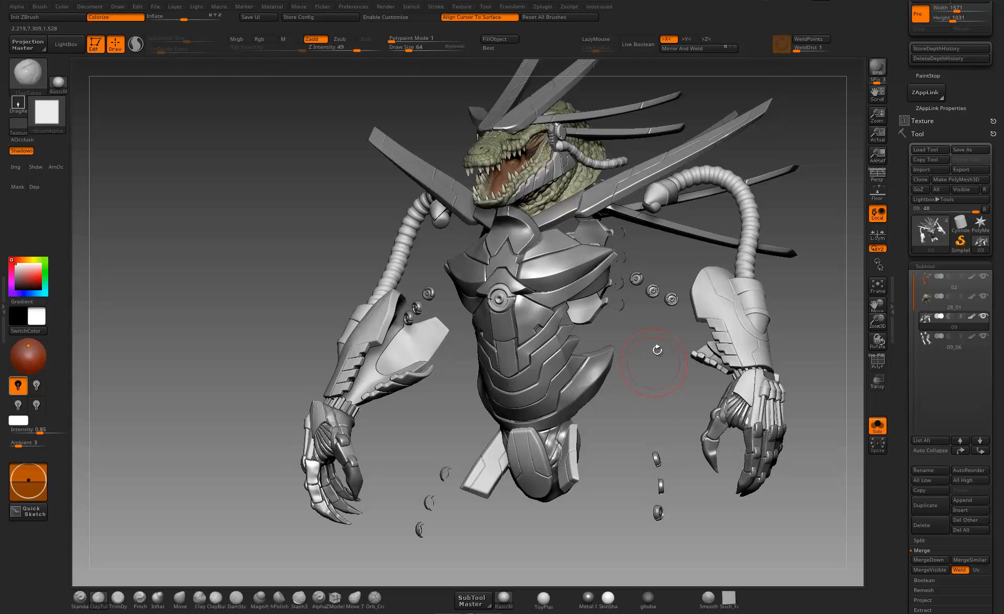
{"action": "key", "text": "shift+r"}
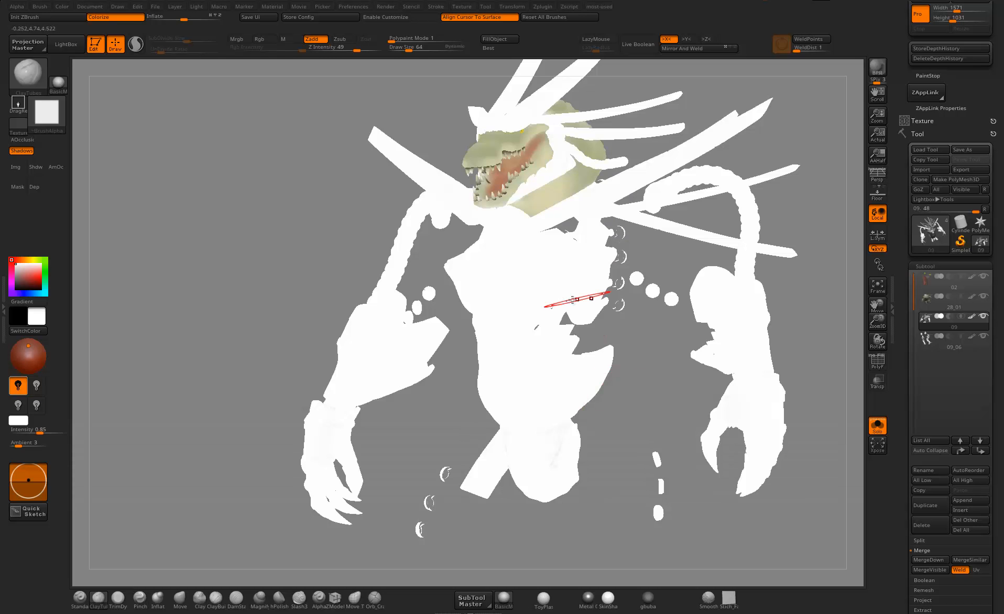
{"action": "key", "text": "shift+r"}
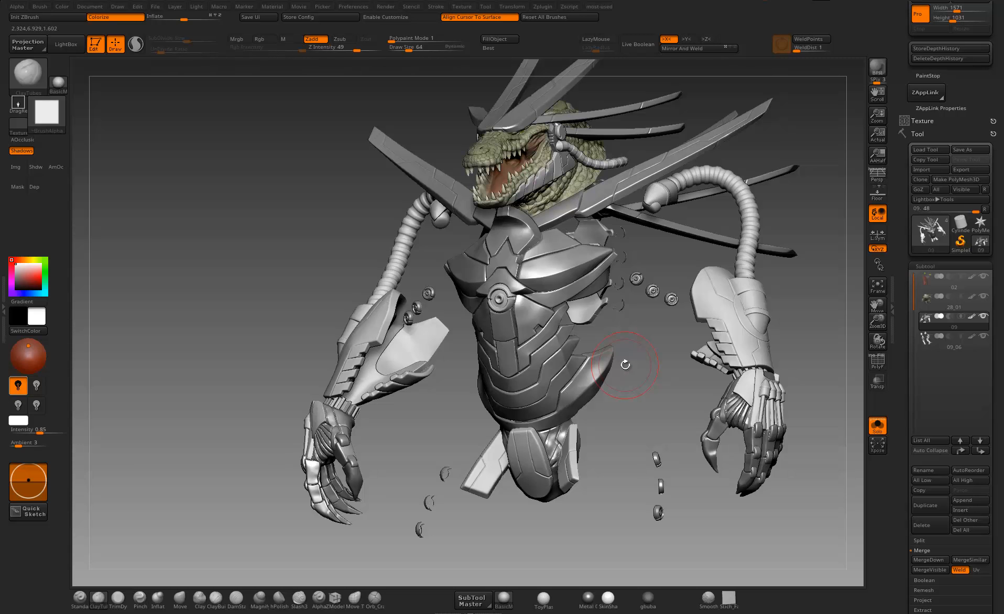
{"action": "left_click_drag", "start_coordinate": [608, 386], "coordinate": [674, 351], "text": "alt"}
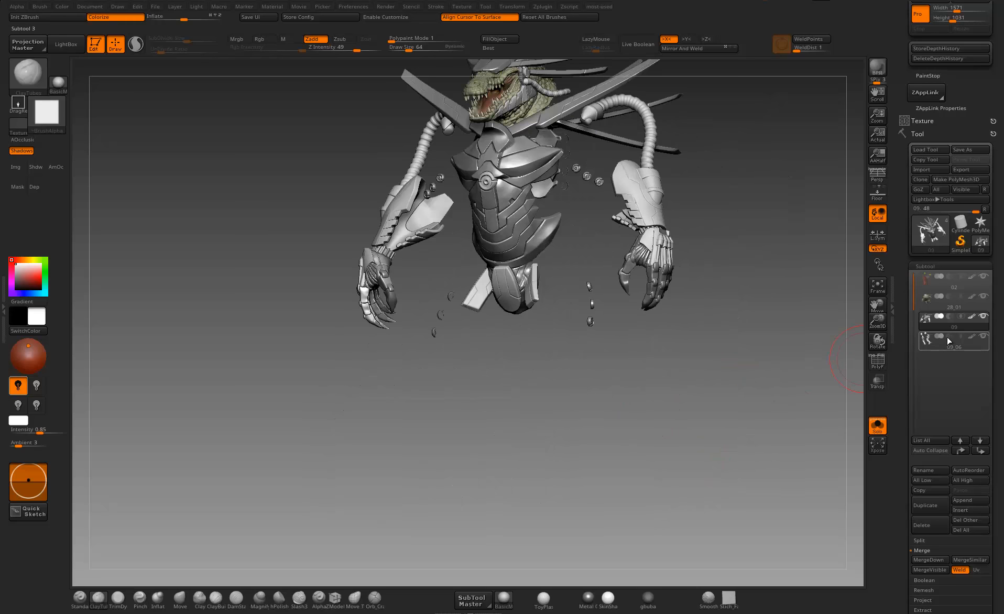
- Select the mechanical leg subtool 09_06 and open the Export settings of the tool
{"action": "mouse_move", "coordinate": [943, 343]}
{"action": "mouse_move", "coordinate": [939, 325]}
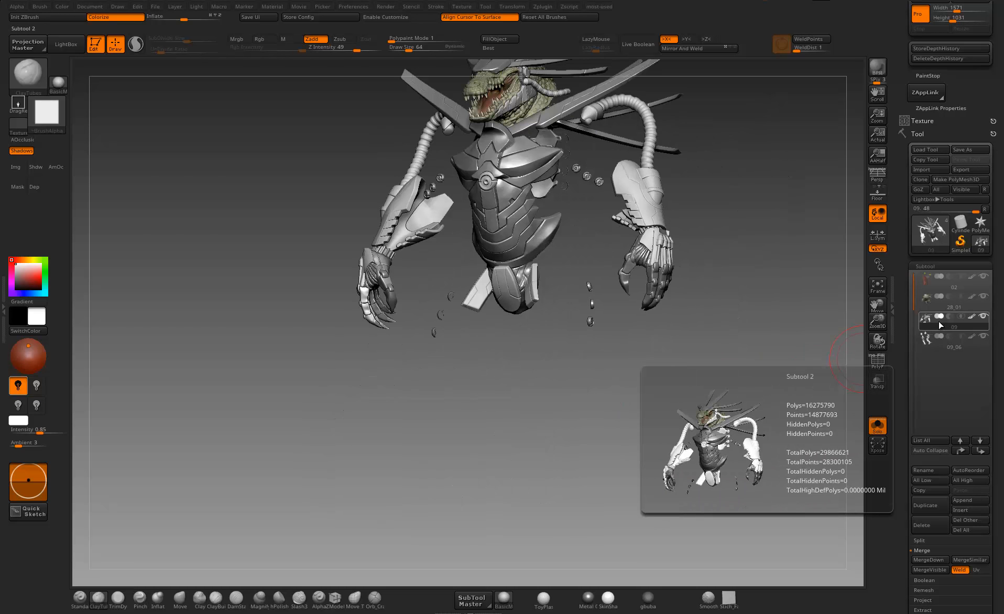
{"action": "mouse_move", "coordinate": [939, 287]}
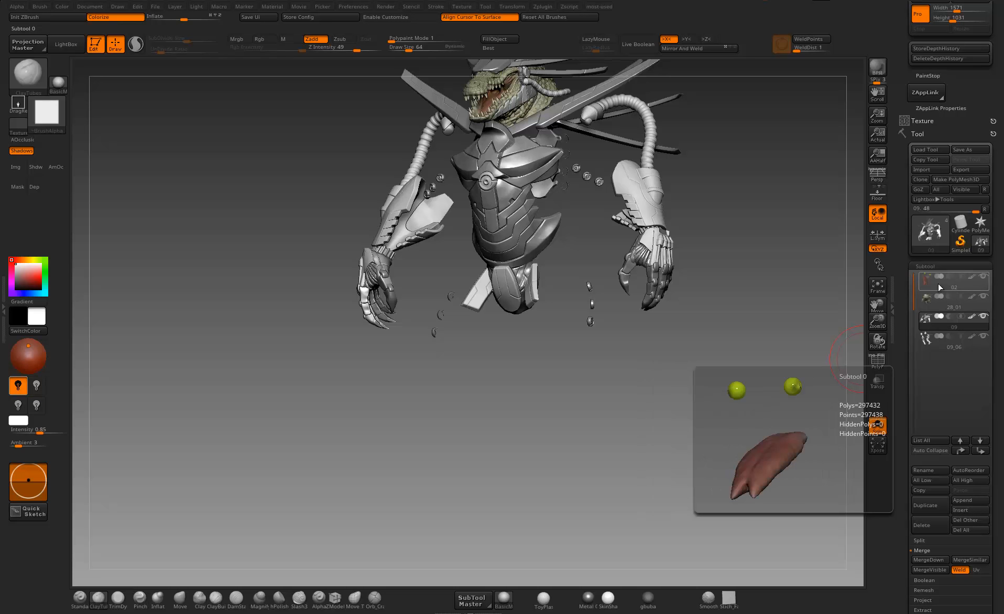
{"action": "left_click_drag", "start_coordinate": [901, 335], "coordinate": [908, 256]}
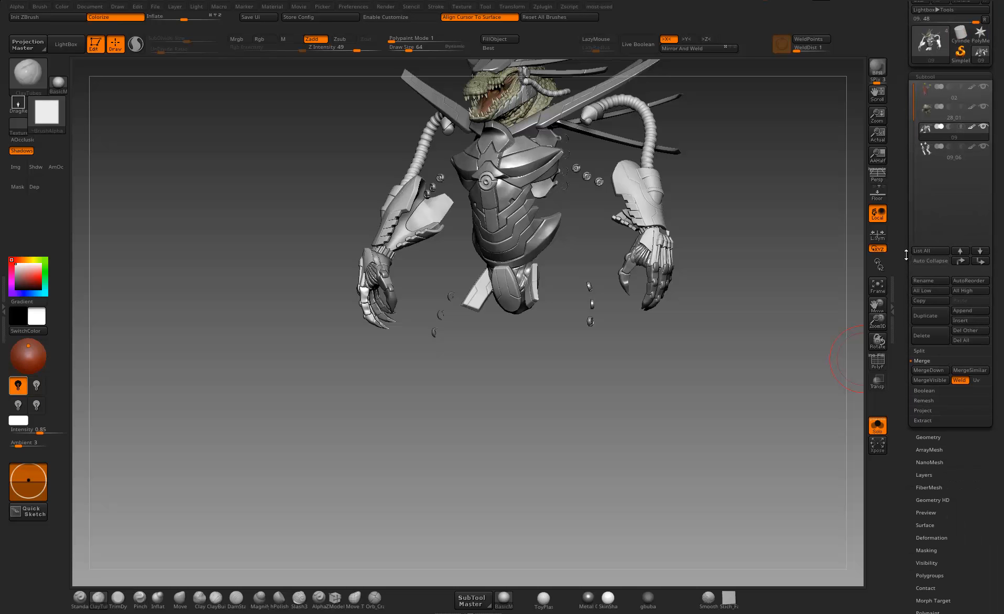
{"action": "left_click_drag", "start_coordinate": [906, 258], "coordinate": [906, 271]}
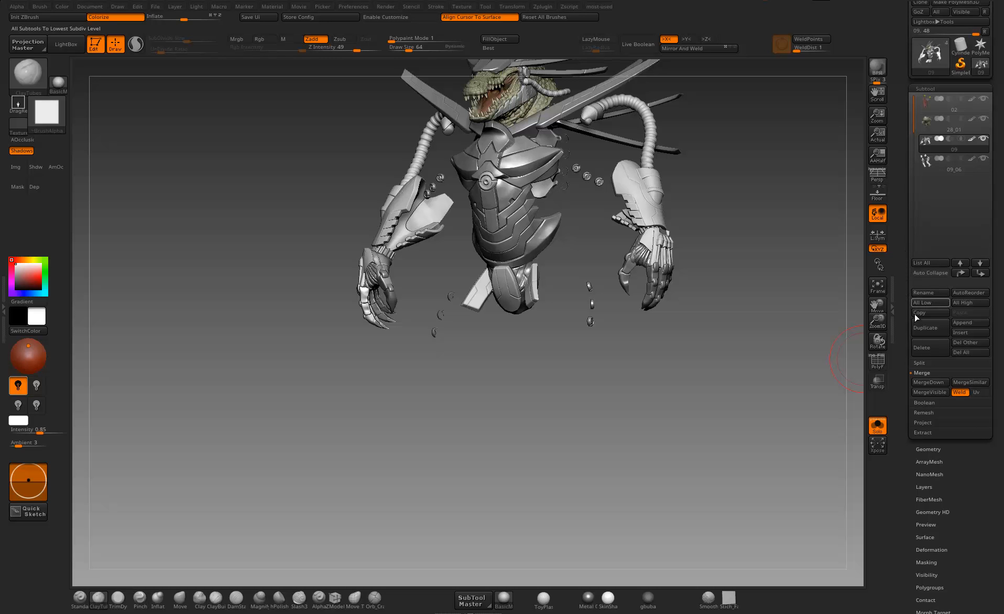
{"action": "left_click_drag", "start_coordinate": [904, 336], "coordinate": [903, 297]}
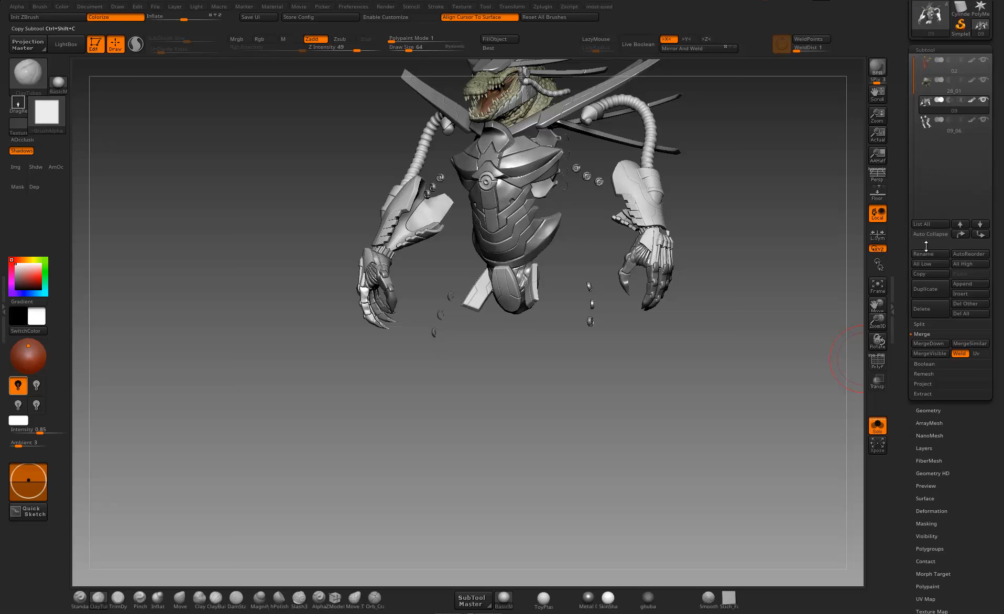
{"action": "left_click", "coordinate": [929, 128]}
{"action": "left_click_drag", "start_coordinate": [903, 202], "coordinate": [908, 128]}
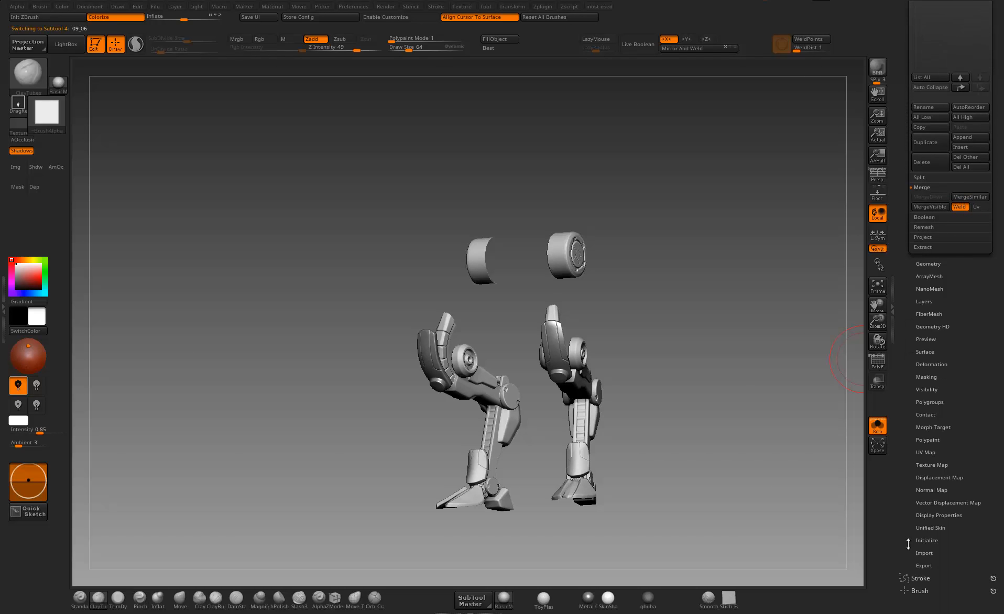
{"action": "left_click", "coordinate": [925, 565]}
{"action": "left_click_drag", "start_coordinate": [901, 559], "coordinate": [906, 537]}
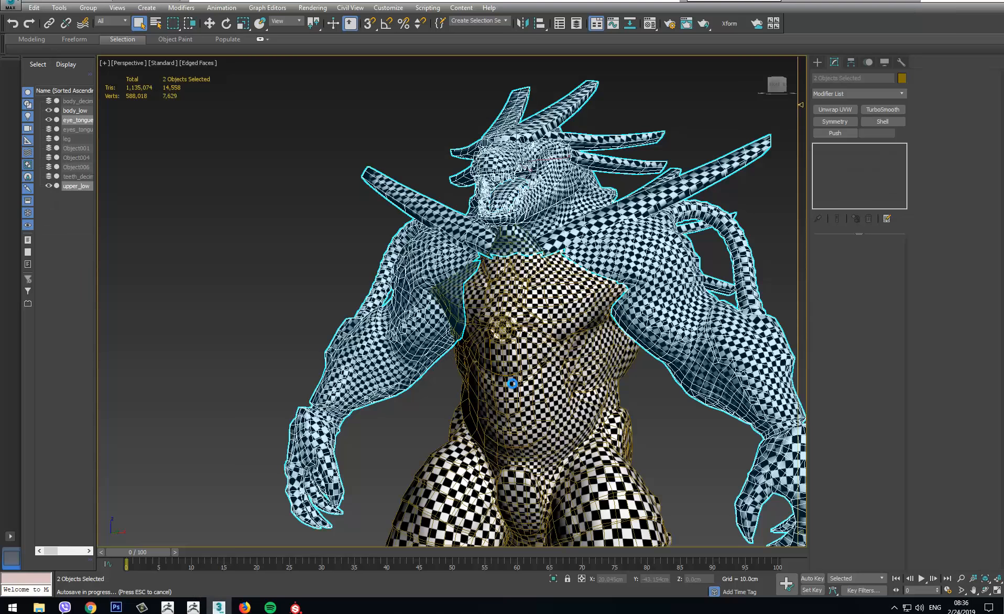
- Switch to 3ds Max to examine body_low down to its legs, and return through Substance Painter to the leg subtool in ZBrush
{"action": "left_click", "coordinate": [494, 402]}
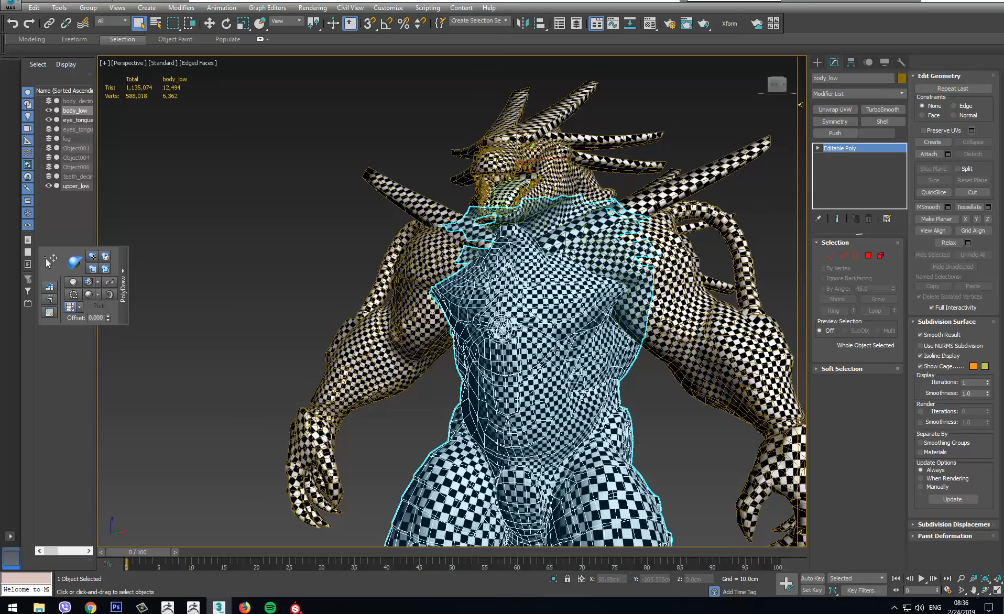
{"action": "middle_click_drag", "start_coordinate": [580, 436], "coordinate": [597, 395], "text": "alt"}
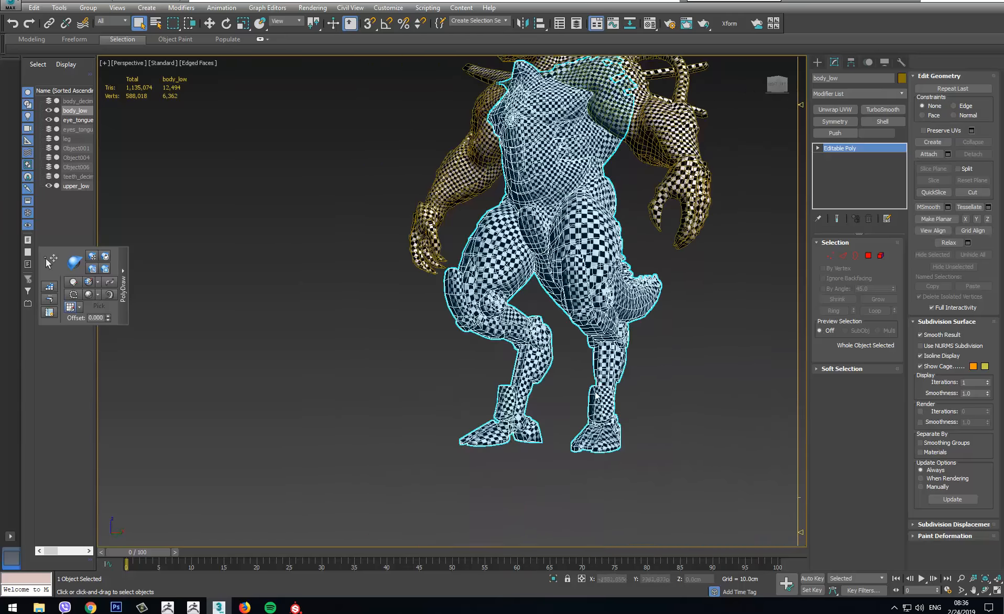
{"action": "left_click", "coordinate": [295, 608]}
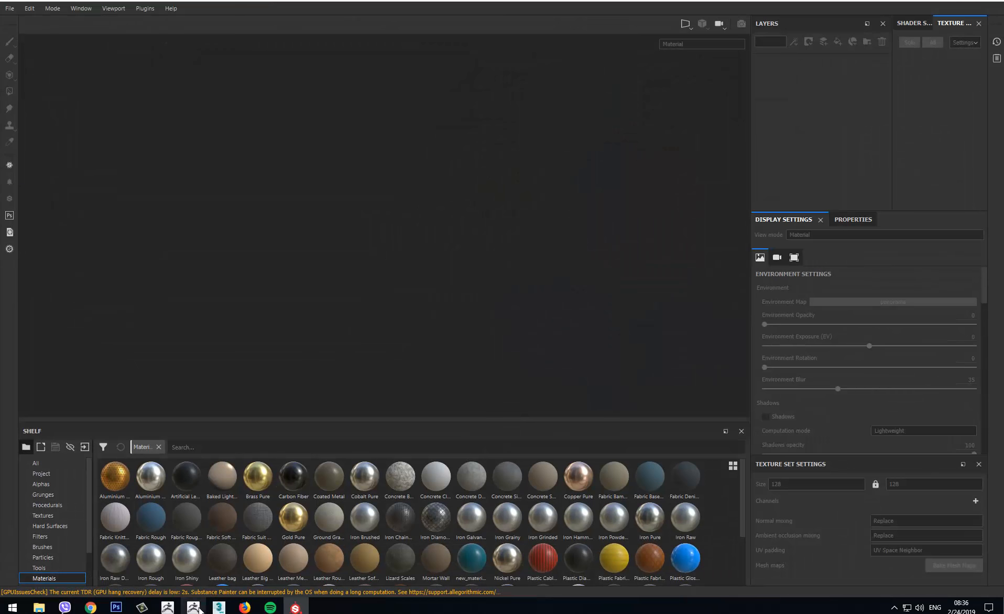
{"action": "left_click", "coordinate": [198, 609]}
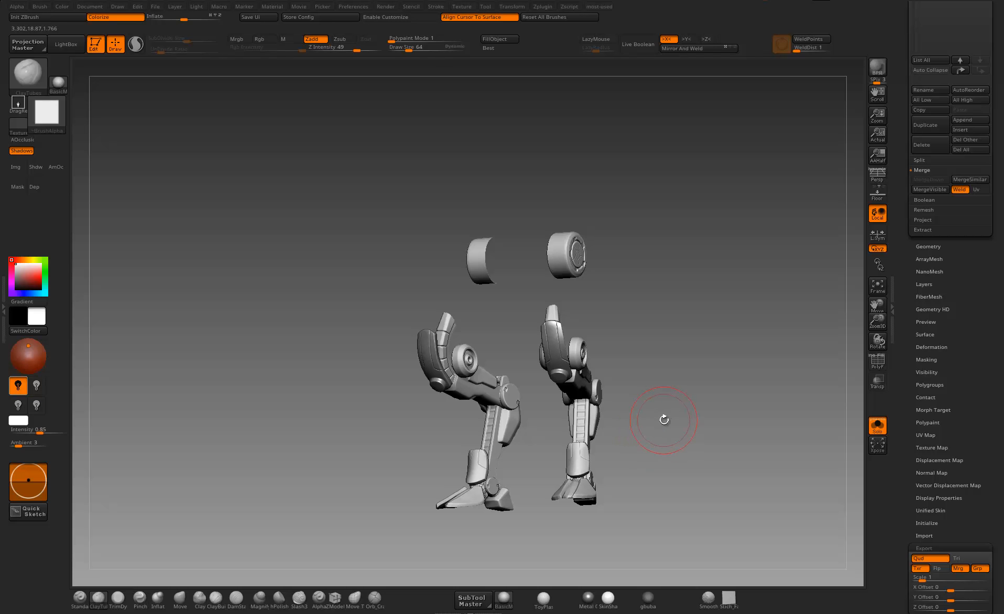
{"action": "left_click_drag", "start_coordinate": [665, 402], "coordinate": [663, 403]}
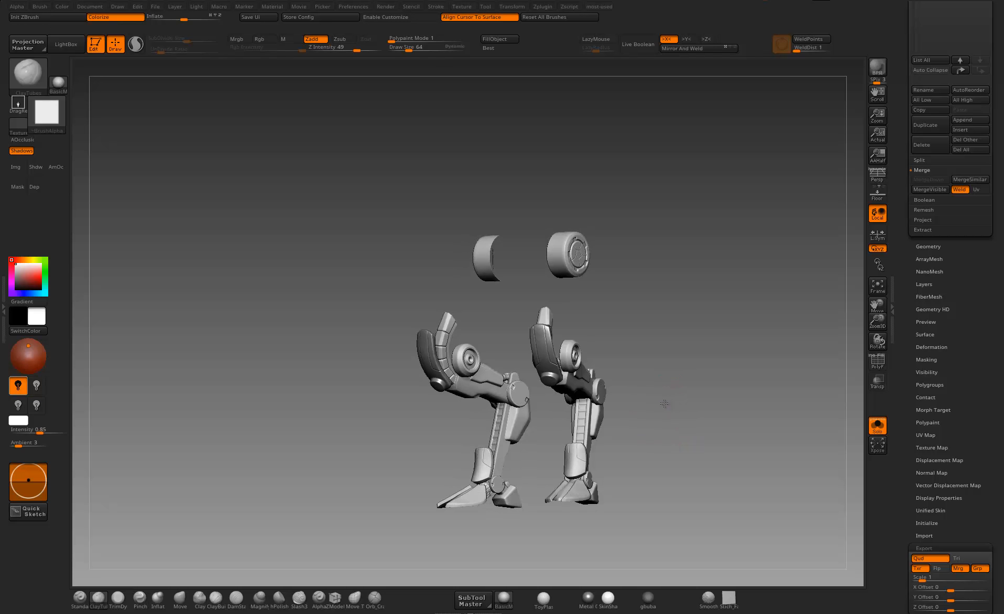
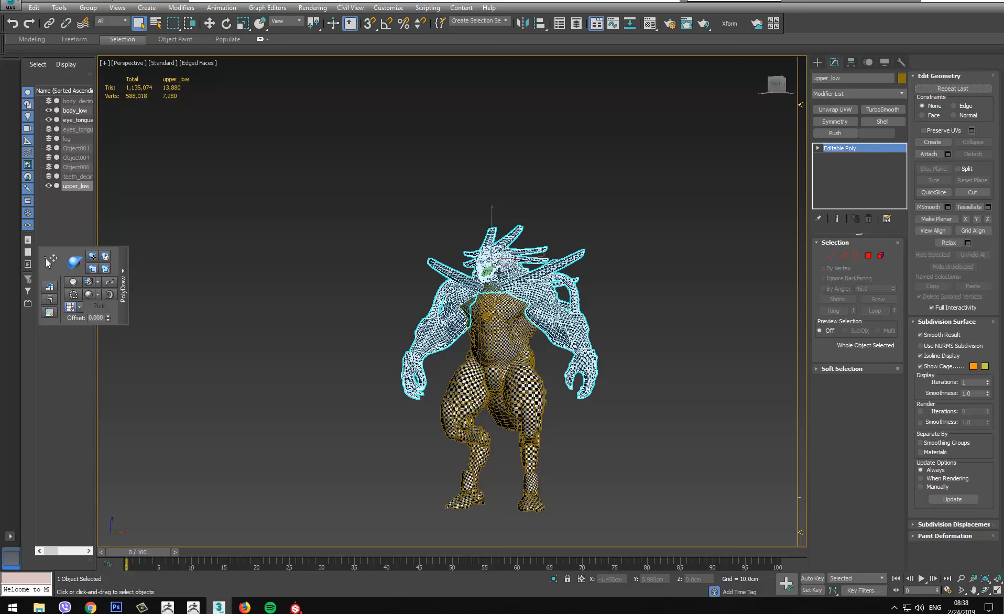
- In 3ds Max, check the separate low-poly parts by selecting body_low, upper_low and eye_tongue_low one at a time
{"action": "left_click", "coordinate": [514, 373]}
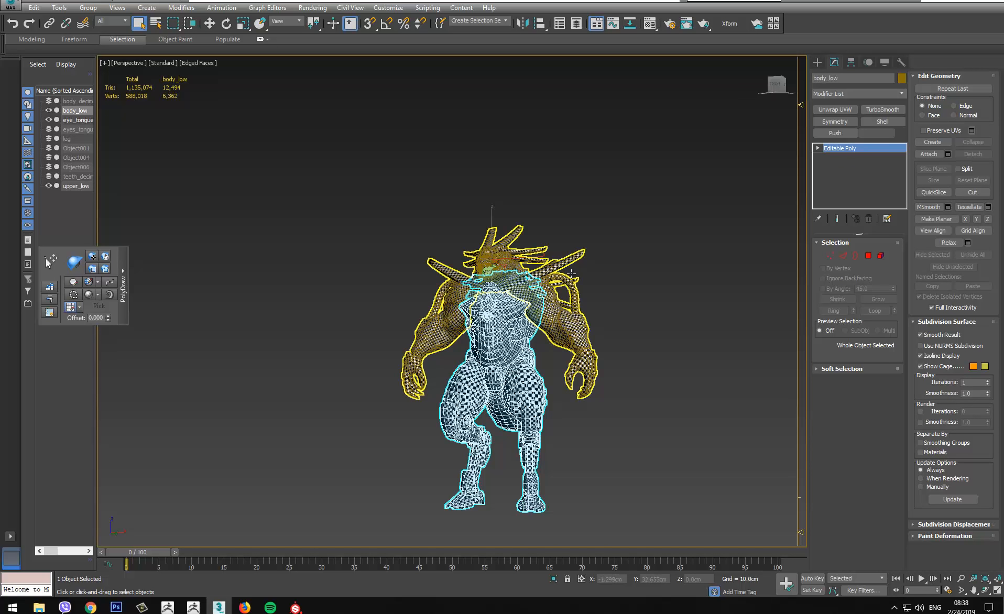
{"action": "left_click", "coordinate": [563, 323]}
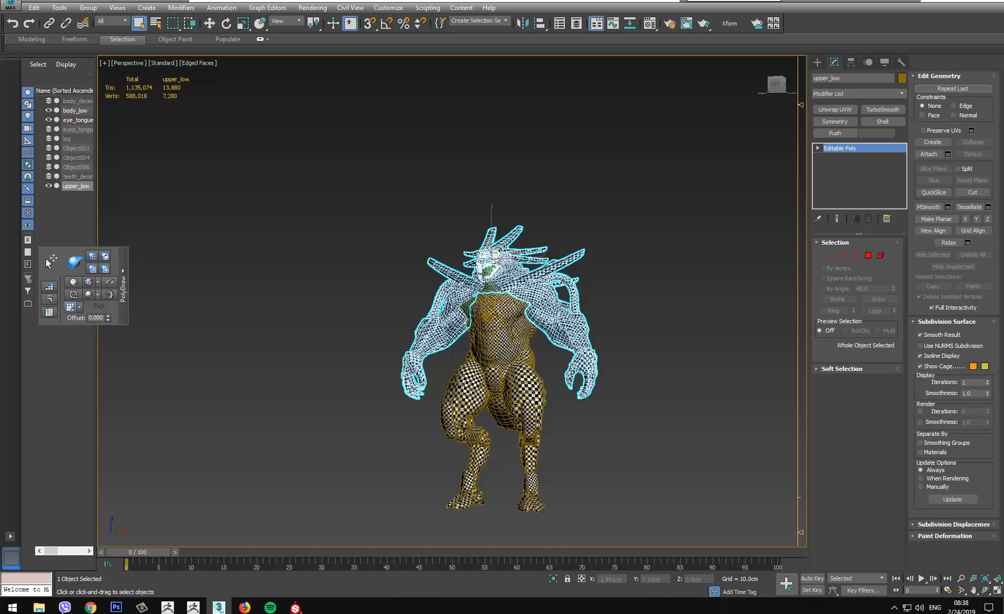
{"action": "left_click", "coordinate": [485, 273]}
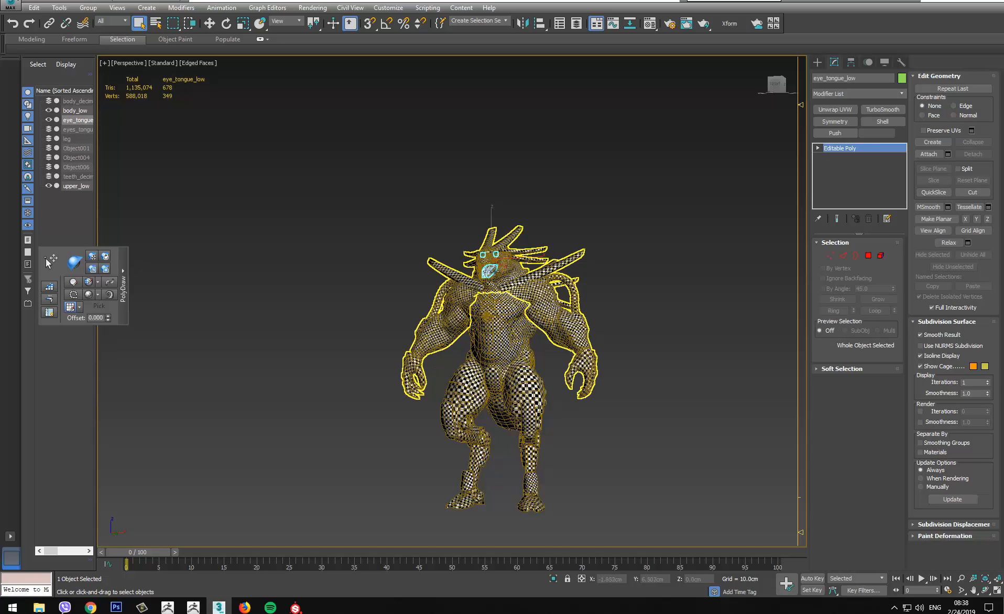
{"action": "left_click", "coordinate": [522, 281]}
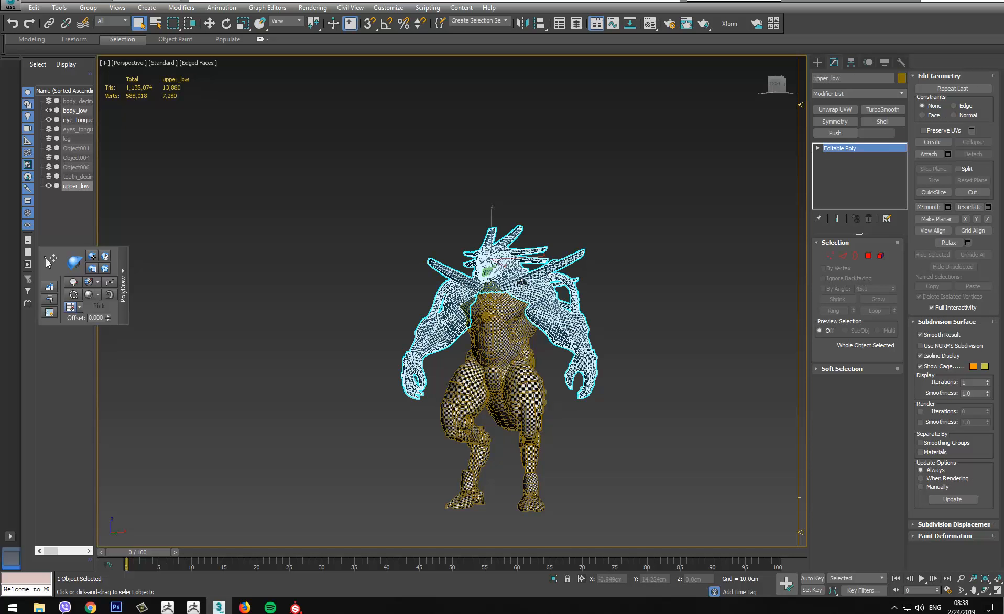
- Select the three visible low-poly objects body_low, eye_tongue_low and upper_low together
{"action": "left_click", "coordinate": [512, 350]}
{"action": "left_click_drag", "start_coordinate": [623, 192], "coordinate": [399, 500]}
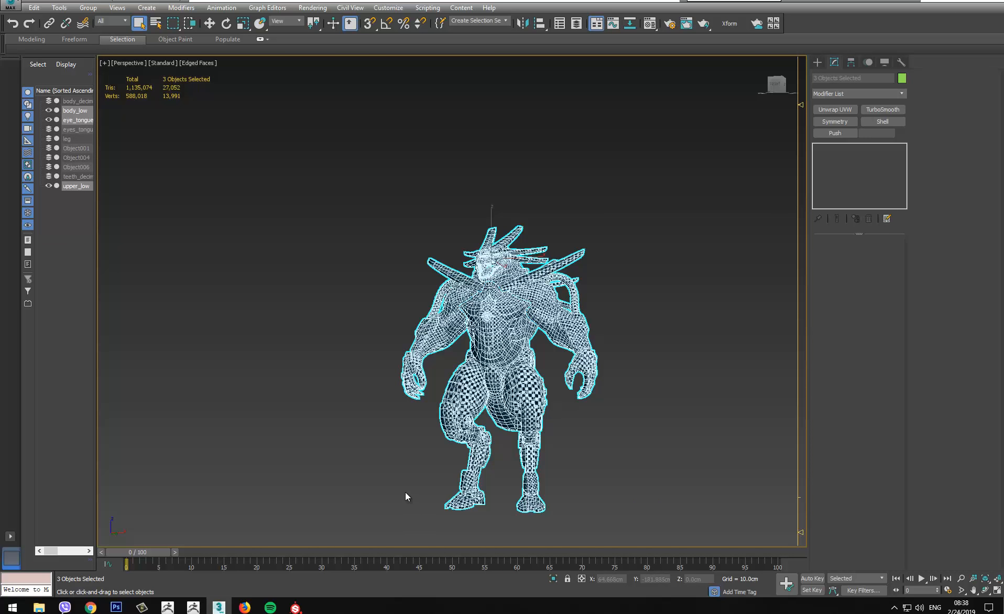
{"action": "left_click", "coordinate": [12, 6]}
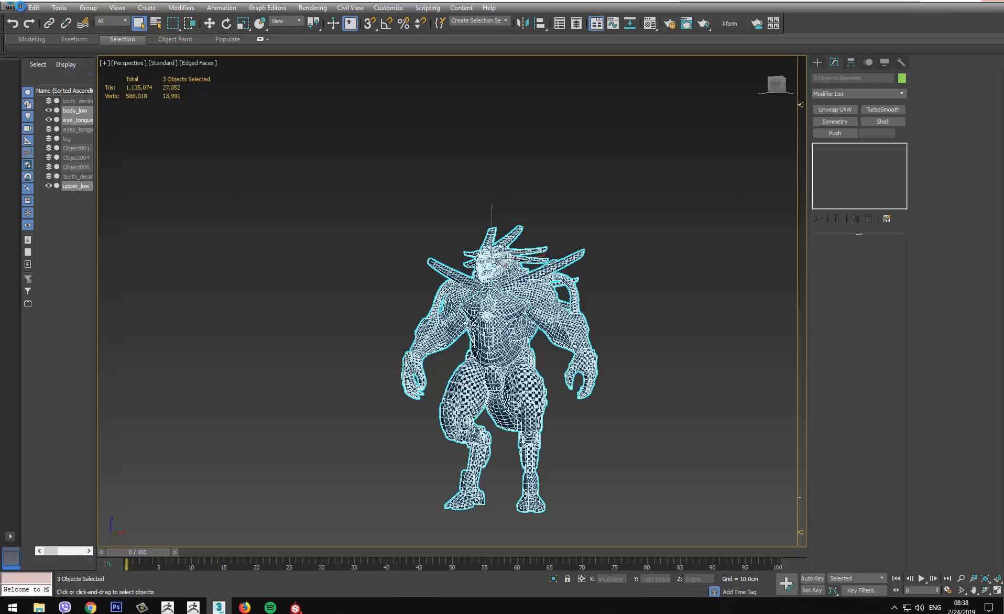
{"action": "left_click", "coordinate": [316, 104]}
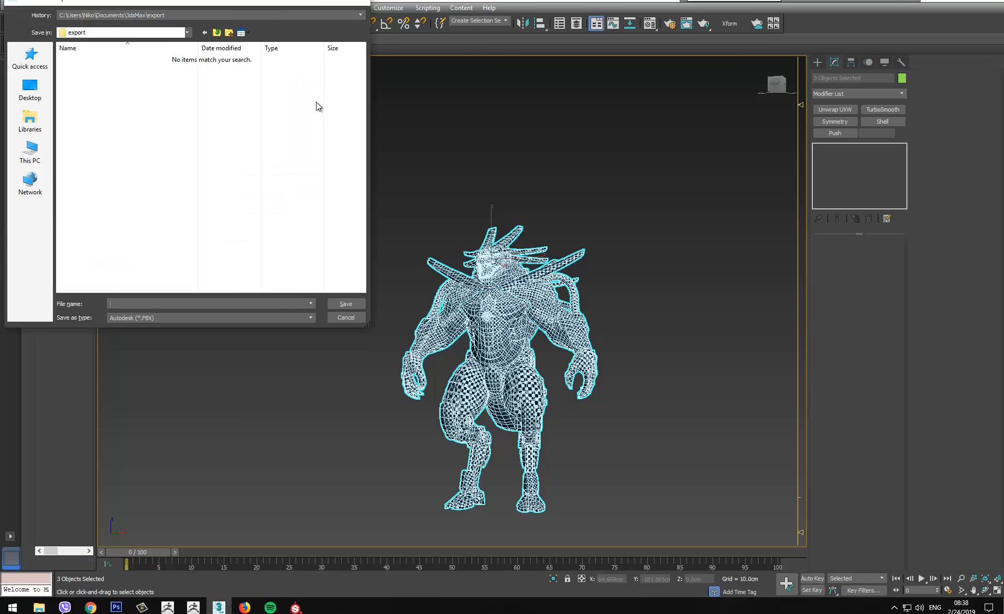
{"action": "left_click", "coordinate": [347, 318]}
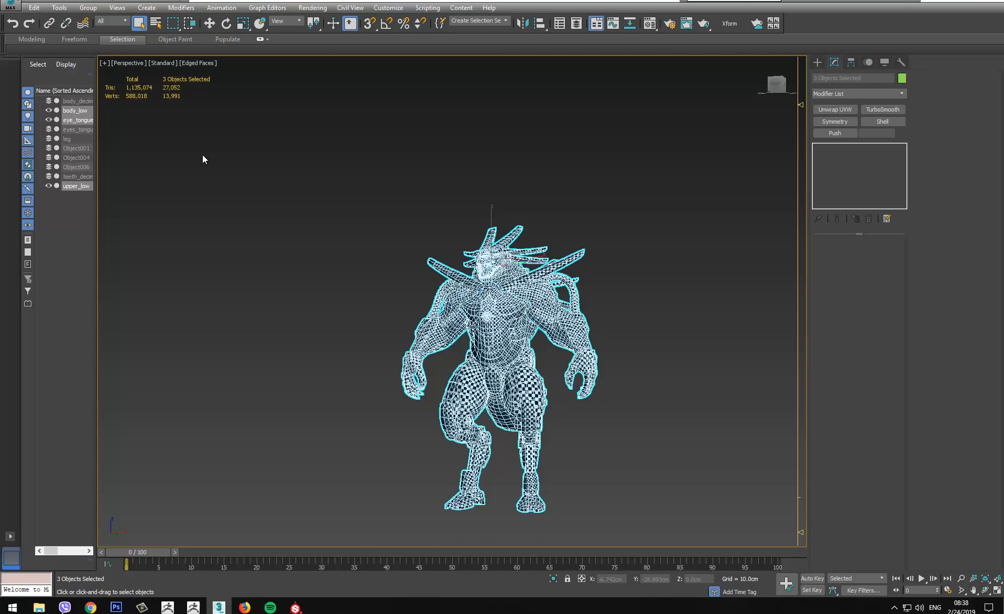
- Start exporting only the selected low-poly objects and choose the Baking folder inside Crock_tut_low_02 as the destination
{"action": "left_click", "coordinate": [11, 6]}
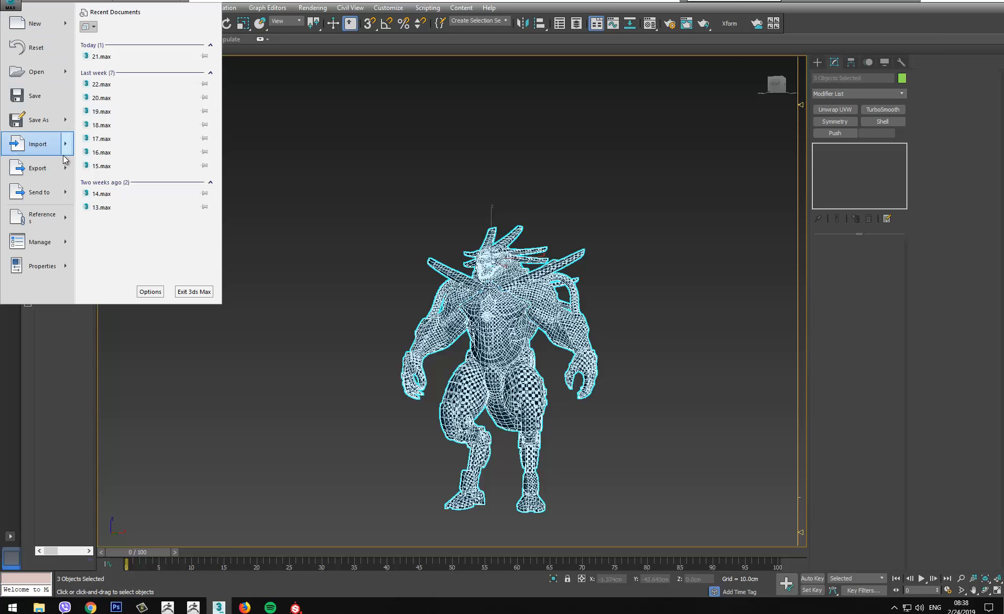
{"action": "mouse_move", "coordinate": [65, 168]}
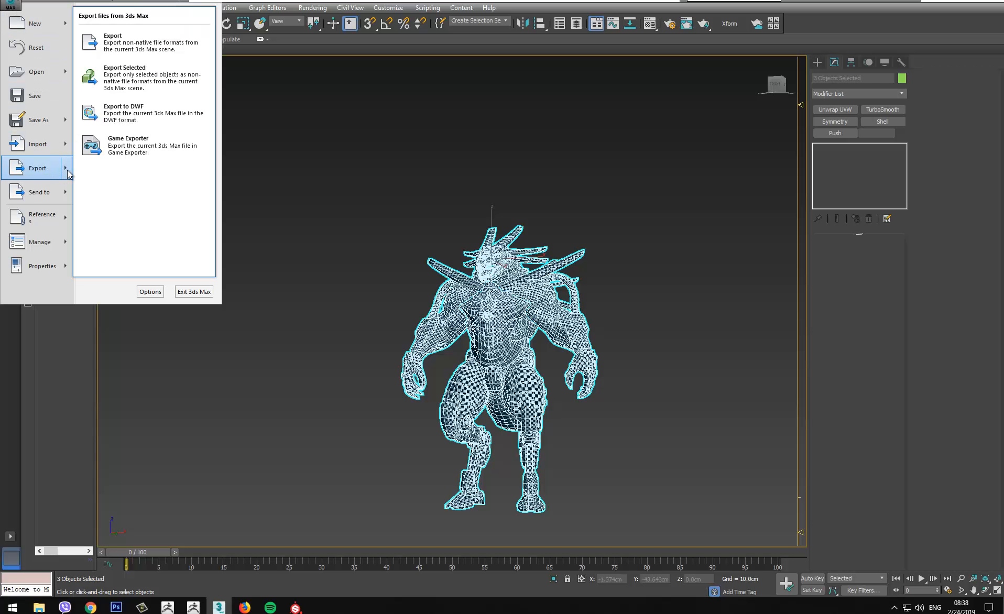
{"action": "left_click", "coordinate": [120, 91]}
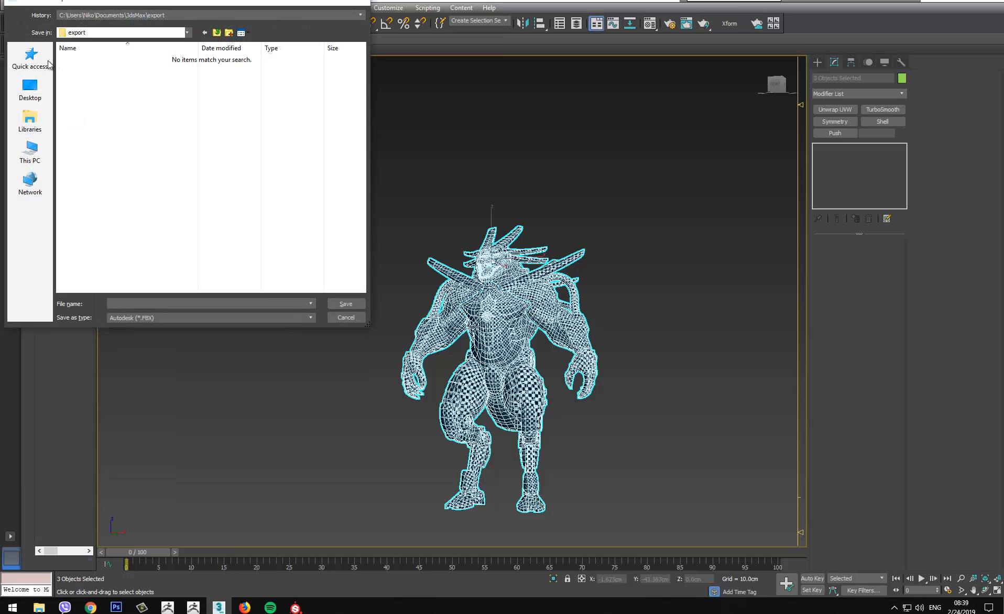
{"action": "left_click", "coordinate": [30, 57]}
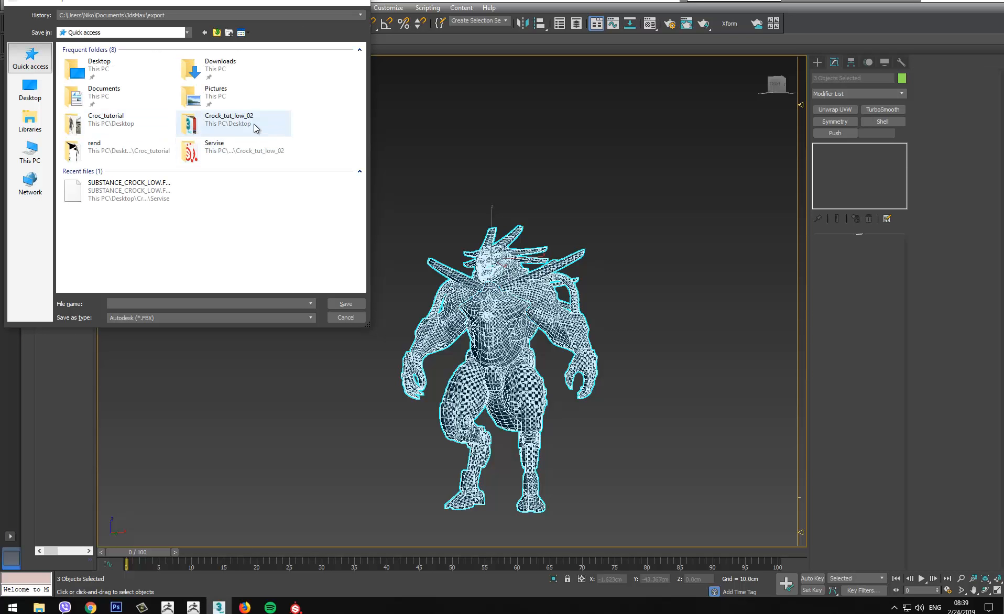
{"action": "double_click", "coordinate": [253, 127]}
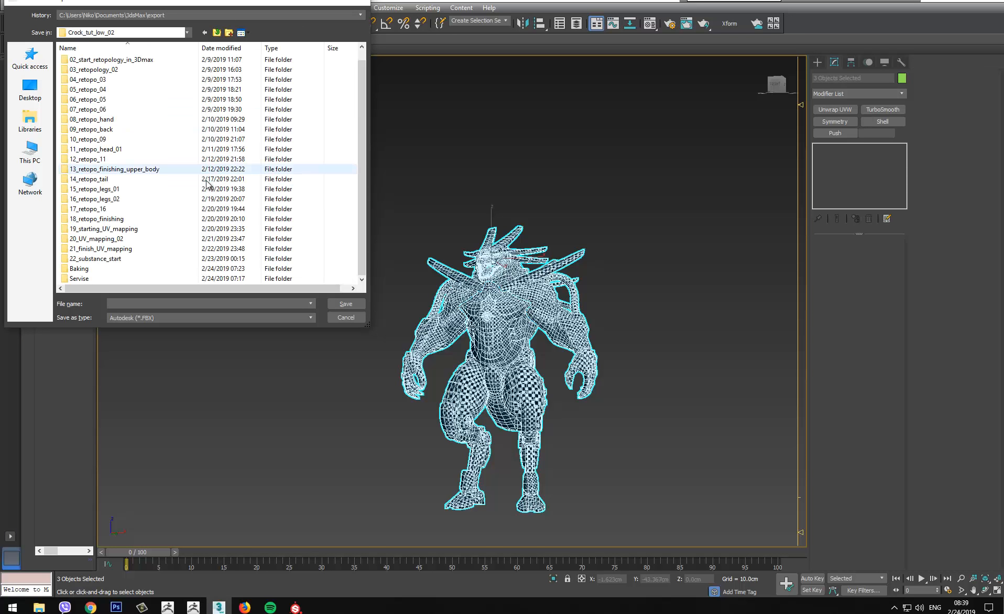
{"action": "double_click", "coordinate": [100, 272]}
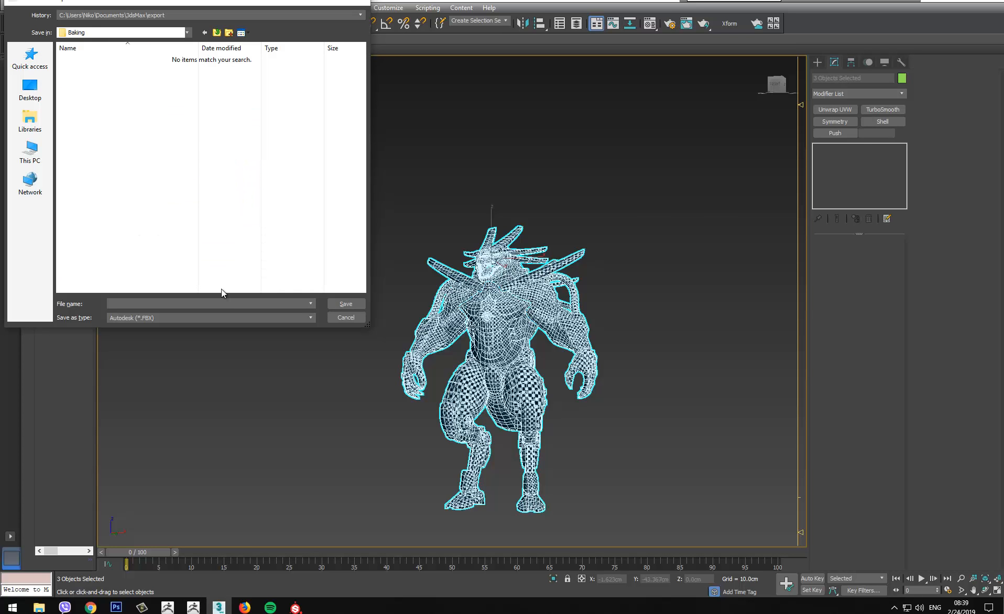
- Export the selection as an Autodesk FBX file named CROCO_SUBSTANCE_LOW, accepting the current FBX export options
{"action": "left_click", "coordinate": [161, 318]}
{"action": "left_click", "coordinate": [142, 326]}
{"action": "type", "text": "CROCO_SUBSTANCE_LOW"}
{"action": "left_click", "coordinate": [345, 304]}
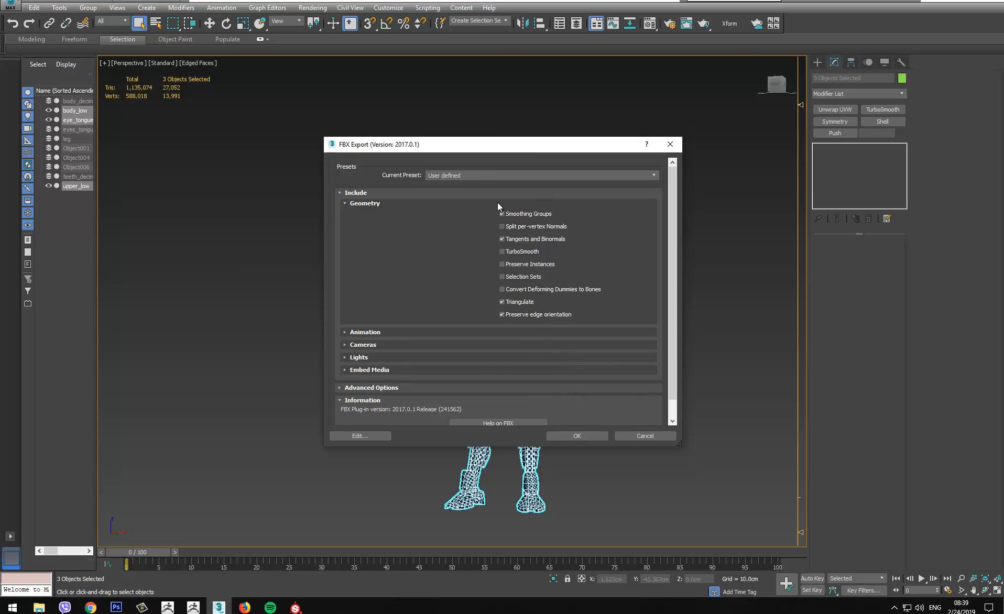
{"action": "left_click", "coordinate": [577, 436]}
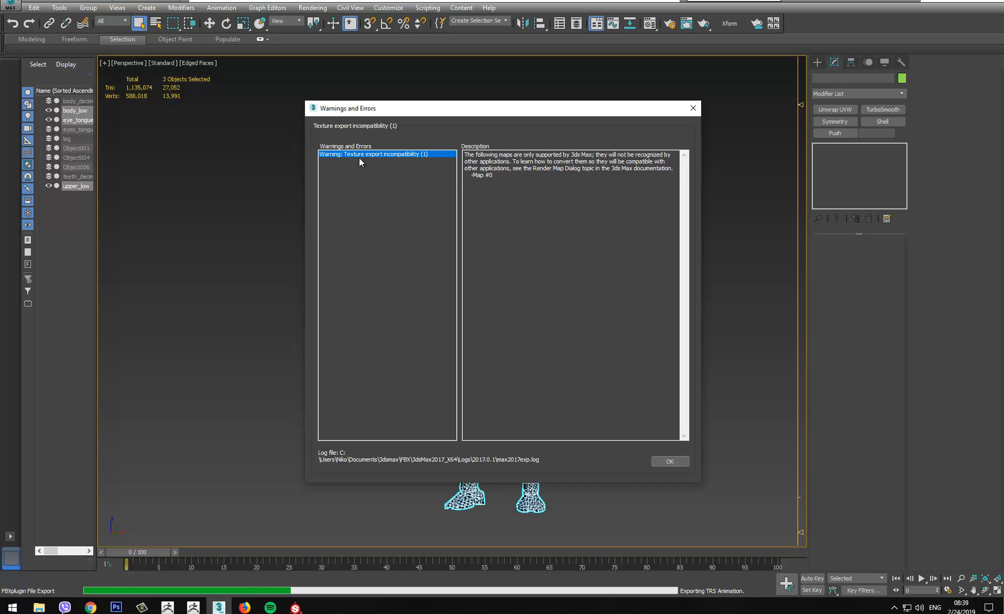
{"action": "left_click", "coordinate": [674, 463]}
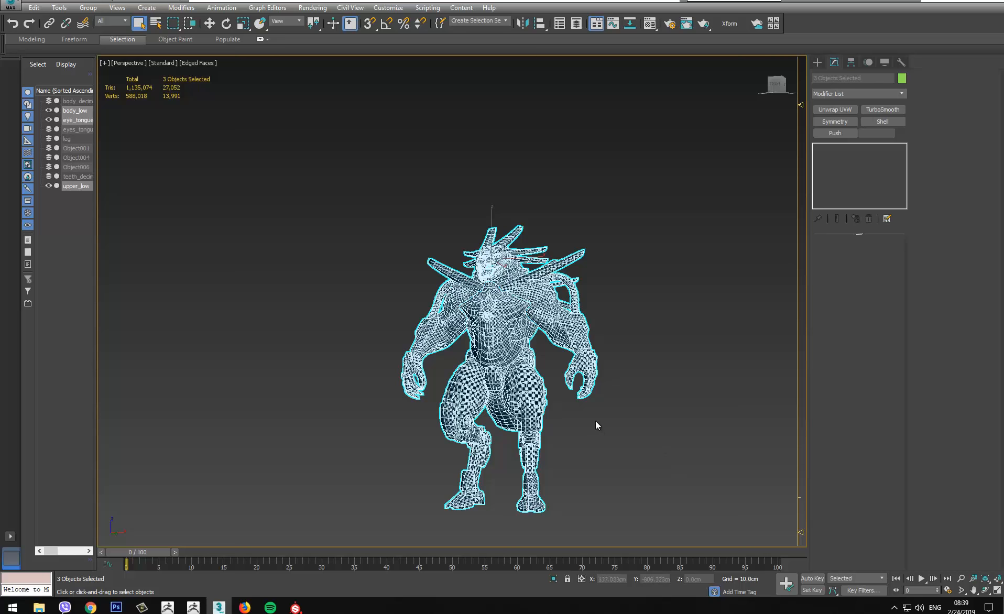
- In the Material Editor, rename the 03 - Default material to upper and assign it to upper_low and eye_tongue_low
{"action": "middle_click_drag", "start_coordinate": [596, 422], "coordinate": [583, 387]}
{"action": "scroll", "coordinate": [584, 387], "scroll_direction": "up", "scroll_amount": 3}
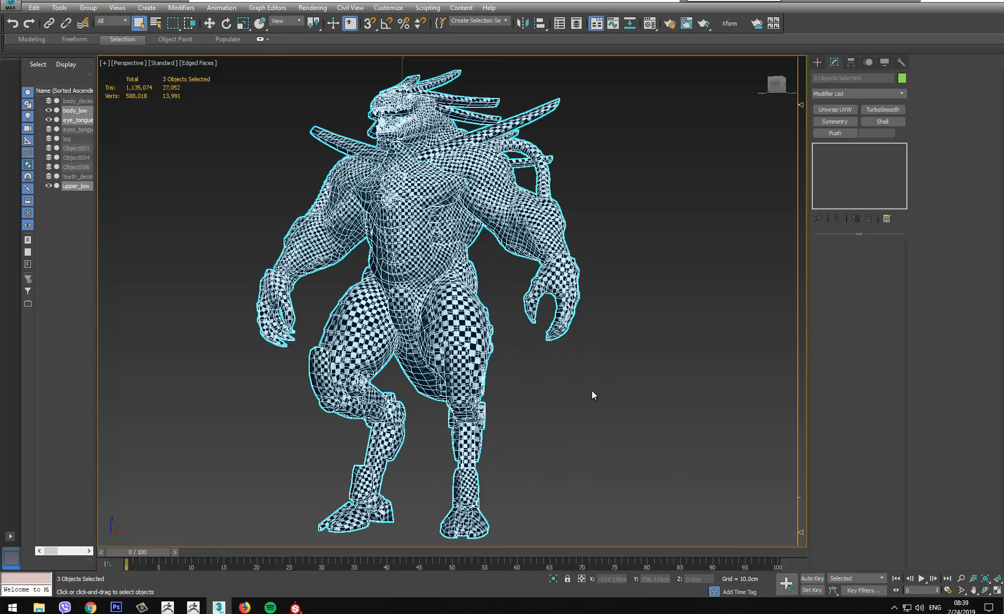
{"action": "left_click", "coordinate": [593, 394]}
{"action": "key", "text": "m"}
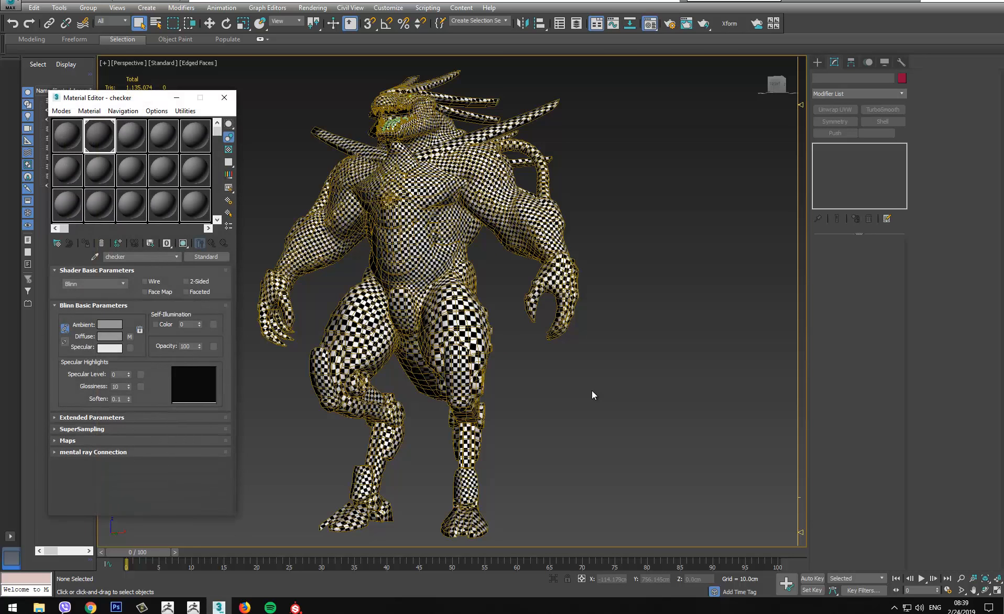
{"action": "left_click_drag", "start_coordinate": [92, 103], "coordinate": [719, 158]}
{"action": "left_click", "coordinate": [505, 177]}
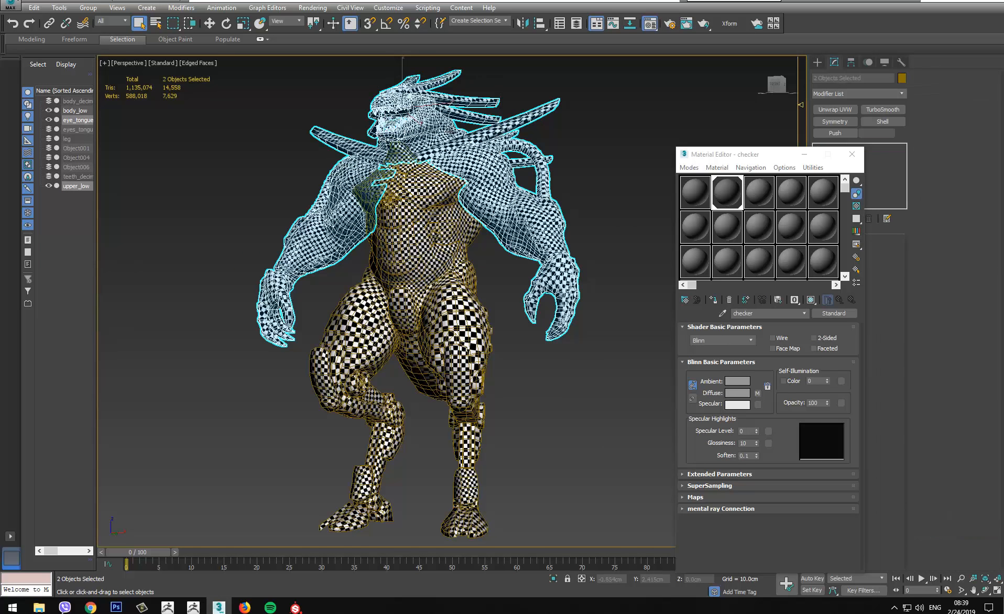
{"action": "left_click", "coordinate": [772, 198]}
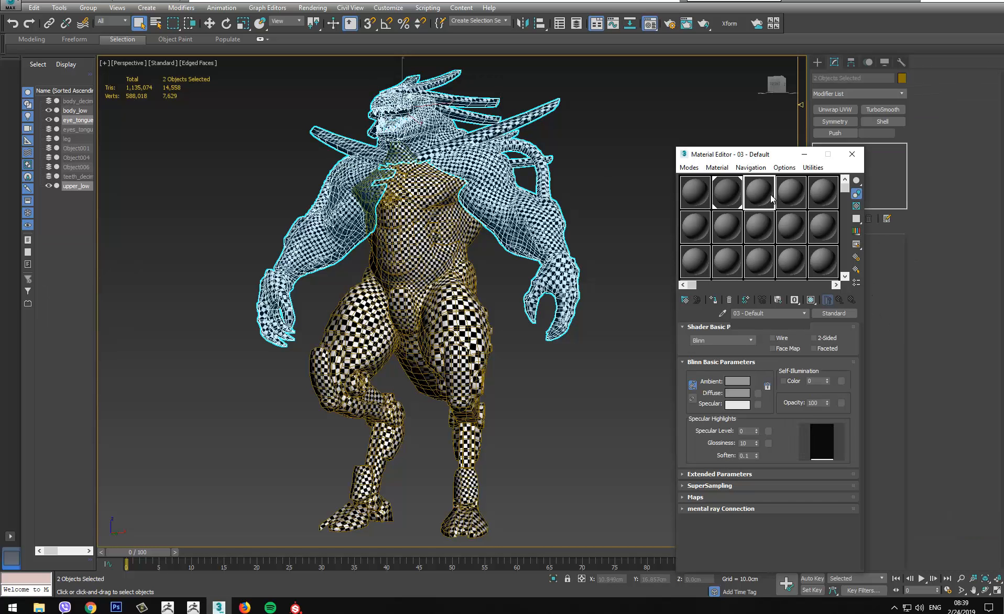
{"action": "left_click_drag", "start_coordinate": [767, 314], "coordinate": [683, 316]}
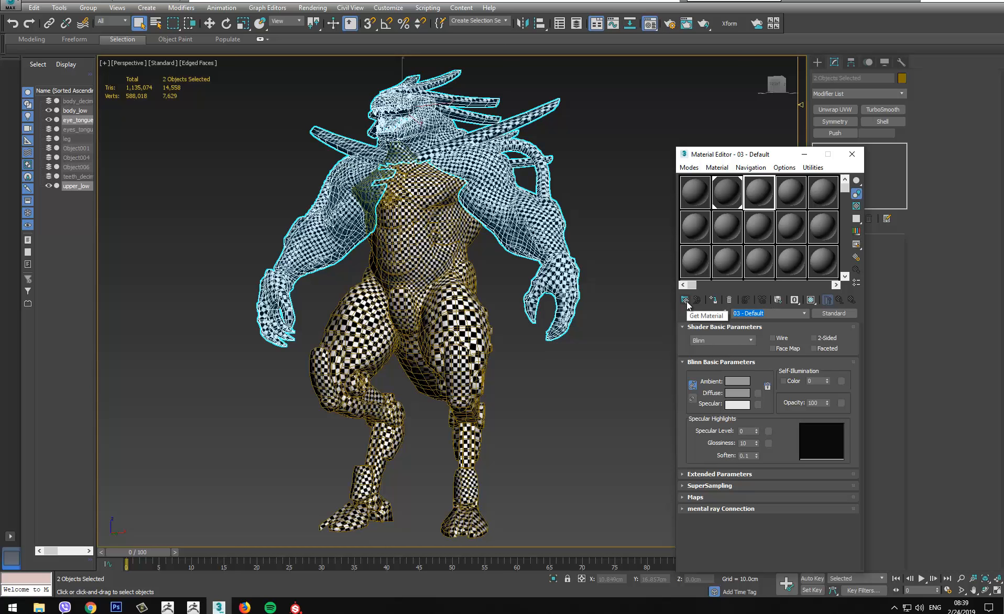
{"action": "type", "text": "upper"}
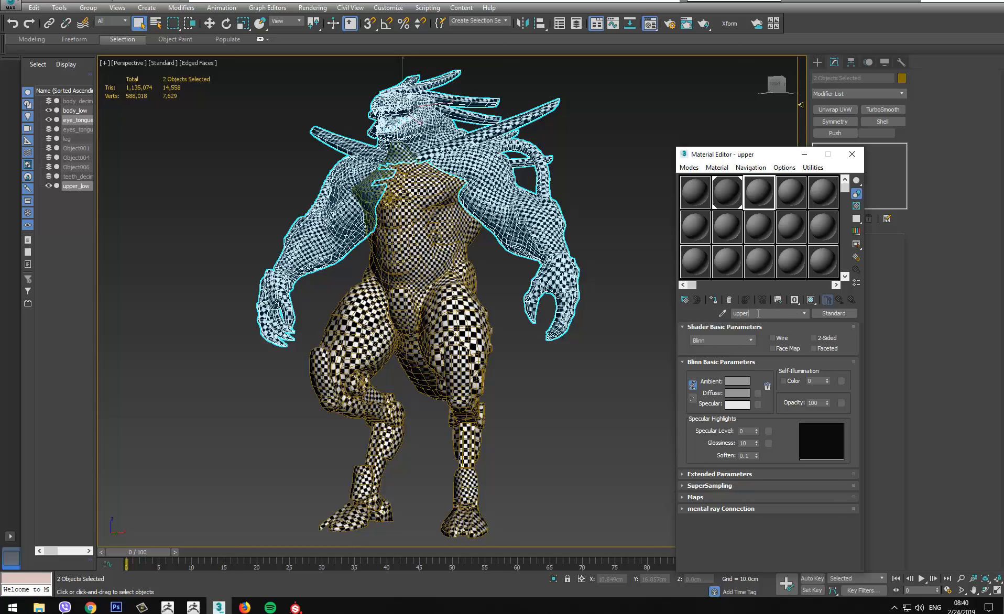
{"action": "left_click", "coordinate": [716, 302]}
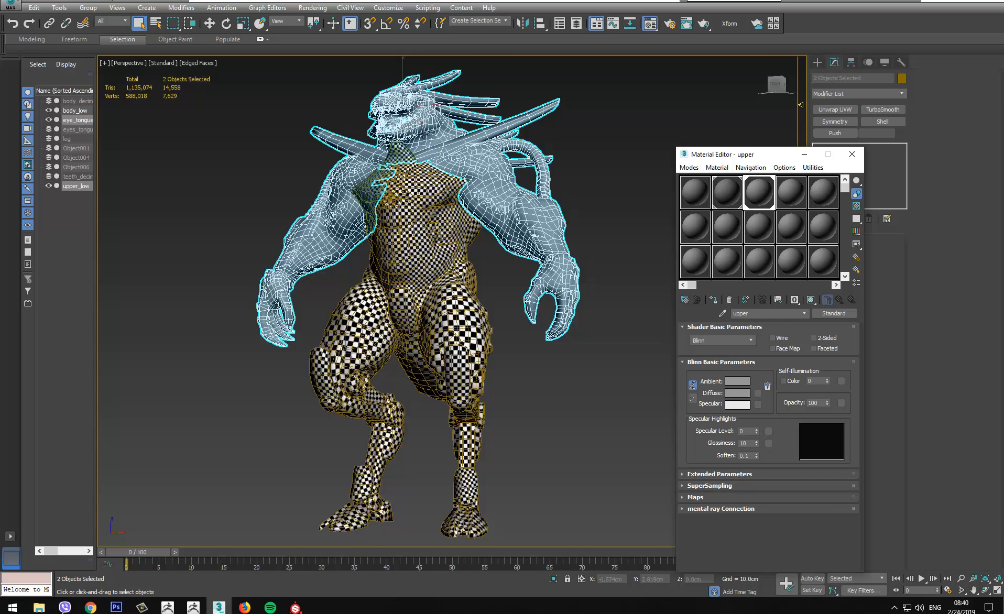
- Rename the 04 - Default material to body, assign it to body_low, and clear the selection
{"action": "left_click", "coordinate": [419, 248]}
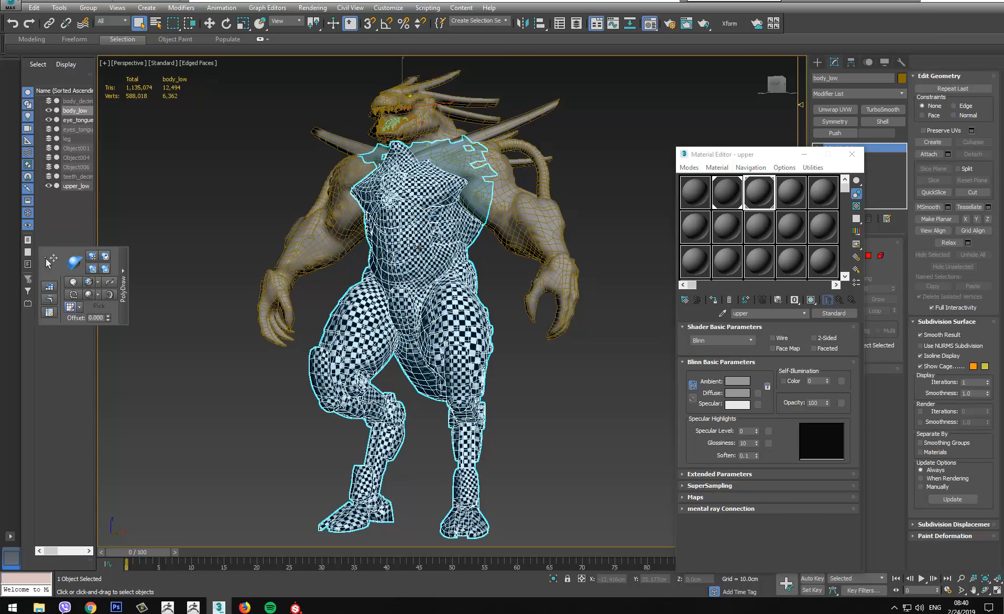
{"action": "left_click", "coordinate": [792, 198]}
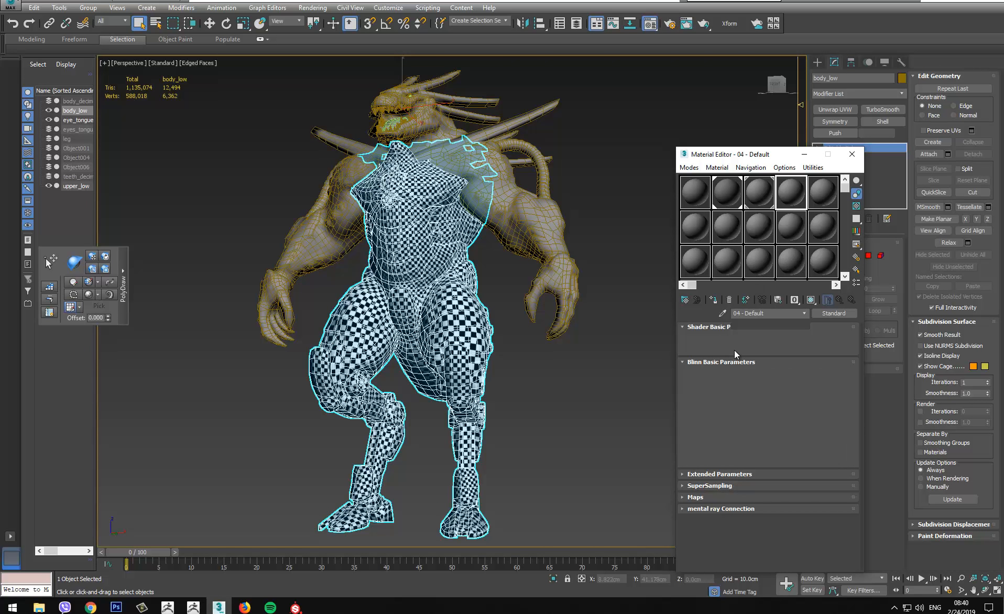
{"action": "type", "text": "body"}
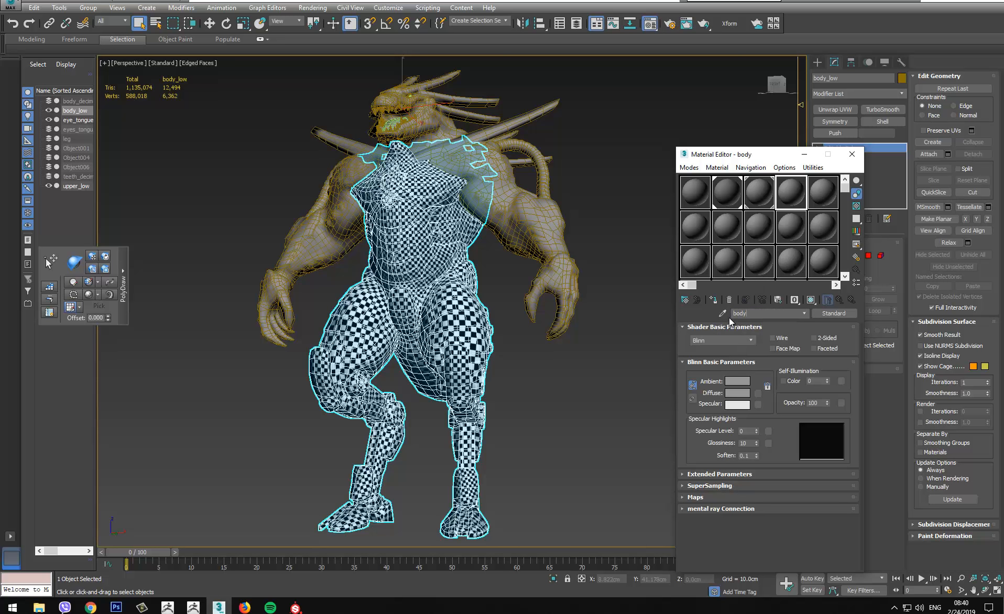
{"action": "left_click", "coordinate": [713, 299]}
{"action": "left_click", "coordinate": [613, 205]}
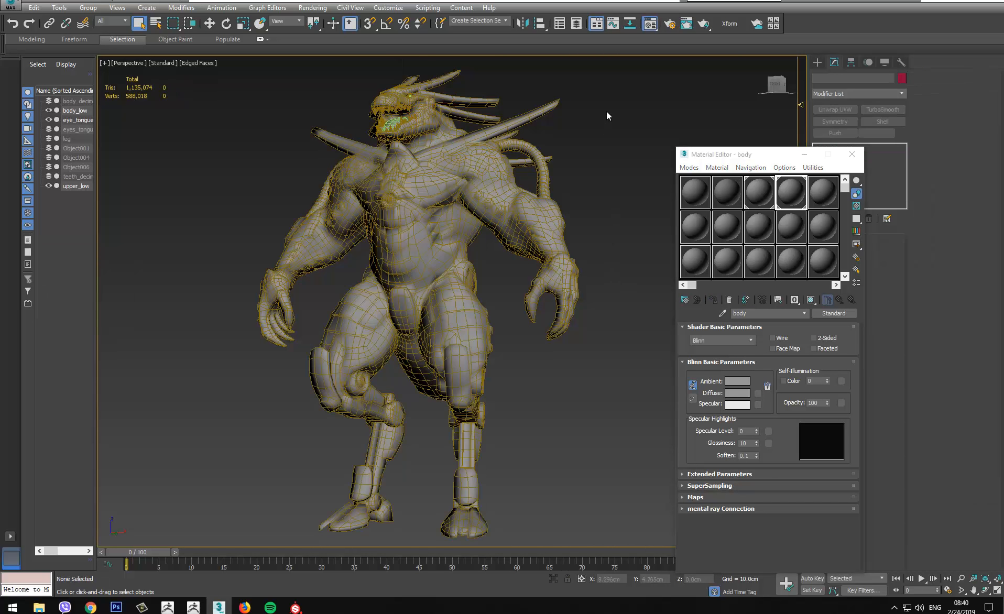
{"action": "middle_click_drag", "start_coordinate": [588, 184], "coordinate": [420, 158], "text": "alt"}
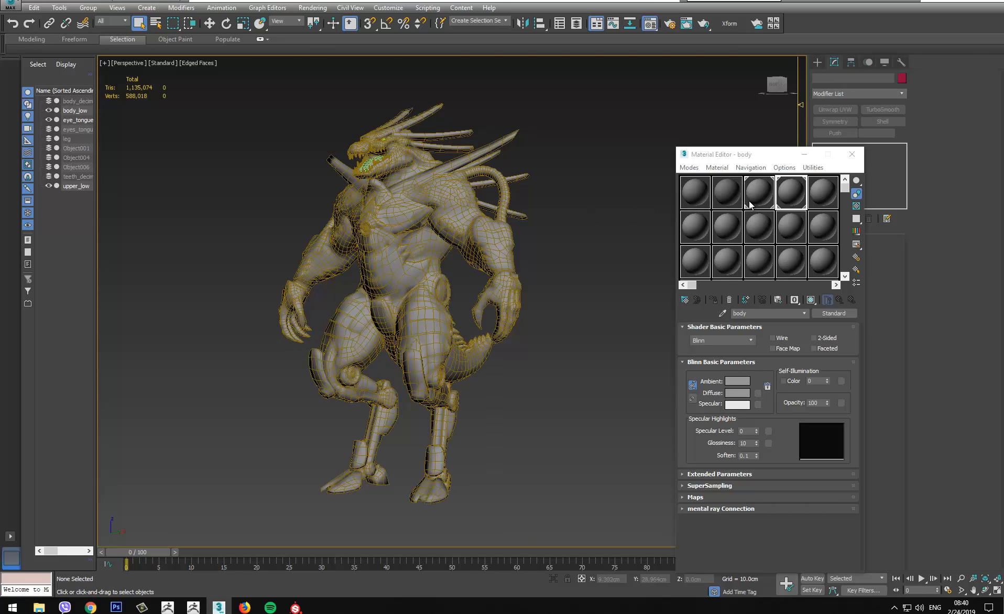
- Export all three low-poly objects again as FBX, overwriting CROCO_SUBSTANCE_LOW.FBX in the Baking folder
{"action": "left_click_drag", "start_coordinate": [285, 441], "coordinate": [289, 433]}
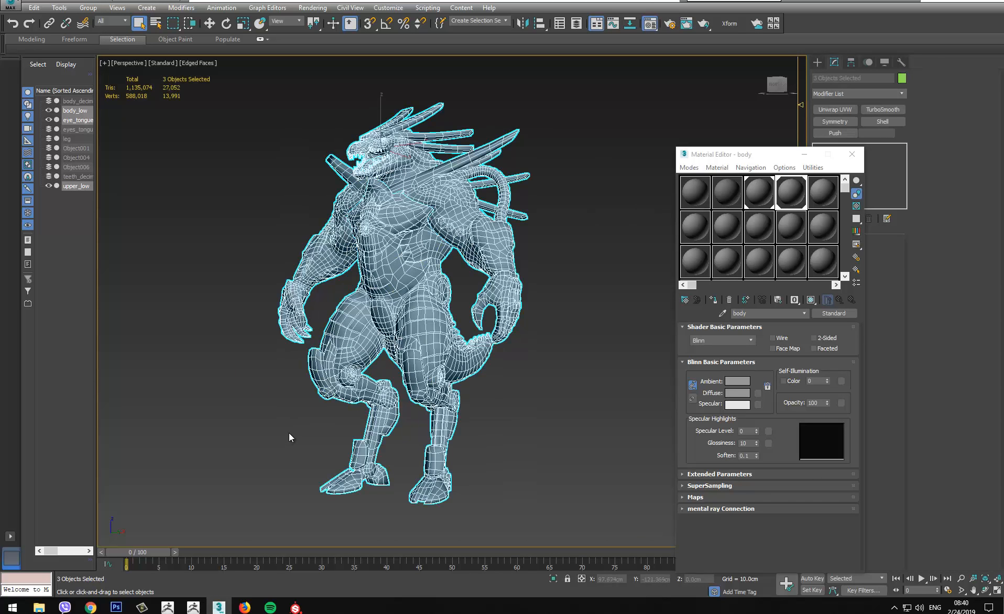
{"action": "left_click", "coordinate": [10, 5]}
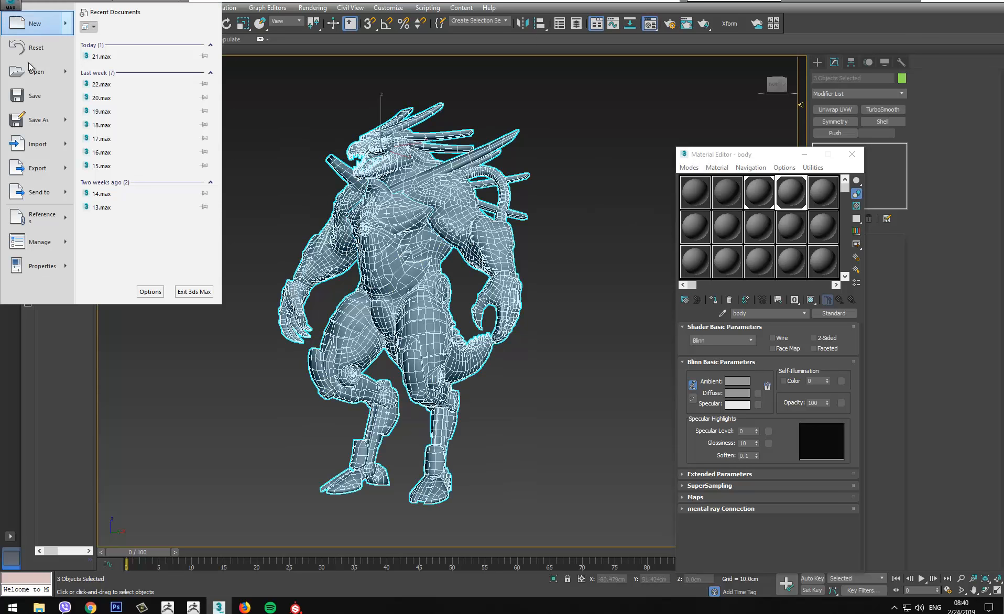
{"action": "mouse_move", "coordinate": [53, 167]}
{"action": "left_click", "coordinate": [126, 79]}
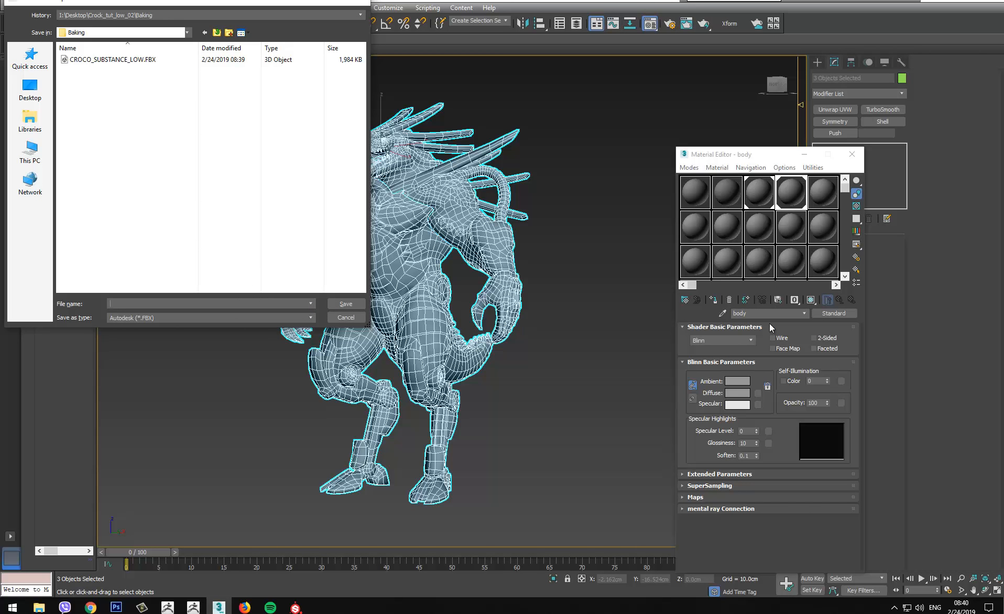
{"action": "double_click", "coordinate": [151, 61]}
{"action": "left_click", "coordinate": [542, 345]}
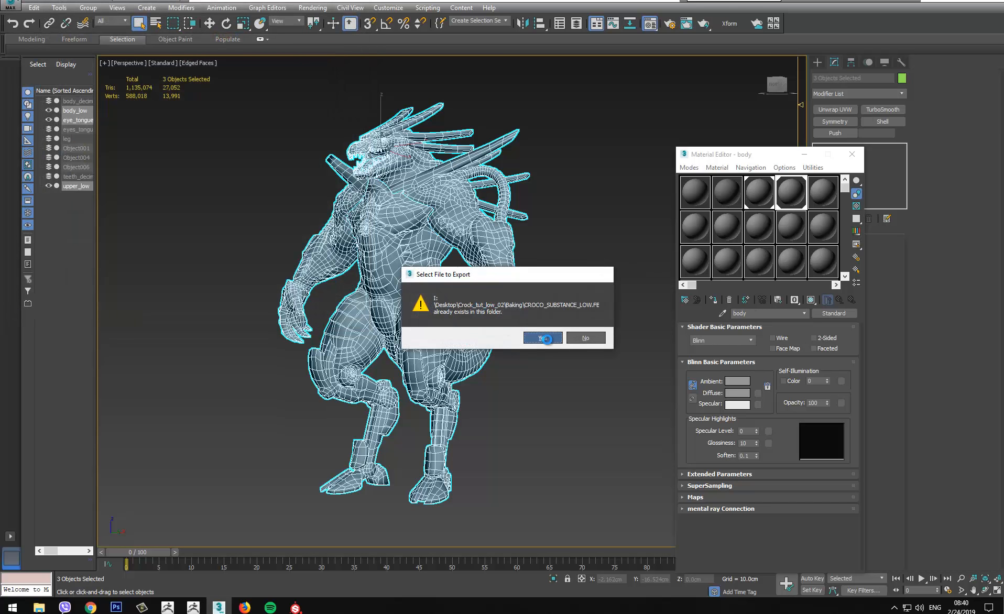
{"action": "left_click", "coordinate": [557, 431]}
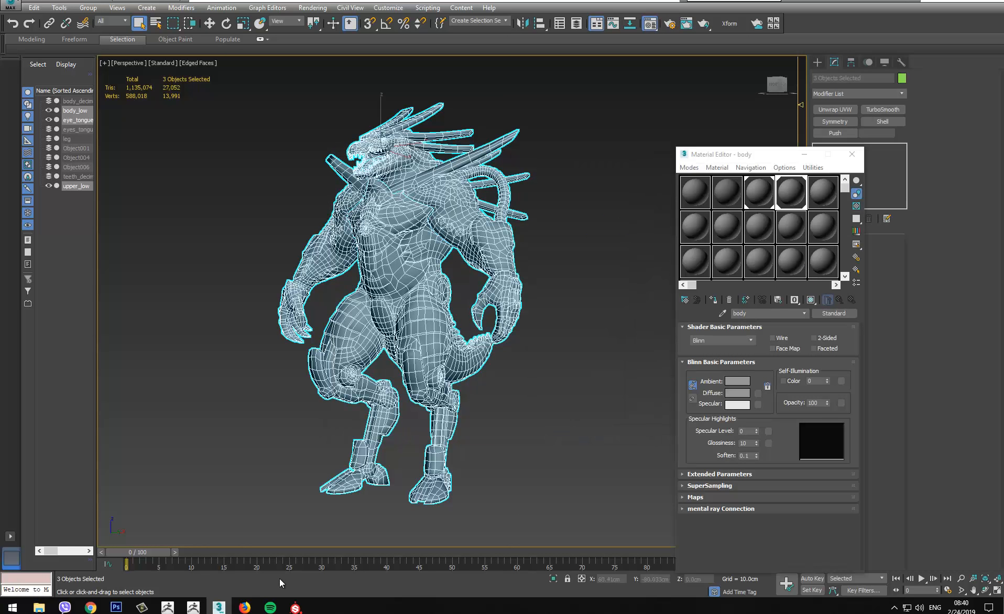
- Switch to ZBrush and begin exporting the eyes-and-tongue subtool as OBJ into the Baking folder of Crock_tut_low_02
{"action": "left_click", "coordinate": [192, 607]}
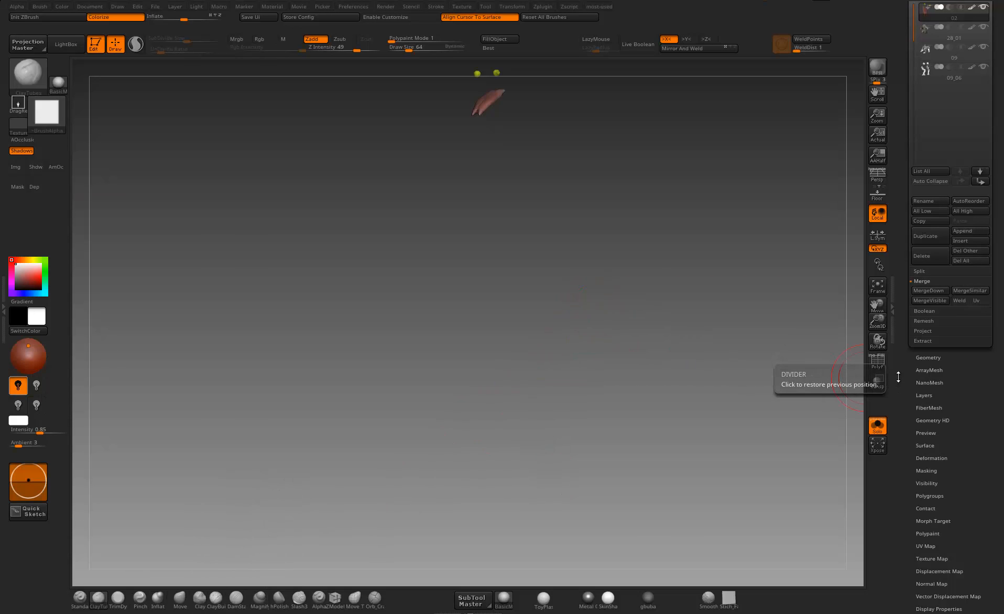
{"action": "scroll", "coordinate": [907, 296], "scroll_direction": "down", "scroll_amount": 5}
{"action": "scroll", "coordinate": [905, 281], "scroll_direction": "up", "scroll_amount": 10}
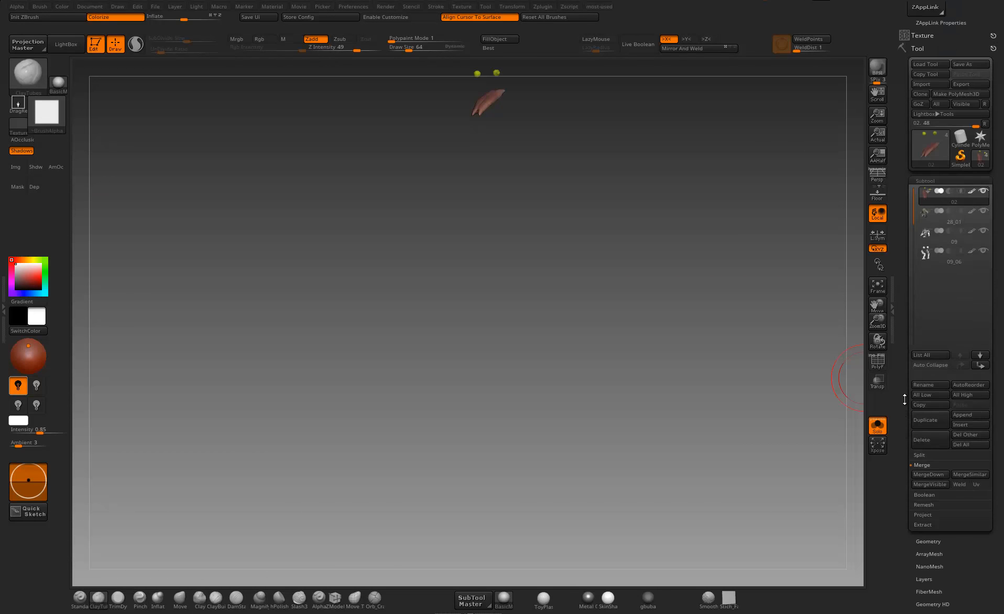
{"action": "left_click_drag", "start_coordinate": [574, 218], "coordinate": [602, 298]}
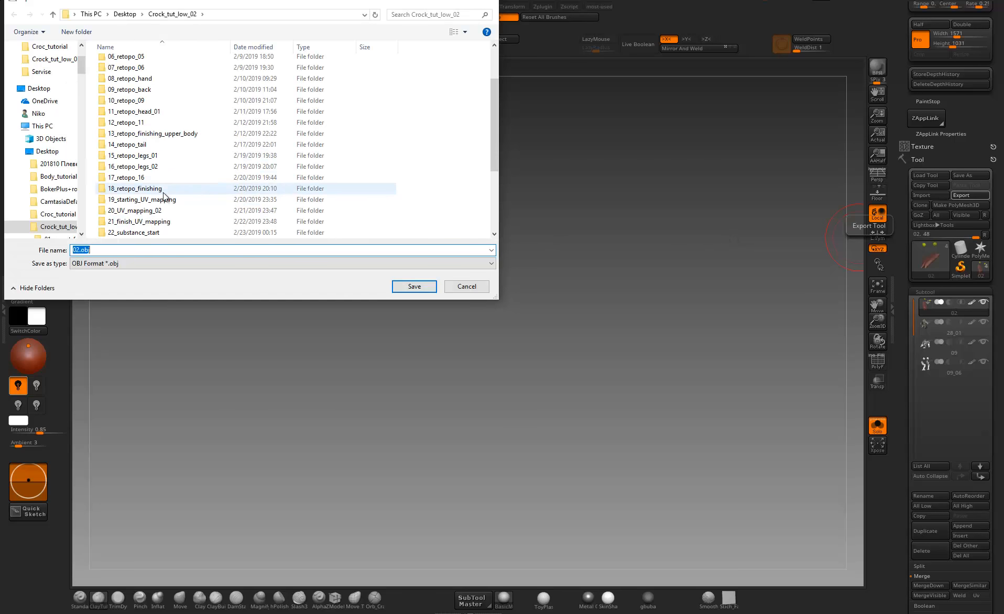
{"action": "scroll", "coordinate": [164, 196], "scroll_direction": "down", "scroll_amount": 2}
{"action": "double_click", "coordinate": [133, 186]}
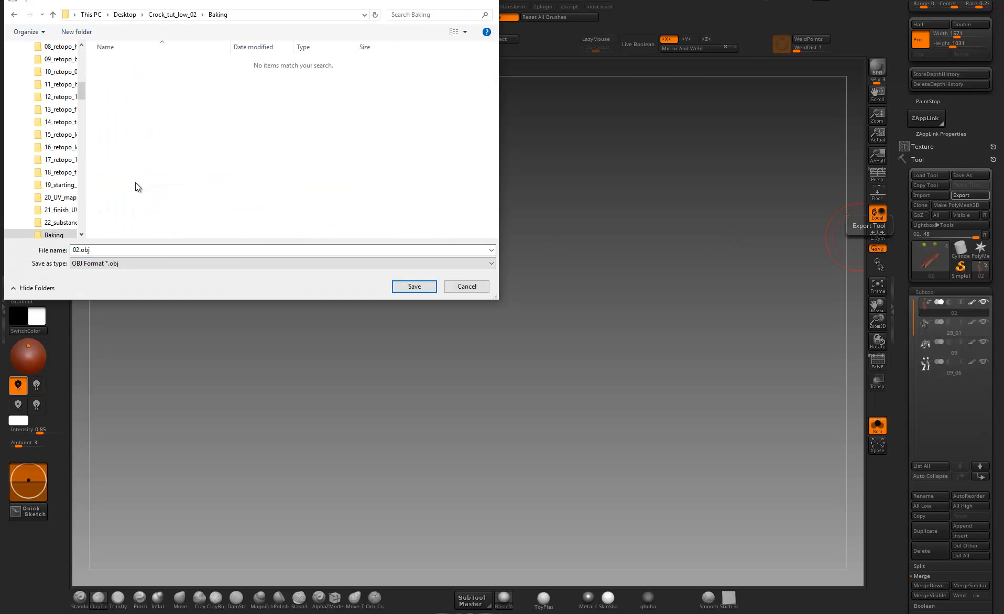
{"action": "left_click", "coordinate": [104, 249]}
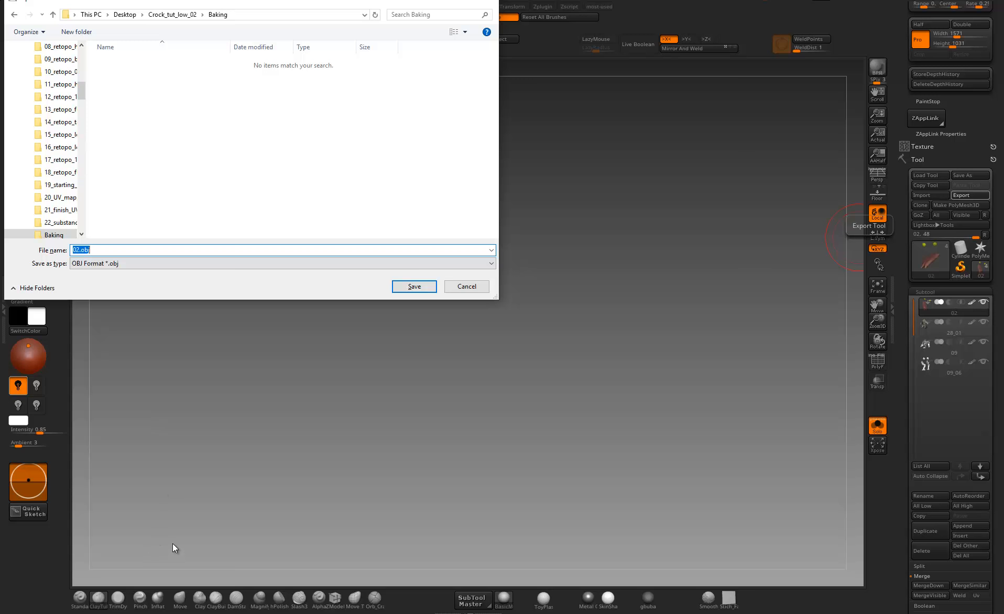
- Switch to 3ds Max and copy the object name of the low-poly eyes and tongue, eye_tongue_low
{"action": "key", "text": "alt+Tab"}
{"action": "left_click", "coordinate": [591, 118]}
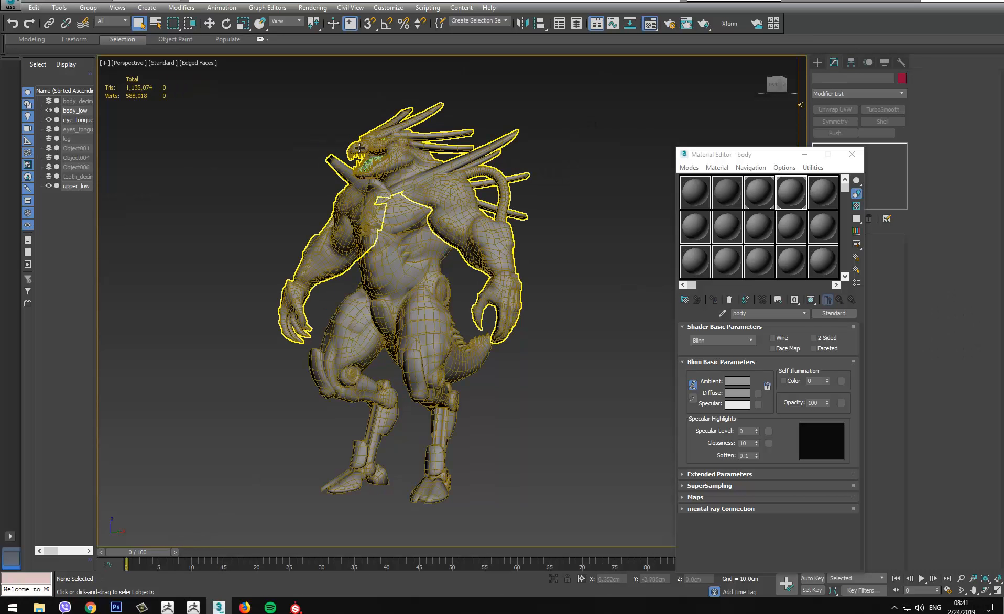
{"action": "left_click", "coordinate": [370, 159]}
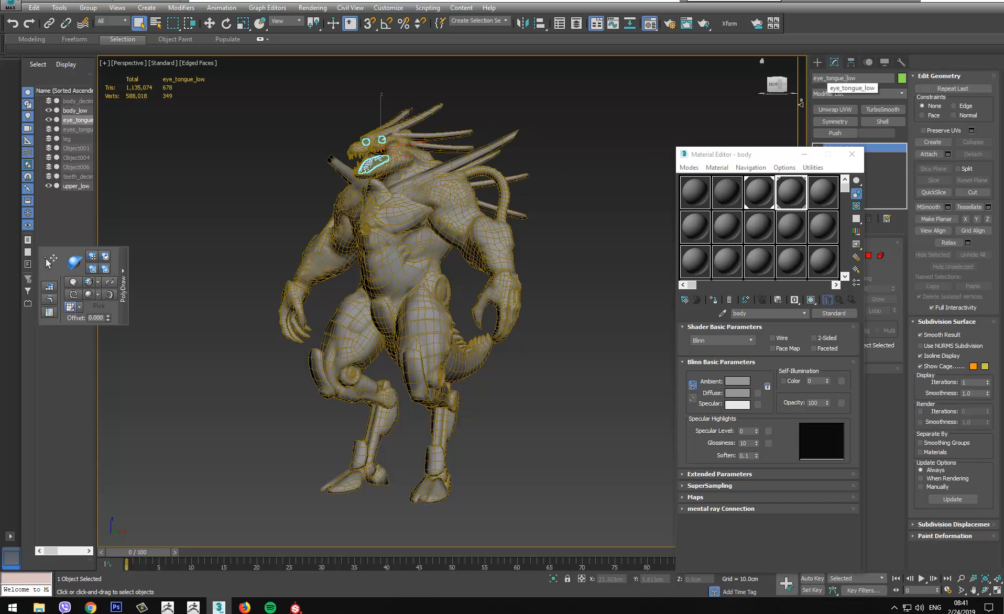
{"action": "left_click", "coordinate": [834, 78]}
{"action": "key", "text": "ctrl+c"}
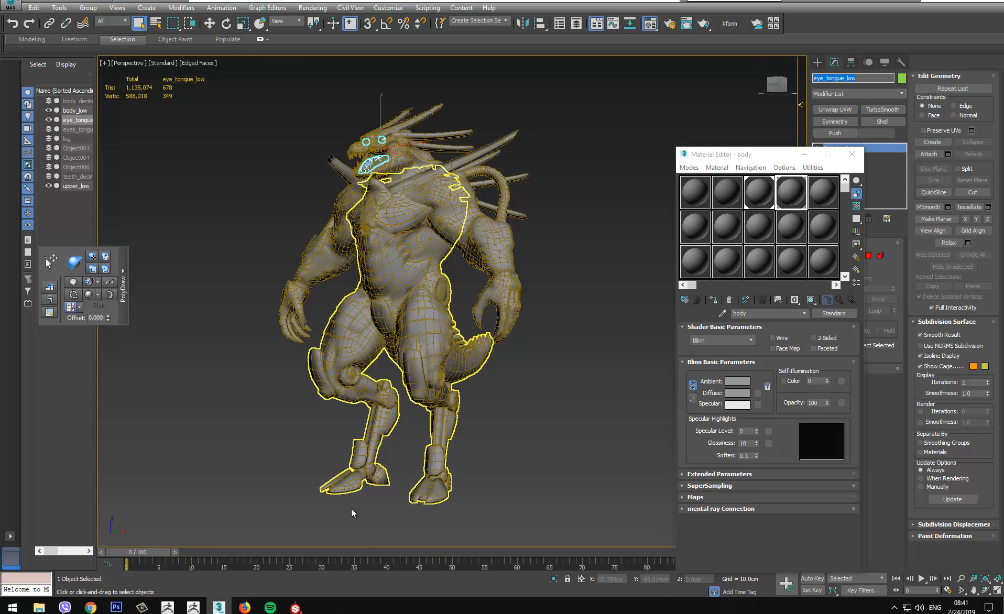
- Return to ZBrush, paste the copied name, change its low suffix to high, and save the OBJ as eye_tongue_high
{"action": "left_click", "coordinate": [194, 607]}
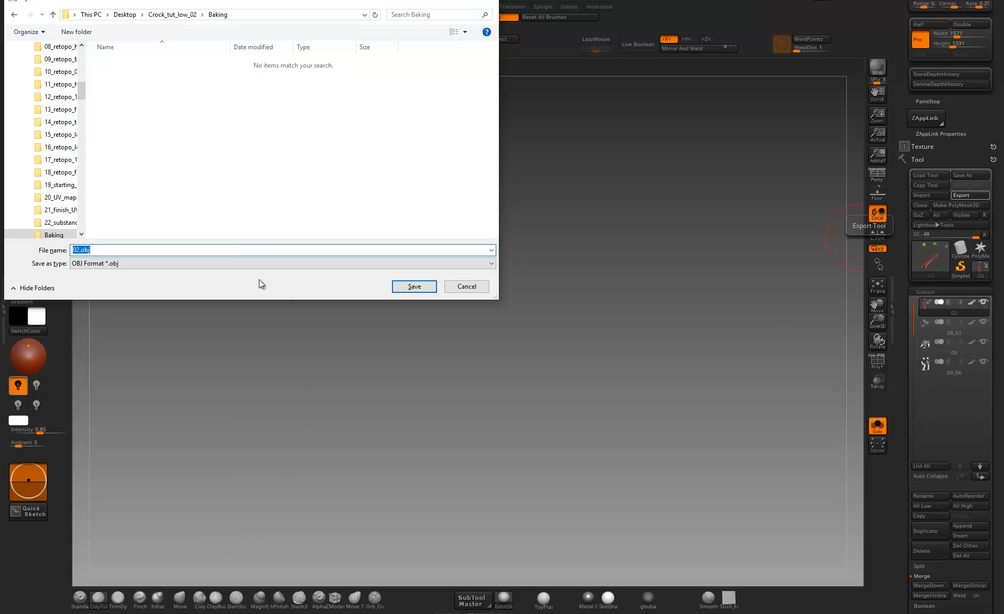
{"action": "key", "text": "ctrl+v"}
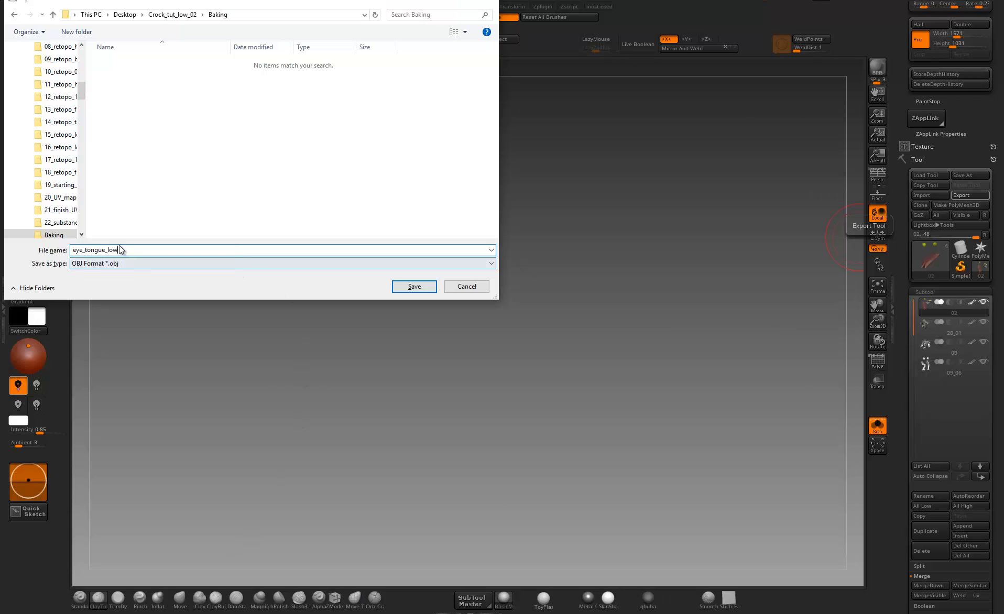
{"action": "left_click_drag", "start_coordinate": [120, 250], "coordinate": [113, 249]}
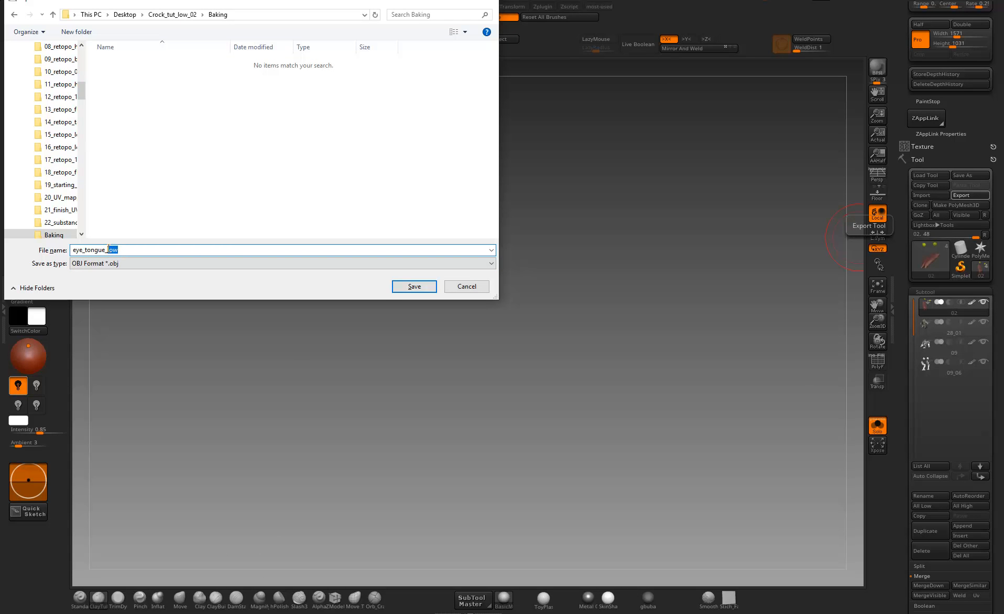
{"action": "type", "text": "high_sajfhsdfkhsdf"}
{"action": "left_click", "coordinate": [122, 249]}
{"action": "key", "text": "BackSpace"}
{"action": "key", "text": "BackSpace"}
{"action": "key", "text": "BackSpace"}
{"action": "key", "text": "BackSpace"}
{"action": "key", "text": "BackSpace"}
{"action": "key", "text": "BackSpace"}
{"action": "key", "text": "BackSpace"}
{"action": "key", "text": "BackSpace"}
{"action": "key", "text": "BackSpace"}
{"action": "key", "text": "BackSpace"}
{"action": "key", "text": "BackSpace"}
{"action": "key", "text": "BackSpace"}
{"action": "left_click", "coordinate": [414, 286]}
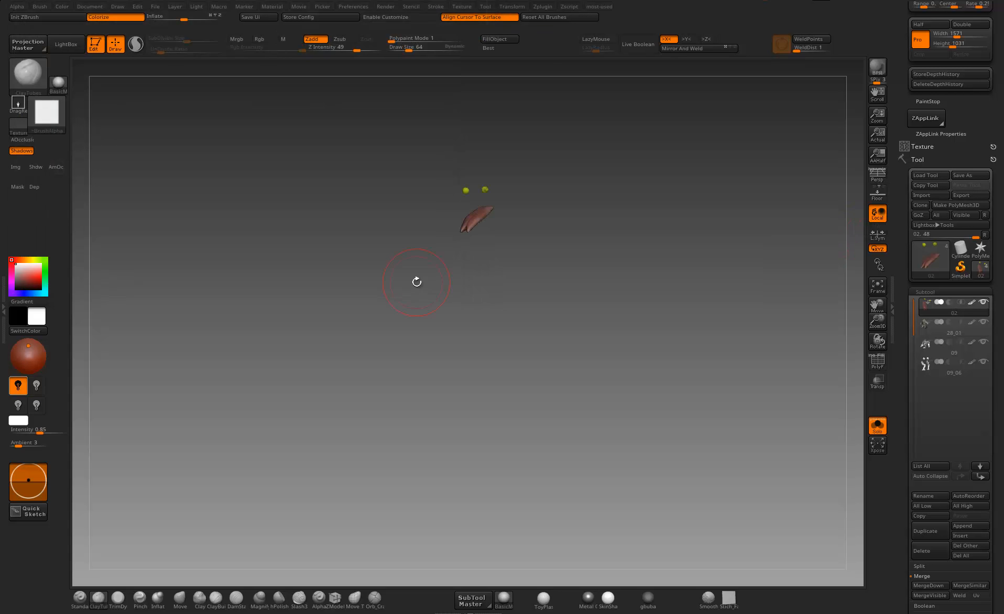
- Select the organic body subtool 28_01 and export it to the Baking folder as upper_high_arms in OBJ format
{"action": "left_click", "coordinate": [929, 330]}
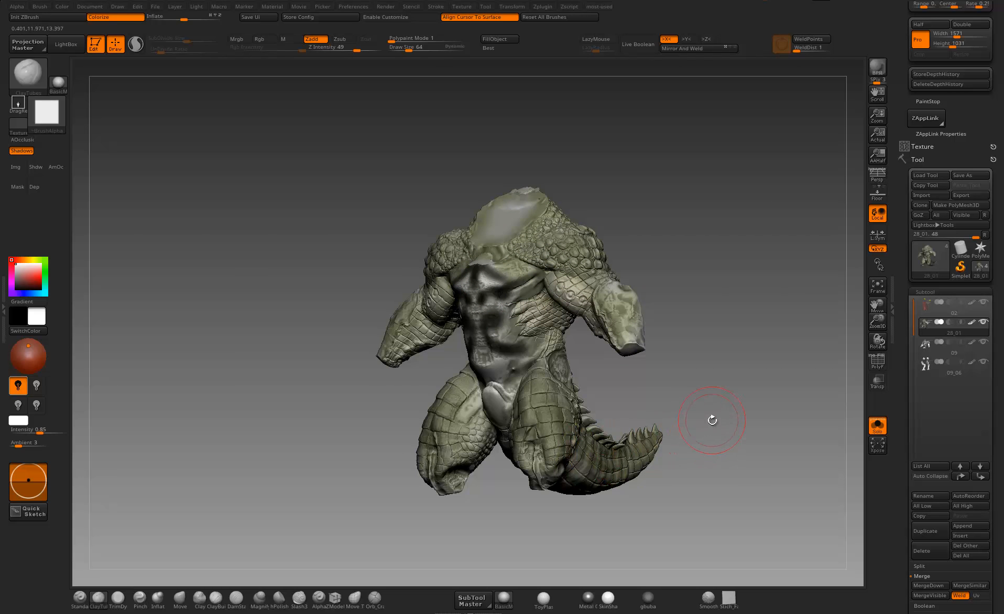
{"action": "left_click", "coordinate": [971, 198]}
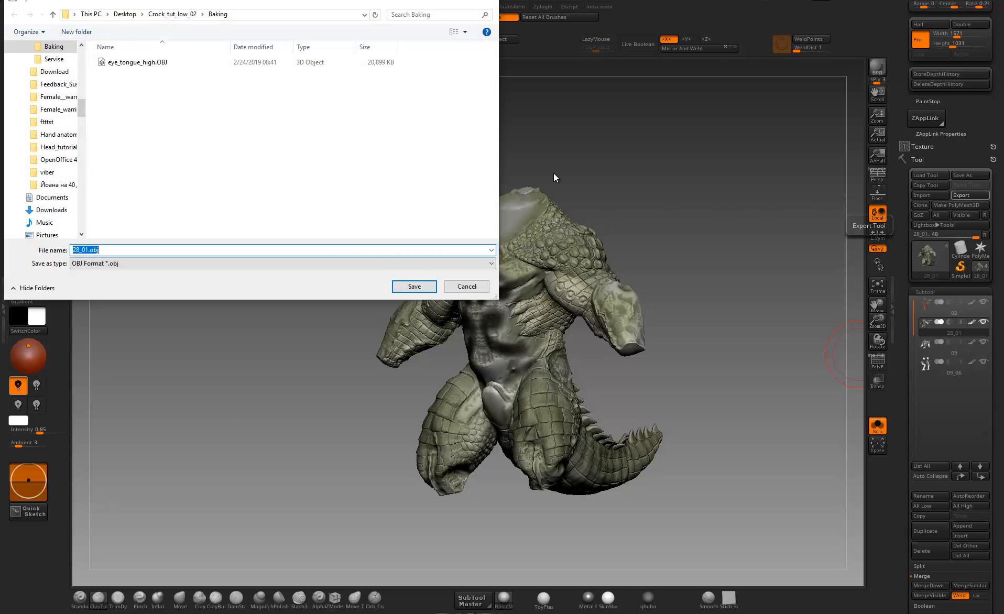
{"action": "type", "text": "upper_high_arms"}
{"action": "left_click", "coordinate": [415, 286]}
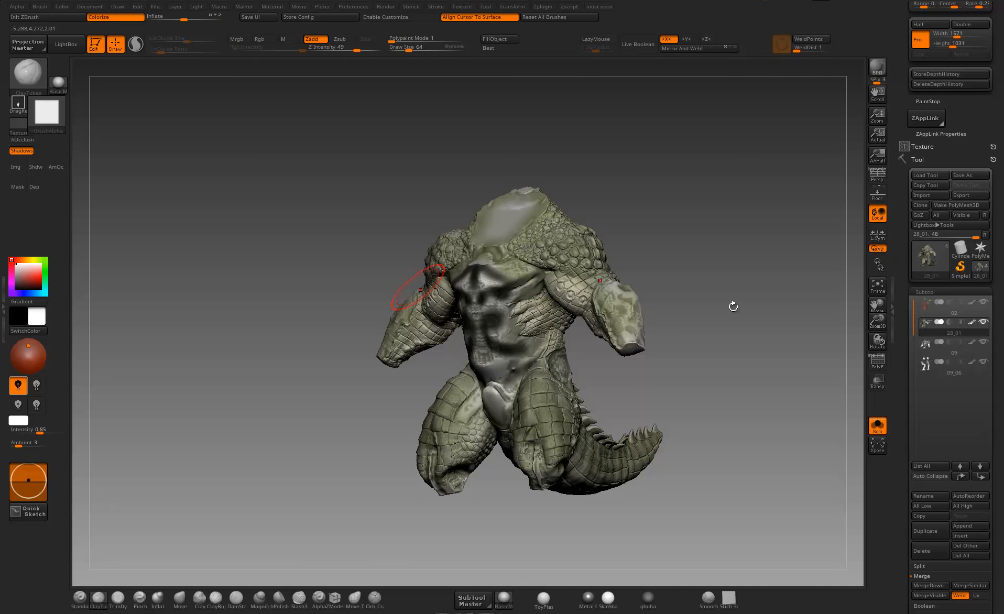
- Export the same 28_01 body subtool a second time to the Baking folder as an OBJ named body_high_body
{"action": "left_click_drag", "start_coordinate": [733, 306], "coordinate": [721, 308]}
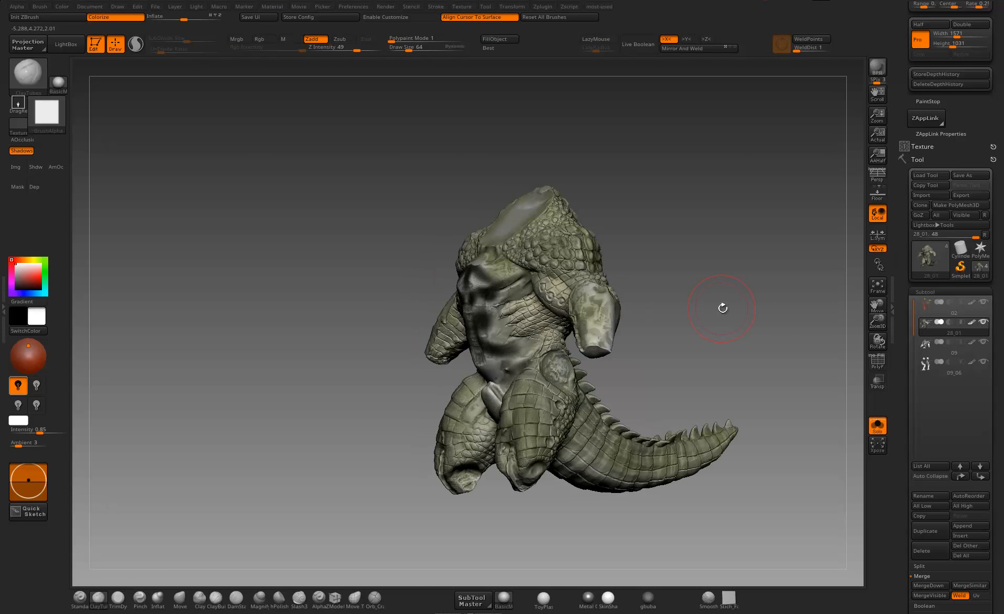
{"action": "left_click", "coordinate": [966, 196]}
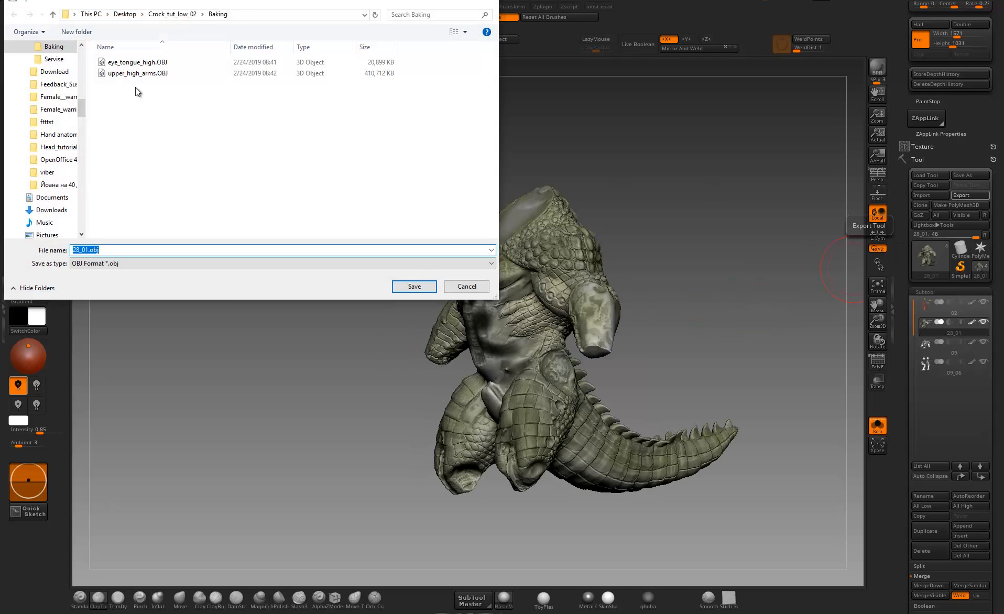
{"action": "type", "text": "body_high_body"}
{"action": "left_click", "coordinate": [407, 286]}
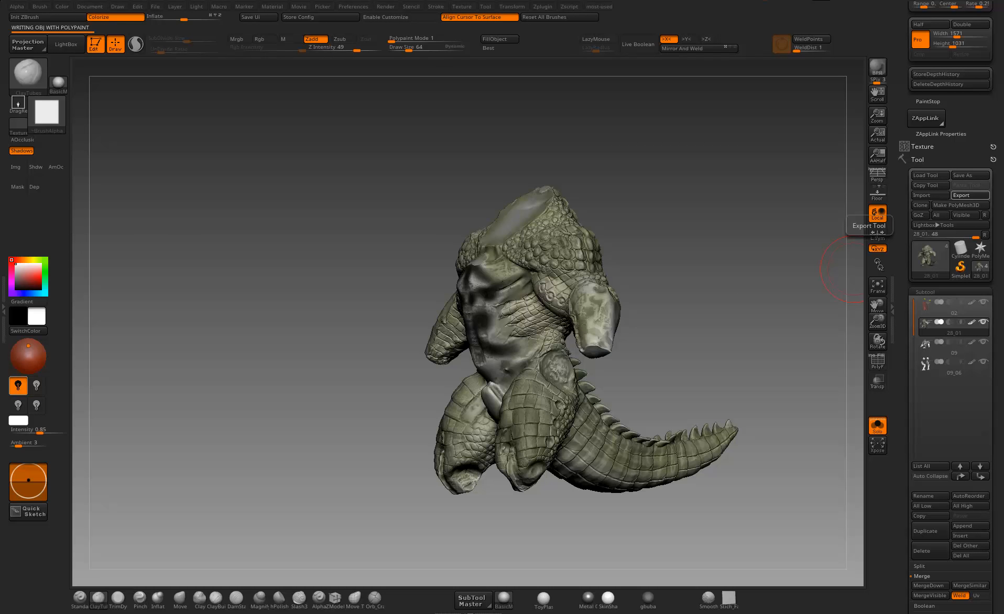
- Select subtool 09 with the head, armour and mechanical arms, and export it to the Baking folder as OBJ file upper_high_head
{"action": "left_click_drag", "start_coordinate": [718, 200], "coordinate": [749, 205]}
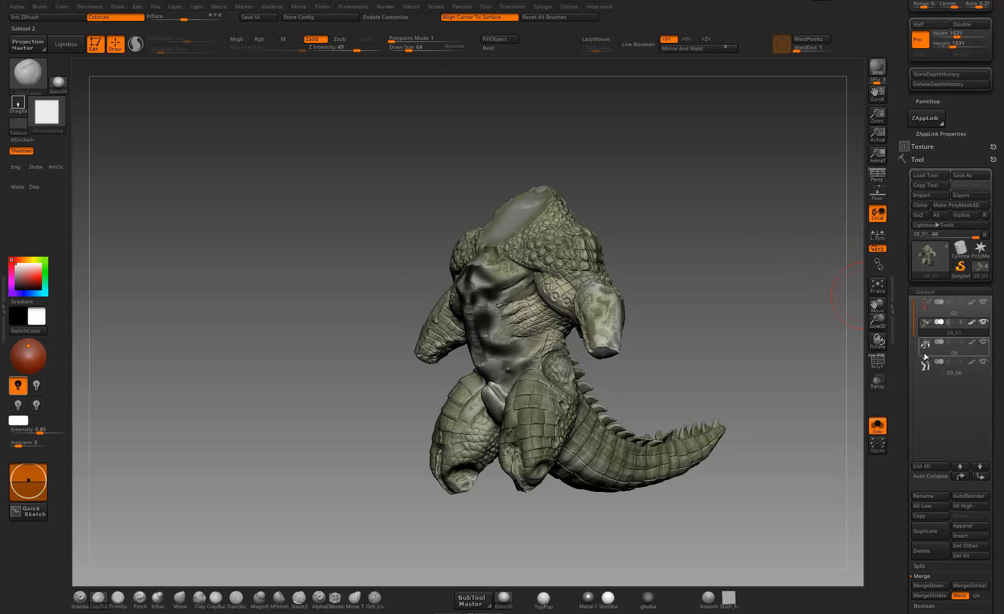
{"action": "left_click", "coordinate": [924, 354]}
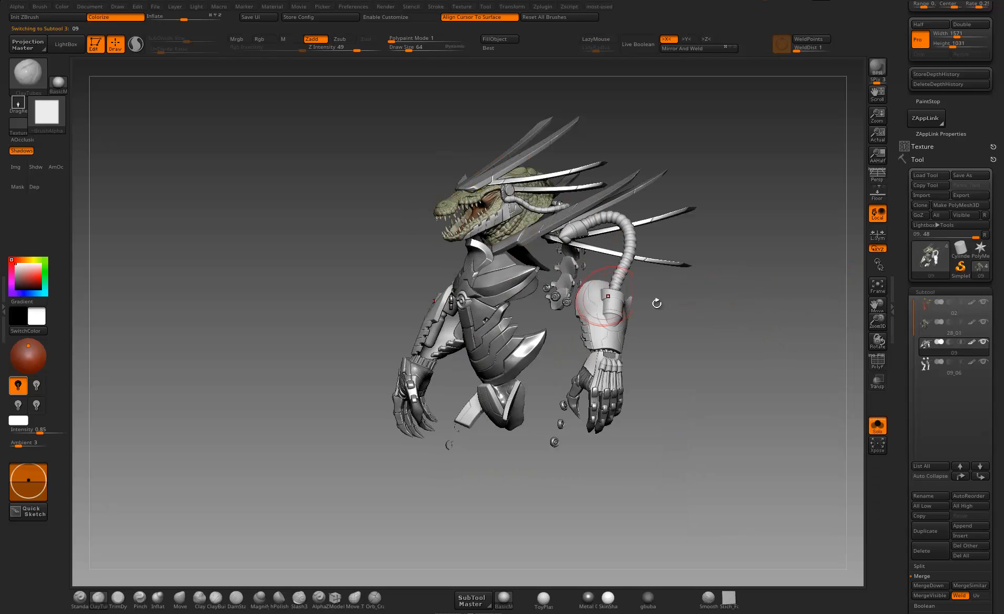
{"action": "left_click_drag", "start_coordinate": [723, 326], "coordinate": [739, 325]}
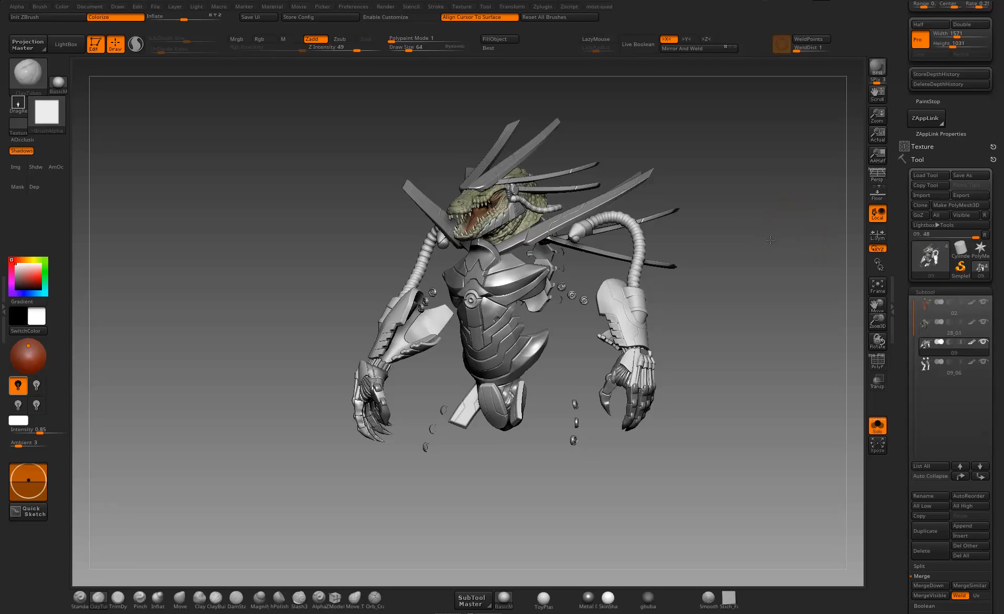
{"action": "left_click_drag", "start_coordinate": [770, 240], "coordinate": [629, 240]}
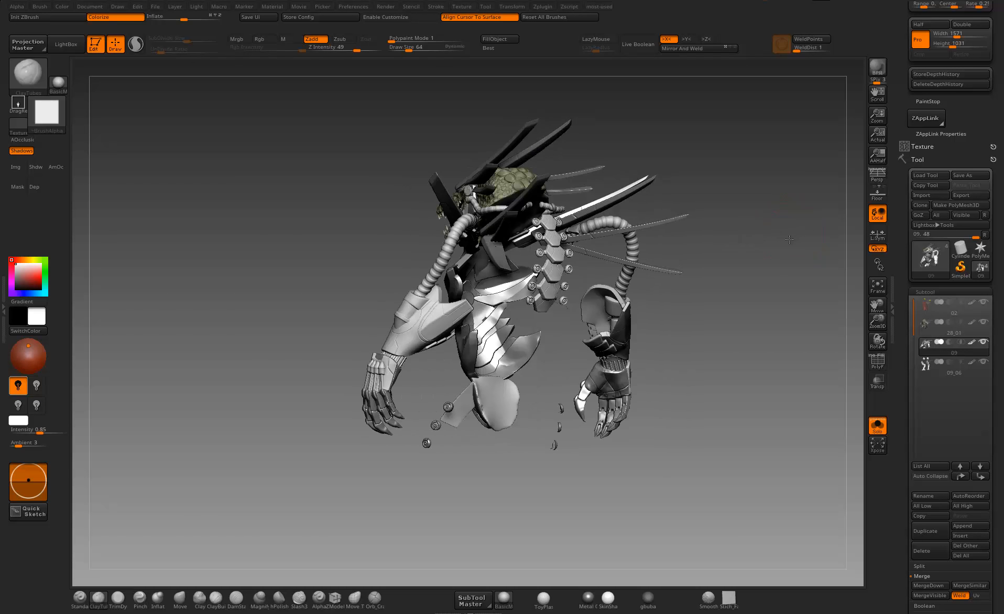
{"action": "left_click_drag", "start_coordinate": [789, 239], "coordinate": [800, 237]}
{"action": "mouse_move", "coordinate": [923, 347]}
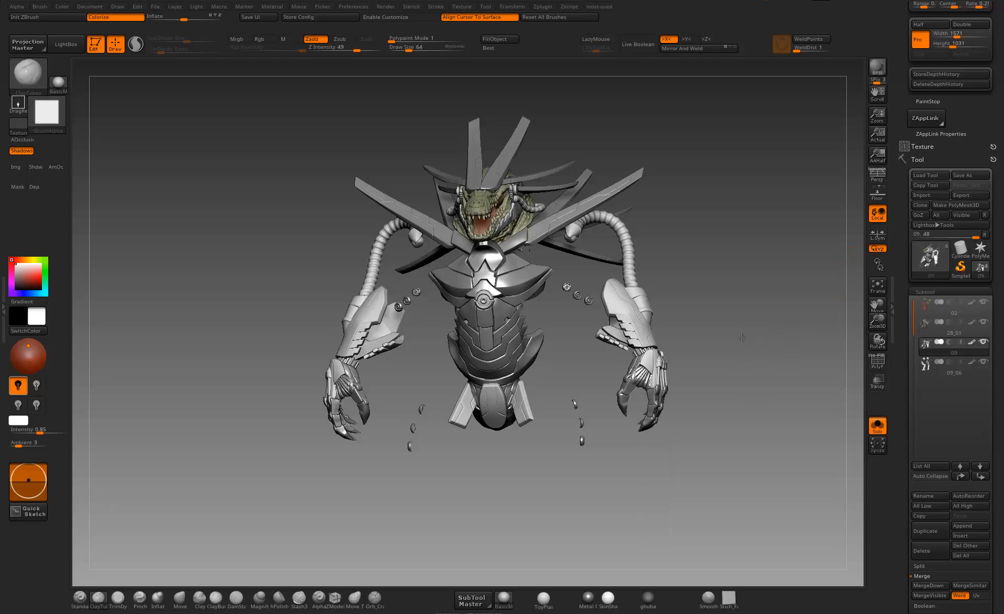
{"action": "left_click_drag", "start_coordinate": [749, 339], "coordinate": [786, 311]}
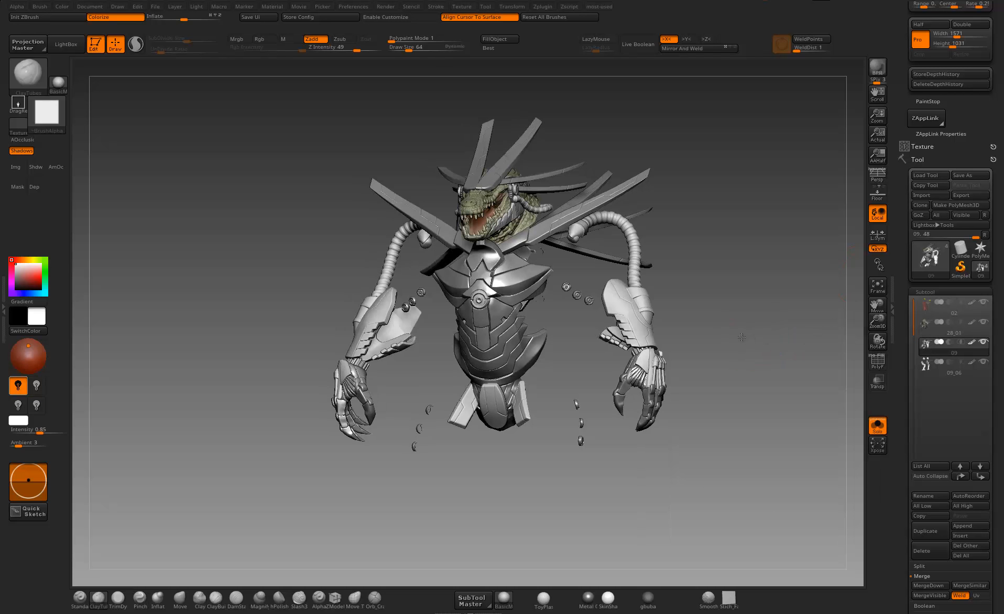
{"action": "left_click", "coordinate": [977, 194]}
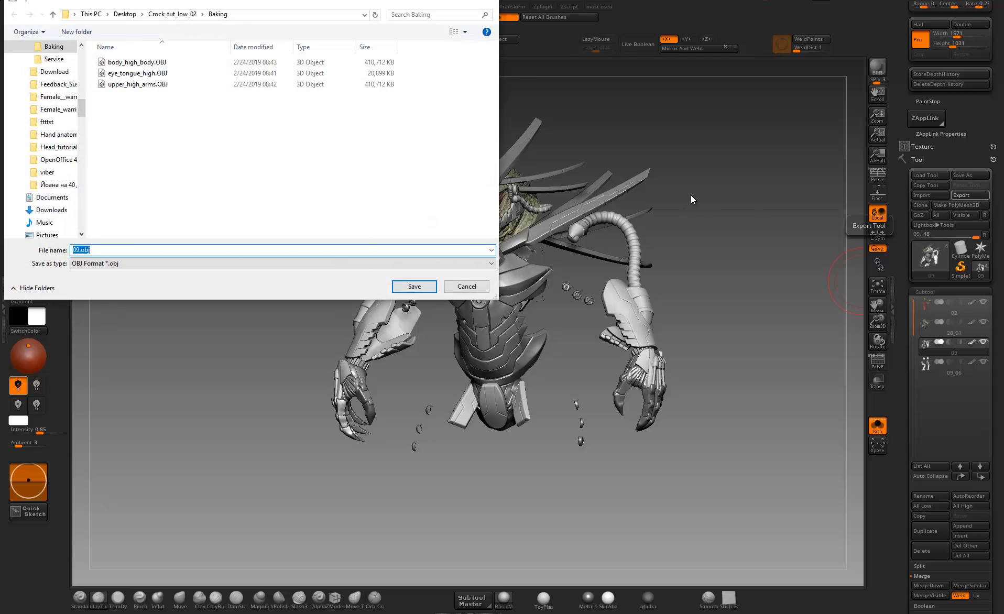
{"action": "type", "text": "upper+"}
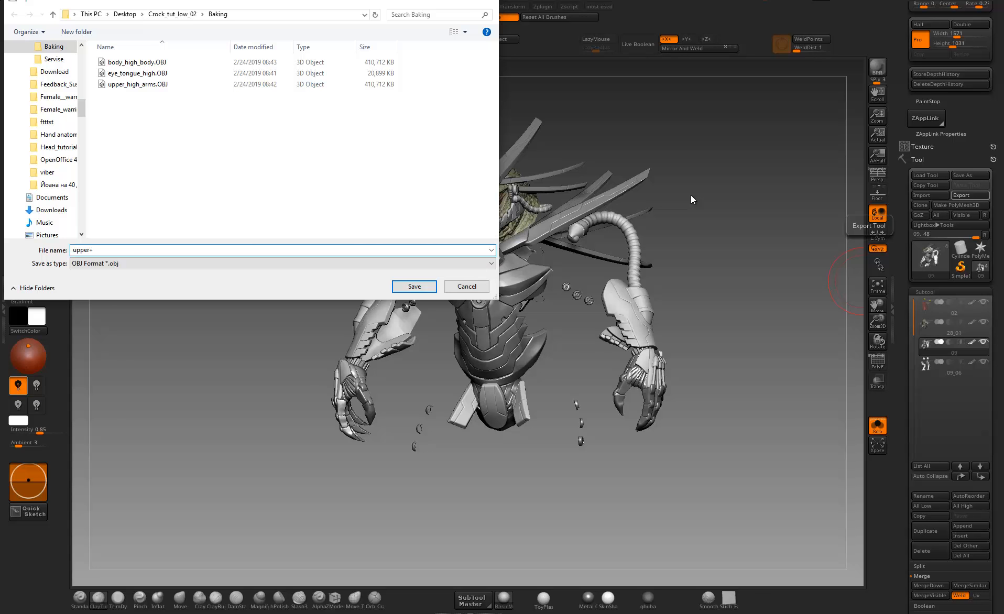
{"action": "key", "text": "BackSpace"}
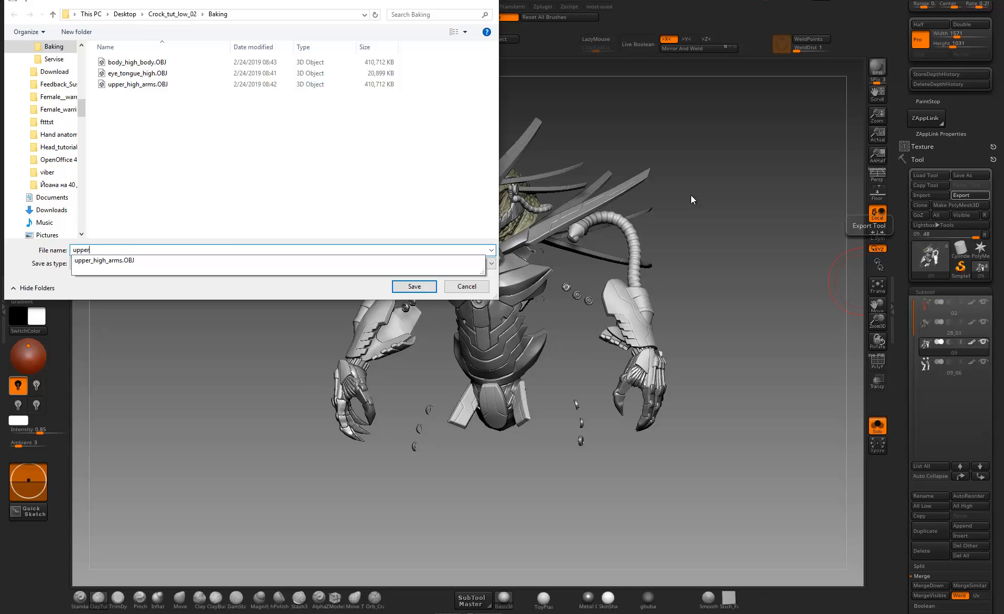
{"action": "type", "text": "_high_head"}
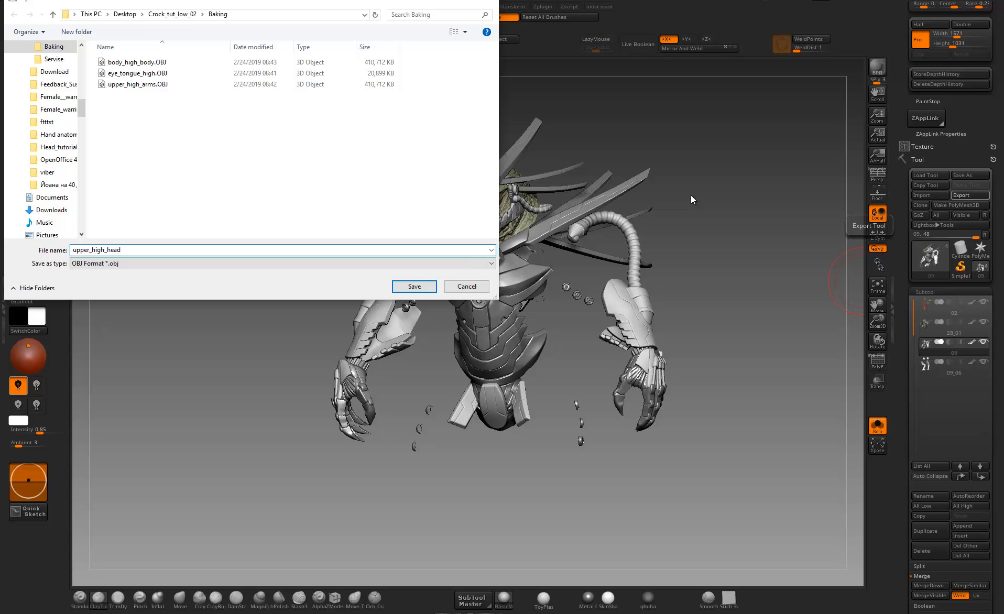
{"action": "left_click", "coordinate": [414, 286]}
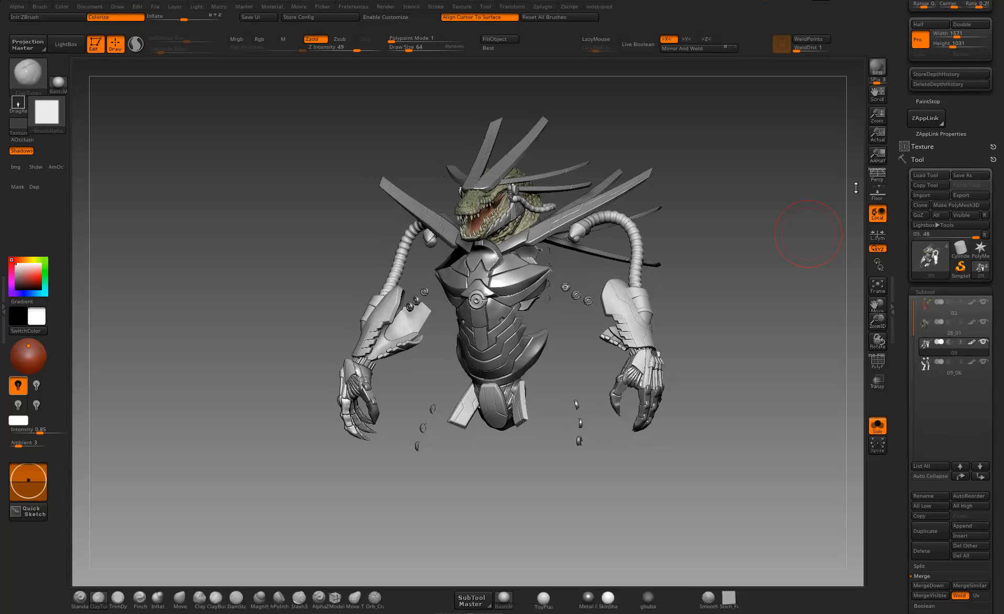
- Select subtool 09_06 with the mechanical legs and export it to the Baking folder as OBJ file body_high_legs
{"action": "left_click_drag", "start_coordinate": [669, 272], "coordinate": [656, 272]}
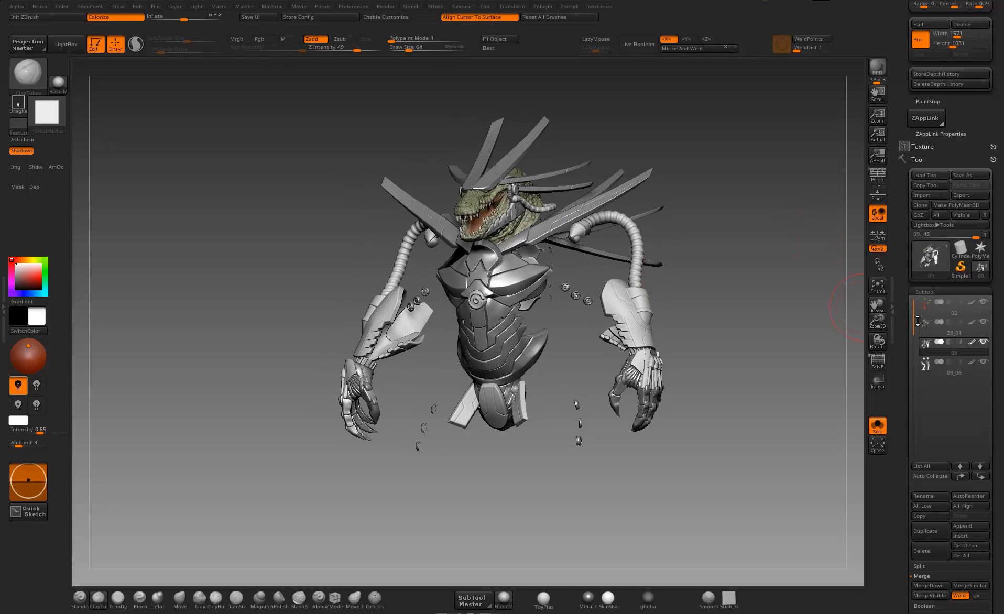
{"action": "left_click", "coordinate": [926, 368]}
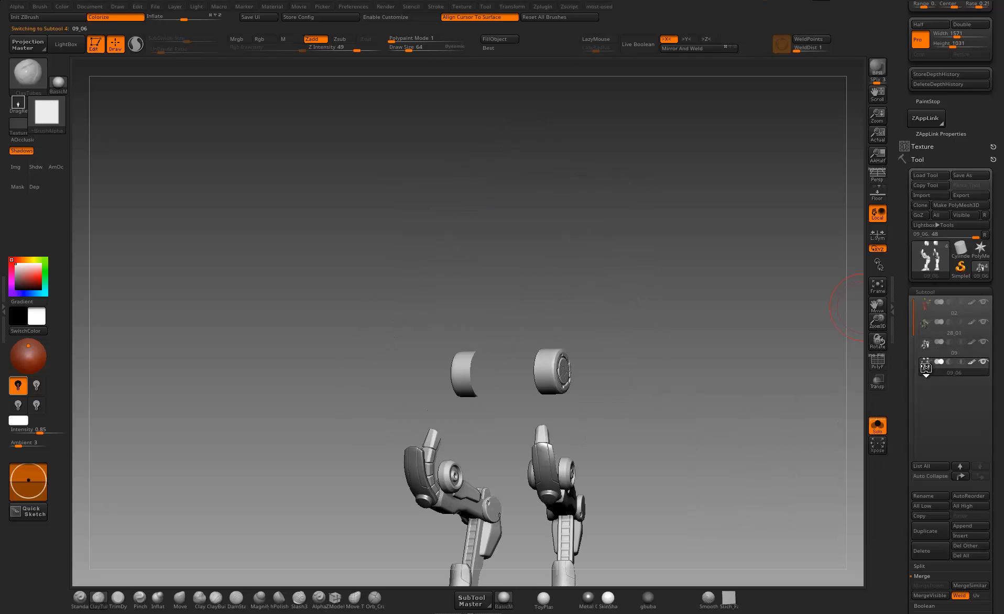
{"action": "left_click_drag", "start_coordinate": [719, 388], "coordinate": [714, 331], "text": "alt"}
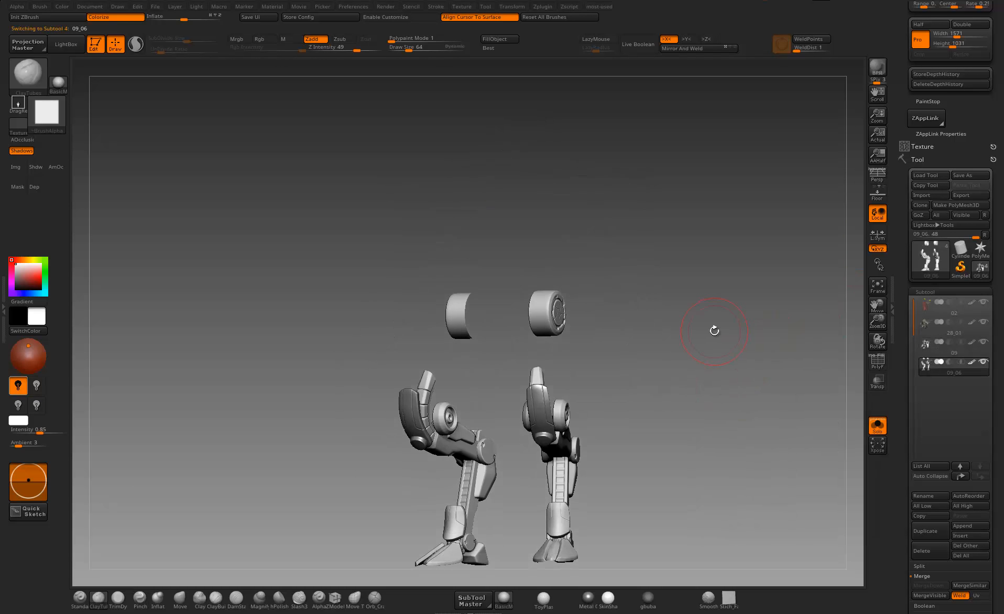
{"action": "left_click", "coordinate": [967, 195]}
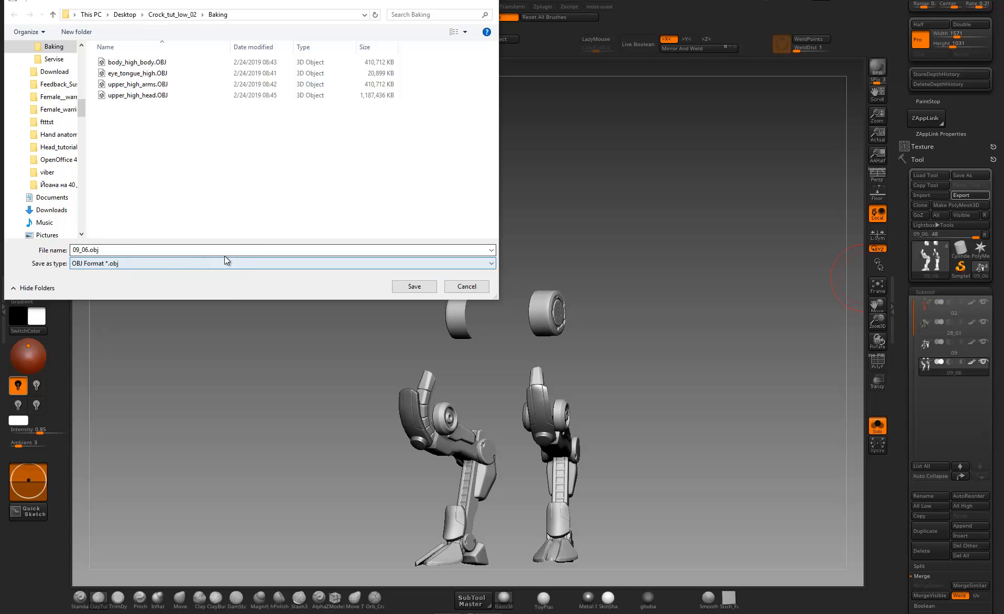
{"action": "left_click", "coordinate": [224, 250]}
{"action": "key", "text": "ctrl+a"}
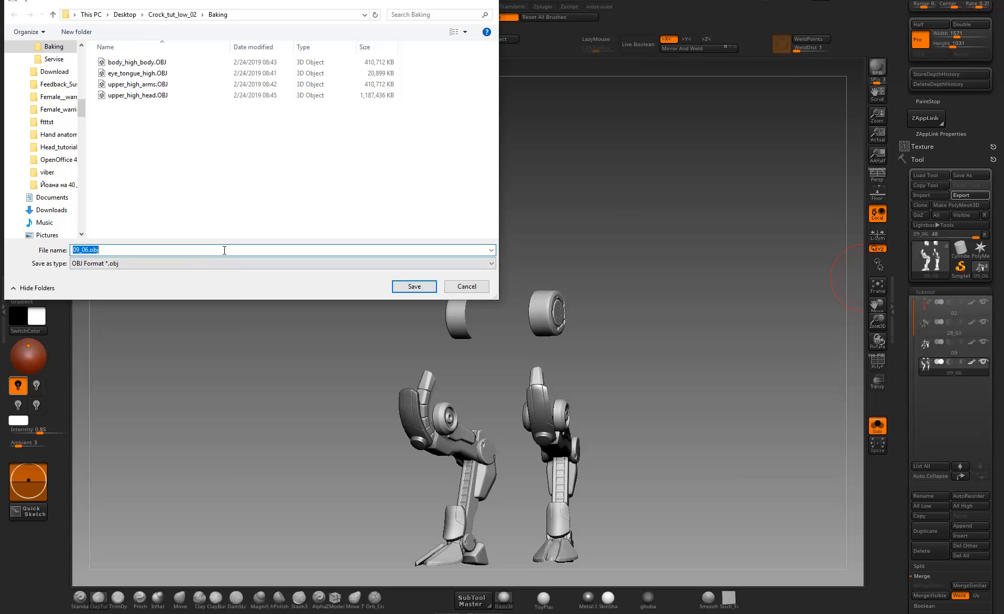
{"action": "type", "text": "body_"}
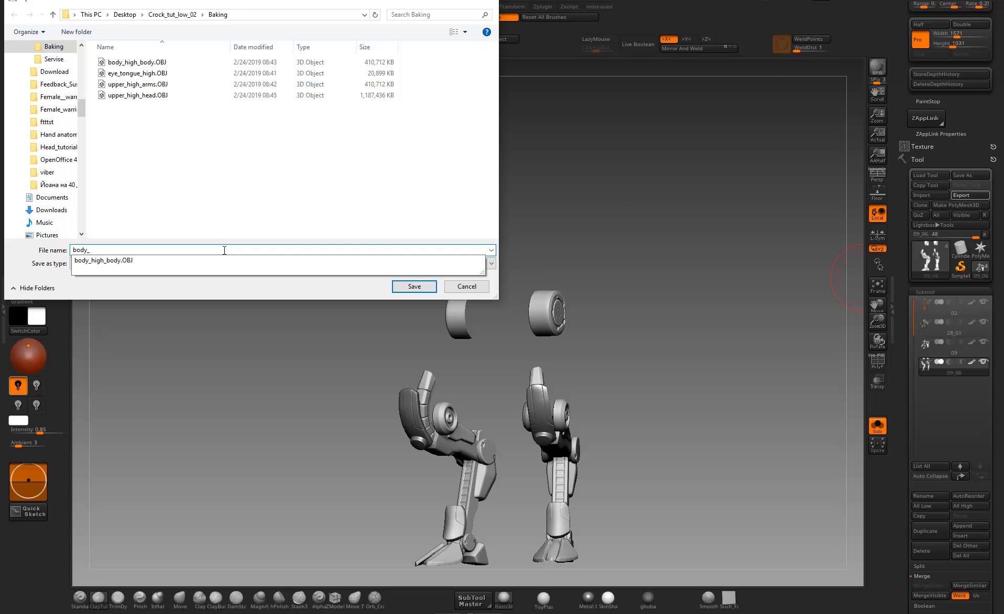
{"action": "type", "text": "high_legs"}
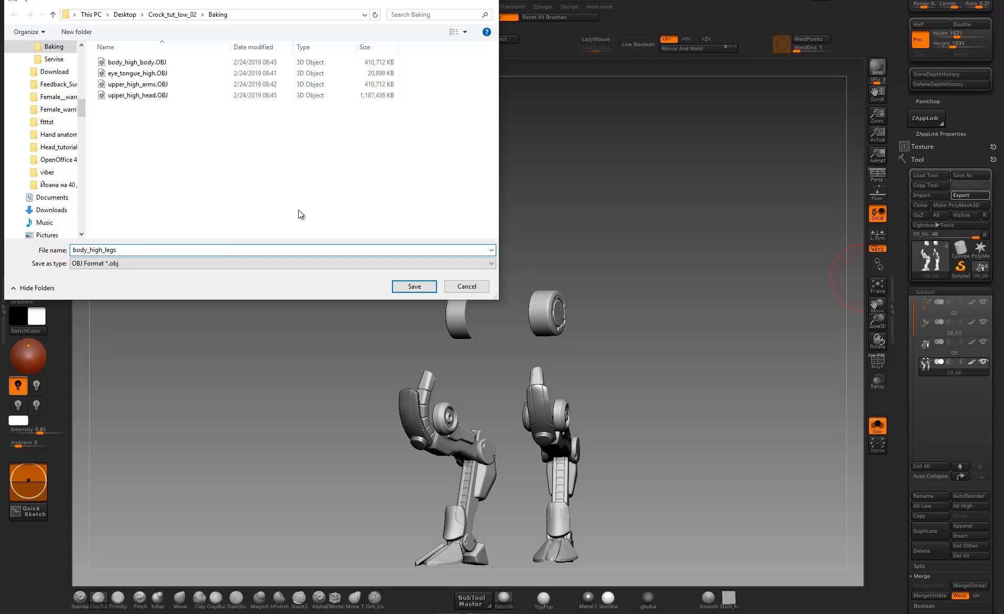
{"action": "left_click", "coordinate": [414, 286]}
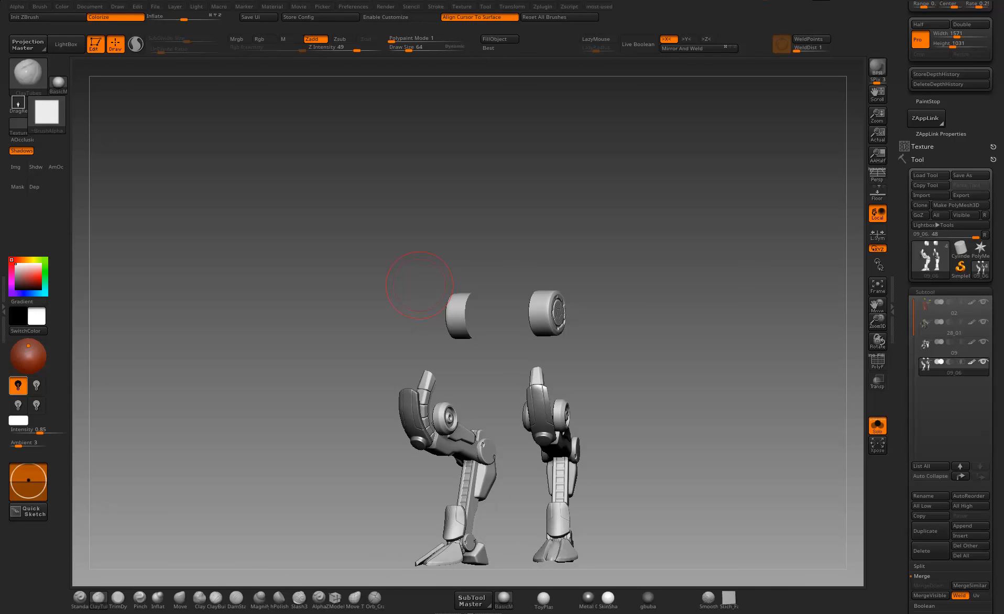
- Switch to the Baking folder in File Explorer and duplicate upper_high_head.OBJ within it
{"action": "left_click", "coordinate": [967, 7]}
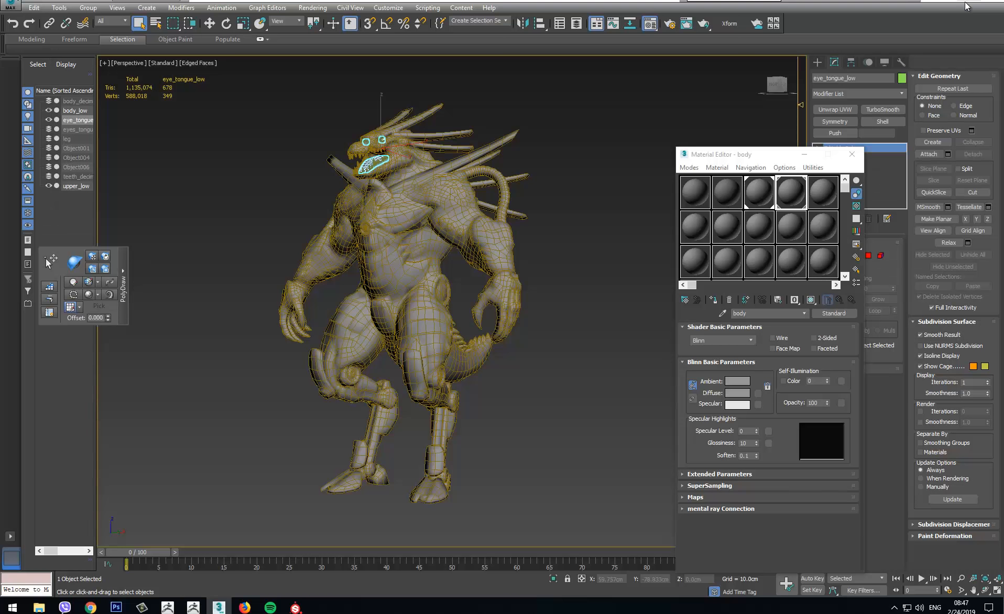
{"action": "left_click", "coordinate": [39, 607]}
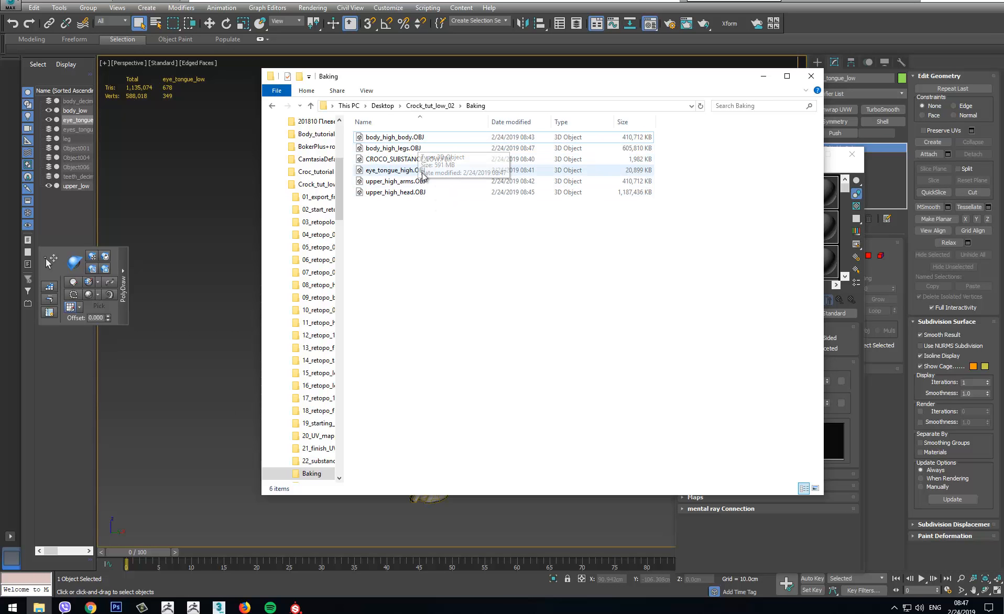
{"action": "left_click", "coordinate": [410, 194]}
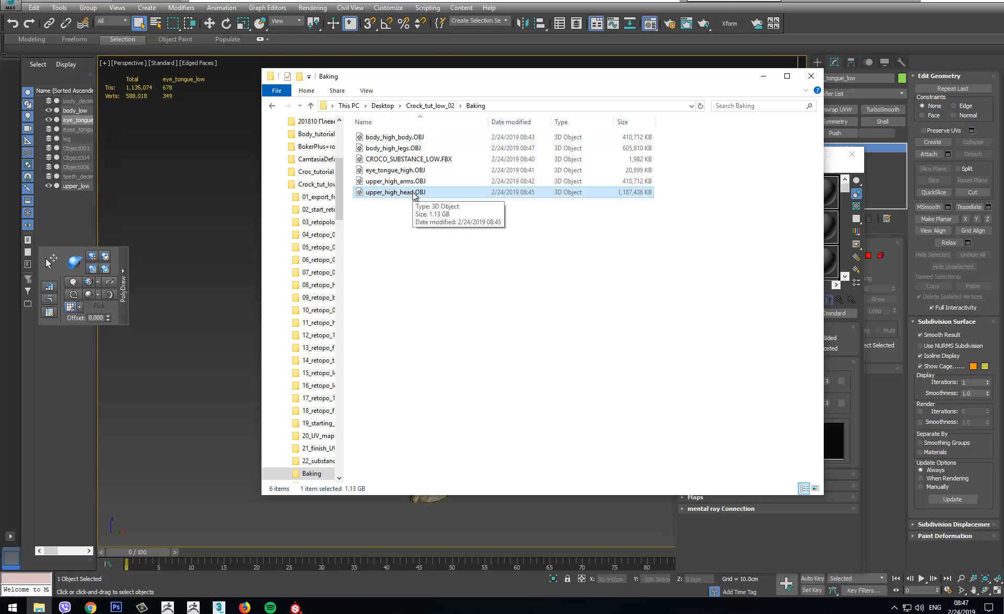
{"action": "right_click_drag", "start_coordinate": [414, 194], "coordinate": [413, 230]}
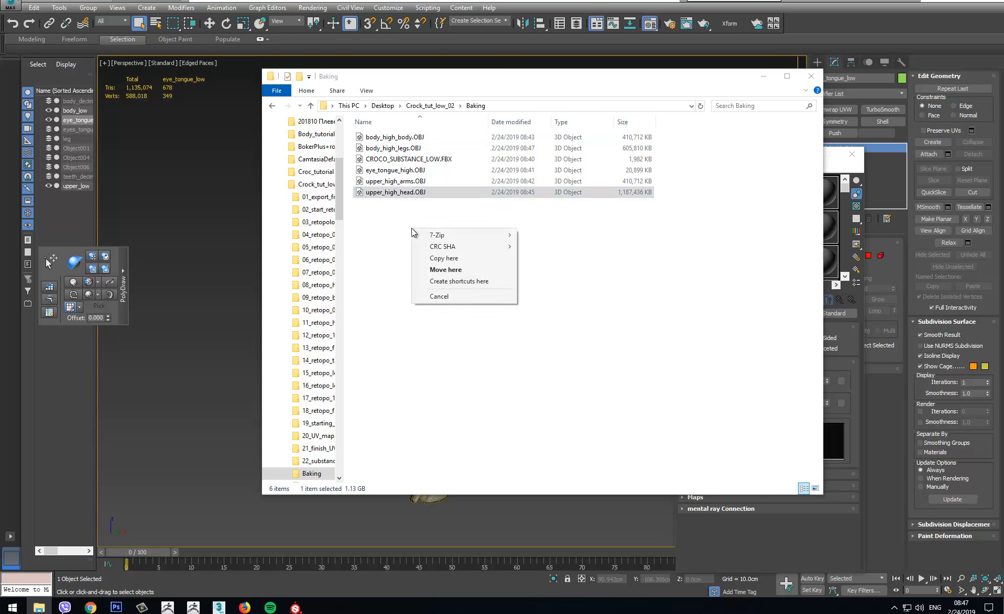
{"action": "left_click", "coordinate": [443, 258]}
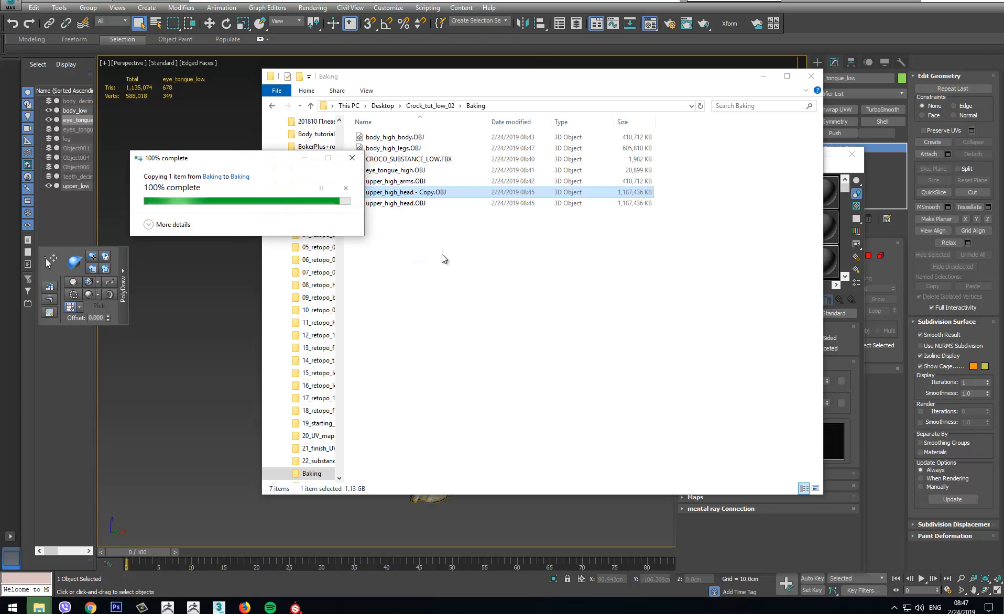
- Rename the duplicated head file as body_high_armor.OBJ
{"action": "left_click", "coordinate": [422, 194]}
{"action": "left_click", "coordinate": [384, 194]}
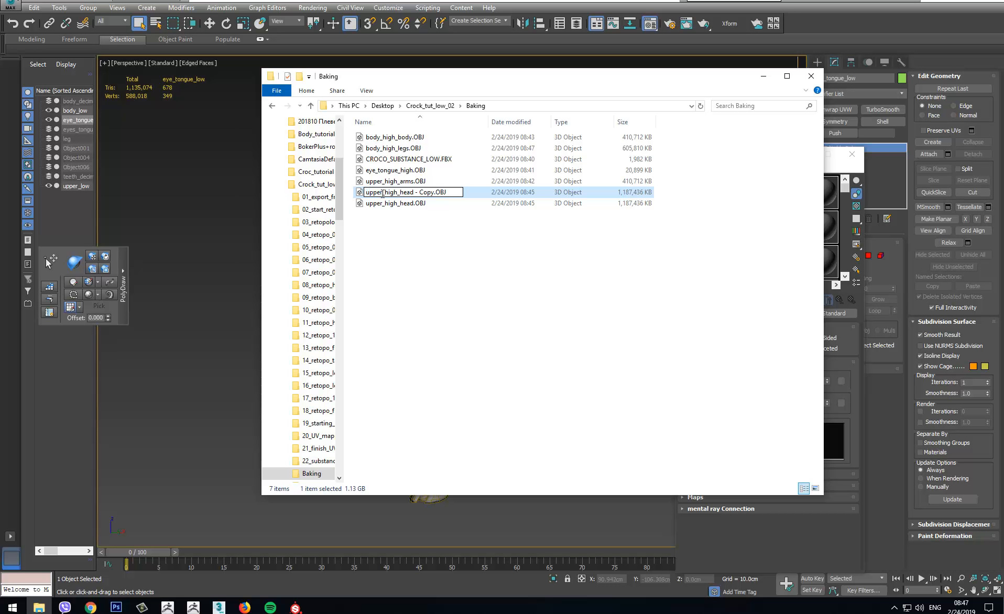
{"action": "left_click_drag", "start_coordinate": [383, 194], "coordinate": [361, 196]}
{"action": "type", "text": "bod"}
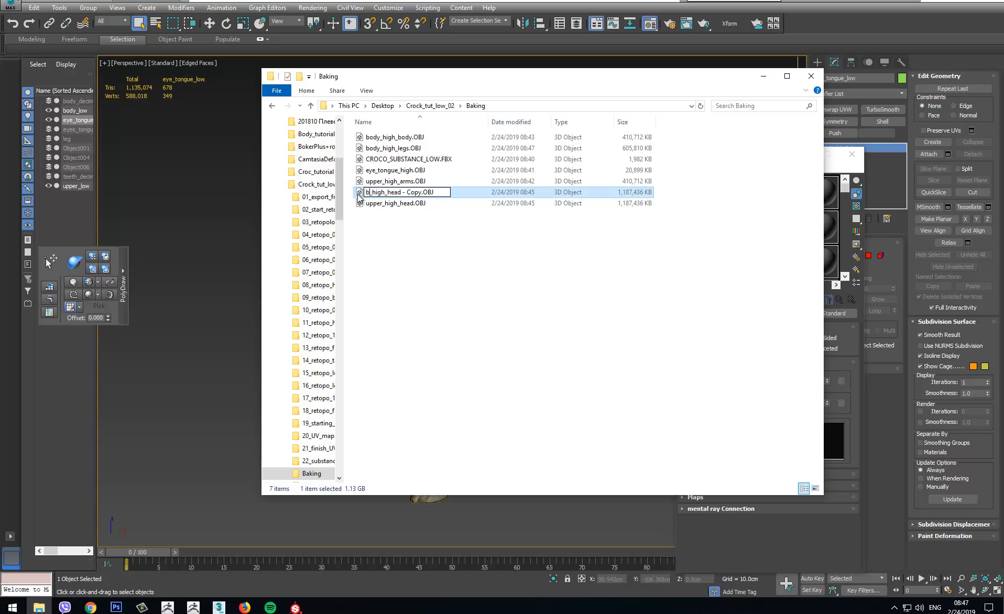
{"action": "type", "text": "y"}
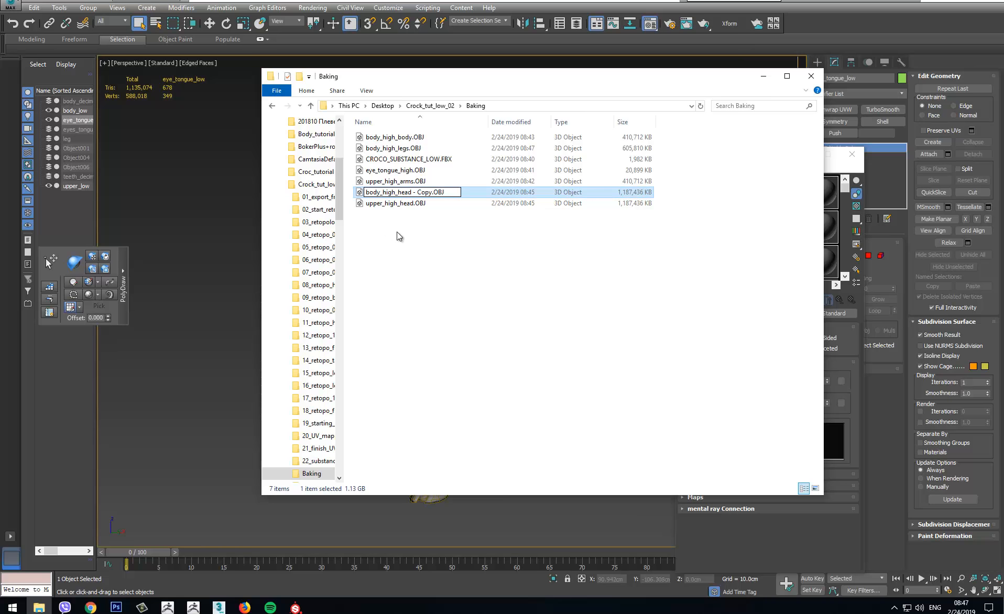
{"action": "left_click", "coordinate": [408, 212]}
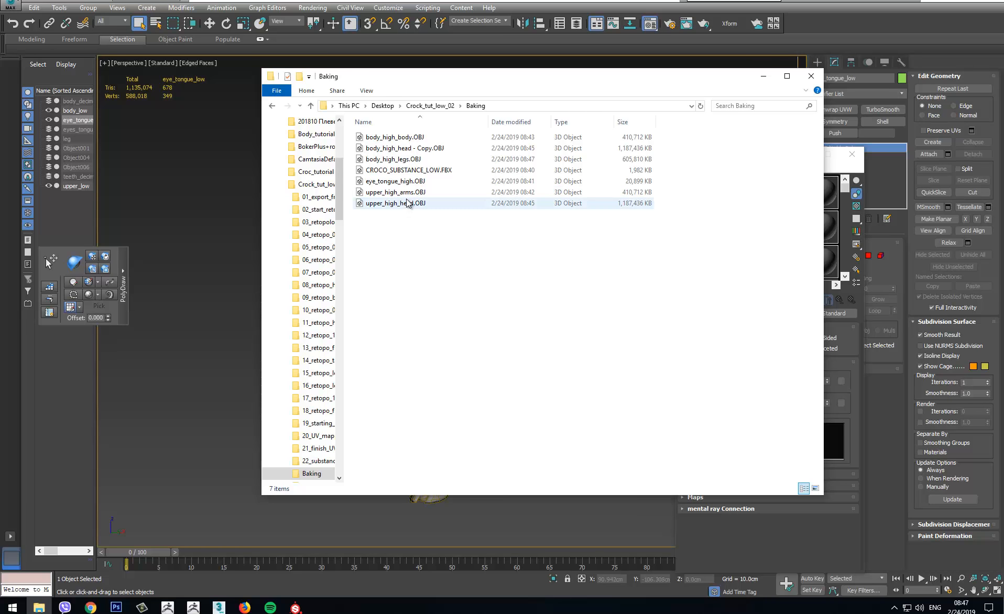
{"action": "left_click", "coordinate": [407, 149]}
{"action": "left_click", "coordinate": [402, 149]}
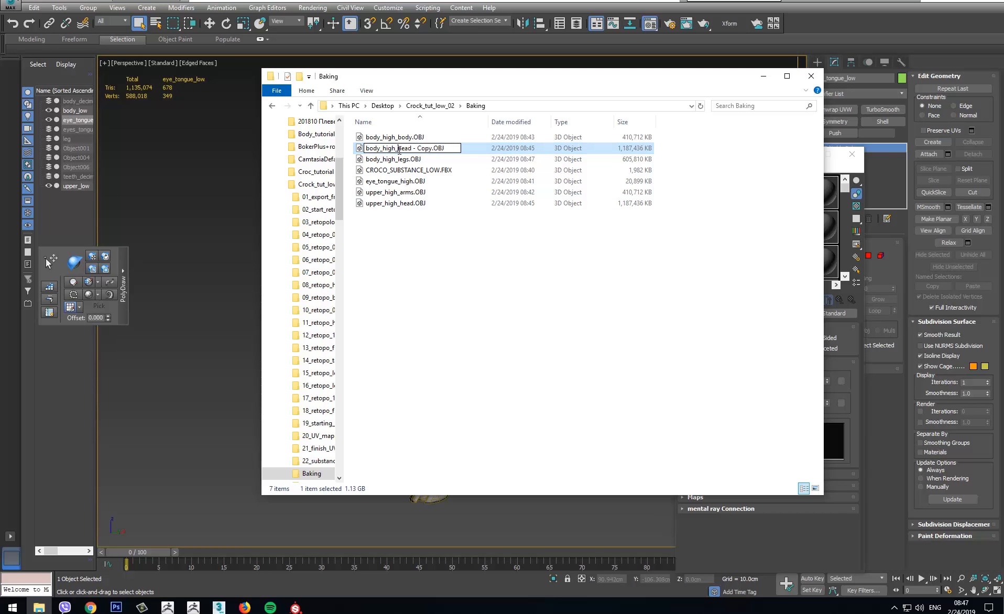
{"action": "left_click_drag", "start_coordinate": [398, 149], "coordinate": [431, 148]}
{"action": "type", "text": "armor"}
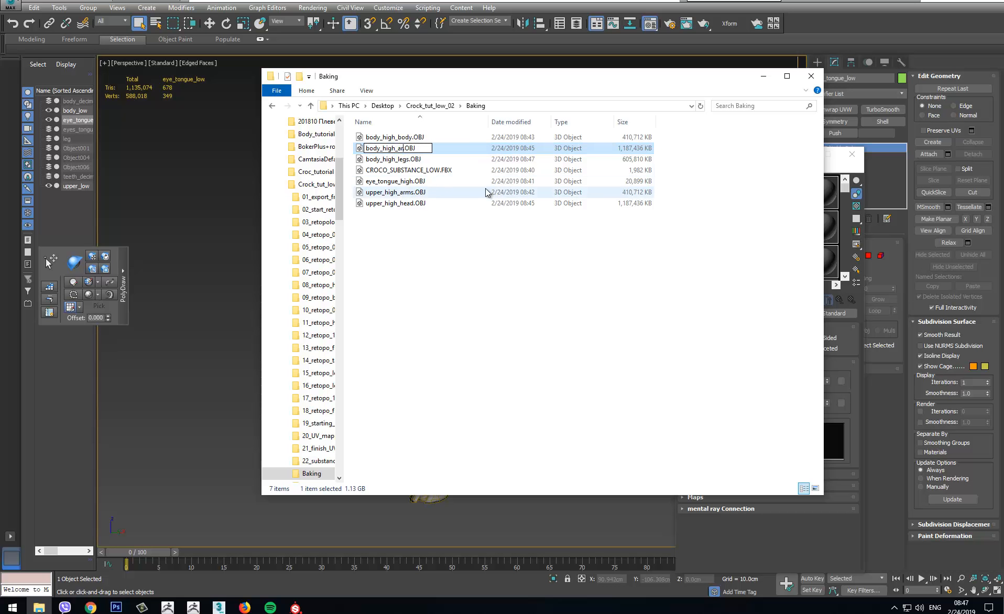
{"action": "left_click", "coordinate": [497, 314]}
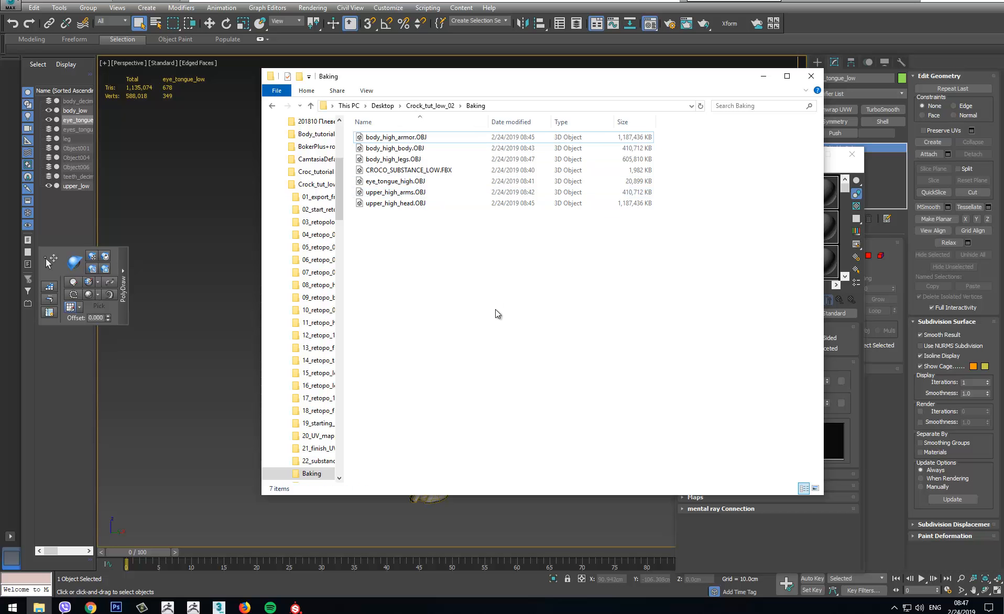
- Review the high-poly OBJ names in the Baking folder and compare them with the upper_low and body_low objects in 3ds Max
{"action": "left_click", "coordinate": [414, 140]}
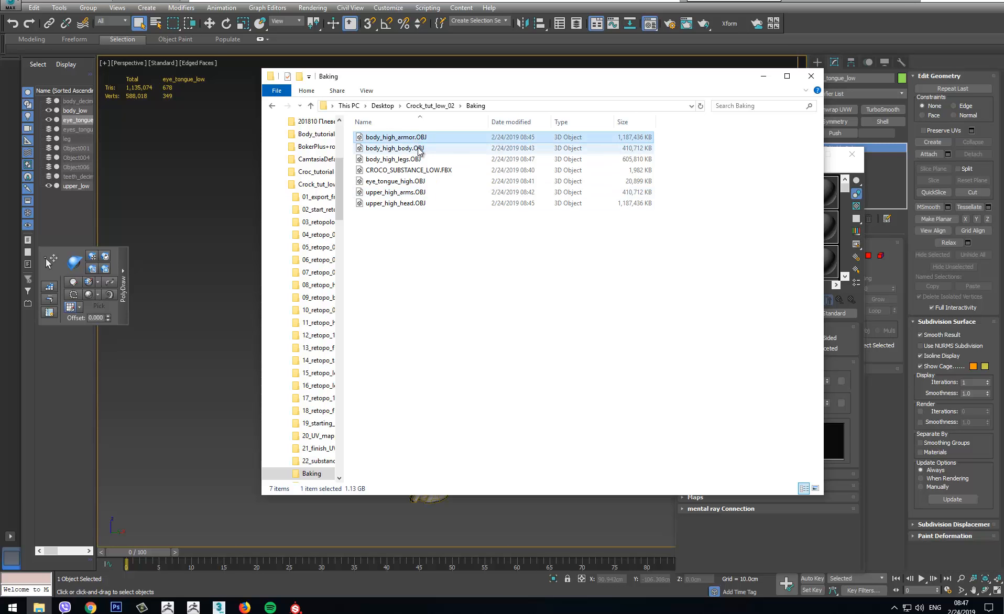
{"action": "left_click", "coordinate": [416, 149]}
{"action": "left_click", "coordinate": [418, 161]}
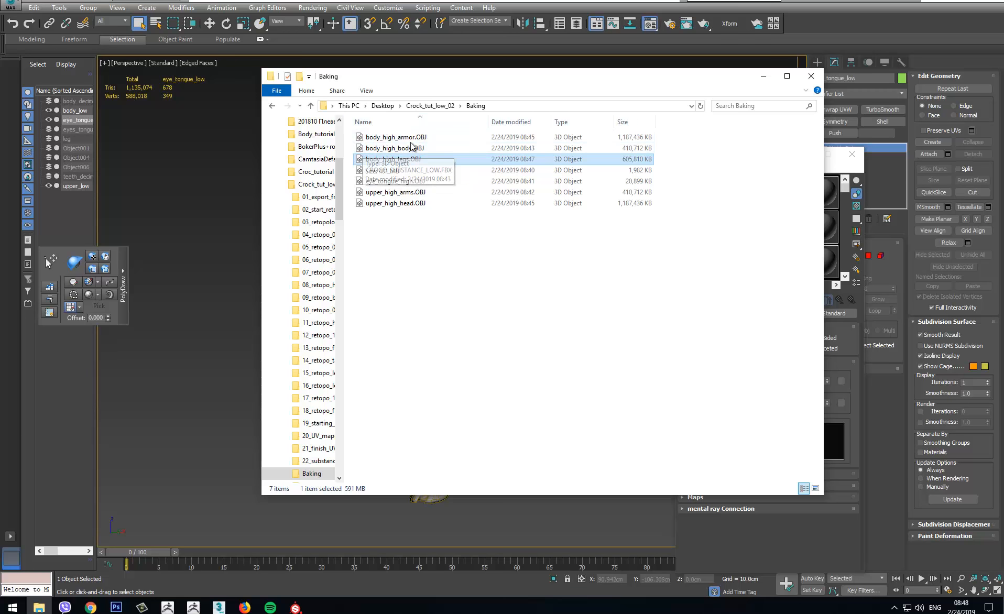
{"action": "left_click", "coordinate": [403, 181]}
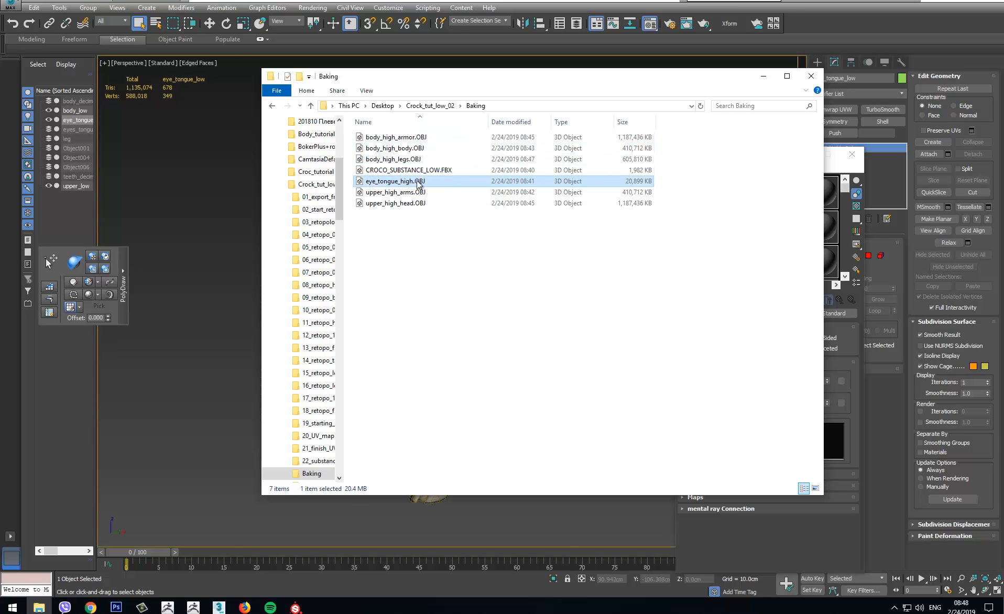
{"action": "left_click", "coordinate": [401, 204]}
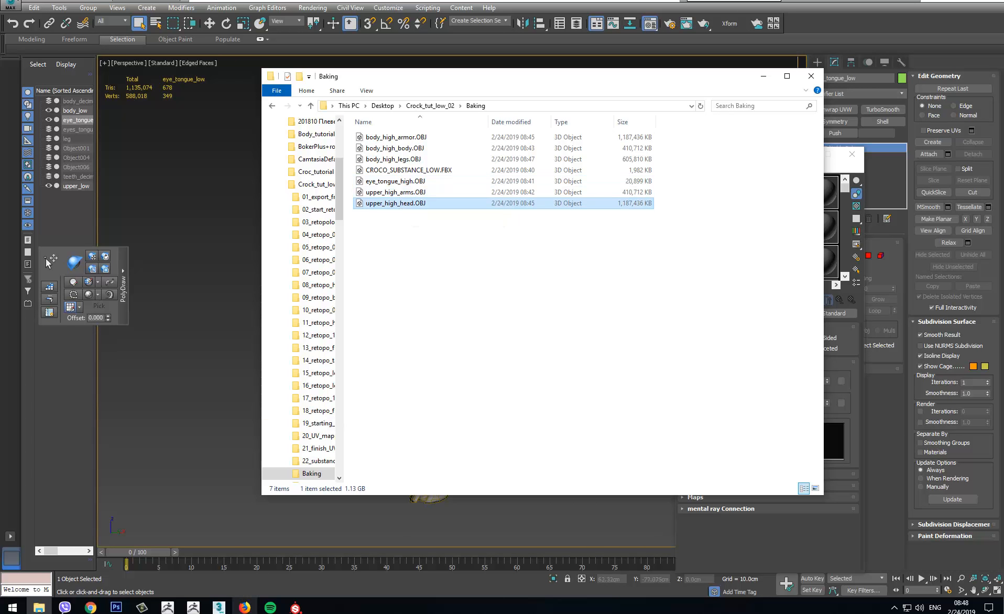
{"action": "left_click", "coordinate": [219, 550]}
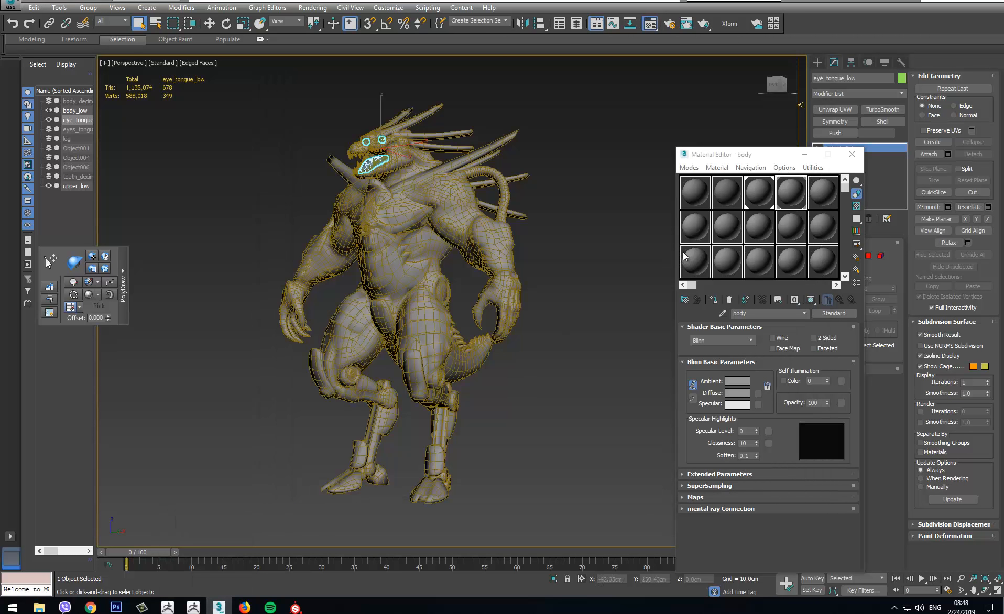
{"action": "left_click", "coordinate": [408, 154]}
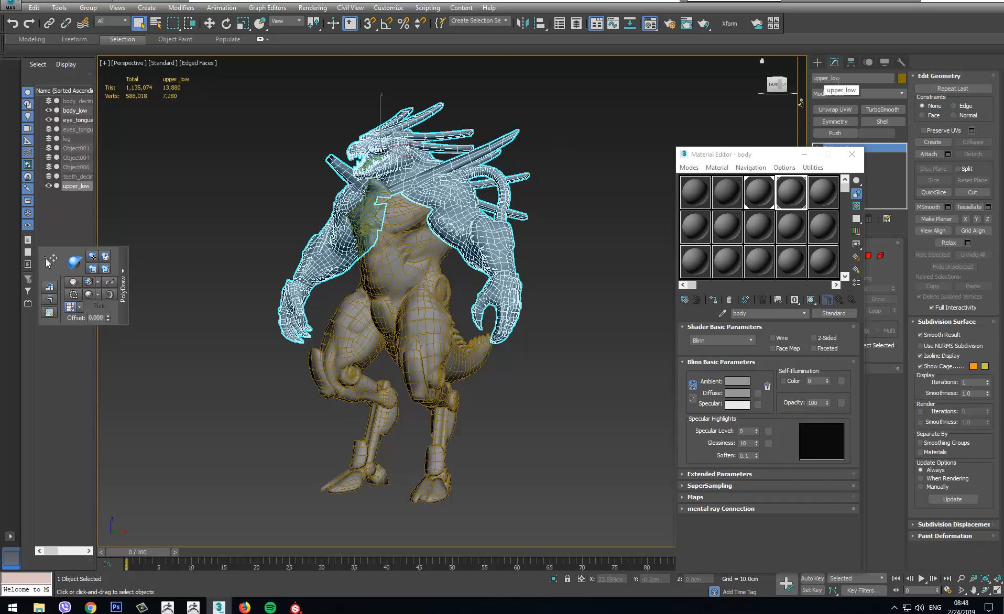
{"action": "left_click", "coordinate": [418, 286]}
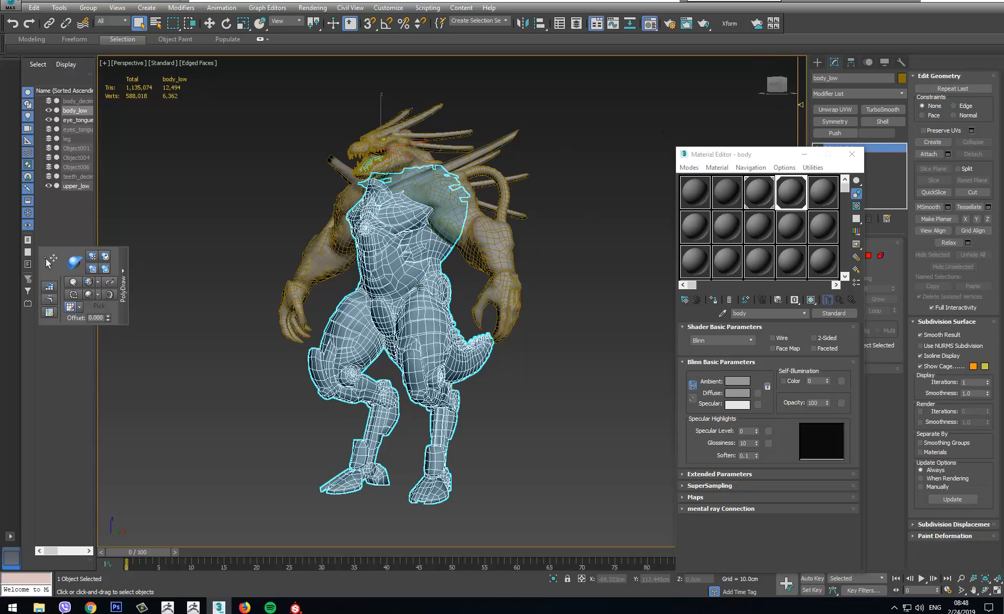
- Switch to Substance Painter and look over its shader, texture set, properties and display settings panels and the list of available views
{"action": "left_click", "coordinate": [946, 2]}
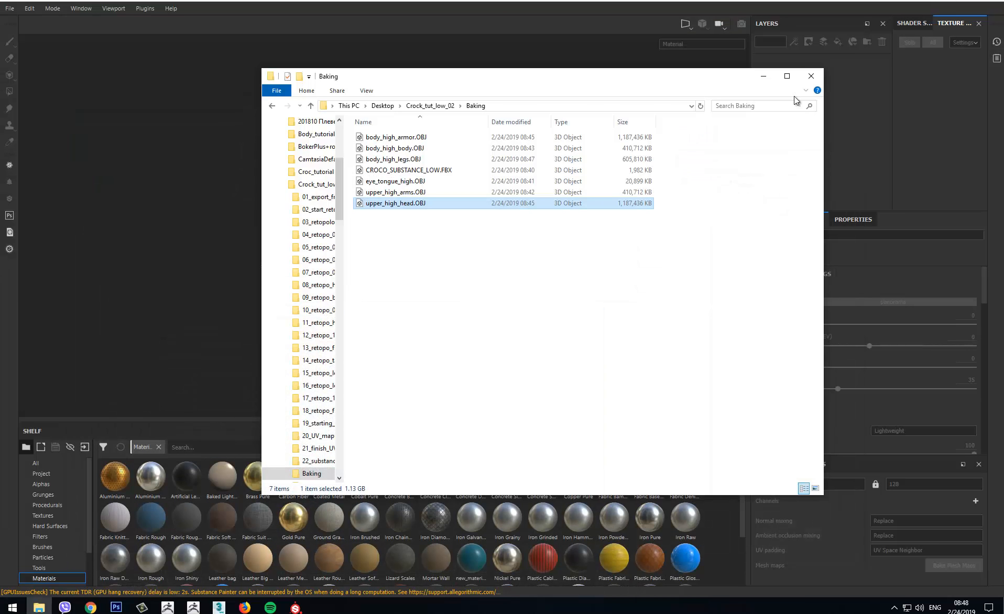
{"action": "left_click", "coordinate": [191, 315]}
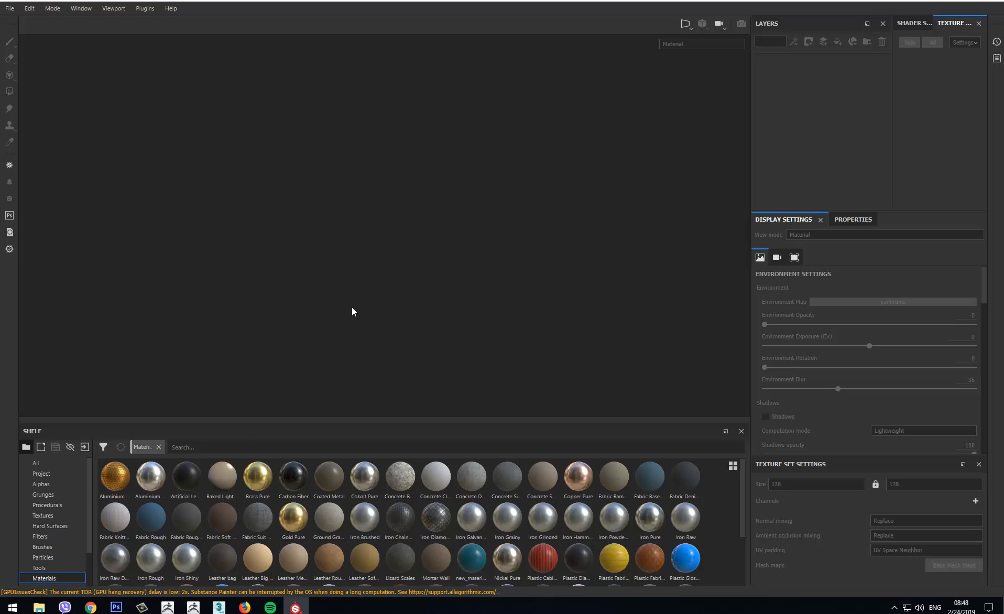
{"action": "left_click", "coordinate": [914, 23]}
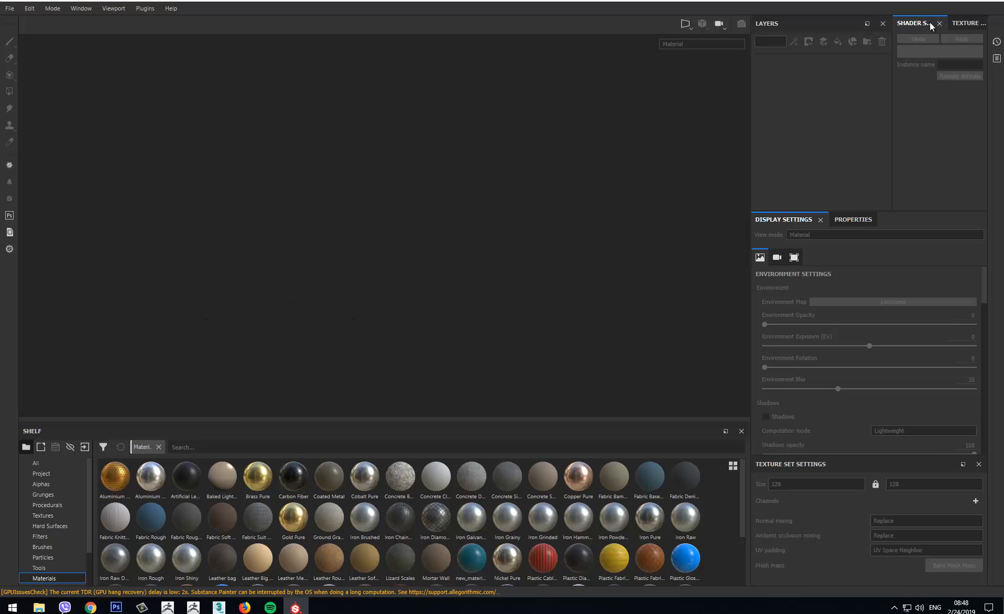
{"action": "left_click", "coordinate": [958, 25]}
{"action": "left_click", "coordinate": [848, 220]}
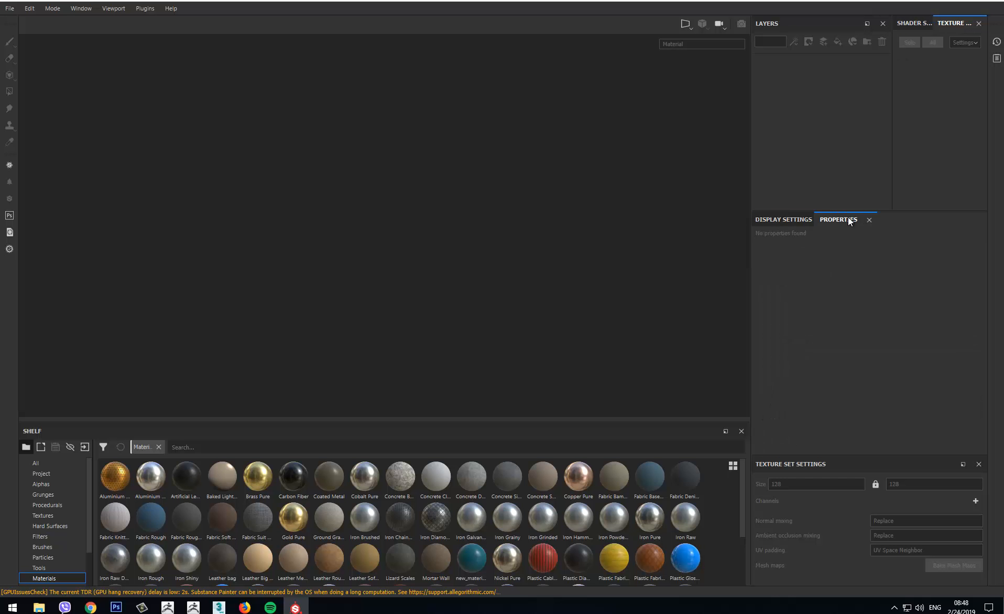
{"action": "left_click", "coordinate": [788, 221]}
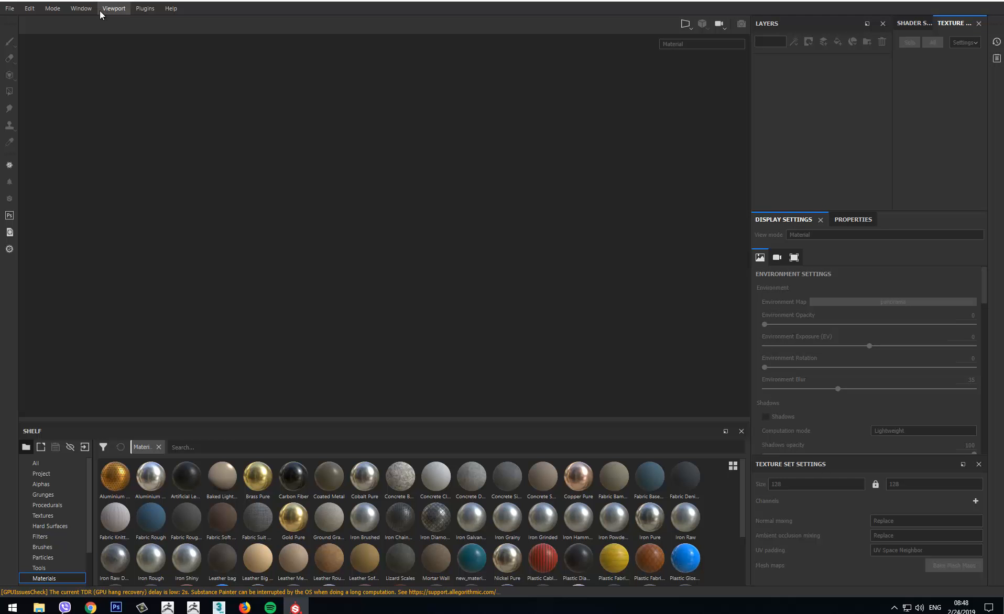
{"action": "left_click", "coordinate": [82, 8]}
{"action": "mouse_move", "coordinate": [91, 22]}
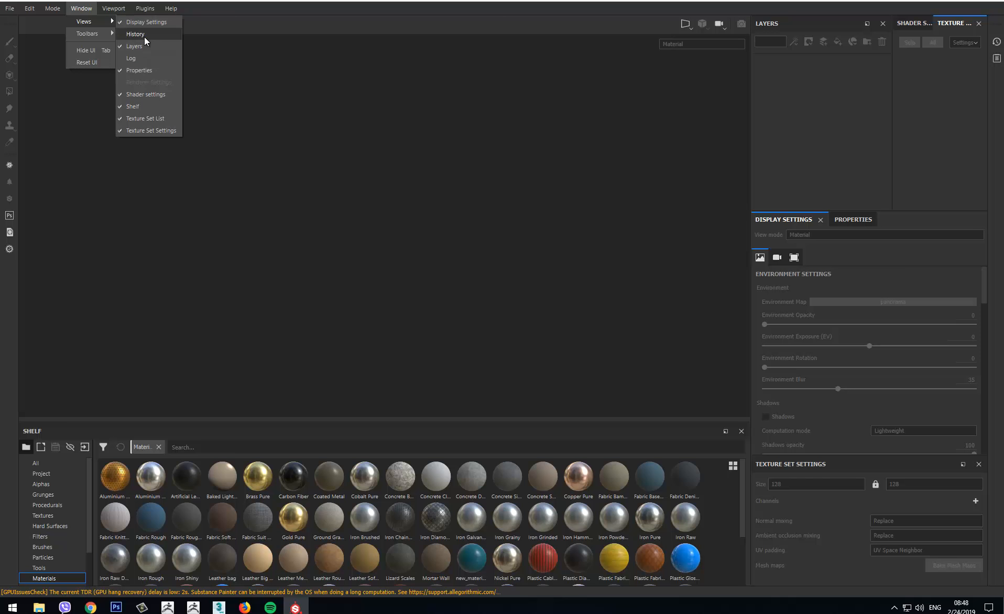
{"action": "left_click", "coordinate": [239, 30]}
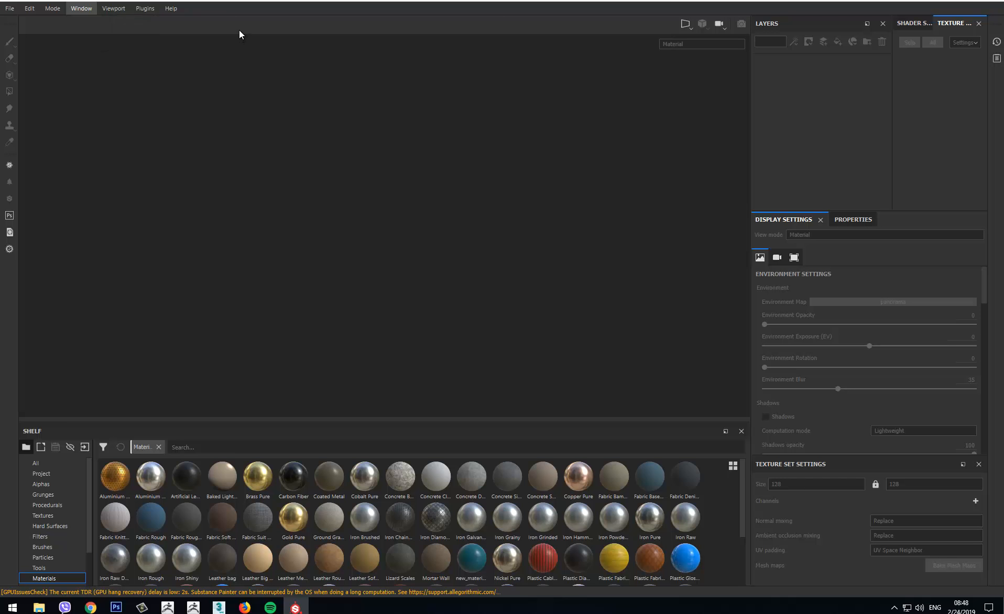
- Start a new project and choose CROCO_SUBSTANCE_LOW.FBX from the Baking folder as its mesh
{"action": "left_click", "coordinate": [10, 9]}
{"action": "left_click", "coordinate": [19, 18]}
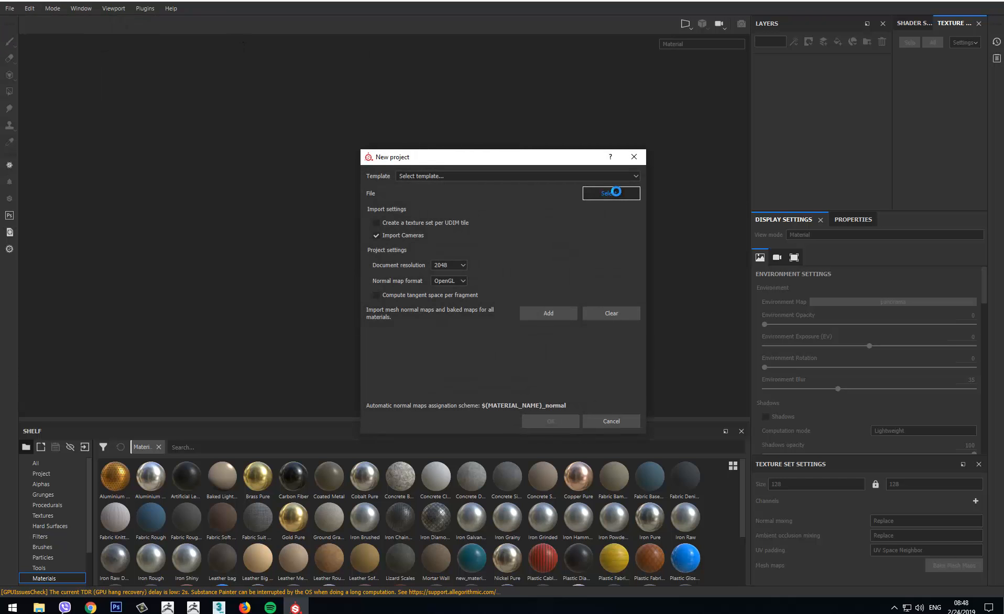
{"action": "left_click", "coordinate": [611, 193]}
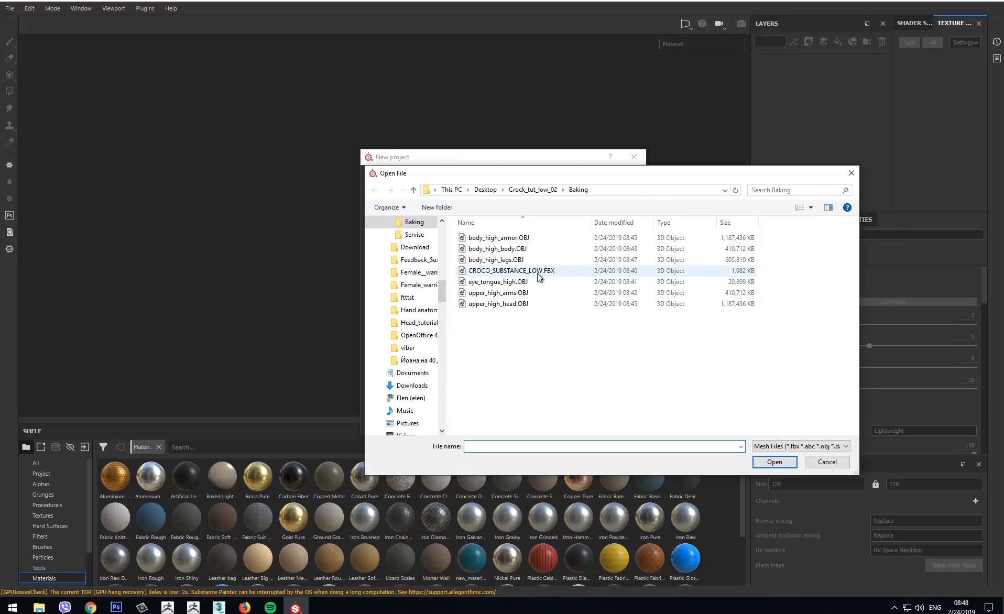
{"action": "left_click", "coordinate": [538, 273]}
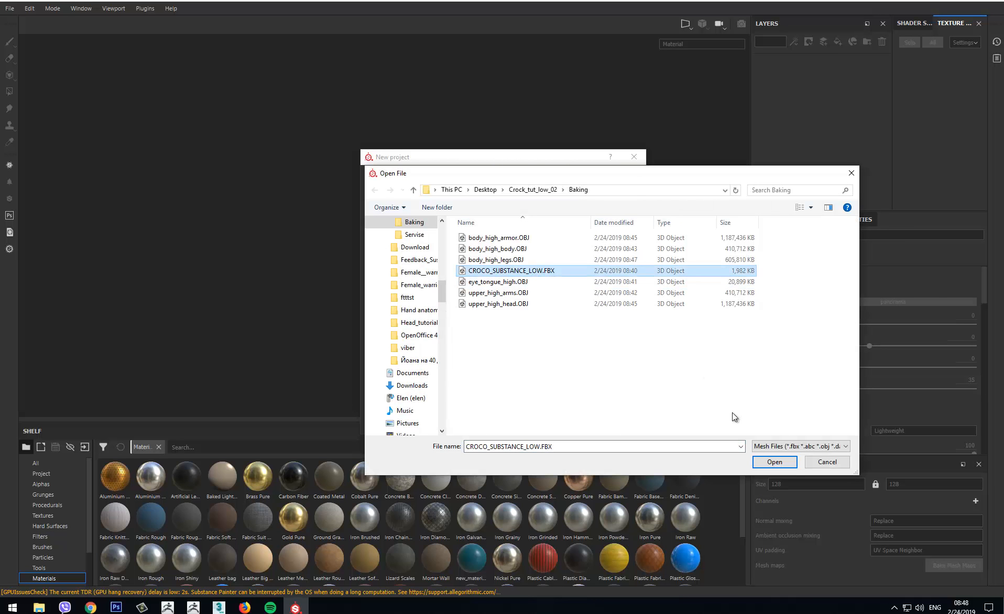
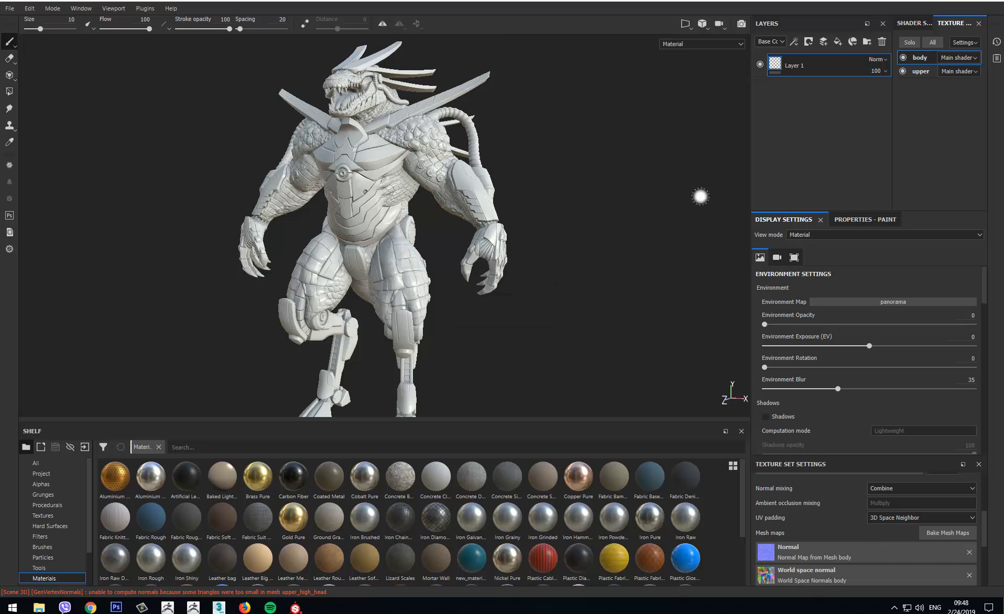
- Examine the baked detail on the creature's head, shoulder and armoured forearm from the side
{"action": "left_click_drag", "start_coordinate": [700, 197], "coordinate": [448, 221], "text": "alt"}
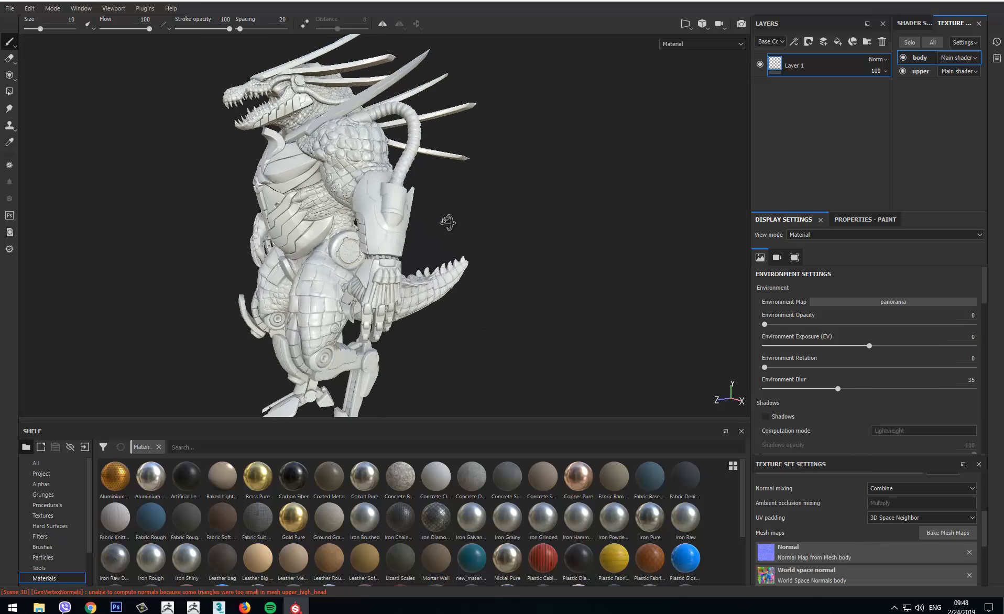
{"action": "scroll", "coordinate": [440, 186], "scroll_direction": "up", "scroll_amount": 6}
{"action": "middle_click_drag", "start_coordinate": [440, 186], "coordinate": [464, 372], "text": "alt"}
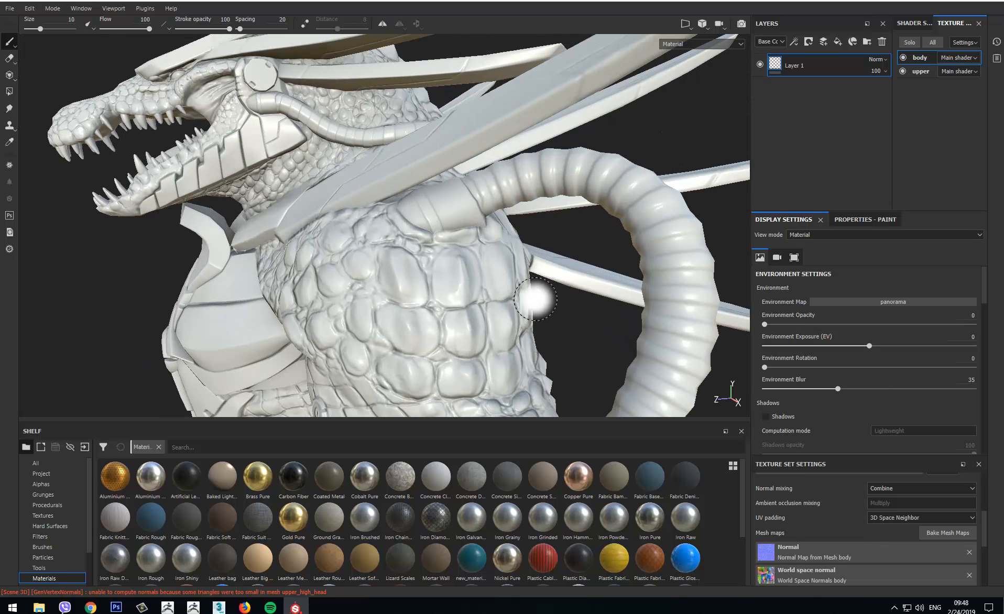
{"action": "mouse_move", "coordinate": [534, 296]}
{"action": "left_mouse_down", "text": "alt"}
{"action": "mouse_move", "coordinate": [630, 286]}
{"action": "mouse_move", "coordinate": [299, 289]}
{"action": "mouse_move", "coordinate": [513, 240]}
{"action": "left_mouse_up", "text": "alt"}
{"action": "scroll", "coordinate": [594, 307], "scroll_direction": "up", "scroll_amount": 5}
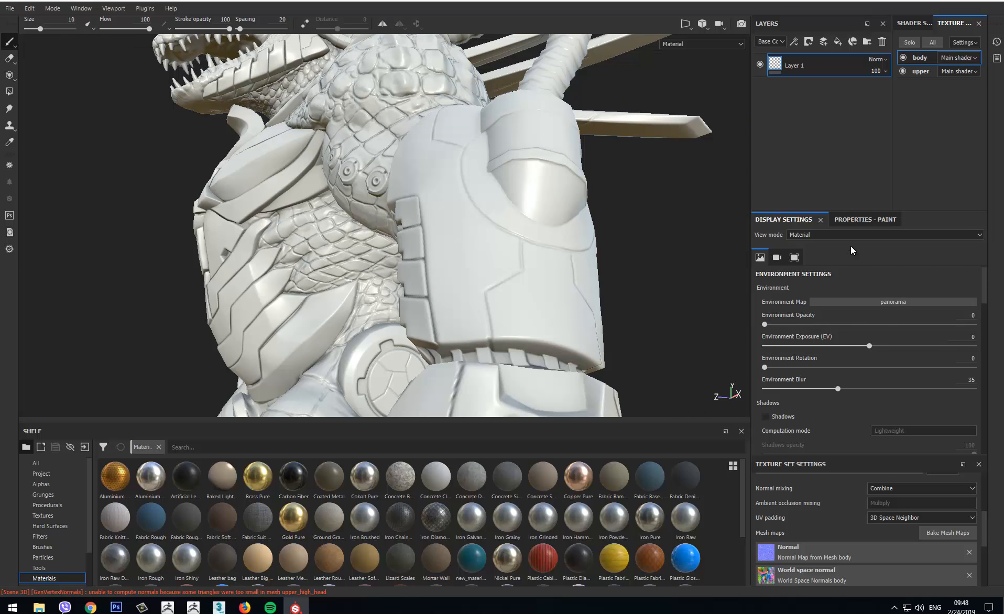
- Look over the paint properties, display and shader settings, texture set list, and the body set's channels and baked mesh maps
{"action": "left_click", "coordinate": [854, 220]}
{"action": "left_click", "coordinate": [795, 219]}
{"action": "left_click", "coordinate": [911, 23]}
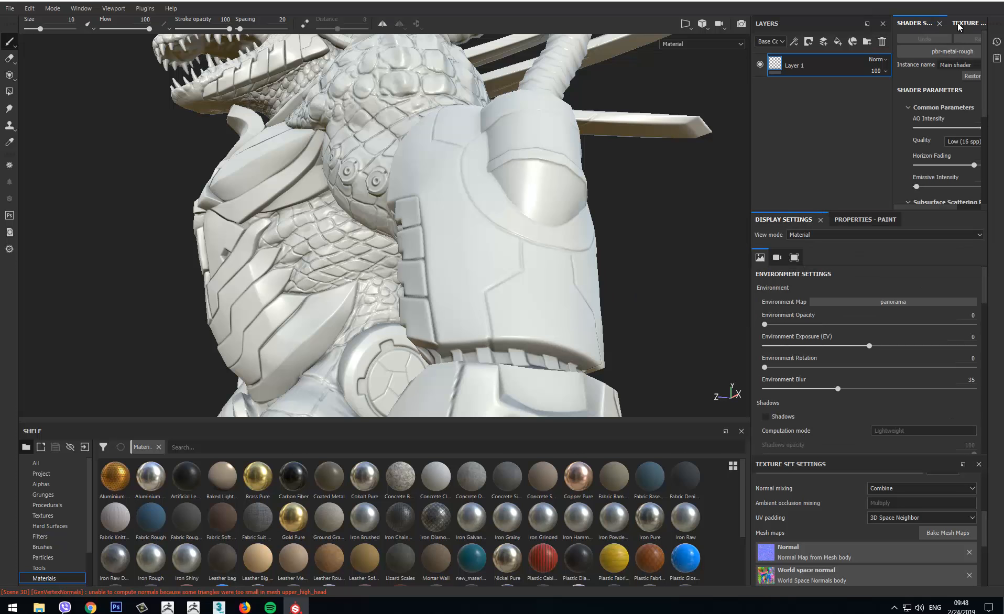
{"action": "left_click", "coordinate": [958, 24]}
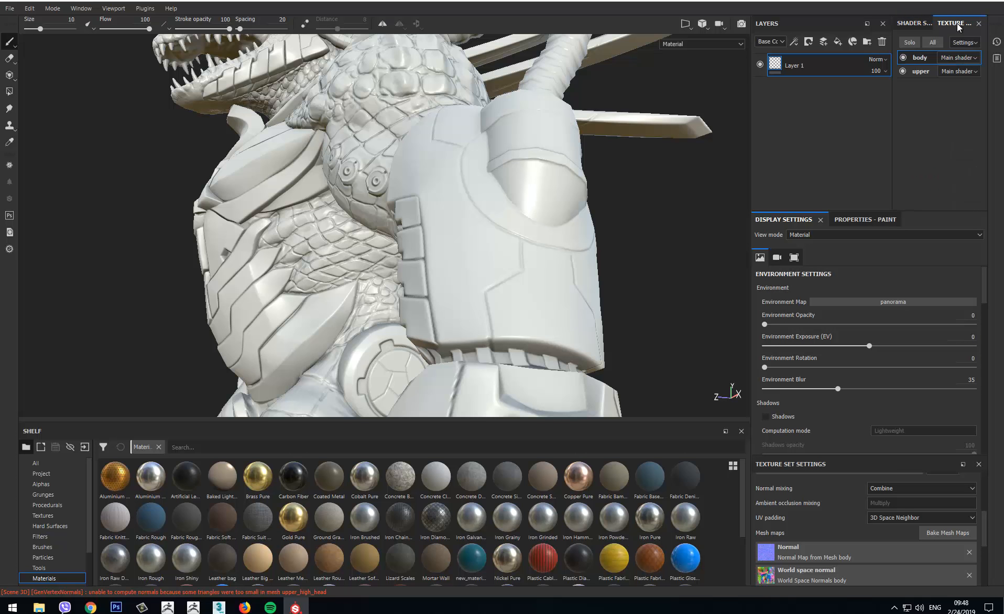
{"action": "scroll", "coordinate": [913, 422], "scroll_direction": "down", "scroll_amount": 3}
{"action": "scroll", "coordinate": [884, 490], "scroll_direction": "down", "scroll_amount": 2}
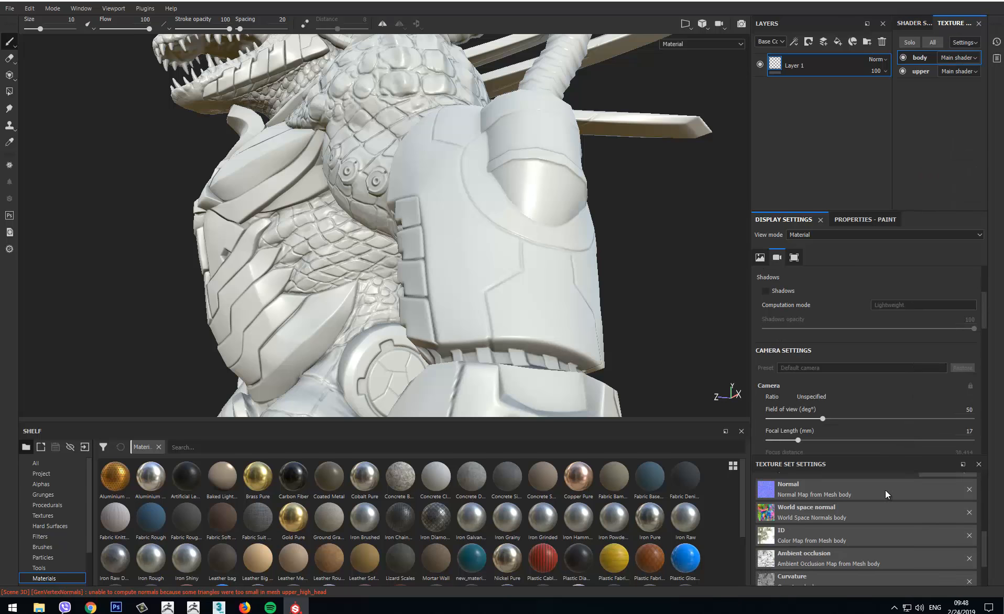
{"action": "scroll", "coordinate": [882, 499], "scroll_direction": "up", "scroll_amount": 4}
{"action": "scroll", "coordinate": [883, 499], "scroll_direction": "up", "scroll_amount": 2}
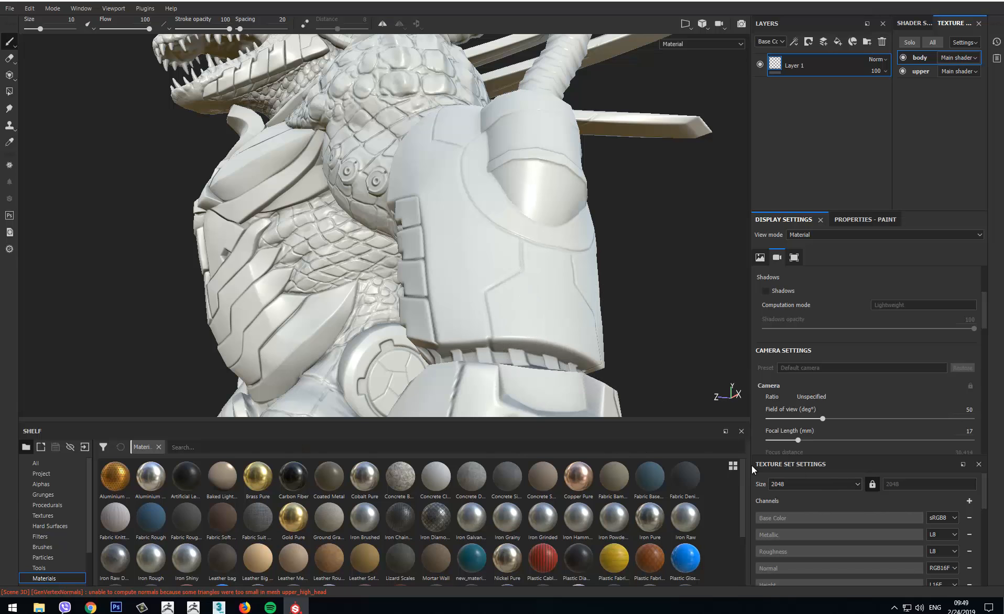
- Examine the bake on the creature's chest armour, scales, arms and shoulder from several angles
{"action": "left_click_drag", "start_coordinate": [642, 323], "coordinate": [760, 321], "text": "alt"}
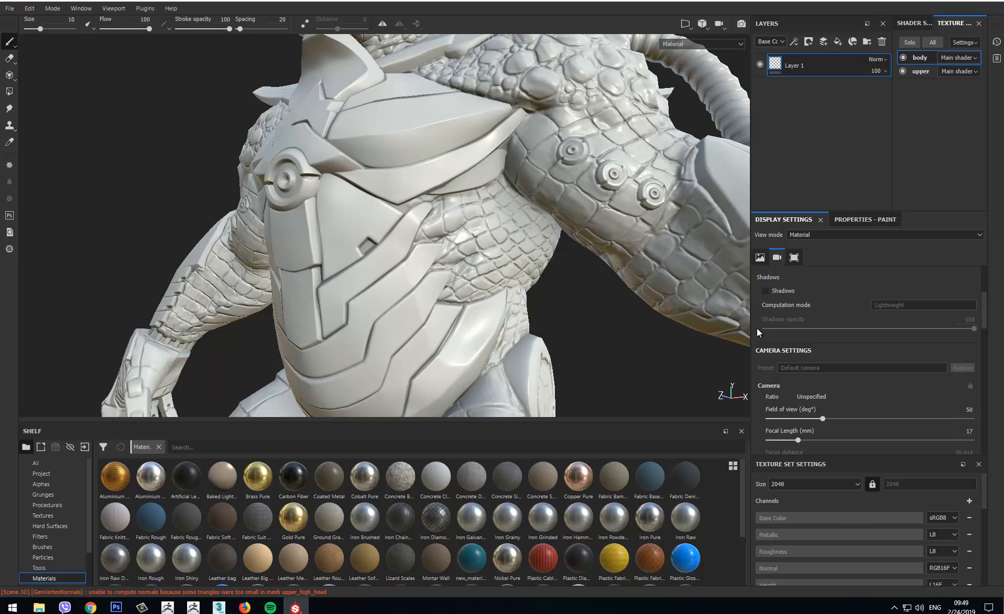
{"action": "left_click_drag", "start_coordinate": [605, 366], "coordinate": [561, 387], "text": "alt"}
{"action": "scroll", "coordinate": [548, 339], "scroll_direction": "up", "scroll_amount": 3}
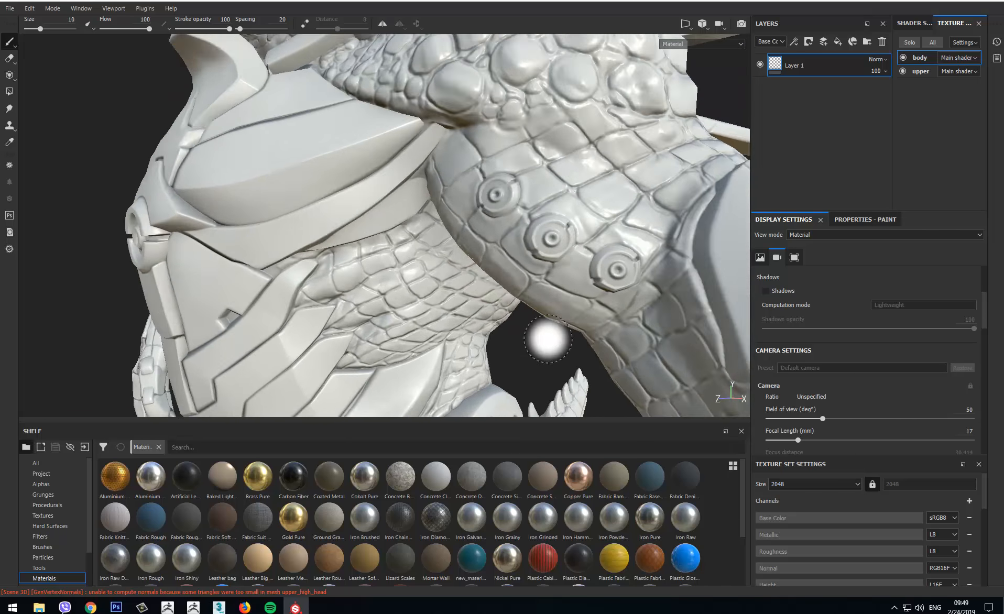
{"action": "scroll", "coordinate": [548, 339], "scroll_direction": "down", "scroll_amount": 5}
{"action": "left_click_drag", "start_coordinate": [522, 347], "coordinate": [624, 335], "text": "alt"}
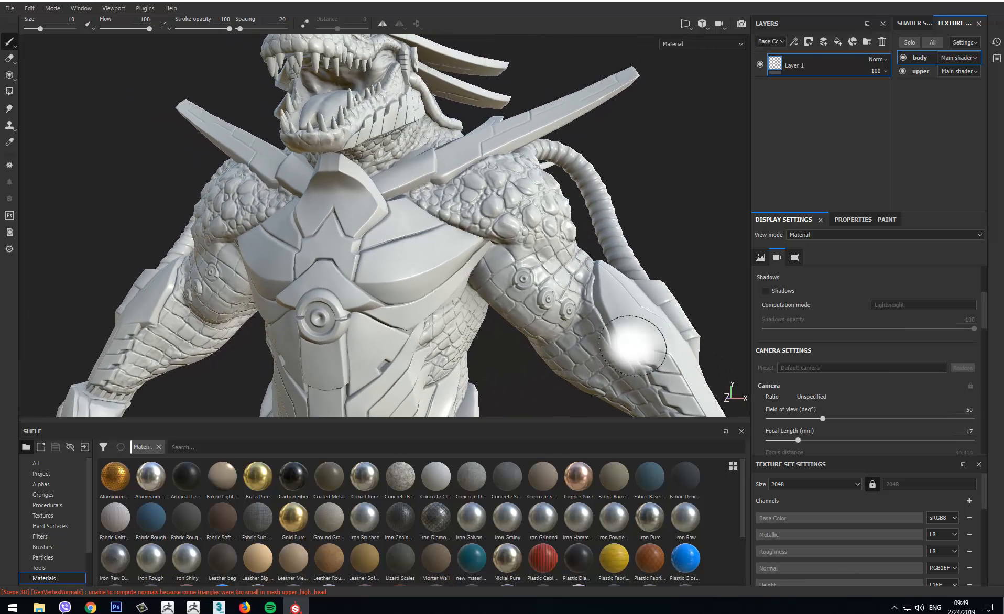
{"action": "middle_click_drag", "start_coordinate": [664, 184], "coordinate": [626, 234], "text": "alt"}
{"action": "scroll", "coordinate": [677, 280], "scroll_direction": "up", "scroll_amount": 2}
{"action": "scroll", "coordinate": [626, 235], "scroll_direction": "up", "scroll_amount": 3}
{"action": "scroll", "coordinate": [626, 234], "scroll_direction": "down", "scroll_amount": 2}
{"action": "left_click_drag", "start_coordinate": [626, 234], "coordinate": [503, 210], "text": "alt"}
{"action": "middle_click_drag", "start_coordinate": [466, 209], "coordinate": [592, 230], "text": "alt"}
{"action": "left_click_drag", "start_coordinate": [587, 231], "coordinate": [459, 220], "text": "alt"}
{"action": "scroll", "coordinate": [529, 255], "scroll_direction": "up", "scroll_amount": 2}
{"action": "middle_click_drag", "start_coordinate": [532, 258], "coordinate": [477, 124], "text": "alt"}
{"action": "scroll", "coordinate": [478, 124], "scroll_direction": "down", "scroll_amount": 4}
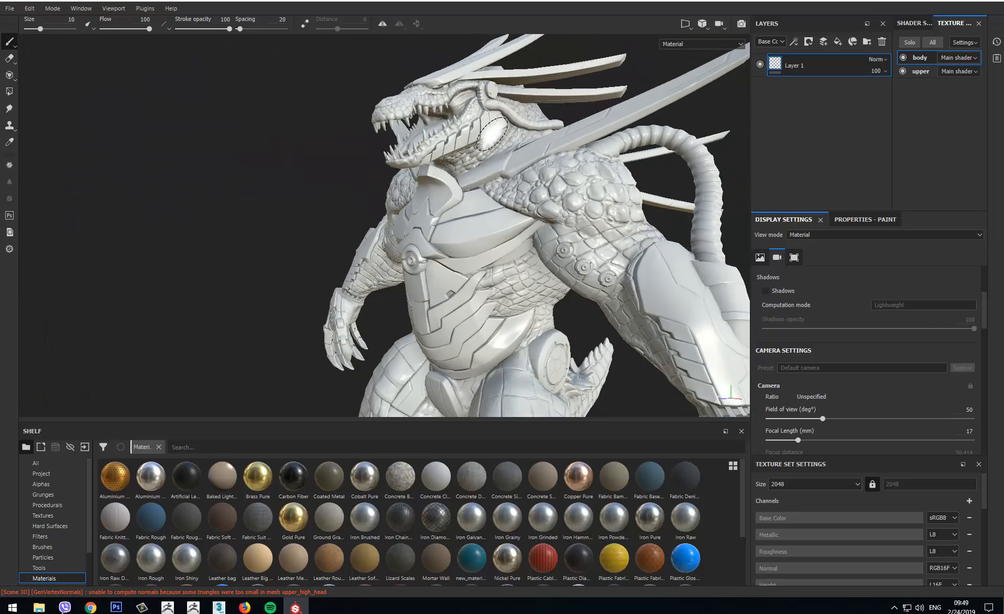
- Orbit around the creature to examine the bake on its back, tail and mechanical legs
{"action": "left_click_drag", "start_coordinate": [466, 196], "coordinate": [236, 196], "text": "alt"}
{"action": "left_click_drag", "start_coordinate": [523, 201], "coordinate": [268, 200], "text": "alt"}
{"action": "left_click_drag", "start_coordinate": [406, 205], "coordinate": [439, 183], "text": "alt"}
{"action": "middle_click_drag", "start_coordinate": [405, 316], "coordinate": [435, 173], "text": "alt"}
{"action": "mouse_move", "coordinate": [435, 173]}
{"action": "left_mouse_down", "text": "alt"}
{"action": "mouse_move", "coordinate": [488, 85]}
{"action": "mouse_move", "coordinate": [594, 213]}
{"action": "mouse_move", "coordinate": [529, 138]}
{"action": "mouse_move", "coordinate": [493, 235]}
{"action": "mouse_move", "coordinate": [588, 272]}
{"action": "mouse_move", "coordinate": [605, 305]}
{"action": "mouse_move", "coordinate": [564, 305]}
{"action": "mouse_move", "coordinate": [471, 240]}
{"action": "mouse_move", "coordinate": [538, 219]}
{"action": "mouse_move", "coordinate": [229, 234]}
{"action": "left_mouse_up", "text": "alt"}
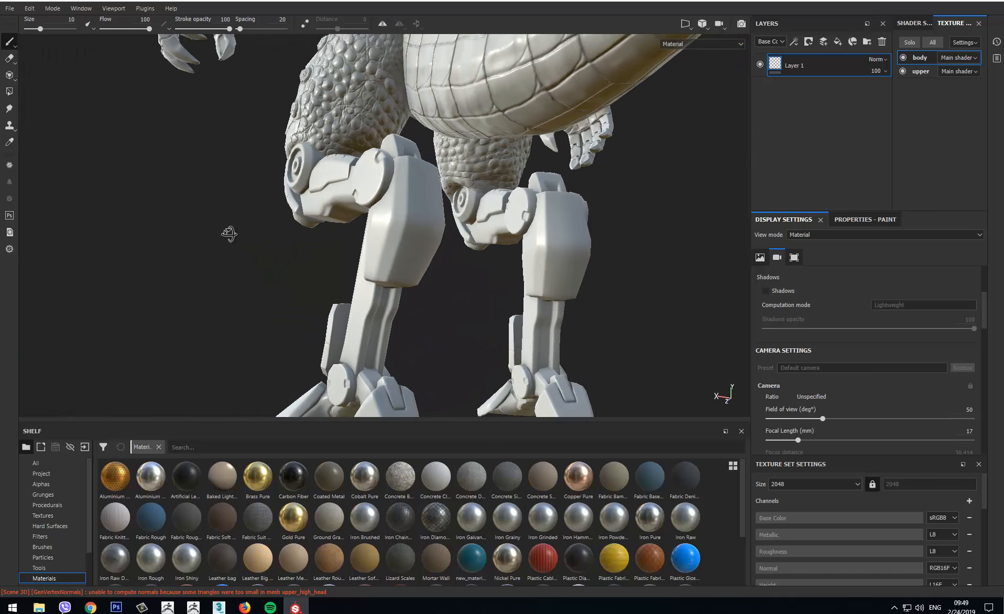
{"action": "mouse_move", "coordinate": [354, 191]}
{"action": "left_mouse_down", "text": "alt"}
{"action": "mouse_move", "coordinate": [414, 253]}
{"action": "mouse_move", "coordinate": [357, 192]}
{"action": "mouse_move", "coordinate": [641, 206]}
{"action": "mouse_move", "coordinate": [541, 208]}
{"action": "mouse_move", "coordinate": [606, 207]}
{"action": "mouse_move", "coordinate": [567, 231]}
{"action": "mouse_move", "coordinate": [292, 186]}
{"action": "mouse_move", "coordinate": [208, 186]}
{"action": "mouse_move", "coordinate": [201, 175]}
{"action": "left_mouse_up", "text": "alt"}
{"action": "mouse_move", "coordinate": [442, 291]}
{"action": "left_mouse_down", "text": "alt"}
{"action": "mouse_move", "coordinate": [298, 284]}
{"action": "mouse_move", "coordinate": [383, 331]}
{"action": "left_mouse_up", "text": "alt"}
{"action": "mouse_move", "coordinate": [291, 314]}
{"action": "left_mouse_down", "text": "alt"}
{"action": "mouse_move", "coordinate": [305, 286]}
{"action": "mouse_move", "coordinate": [332, 287]}
{"action": "mouse_move", "coordinate": [384, 251]}
{"action": "mouse_move", "coordinate": [500, 390]}
{"action": "mouse_move", "coordinate": [492, 401]}
{"action": "left_mouse_up", "text": "alt"}
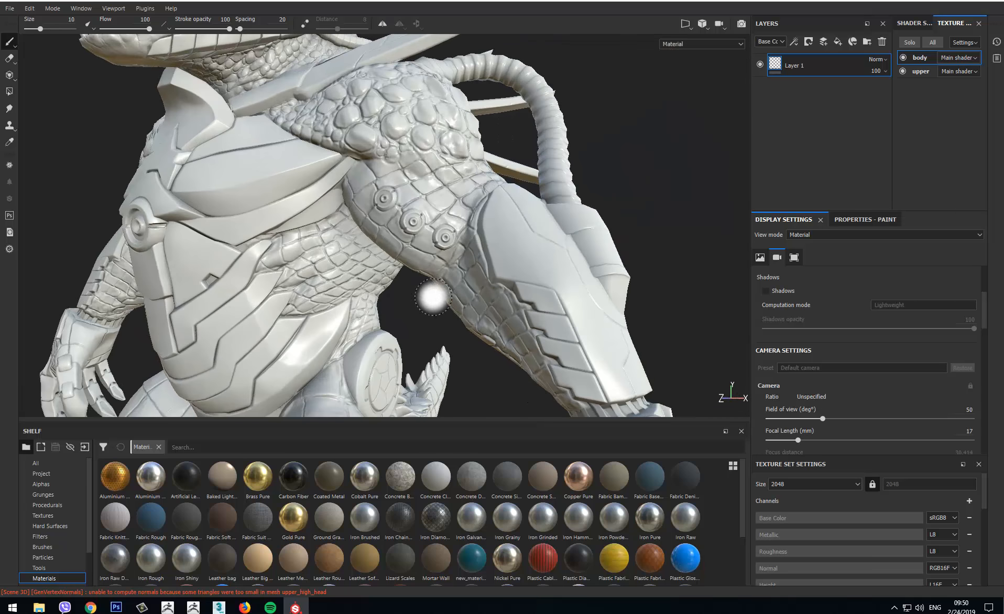
- Examine the baked head closely, including the snout scales, teeth, mouth interior and jaw armour
{"action": "middle_click_drag", "start_coordinate": [432, 296], "coordinate": [511, 407], "text": "alt"}
{"action": "right_click_drag", "start_coordinate": [366, 262], "coordinate": [405, 238], "text": "alt"}
{"action": "middle_click_drag", "start_coordinate": [405, 239], "coordinate": [439, 336], "text": "alt"}
{"action": "right_click_drag", "start_coordinate": [440, 335], "coordinate": [412, 332], "text": "alt"}
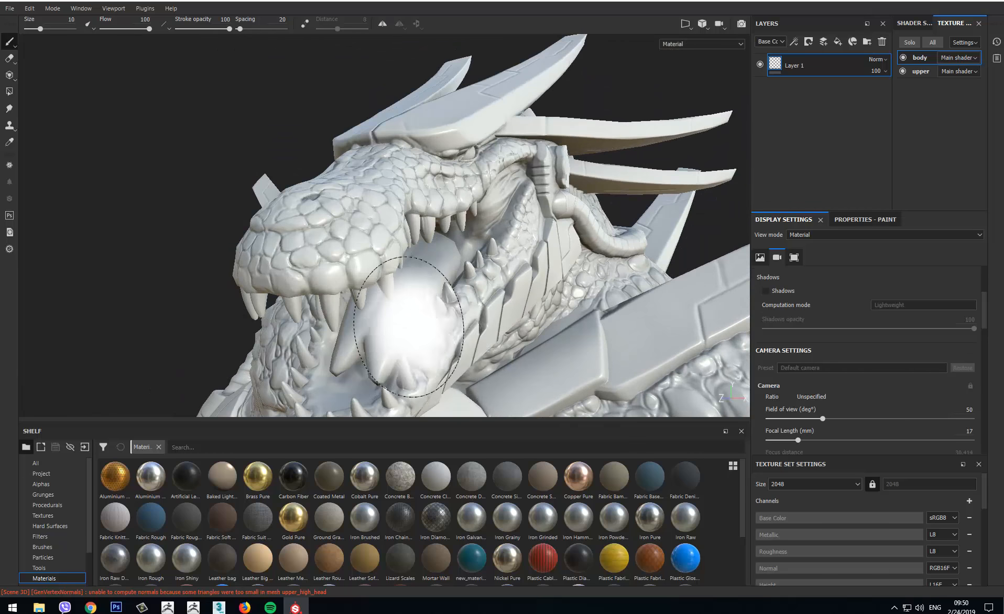
{"action": "left_click_drag", "start_coordinate": [412, 331], "coordinate": [260, 314], "text": "alt"}
{"action": "right_click_drag", "start_coordinate": [260, 314], "coordinate": [263, 322], "text": "alt"}
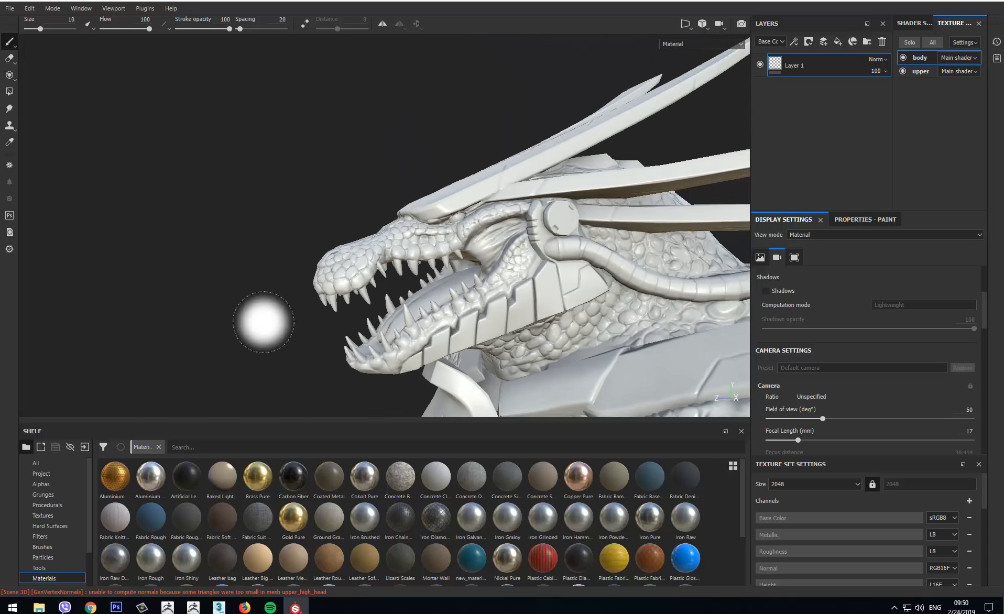
{"action": "middle_click_drag", "start_coordinate": [267, 323], "coordinate": [229, 265], "text": "alt"}
{"action": "mouse_move", "coordinate": [229, 265]}
{"action": "left_mouse_down", "text": "alt"}
{"action": "mouse_move", "coordinate": [263, 299]}
{"action": "mouse_move", "coordinate": [304, 290]}
{"action": "left_mouse_up", "text": "alt"}
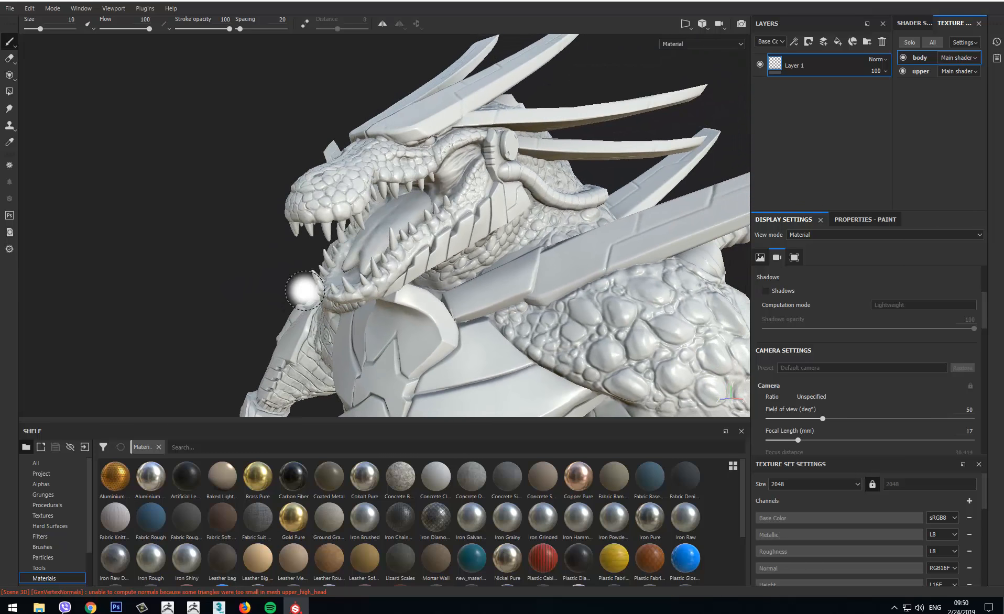
- Check the paint properties, and set the environment rotation to 285 and the environment exposure to 0.15
{"action": "left_click", "coordinate": [852, 220]}
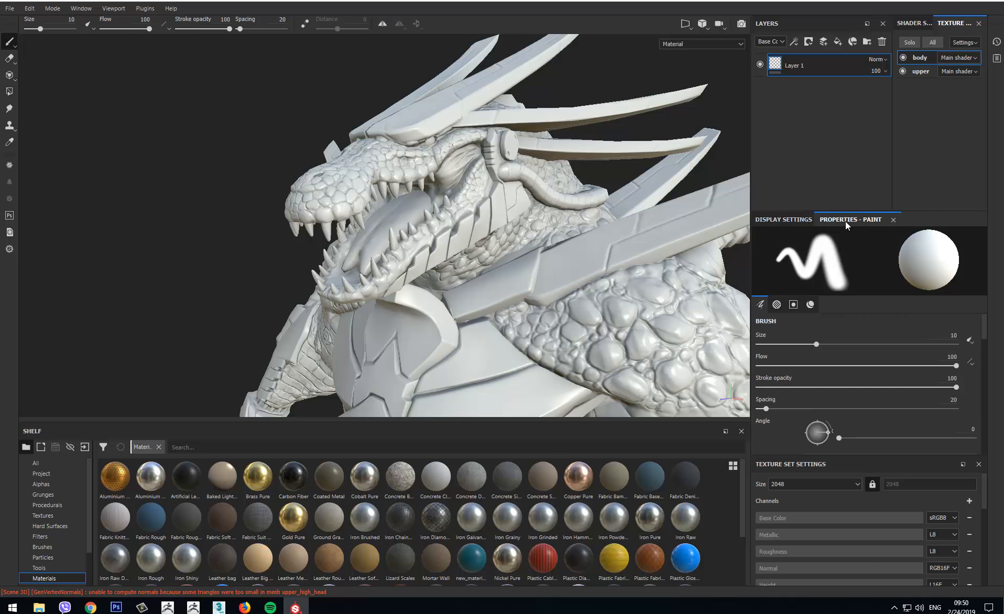
{"action": "left_click", "coordinate": [783, 219]}
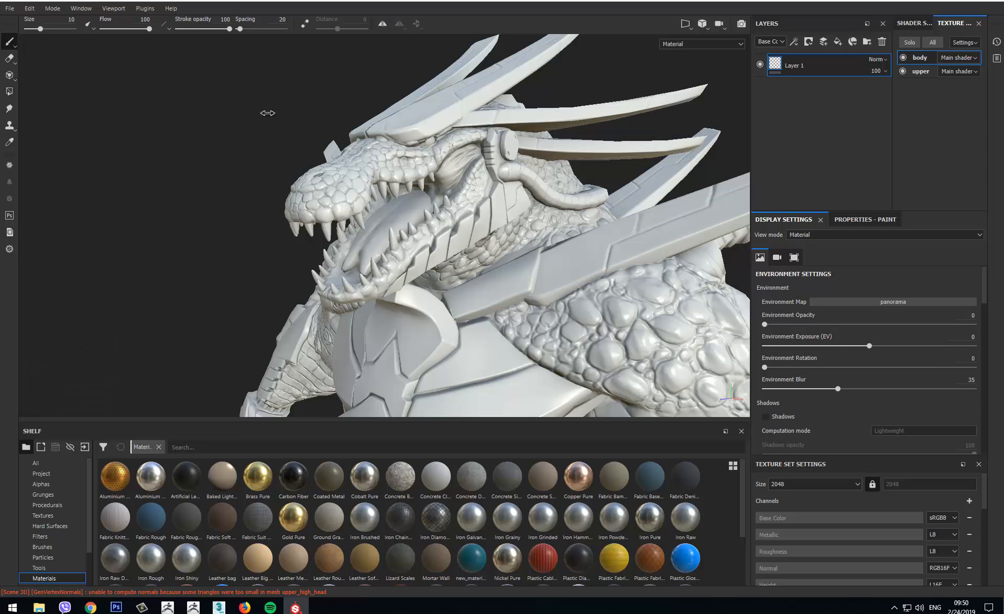
{"action": "right_click_drag", "start_coordinate": [266, 113], "coordinate": [246, 115], "text": "shift"}
{"action": "mouse_move", "coordinate": [933, 370]}
{"action": "left_mouse_down"}
{"action": "mouse_move", "coordinate": [873, 371]}
{"action": "mouse_move", "coordinate": [931, 373]}
{"action": "left_mouse_up"}
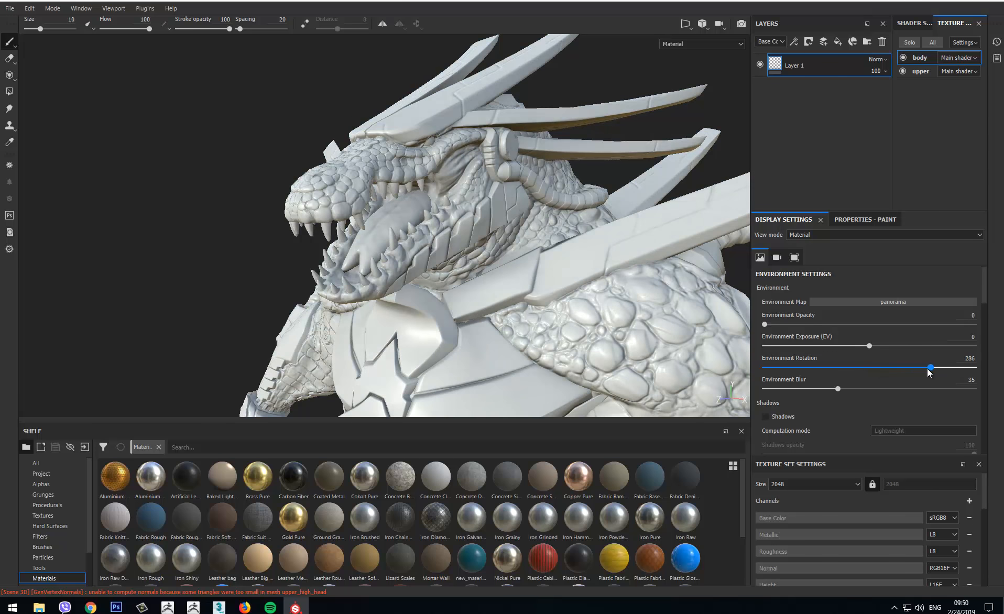
{"action": "mouse_move", "coordinate": [871, 345]}
{"action": "left_mouse_down"}
{"action": "mouse_move", "coordinate": [912, 348]}
{"action": "mouse_move", "coordinate": [873, 350]}
{"action": "left_mouse_up"}
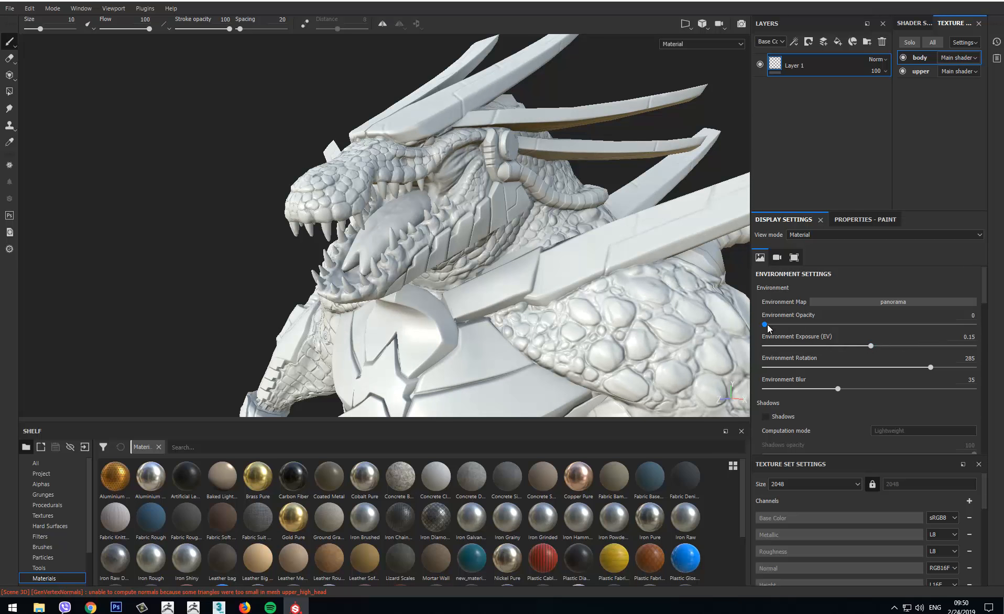
- Show the environment background sharply behind the creature with opacity 100 and blur 0
{"action": "left_click_drag", "start_coordinate": [765, 325], "coordinate": [974, 325]}
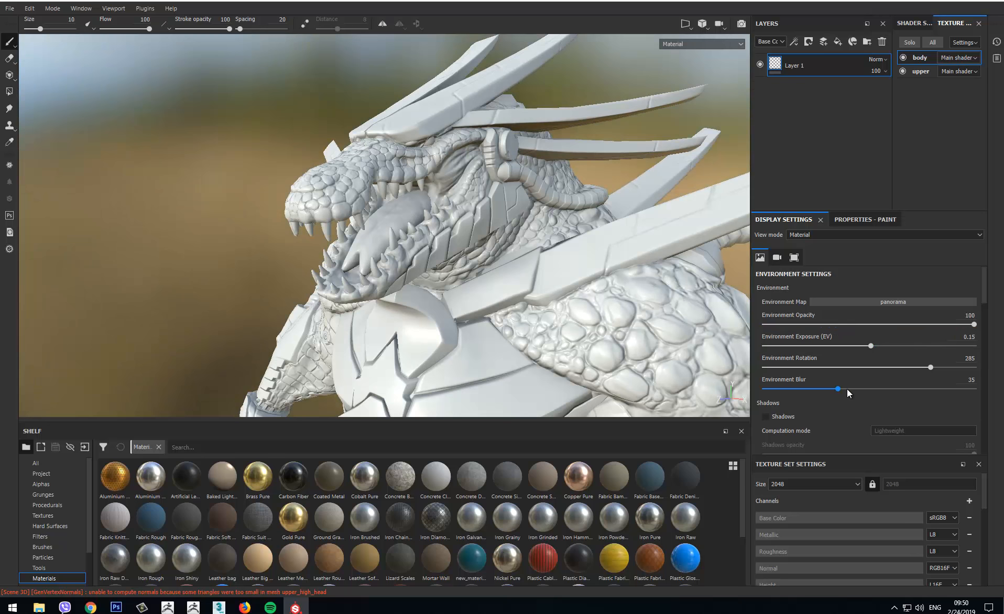
{"action": "left_click_drag", "start_coordinate": [807, 394], "coordinate": [758, 393]}
{"action": "left_click_drag", "start_coordinate": [202, 276], "coordinate": [245, 268], "text": "alt"}
{"action": "scroll", "coordinate": [245, 267], "scroll_direction": "down", "scroll_amount": 5}
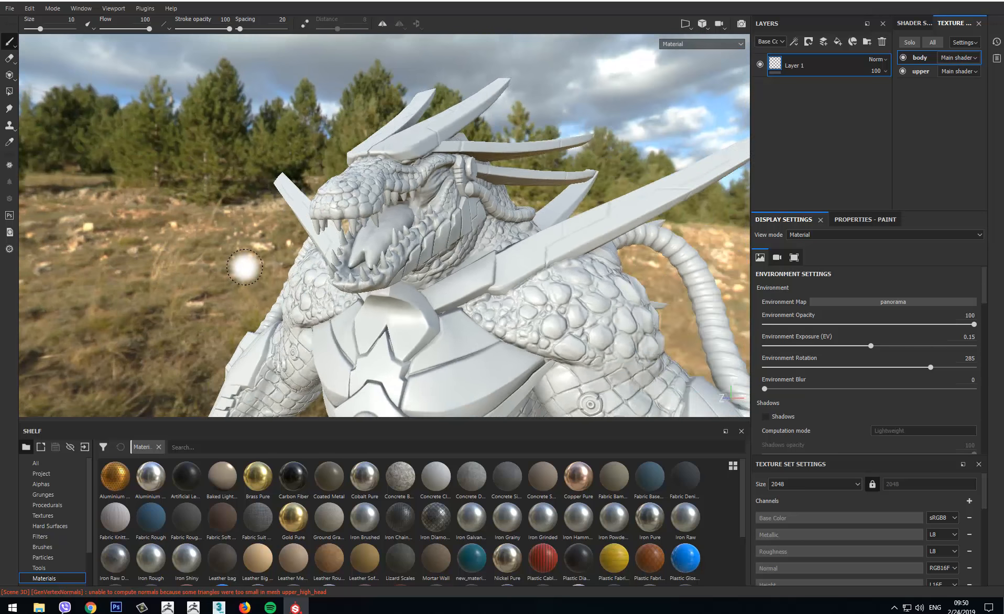
{"action": "middle_click_drag", "start_coordinate": [348, 316], "coordinate": [340, 209], "text": "alt"}
{"action": "right_click_drag", "start_coordinate": [340, 208], "coordinate": [337, 235], "text": "alt"}
{"action": "mouse_move", "coordinate": [338, 235]}
{"action": "left_mouse_down", "text": "alt"}
{"action": "mouse_move", "coordinate": [324, 260]}
{"action": "mouse_move", "coordinate": [326, 249]}
{"action": "left_mouse_up", "text": "alt"}
- Set the environment rotation to 310 and switch the environment map to Gdansk_shipyard_buildings
{"action": "right_click_drag", "start_coordinate": [644, 252], "coordinate": [686, 257], "text": "shift"}
{"action": "left_click", "coordinate": [902, 301]}
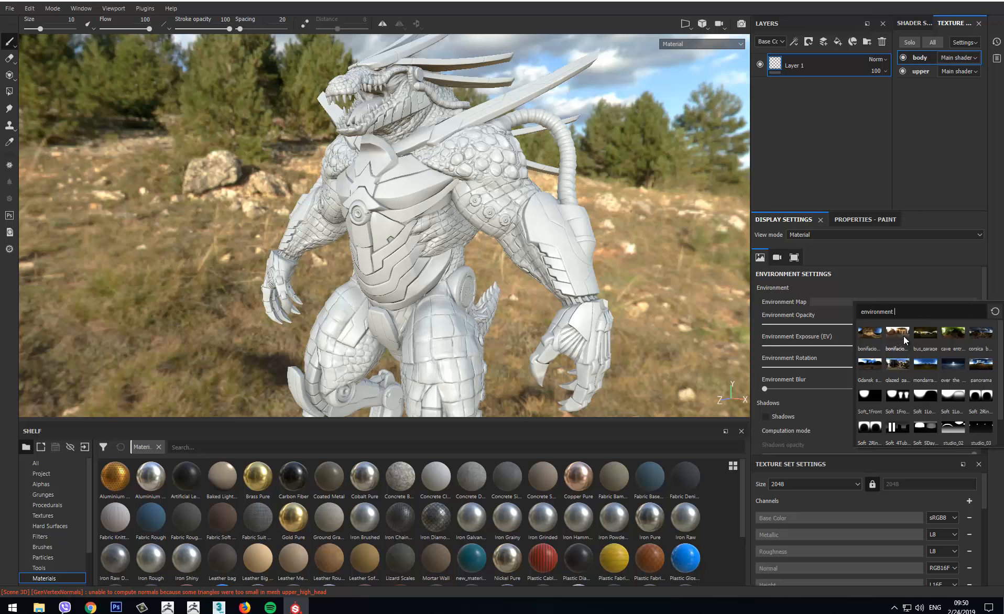
{"action": "mouse_move", "coordinate": [923, 366]}
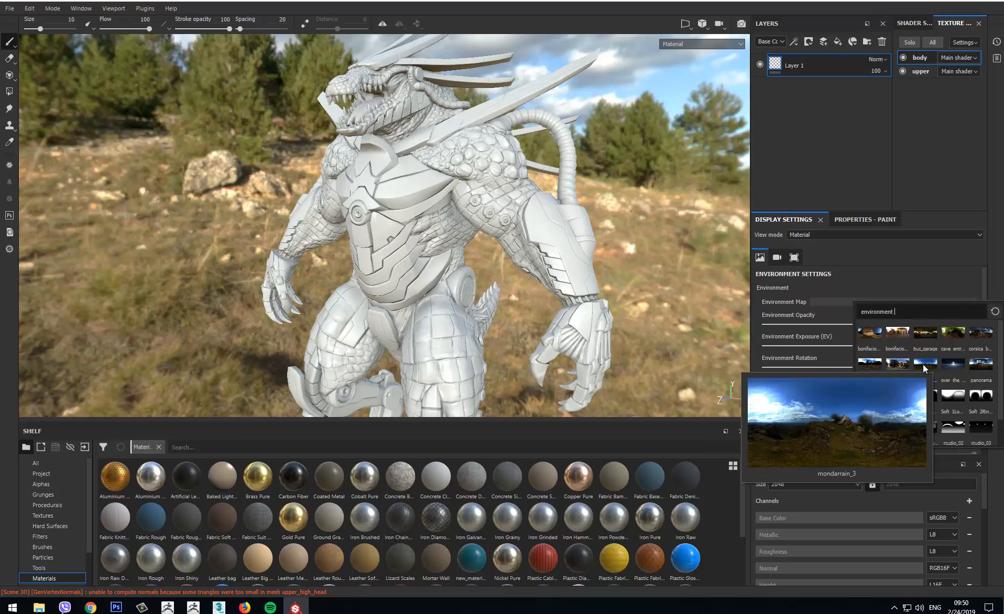
{"action": "left_click", "coordinate": [863, 369]}
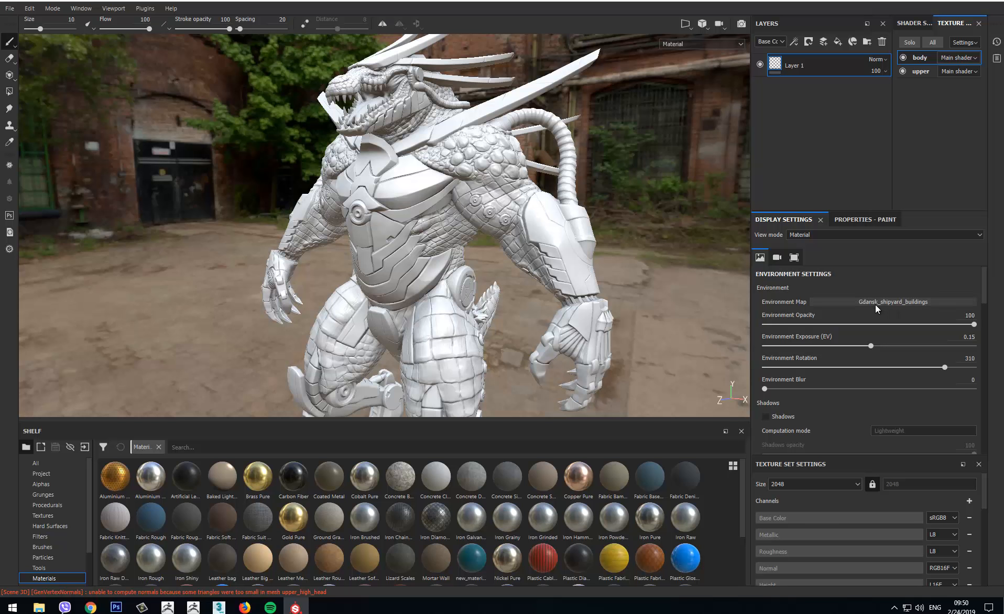
{"action": "right_click_drag", "start_coordinate": [615, 290], "coordinate": [731, 288], "text": "shift"}
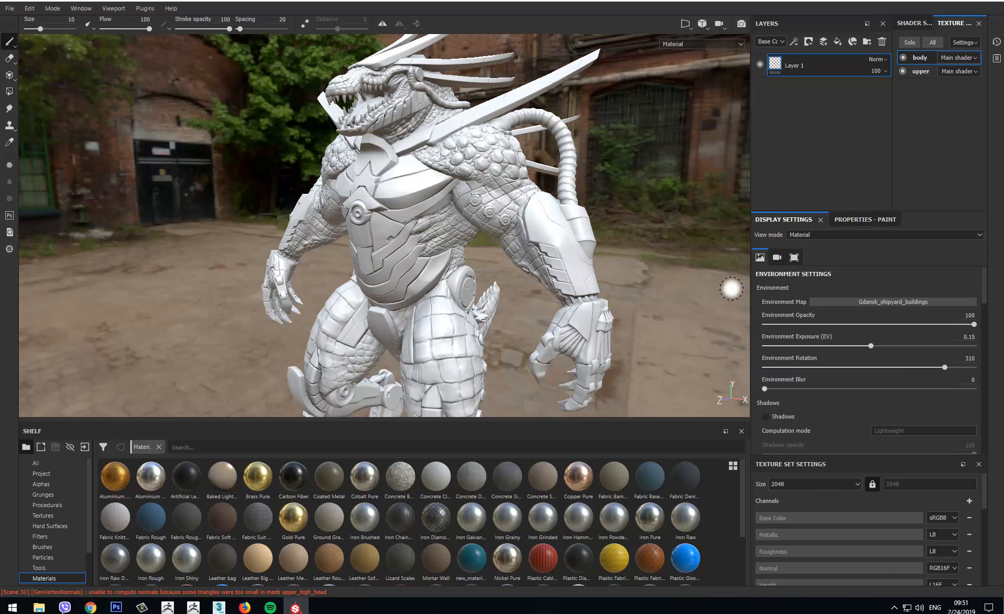
{"action": "left_click_drag", "start_coordinate": [715, 278], "coordinate": [664, 299], "text": "alt"}
{"action": "left_click_drag", "start_coordinate": [618, 200], "coordinate": [693, 211], "text": "alt"}
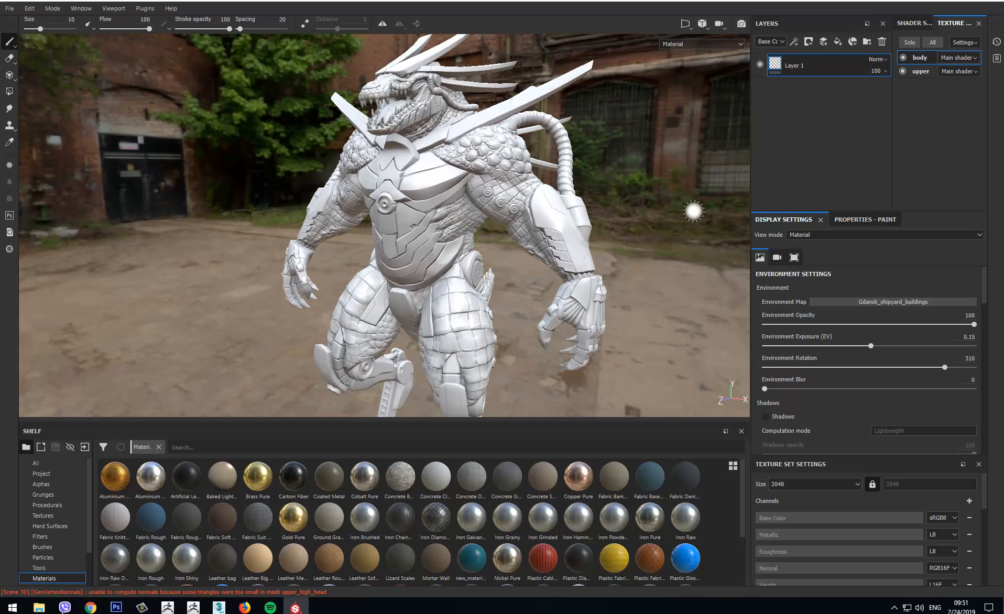
- Select the upper texture set, and toggle the visibility of body and upper to examine which parts each covers, leaving both shown
{"action": "left_click", "coordinate": [902, 58]}
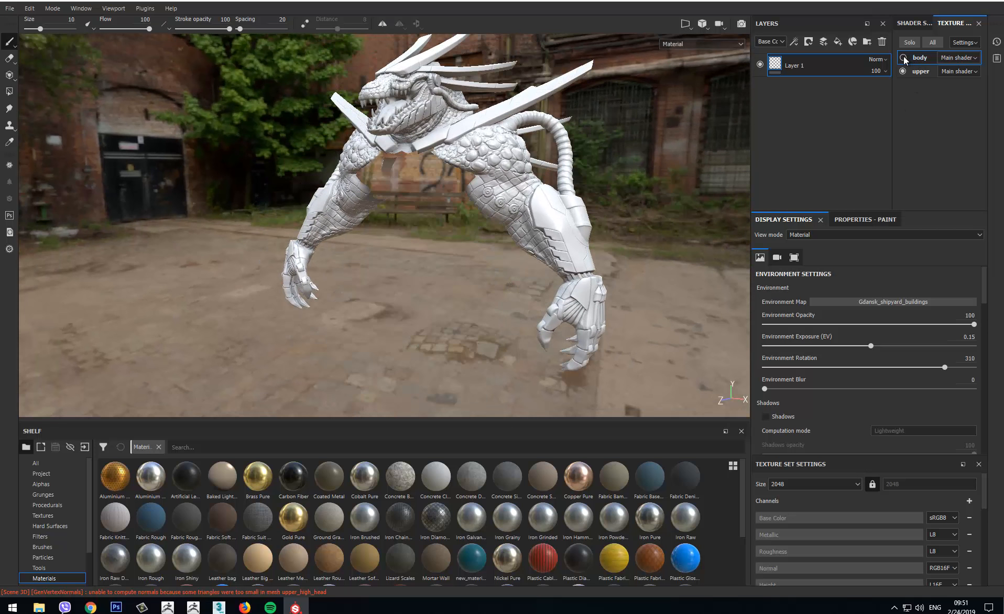
{"action": "left_click", "coordinate": [927, 72]}
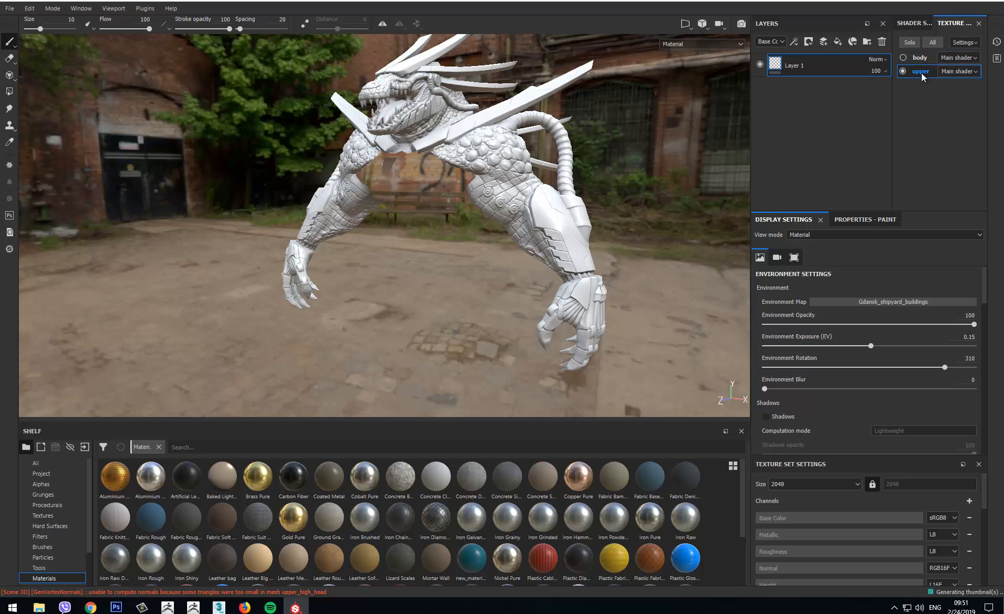
{"action": "left_click", "coordinate": [903, 58]}
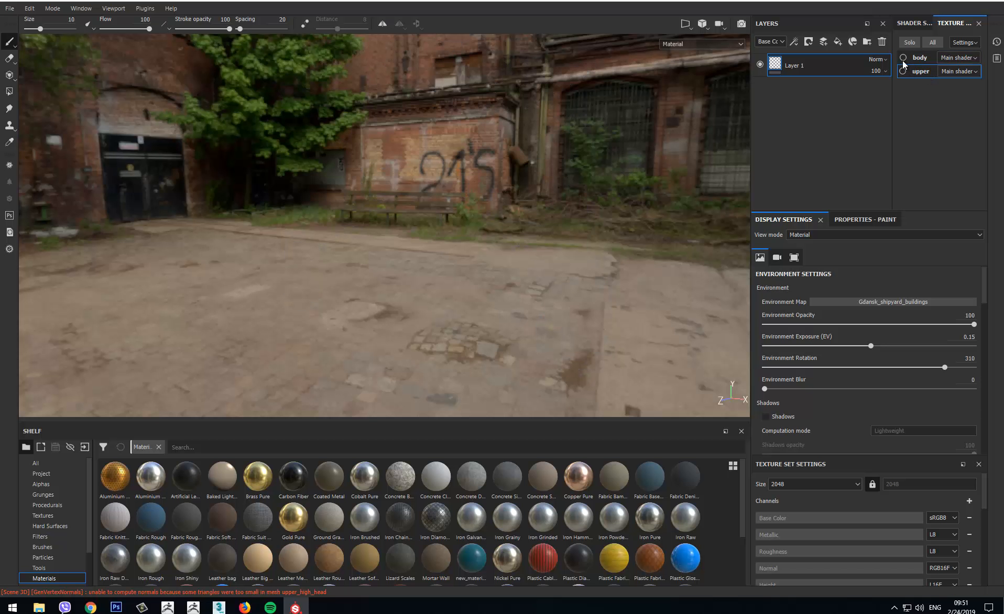
{"action": "left_click", "coordinate": [903, 58]}
{"action": "left_click", "coordinate": [903, 57]}
{"action": "mouse_move", "coordinate": [576, 158]}
{"action": "left_mouse_down", "text": "alt"}
{"action": "mouse_move", "coordinate": [618, 162]}
{"action": "mouse_move", "coordinate": [533, 153]}
{"action": "mouse_move", "coordinate": [560, 154]}
{"action": "left_mouse_up", "text": "alt"}
{"action": "left_click", "coordinate": [903, 71]}
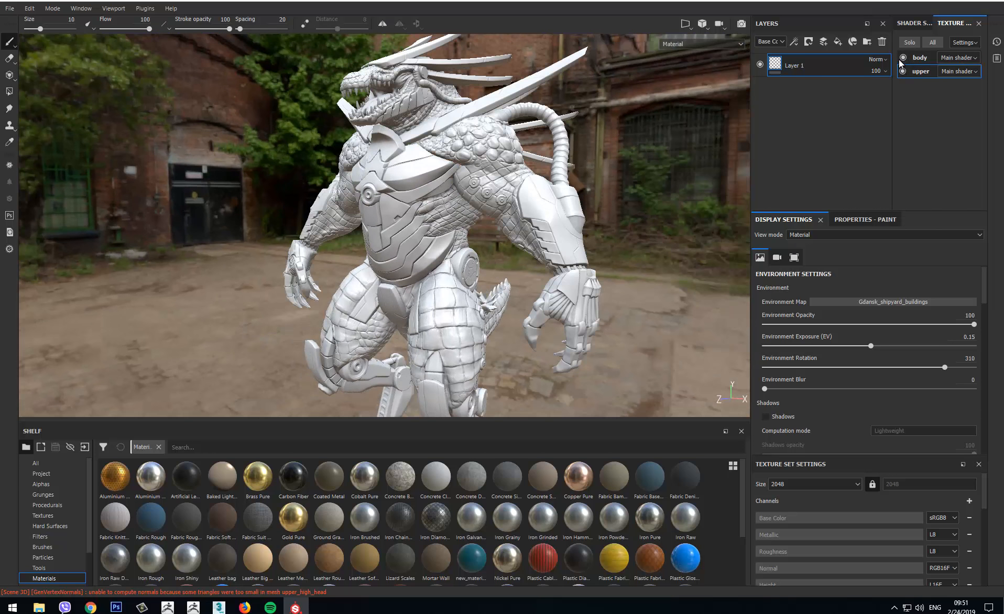
- Hide the body texture set and frame the remaining upper part of the creature closely
{"action": "left_click", "coordinate": [902, 57]}
{"action": "left_click_drag", "start_coordinate": [648, 141], "coordinate": [597, 202], "text": "alt"}
{"action": "scroll", "coordinate": [598, 203], "scroll_direction": "up", "scroll_amount": 3}
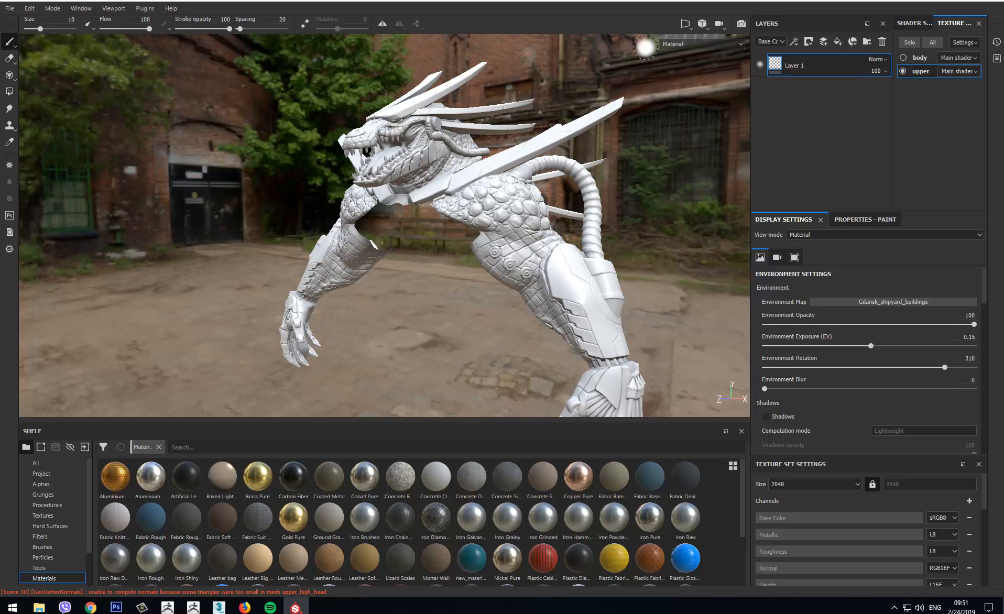
{"action": "left_click_drag", "start_coordinate": [238, 176], "coordinate": [259, 177], "text": "alt"}
{"action": "scroll", "coordinate": [258, 177], "scroll_direction": "up", "scroll_amount": 3}
{"action": "middle_click_drag", "start_coordinate": [335, 275], "coordinate": [355, 292], "text": "alt"}
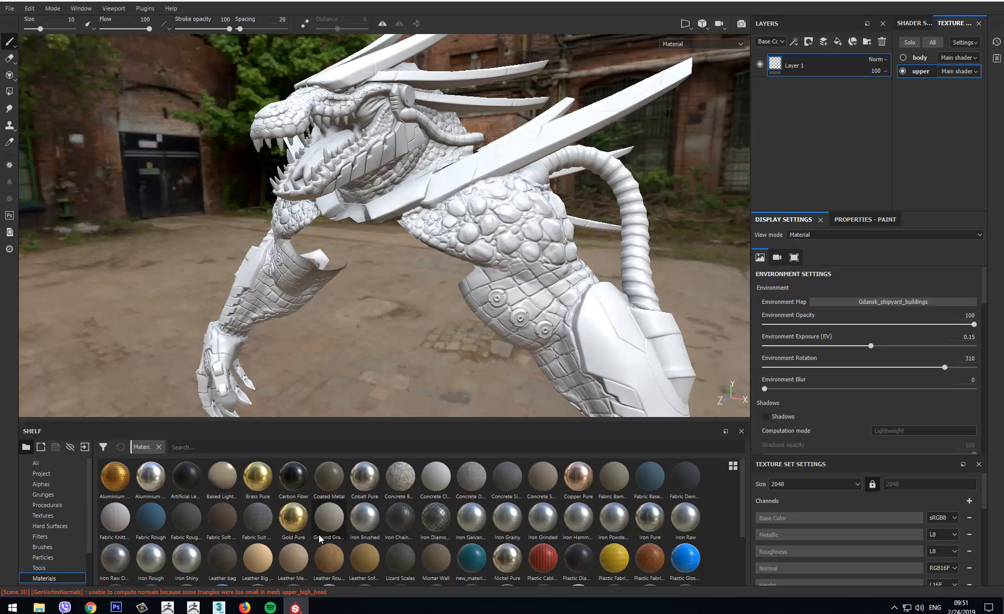
- Look through the shelf's tools, particles, brushes, filters and hard surfaces
{"action": "left_click", "coordinate": [43, 569]}
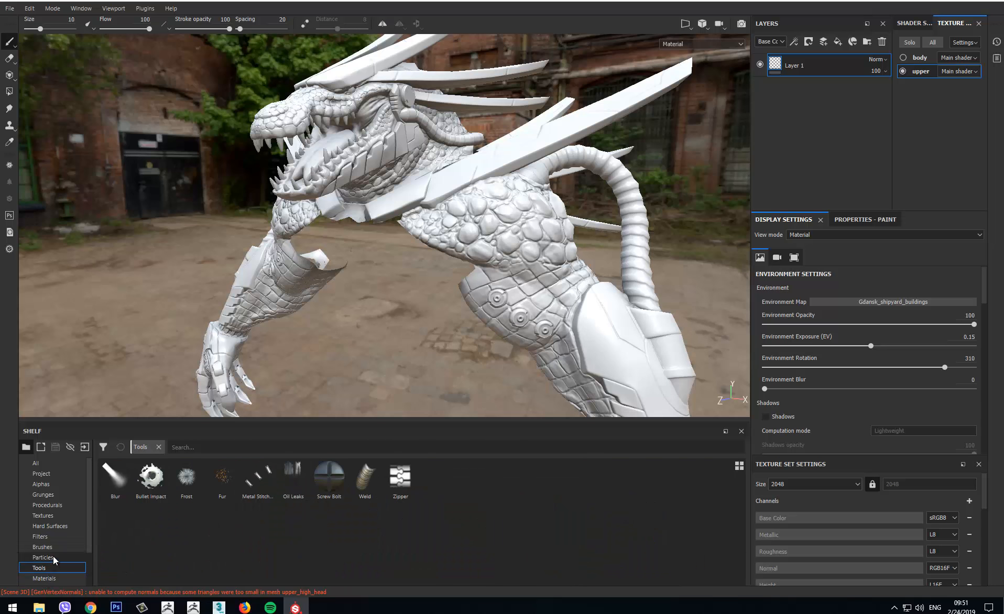
{"action": "left_click", "coordinate": [53, 557]}
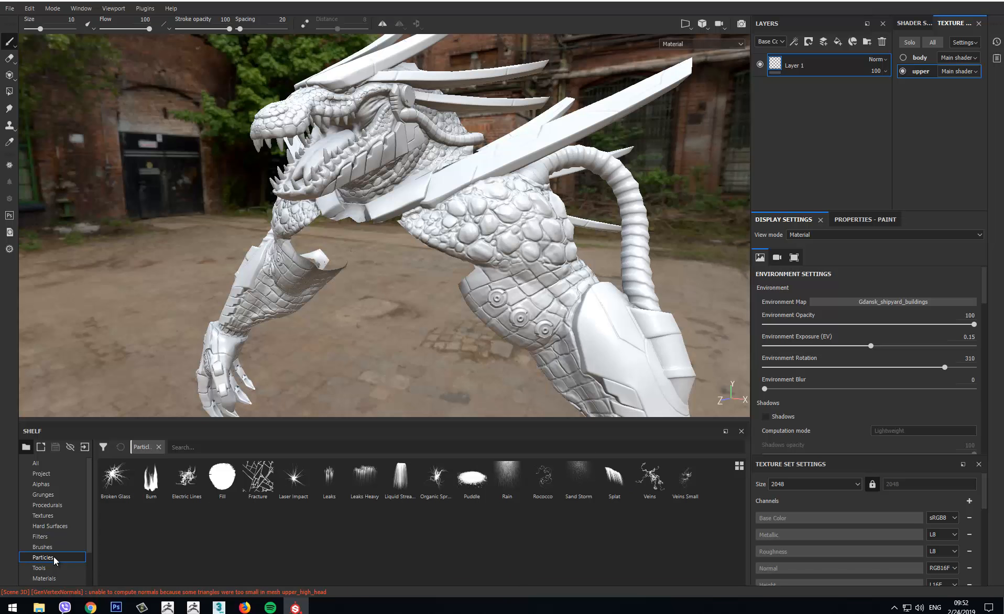
{"action": "left_click", "coordinate": [51, 546]}
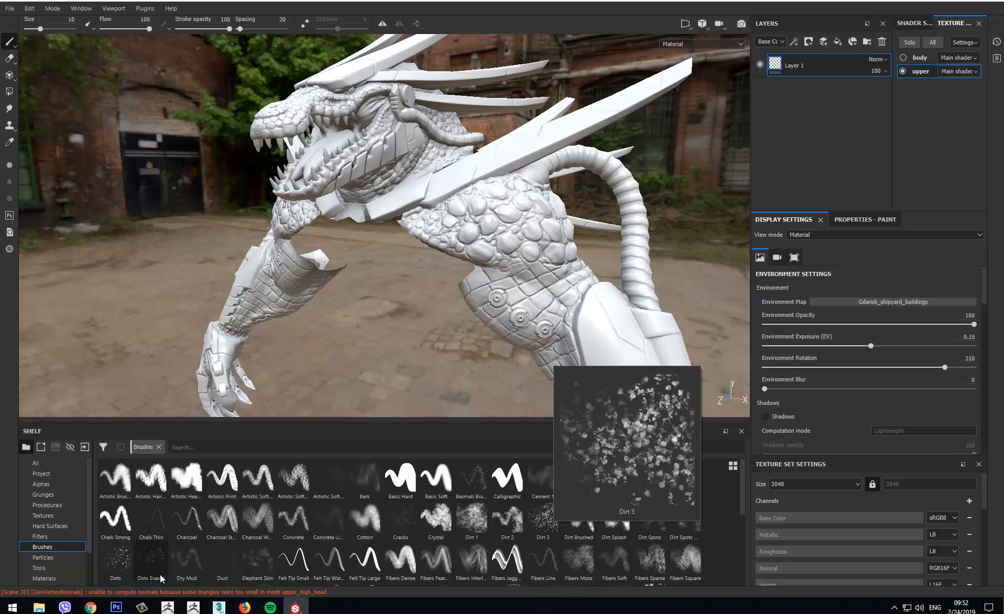
{"action": "left_click", "coordinate": [54, 534]}
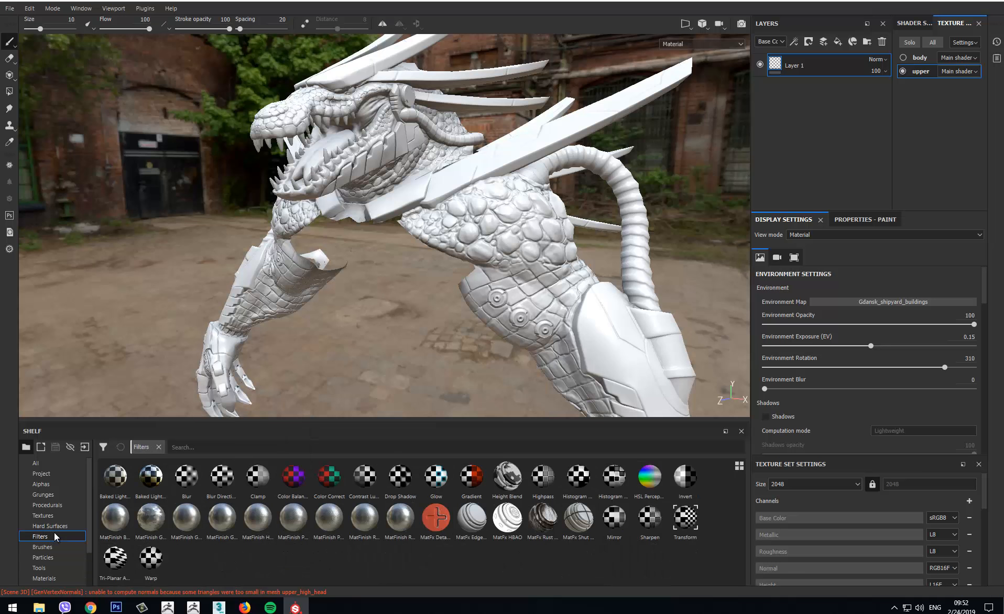
{"action": "left_click", "coordinate": [51, 526]}
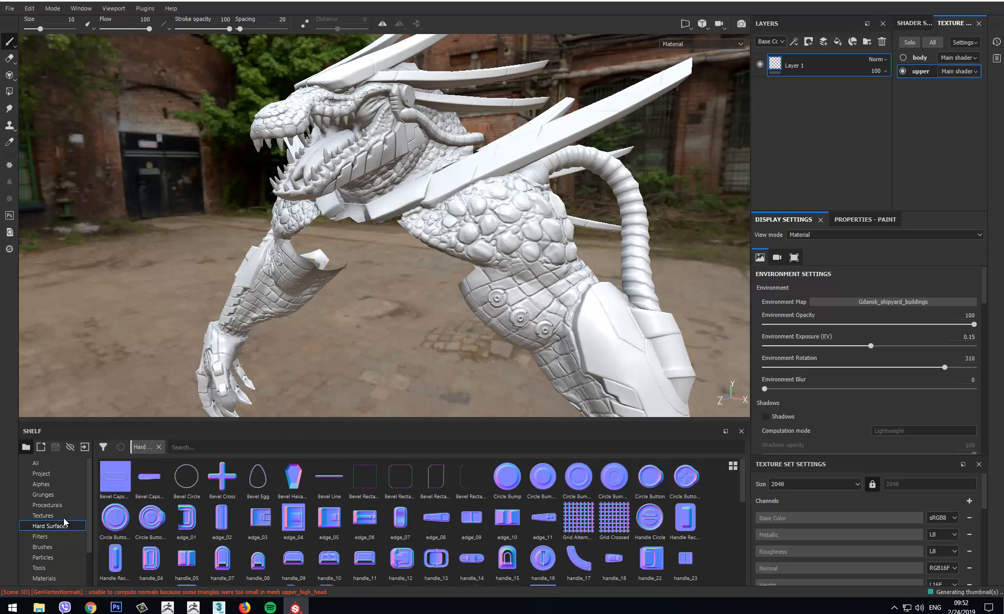
- Examine the shelf's textures, including the skin normal previews, followed by its procedurals and grunges
{"action": "left_click", "coordinate": [63, 516]}
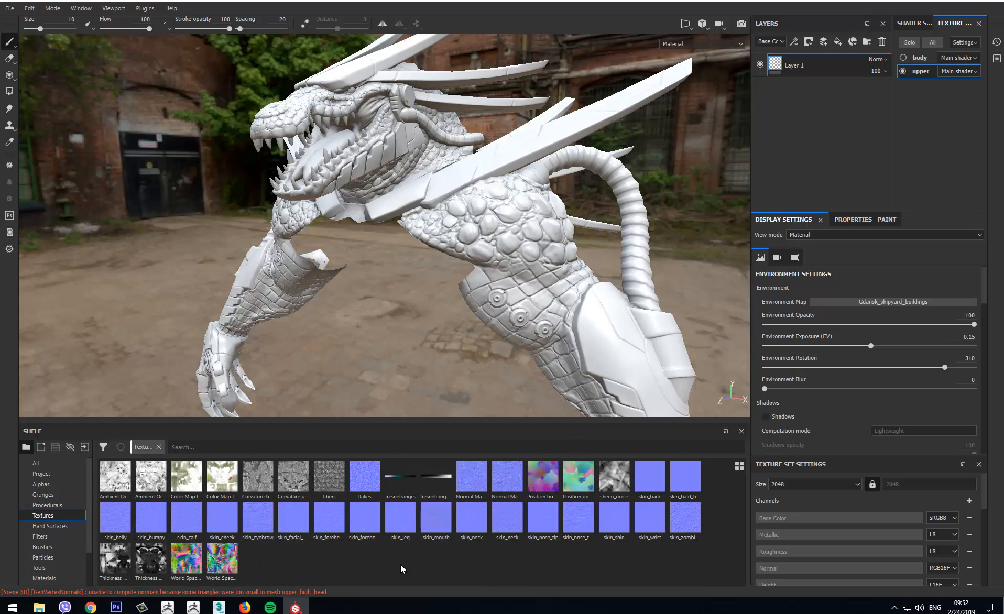
{"action": "mouse_move", "coordinate": [212, 526]}
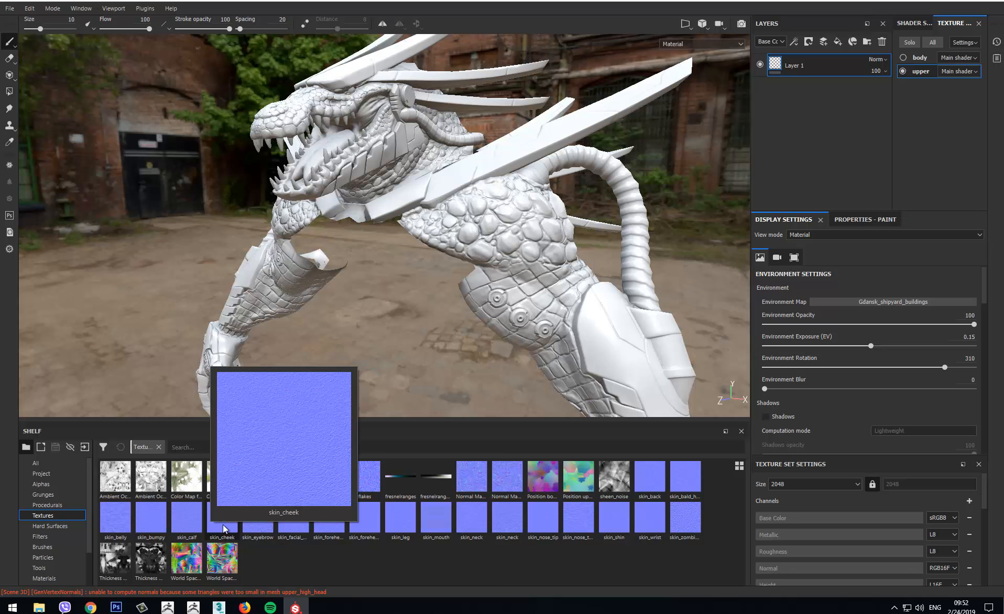
{"action": "mouse_move", "coordinate": [248, 525]}
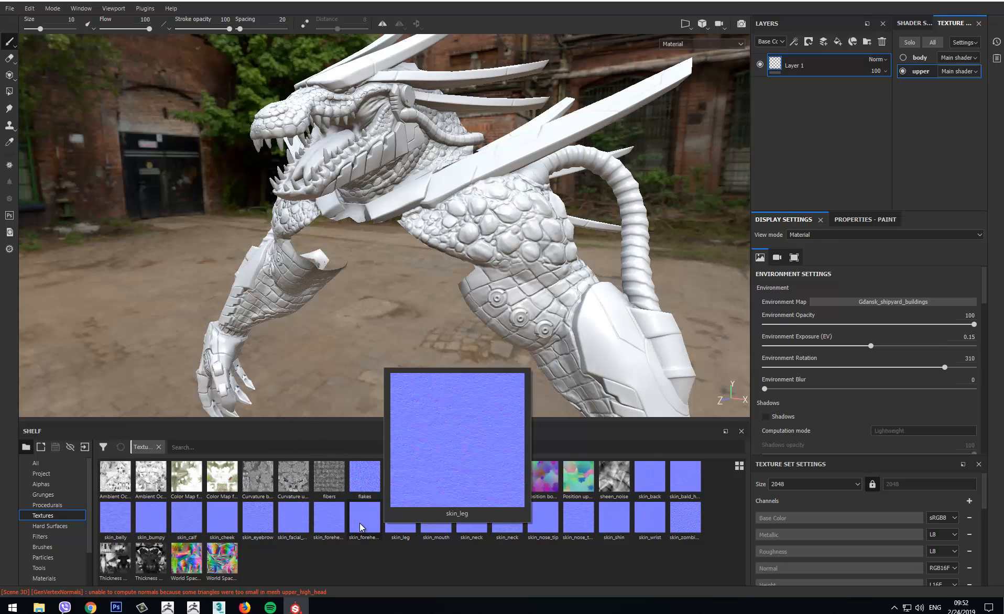
{"action": "left_click", "coordinate": [52, 505]}
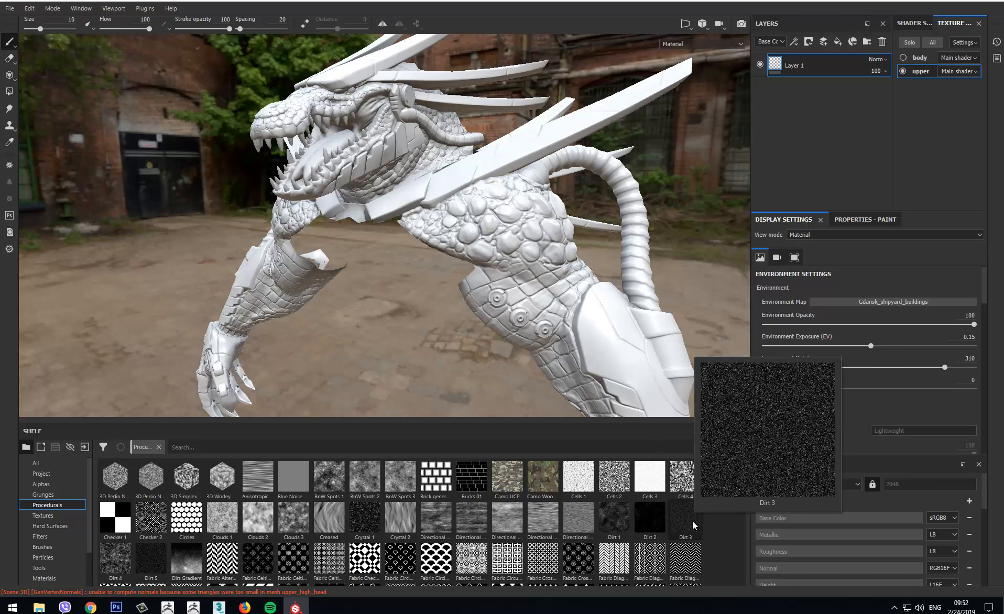
{"action": "left_click", "coordinate": [64, 494]}
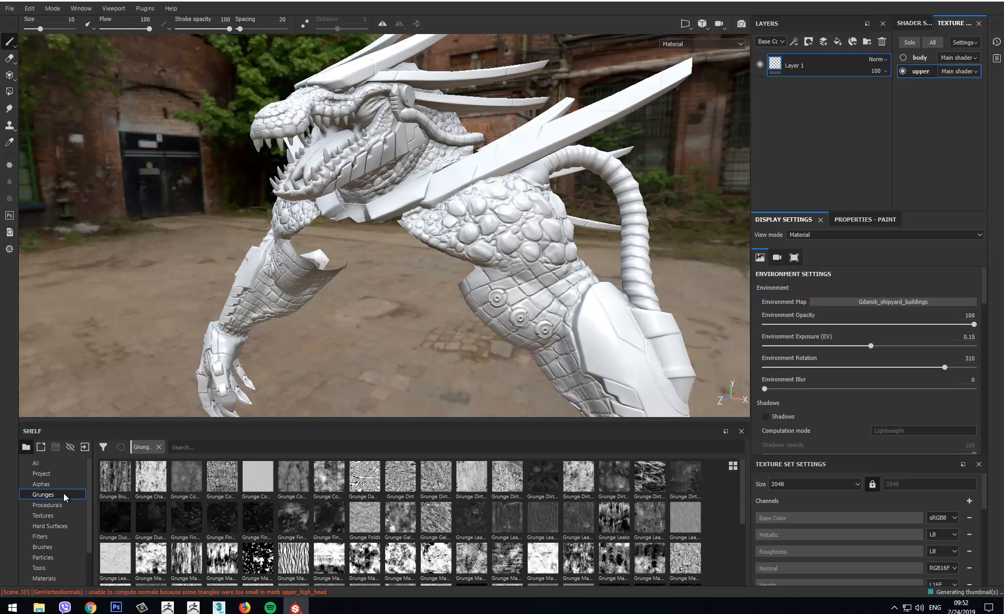
- Browse the alphas, previewing fingerprint and handprint shapes, and view the project's own baked maps
{"action": "left_click", "coordinate": [64, 486]}
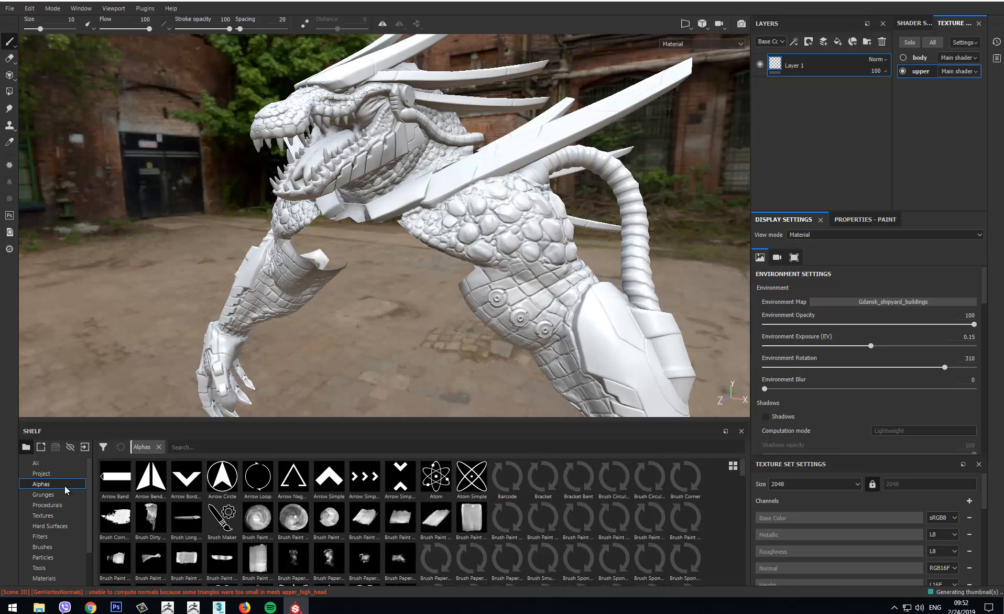
{"action": "scroll", "coordinate": [421, 531], "scroll_direction": "down", "scroll_amount": 3}
{"action": "scroll", "coordinate": [421, 531], "scroll_direction": "down", "scroll_amount": 3}
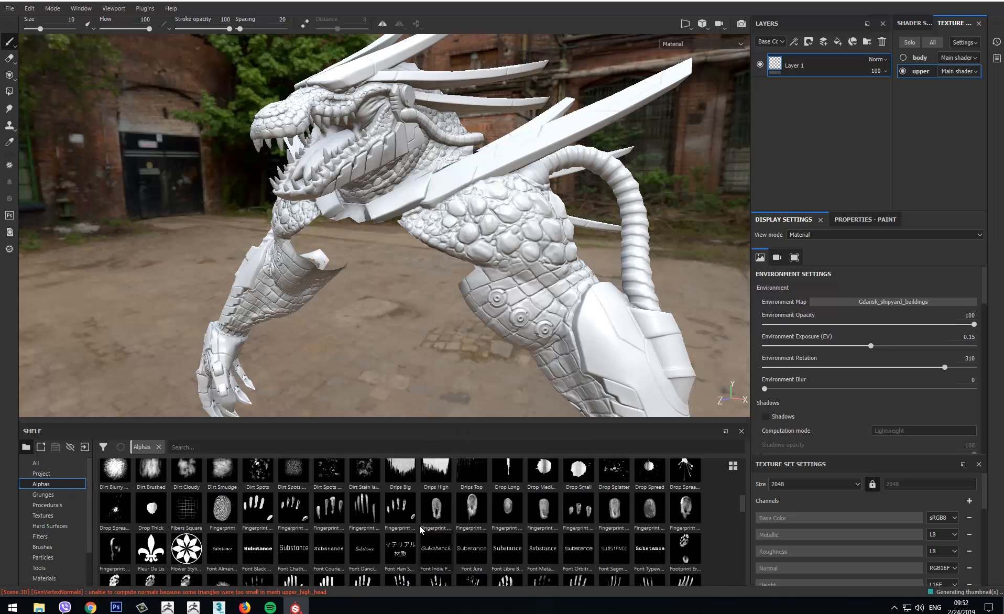
{"action": "mouse_move", "coordinate": [407, 510]}
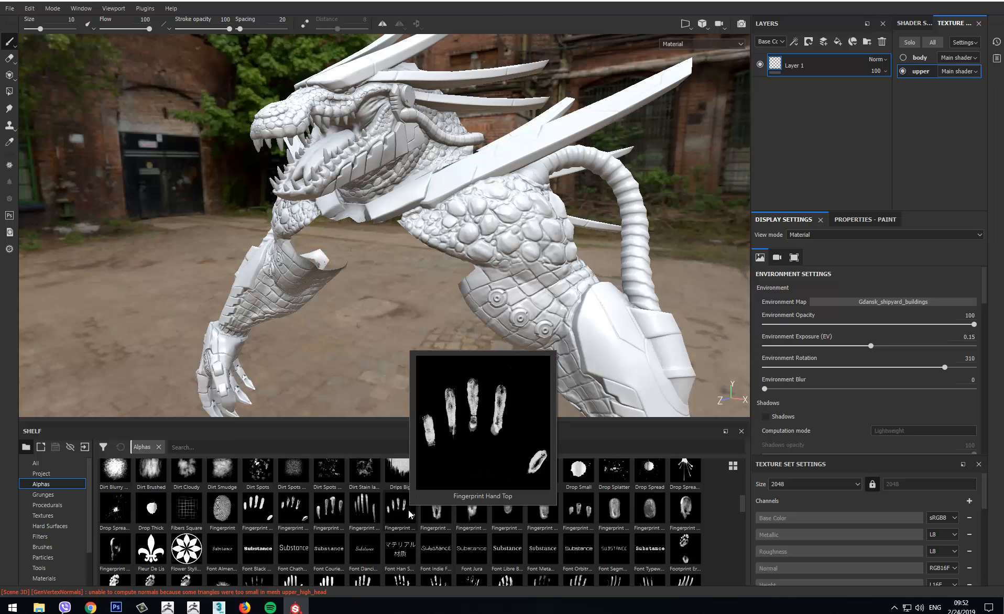
{"action": "scroll", "coordinate": [407, 510], "scroll_direction": "down", "scroll_amount": 3}
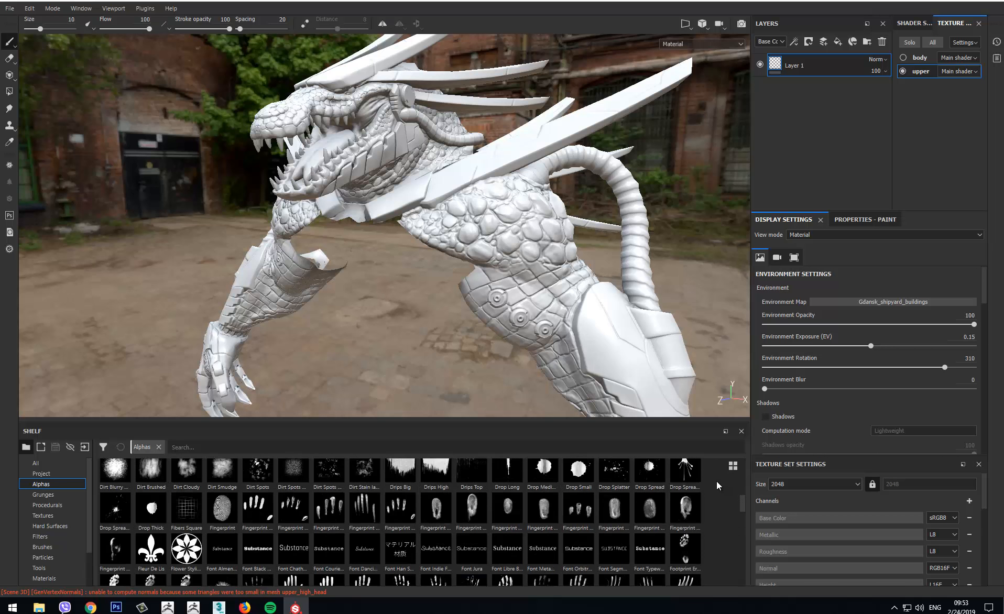
{"action": "scroll", "coordinate": [743, 517], "scroll_direction": "up", "scroll_amount": 1}
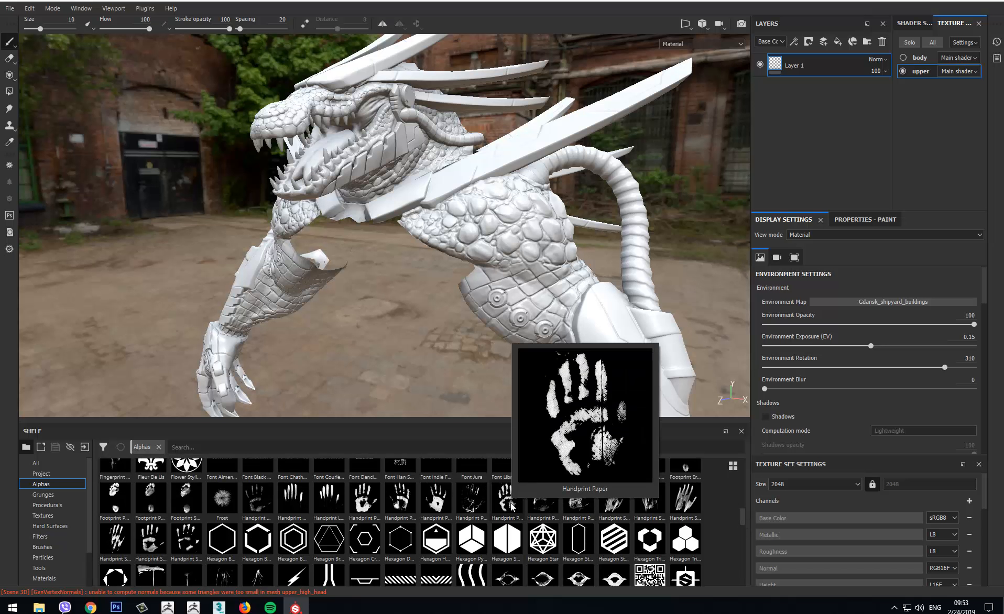
{"action": "mouse_move", "coordinate": [312, 506]}
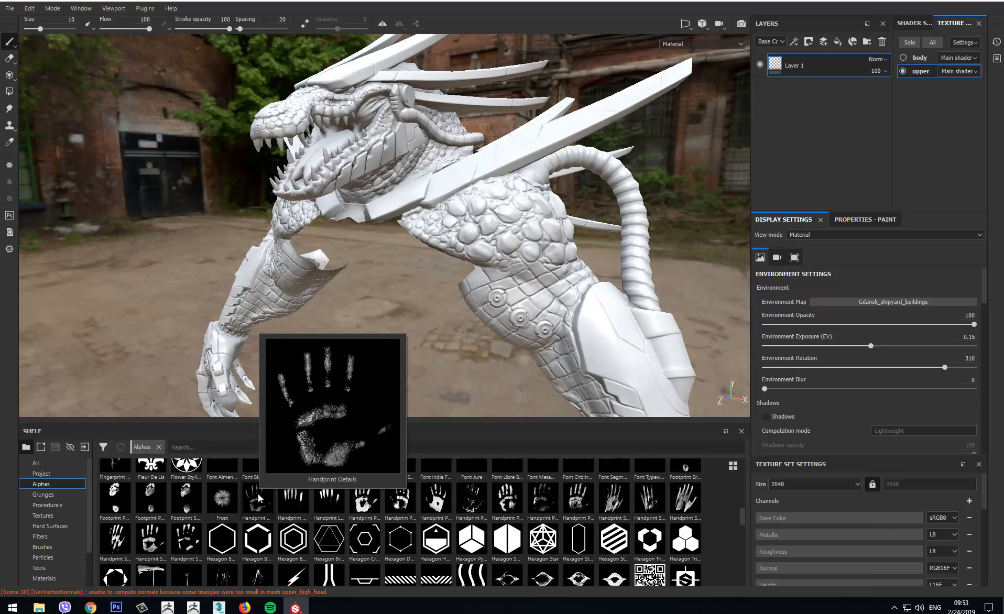
{"action": "left_click", "coordinate": [42, 474]}
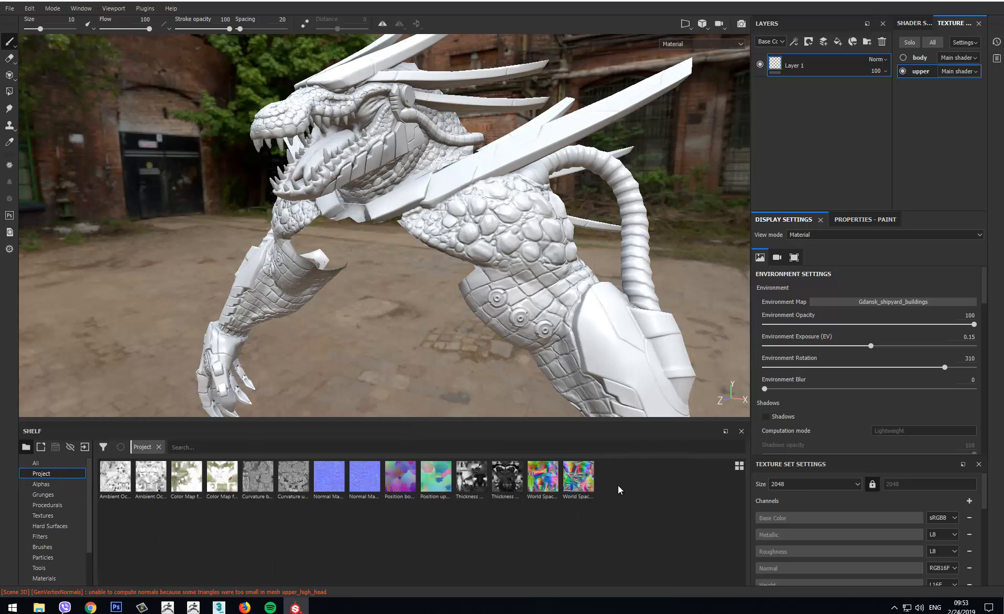
- Browse the full range of base materials in the shelf and preview a few of them
{"action": "left_click_drag", "start_coordinate": [90, 497], "coordinate": [86, 553]}
{"action": "left_click", "coordinate": [57, 534]}
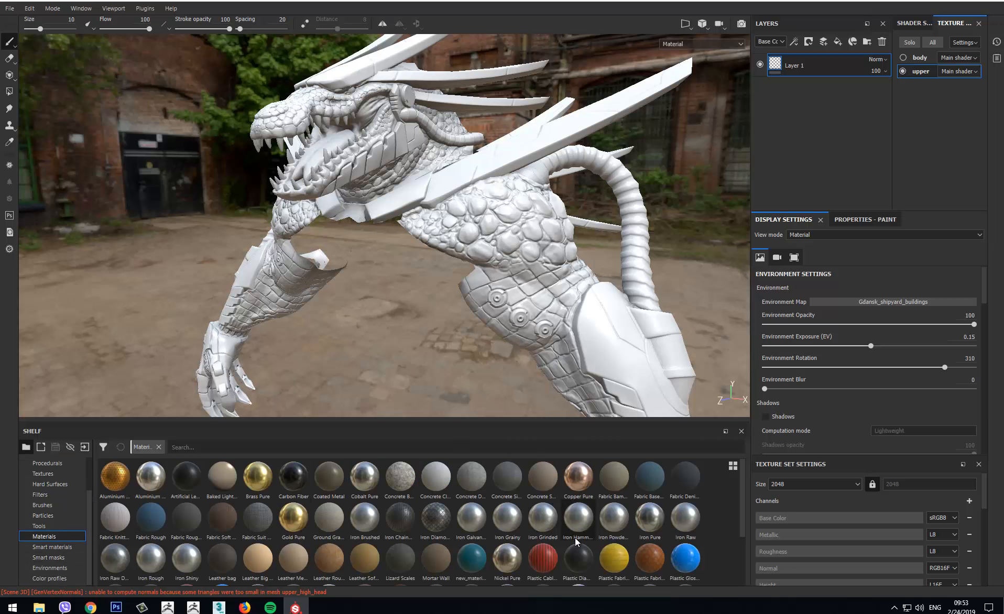
{"action": "scroll", "coordinate": [574, 537], "scroll_direction": "down", "scroll_amount": 2}
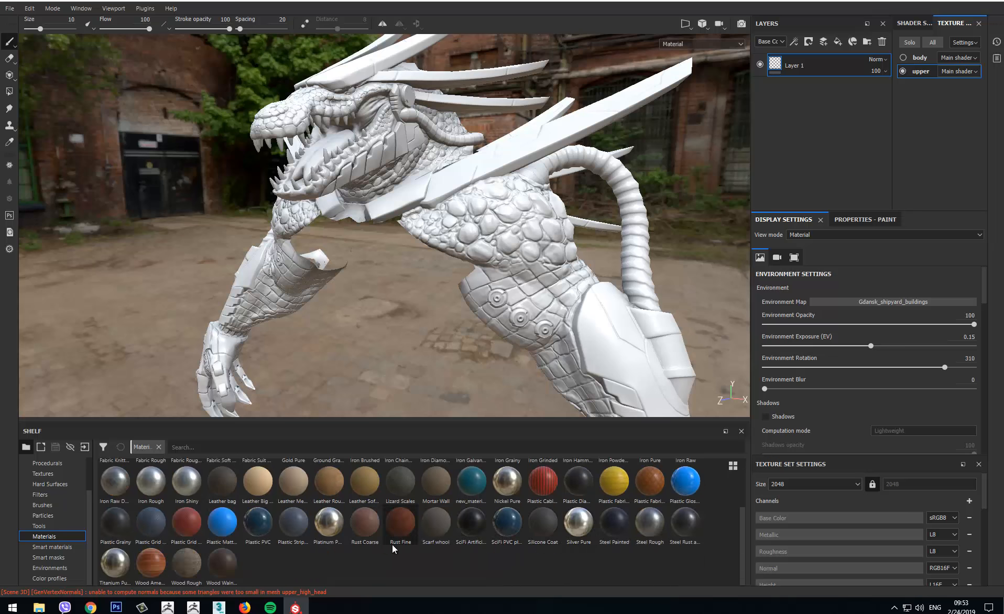
{"action": "scroll", "coordinate": [391, 547], "scroll_direction": "up", "scroll_amount": 2}
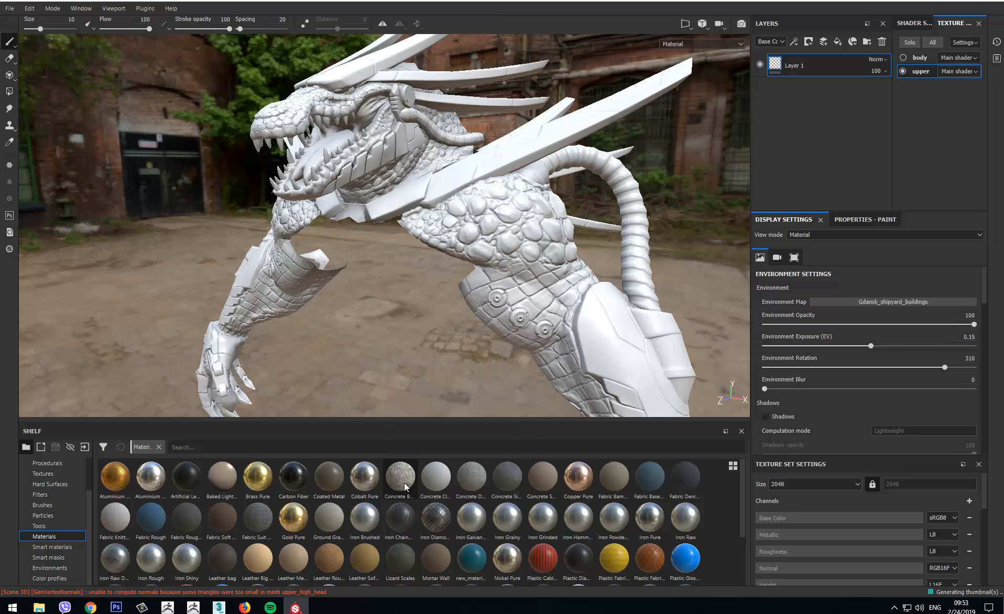
{"action": "mouse_move", "coordinate": [403, 483]}
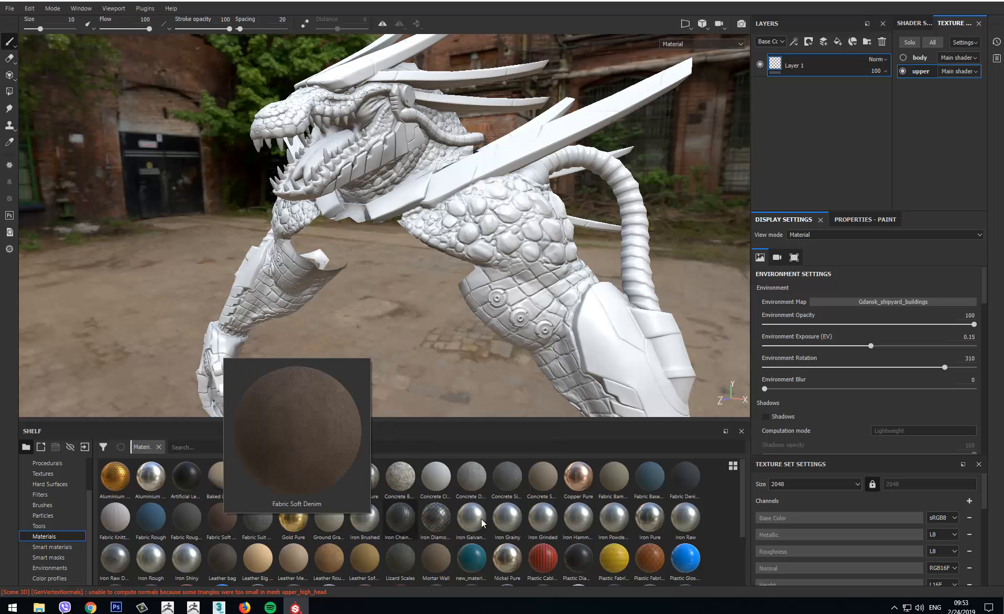
{"action": "scroll", "coordinate": [579, 523], "scroll_direction": "down", "scroll_amount": 2}
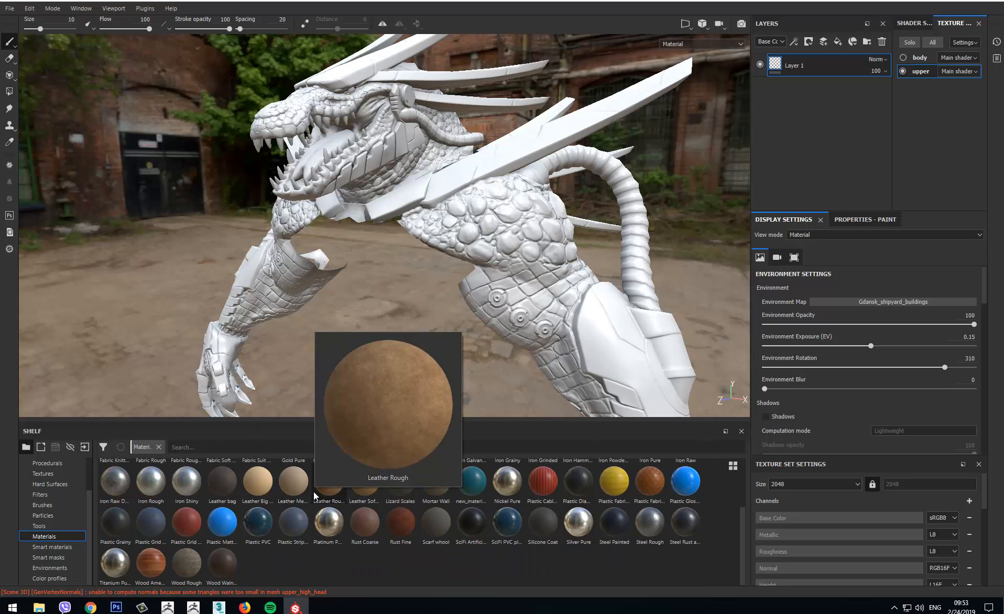
- Examine the smart materials, including Steel Painted, and look over the smart masks, environments, color profiles and filters
{"action": "left_click", "coordinate": [45, 547]}
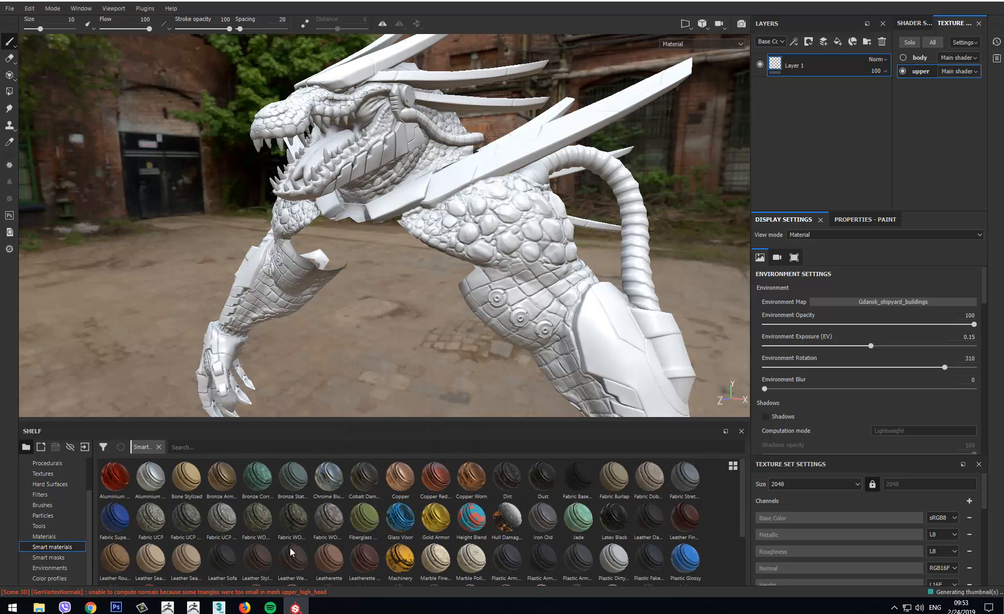
{"action": "scroll", "coordinate": [404, 543], "scroll_direction": "down", "scroll_amount": 2}
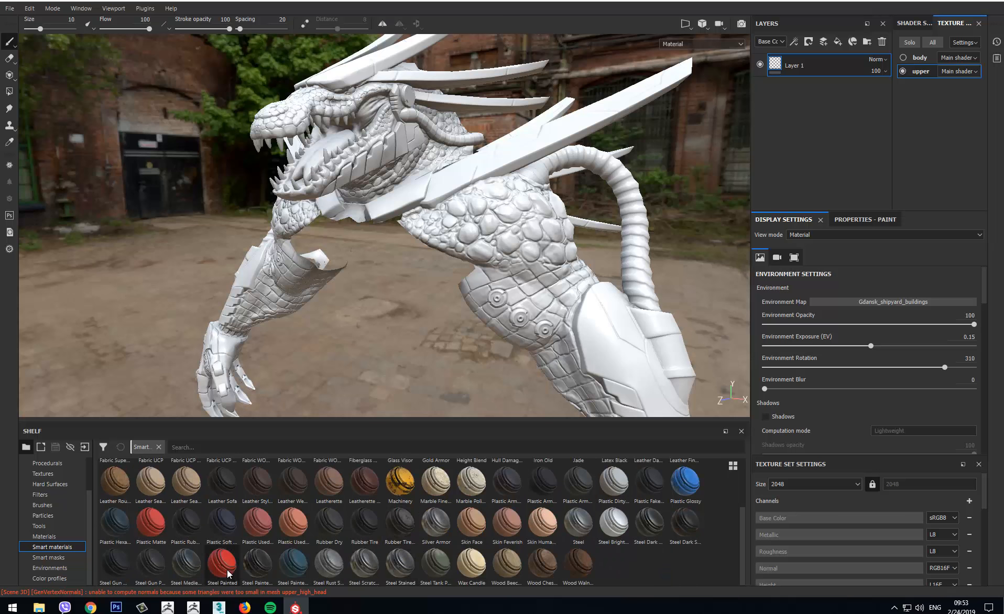
{"action": "mouse_move", "coordinate": [227, 570]}
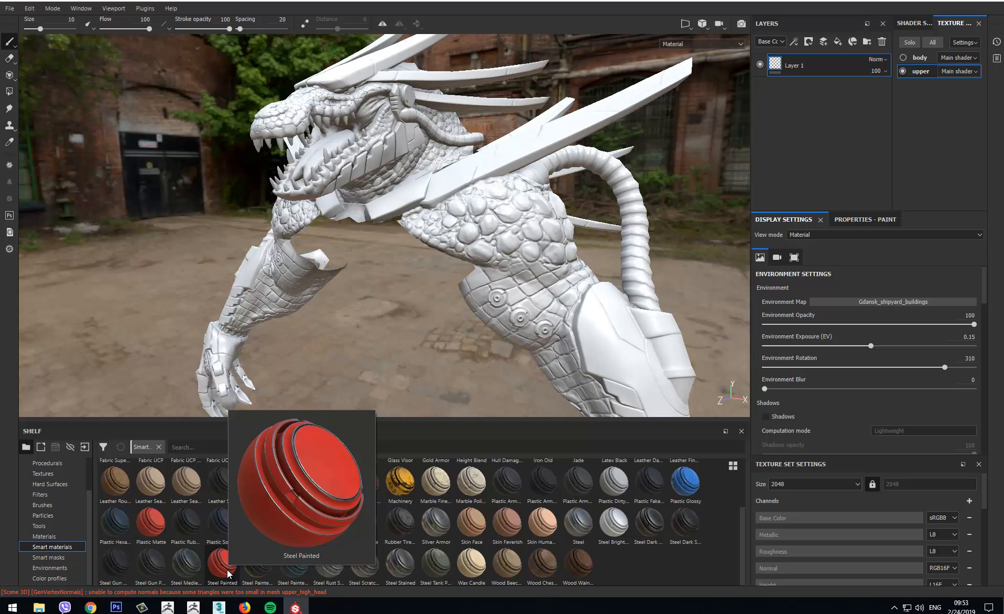
{"action": "left_click", "coordinate": [40, 558]}
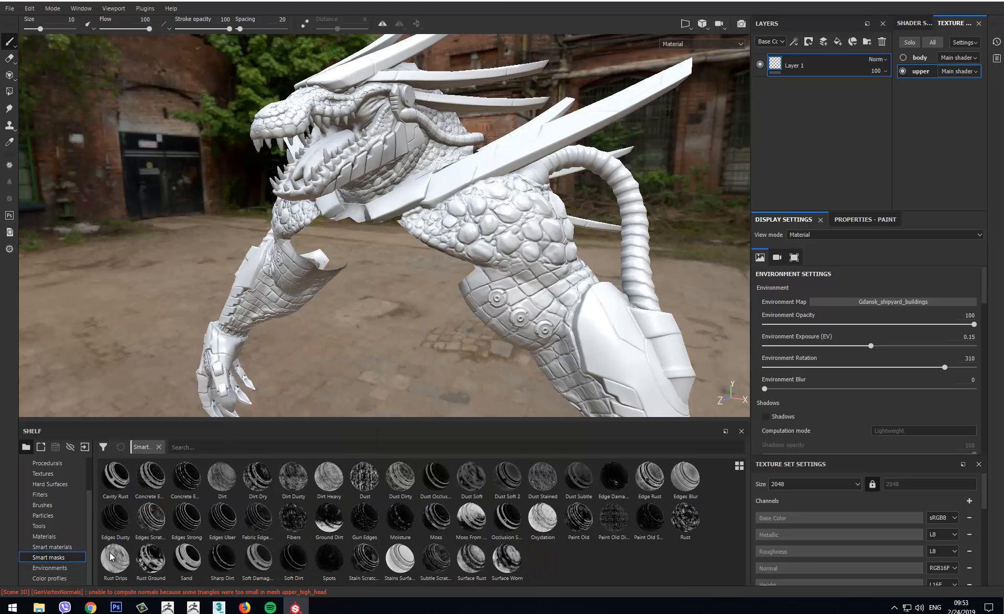
{"action": "left_click", "coordinate": [56, 569]}
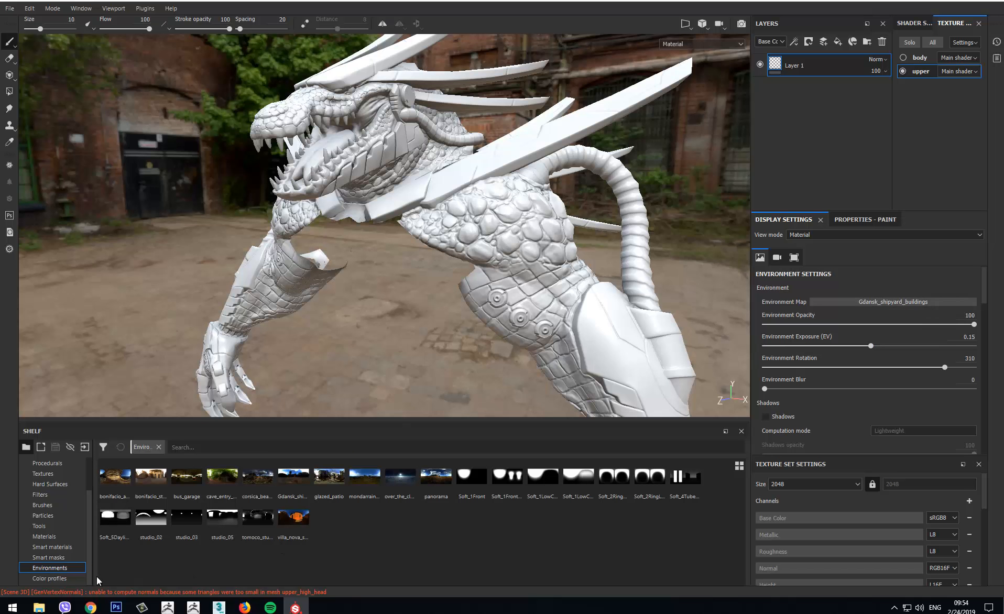
{"action": "left_click", "coordinate": [74, 579]}
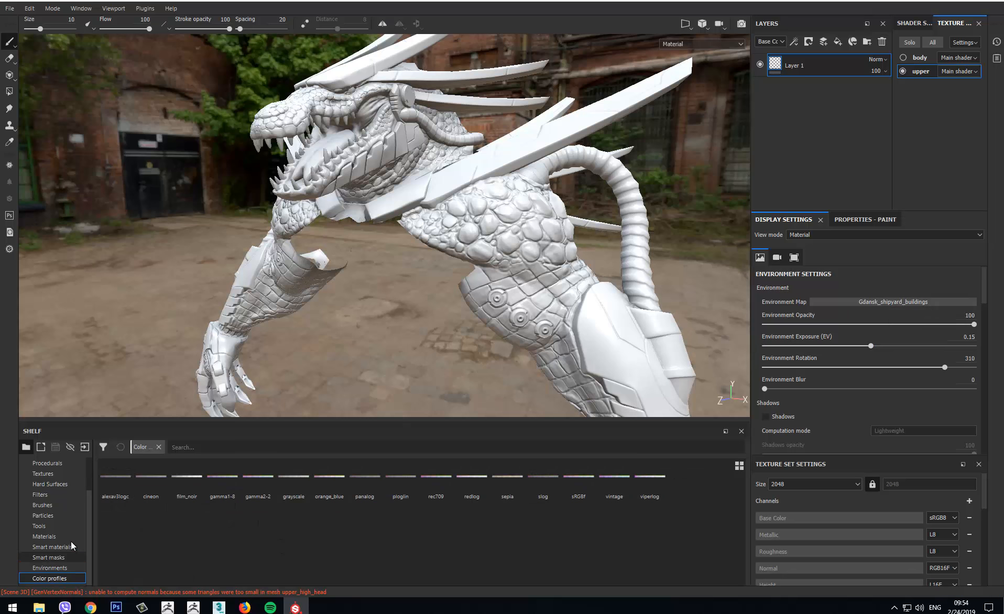
{"action": "left_click", "coordinate": [58, 493]}
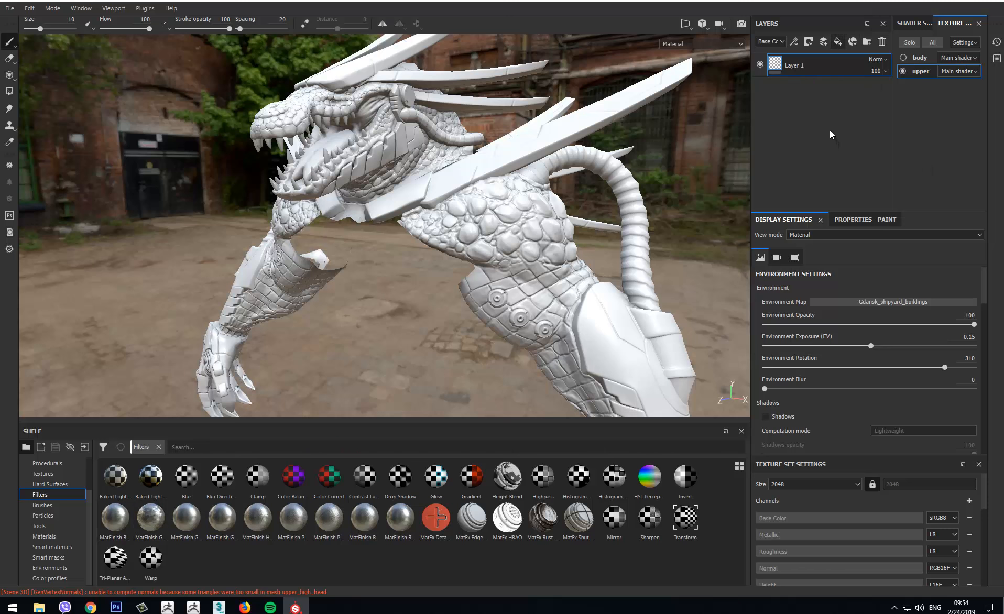
- Add a fill layer to the upper texture set and name it Base_color
{"action": "left_click", "coordinate": [837, 42]}
{"action": "double_click", "coordinate": [805, 66]}
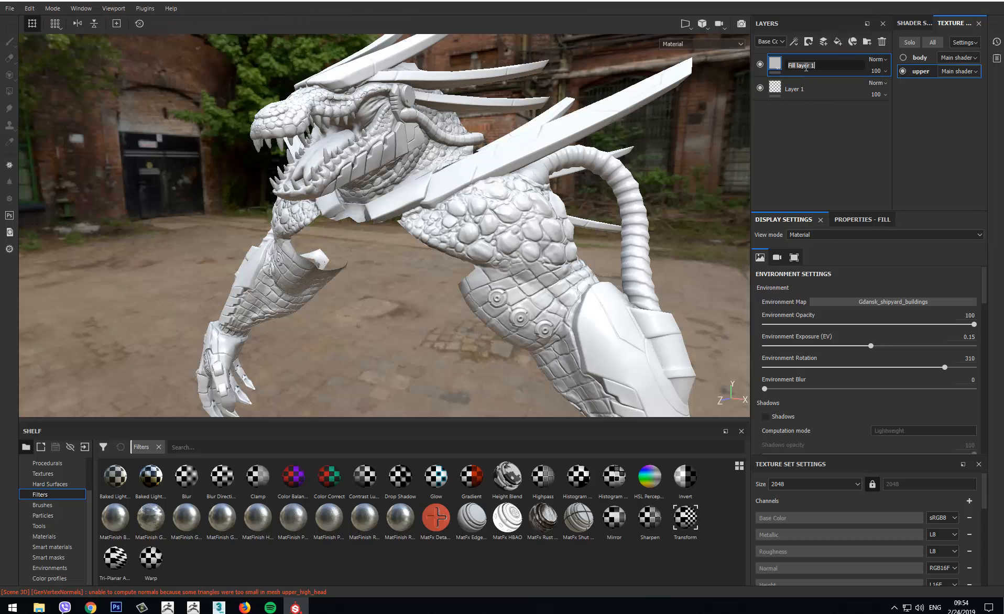
{"action": "type", "text": "Base_color"}
{"action": "key", "text": "Return"}
- Restrict the Base_color fill layer to the color channel by disabling metal, rough, nrm and height, with the shelf textures displayed
{"action": "left_click", "coordinate": [46, 475]}
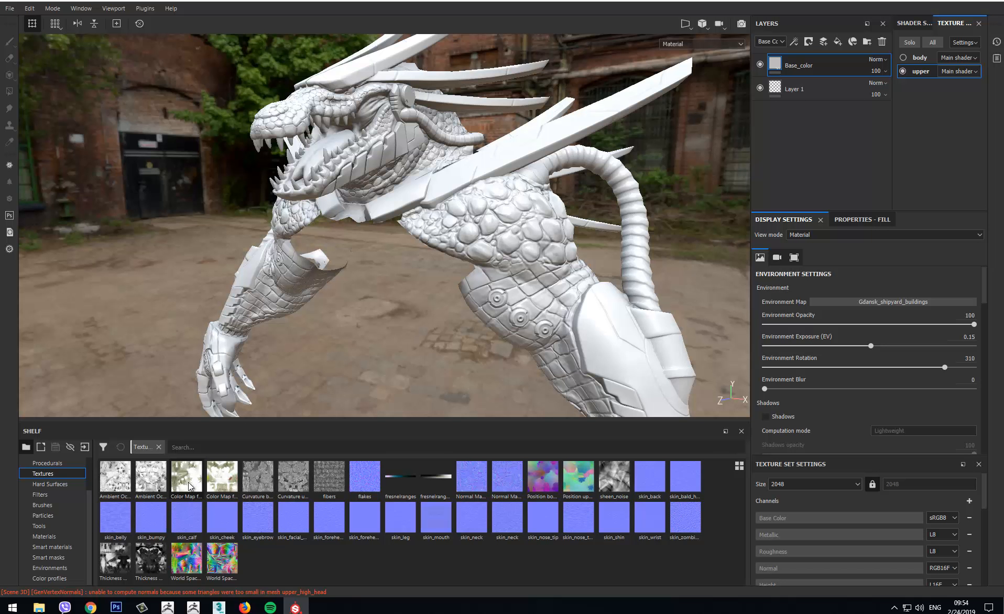
{"action": "mouse_move", "coordinate": [234, 484]}
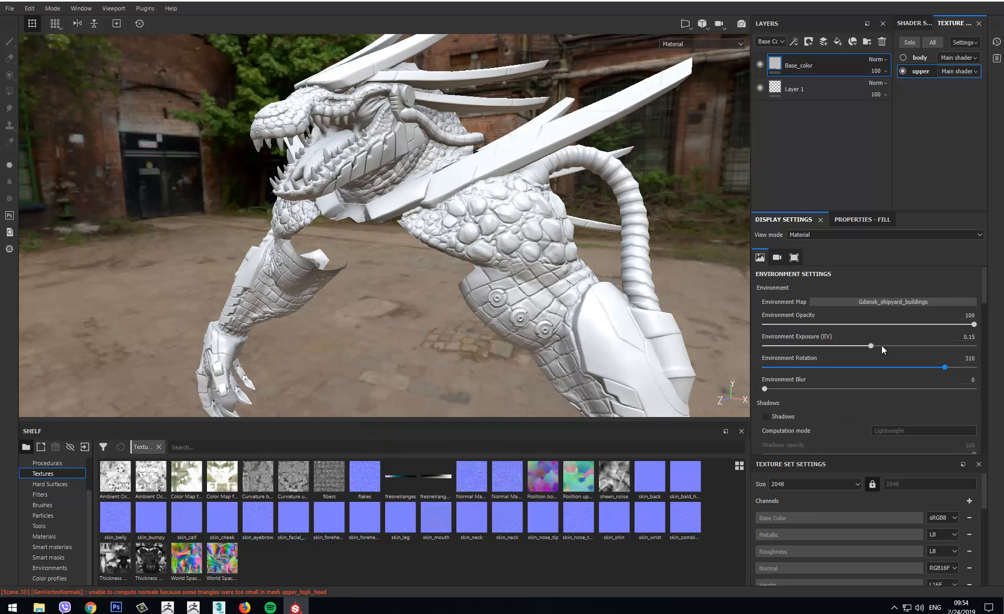
{"action": "left_click", "coordinate": [858, 220]}
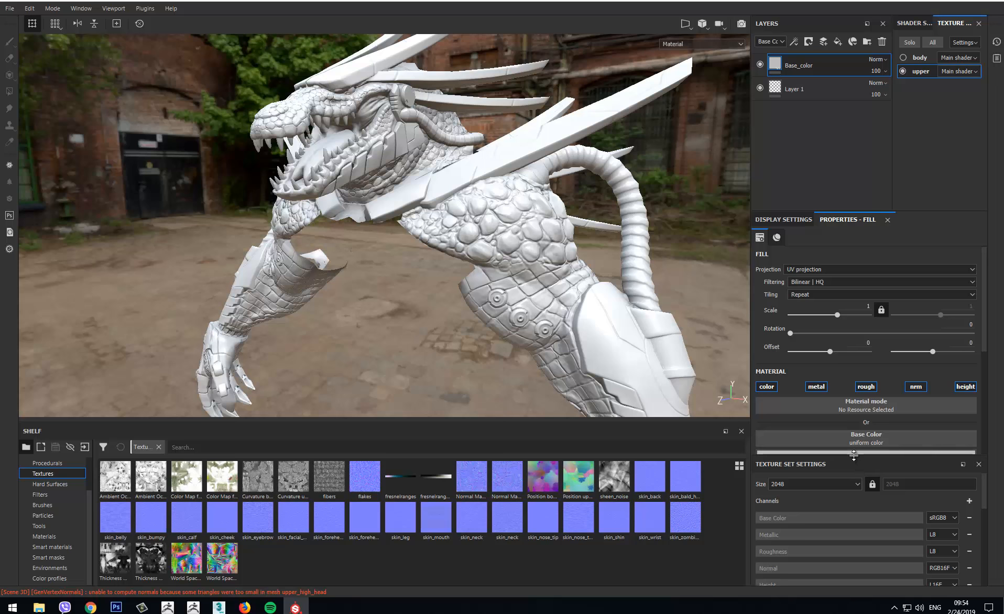
{"action": "left_click_drag", "start_coordinate": [853, 464], "coordinate": [857, 542]}
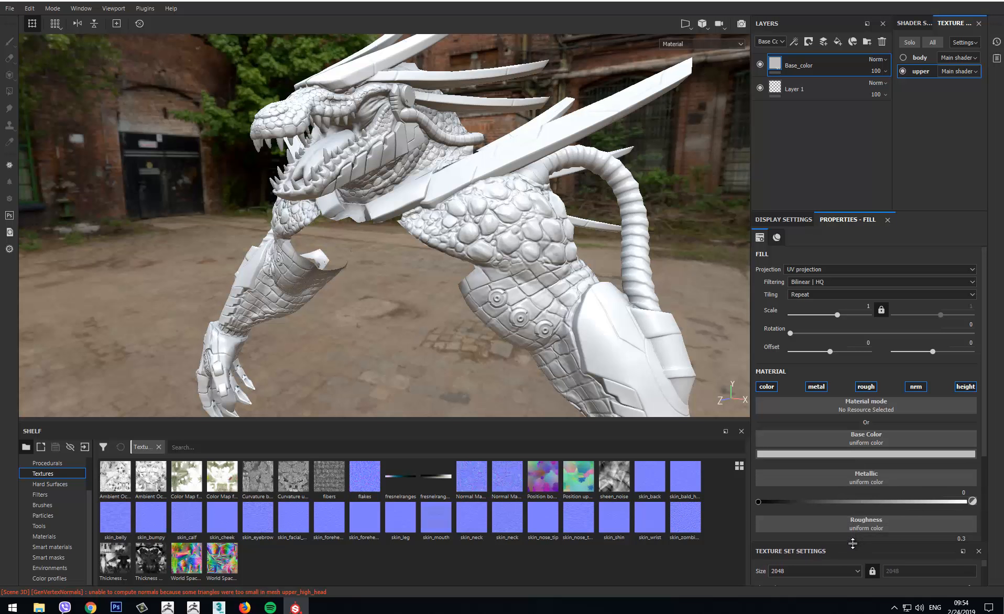
{"action": "scroll", "coordinate": [878, 378], "scroll_direction": "down", "scroll_amount": 3}
{"action": "scroll", "coordinate": [878, 378], "scroll_direction": "up", "scroll_amount": 3}
{"action": "left_click", "coordinate": [816, 387]}
{"action": "left_click", "coordinate": [865, 387]}
{"action": "left_click", "coordinate": [916, 387]}
{"action": "left_click", "coordinate": [962, 387]}
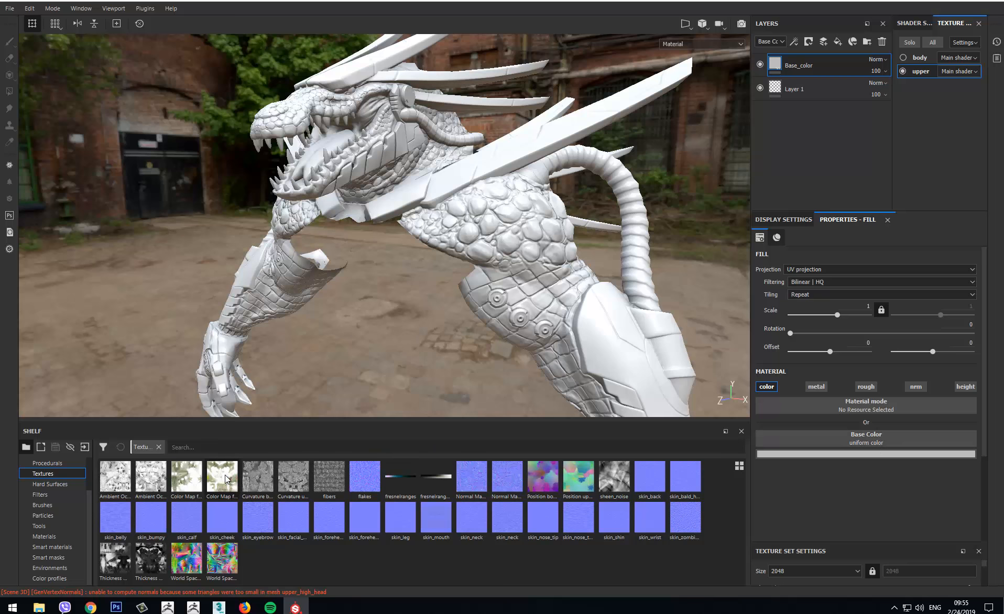
- Assign the Color Map from Mesh upper texture to the Base_color layer's base color and check it on the creature
{"action": "left_click_drag", "start_coordinate": [222, 476], "coordinate": [901, 438]}
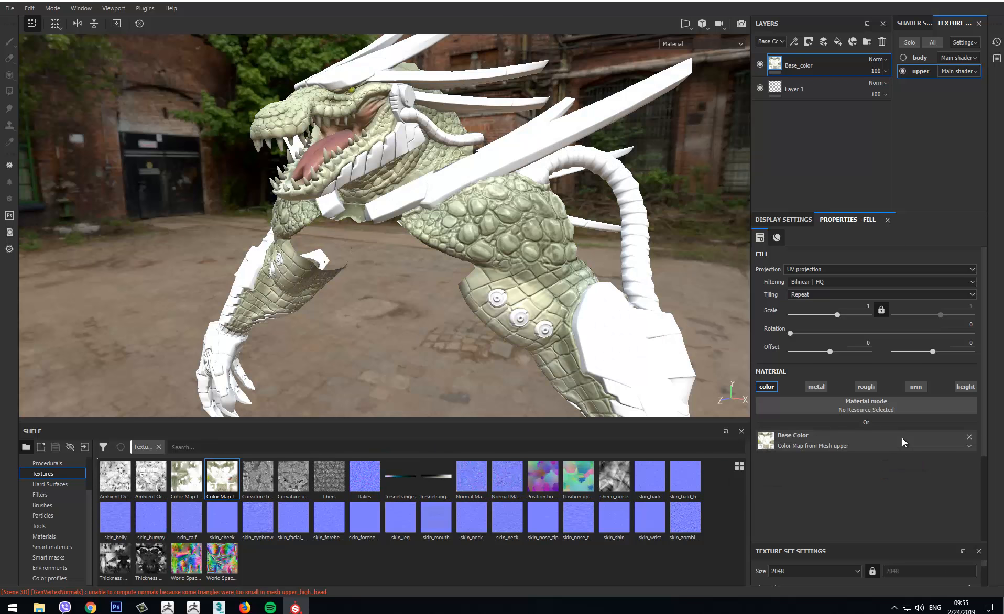
{"action": "scroll", "coordinate": [297, 298], "scroll_direction": "up", "scroll_amount": 5}
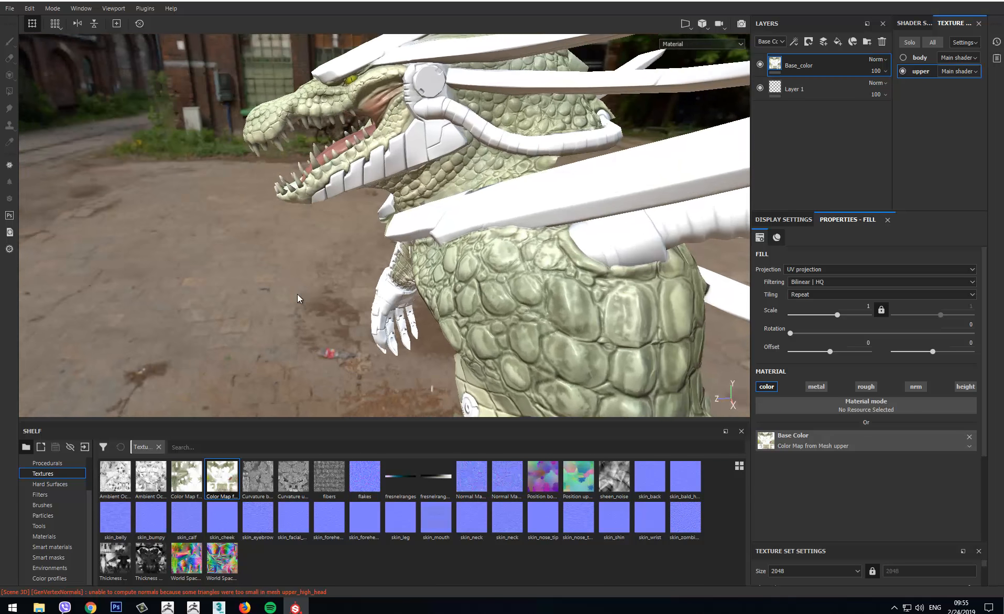
{"action": "scroll", "coordinate": [297, 299], "scroll_direction": "down", "scroll_amount": 5}
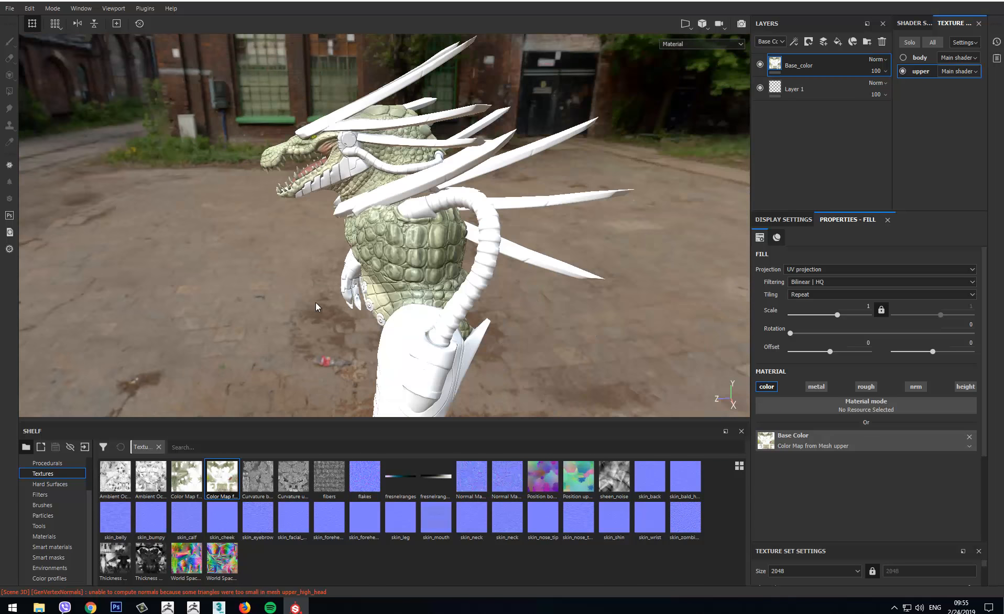
{"action": "left_click_drag", "start_coordinate": [309, 301], "coordinate": [713, 250], "text": "alt"}
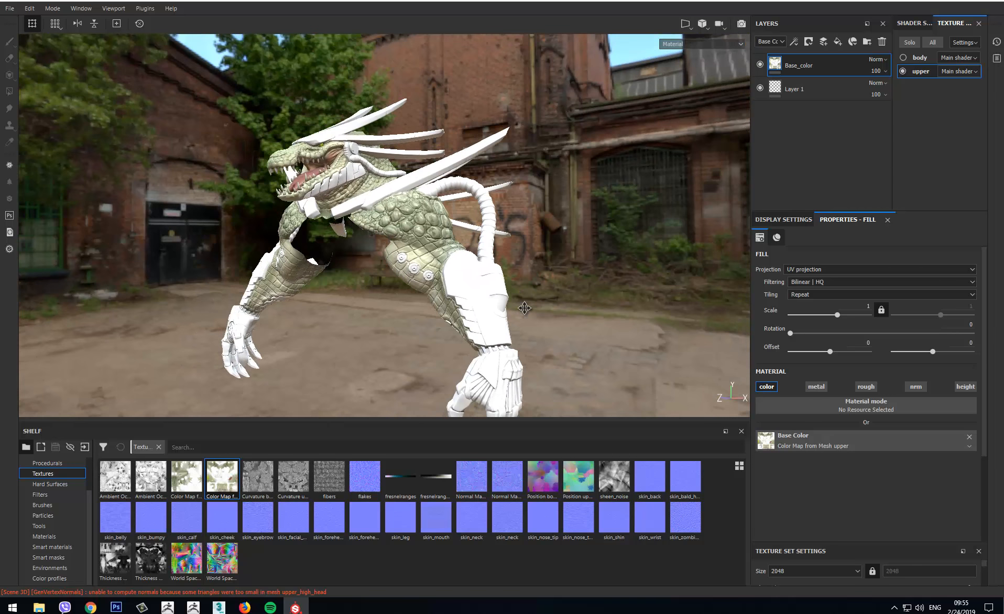
{"action": "scroll", "coordinate": [453, 393], "scroll_direction": "up", "scroll_amount": 5}
{"action": "scroll", "coordinate": [454, 393], "scroll_direction": "up", "scroll_amount": 3}
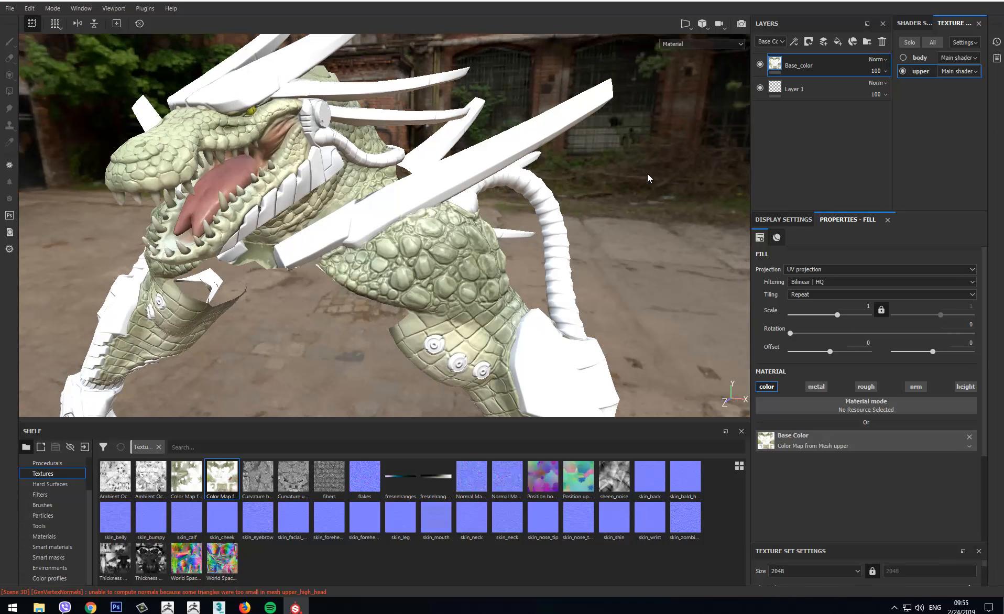
- Add a folder above the Base_color layer and name it metal
{"action": "left_click", "coordinate": [865, 44]}
{"action": "double_click", "coordinate": [802, 66]}
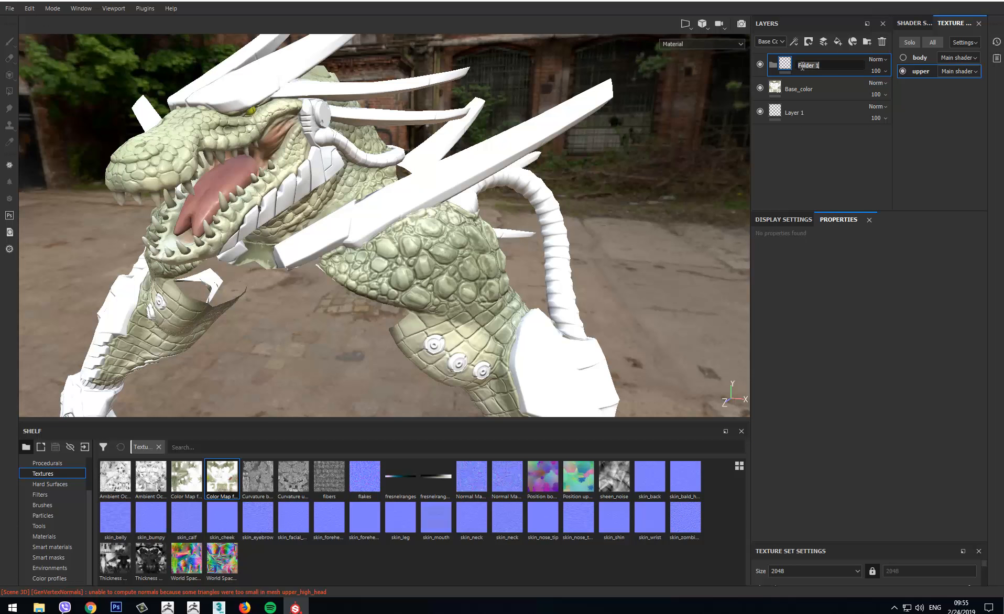
{"action": "type", "text": "metal"}
{"action": "key", "text": "Return"}
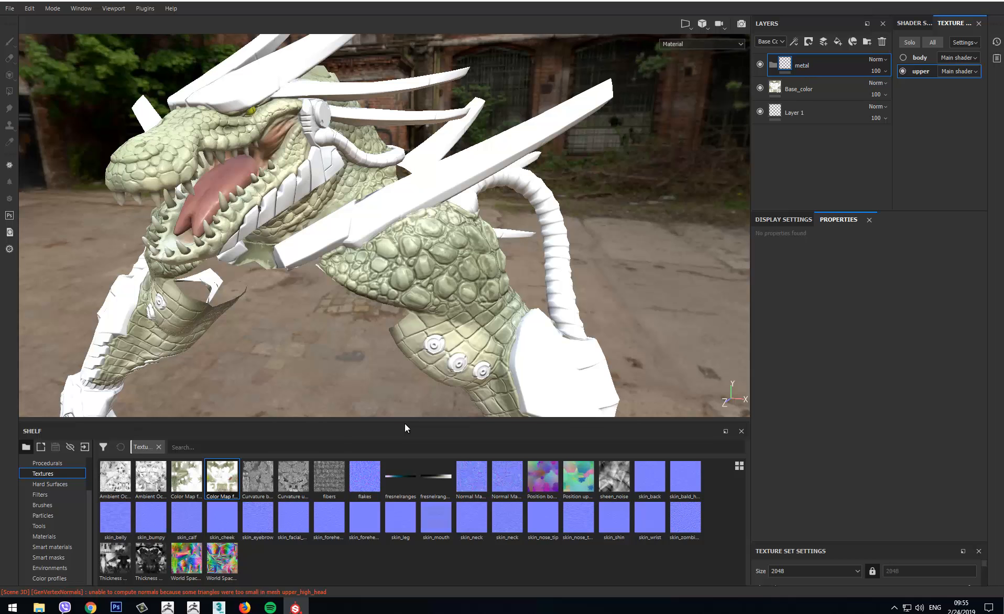
- Add a color selection mask to the metal folder and pick the white ID color of the creature's armor parts
{"action": "right_click", "coordinate": [831, 67]}
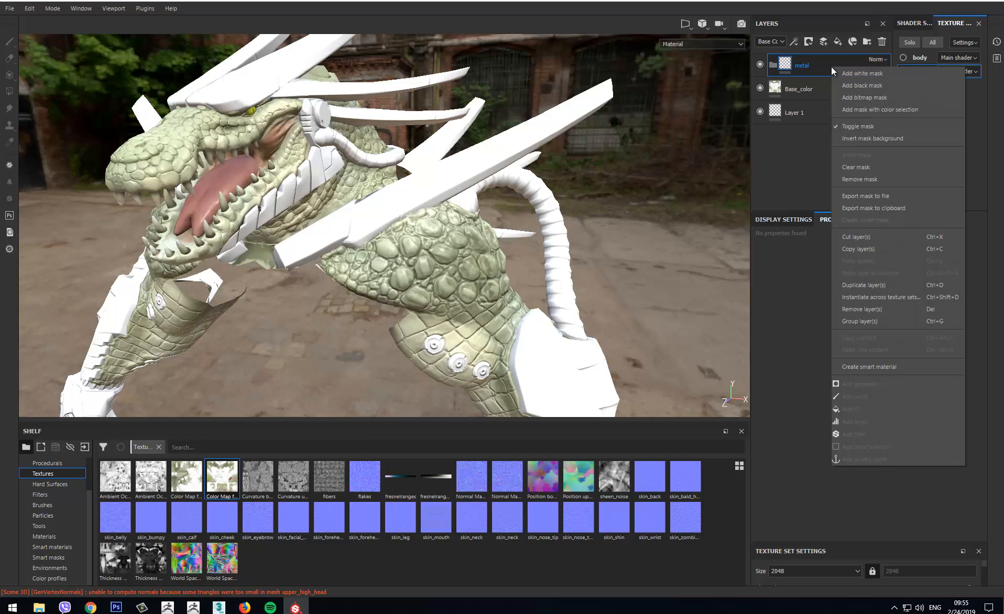
{"action": "right_click", "coordinate": [826, 64]}
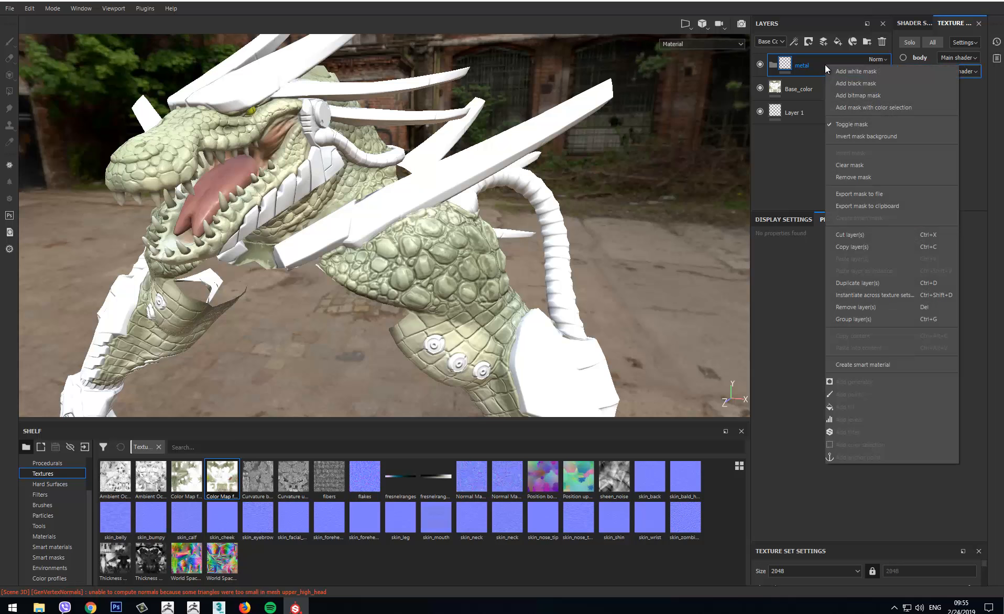
{"action": "left_click", "coordinate": [871, 108]}
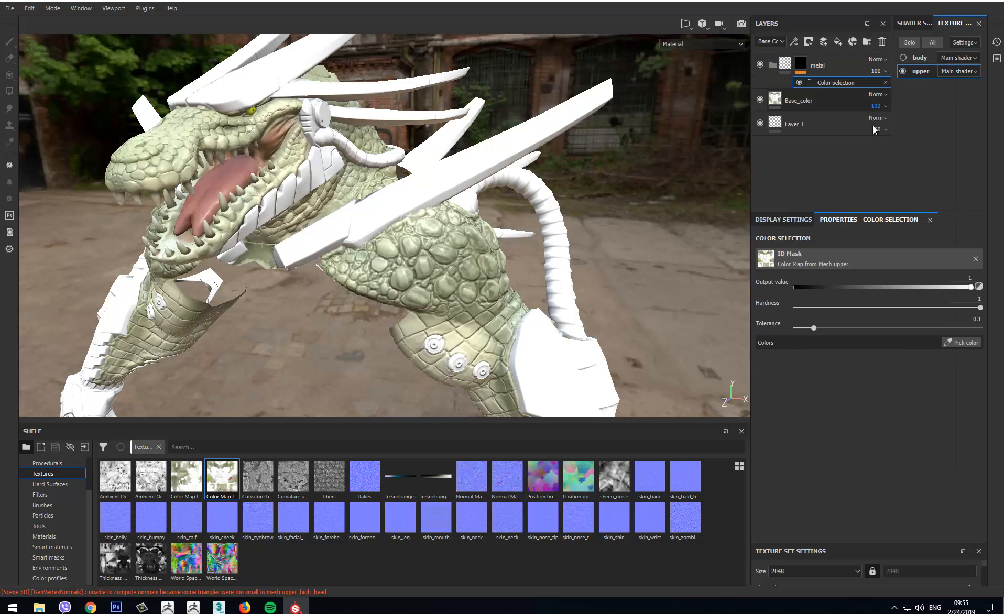
{"action": "left_click", "coordinate": [958, 344]}
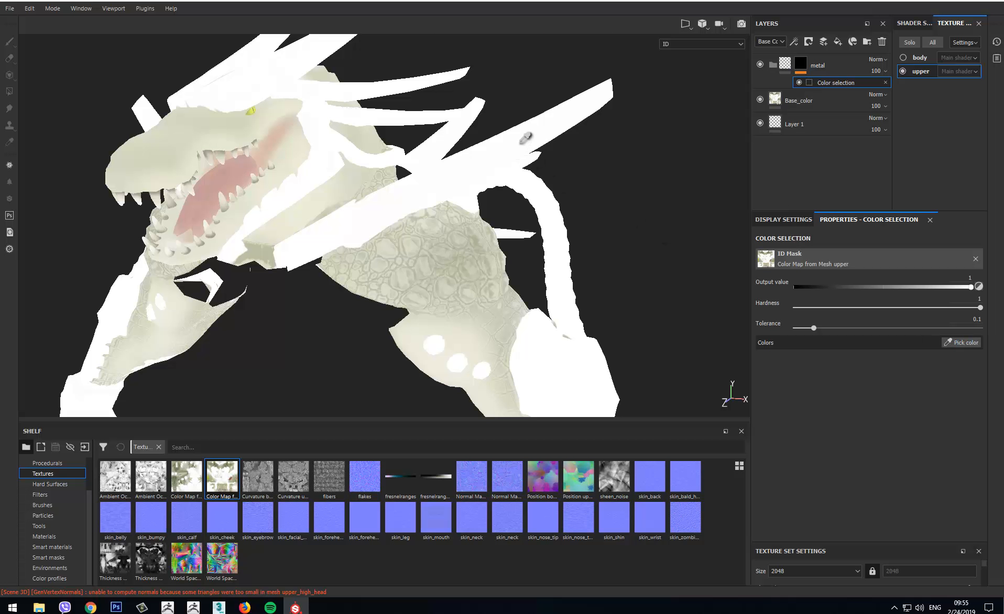
{"action": "left_click", "coordinate": [526, 148]}
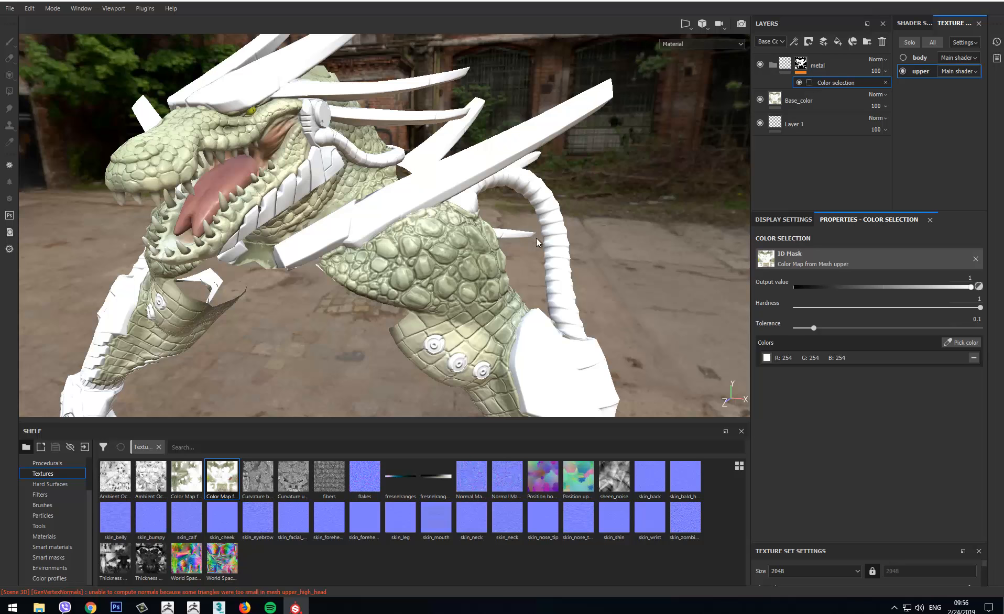
- Place the Steel Painted smart material inside the masked metal folder
{"action": "middle_click_drag", "start_coordinate": [578, 353], "coordinate": [575, 310], "text": "alt"}
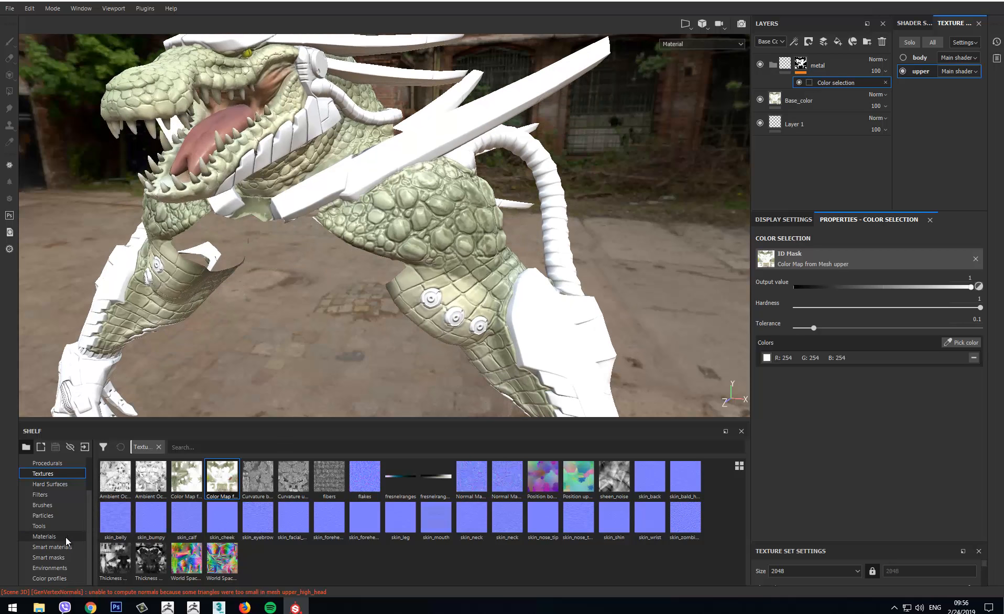
{"action": "left_click", "coordinate": [57, 547]}
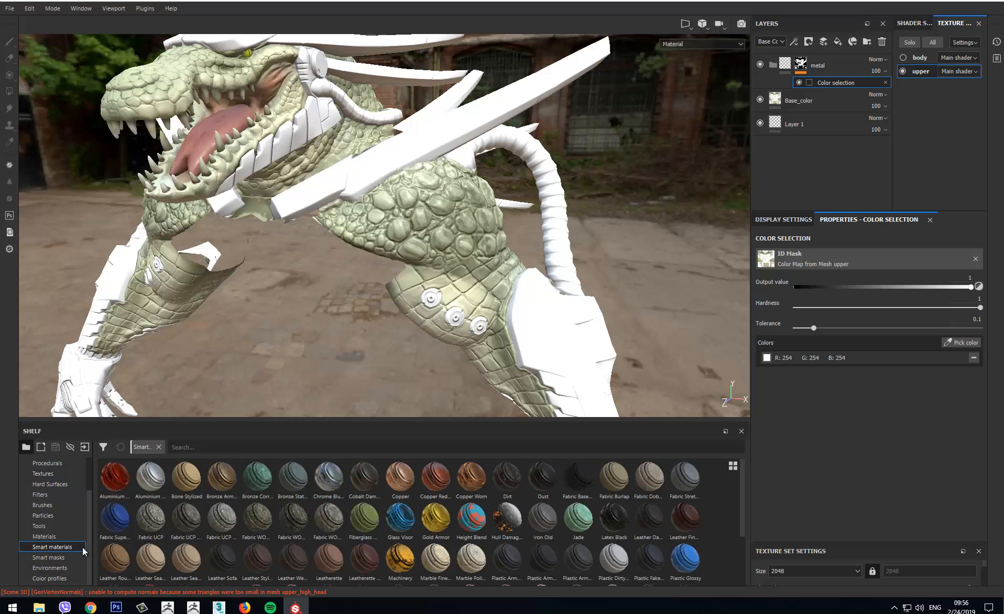
{"action": "scroll", "coordinate": [234, 548], "scroll_direction": "down", "scroll_amount": 2}
{"action": "left_click", "coordinate": [229, 571]}
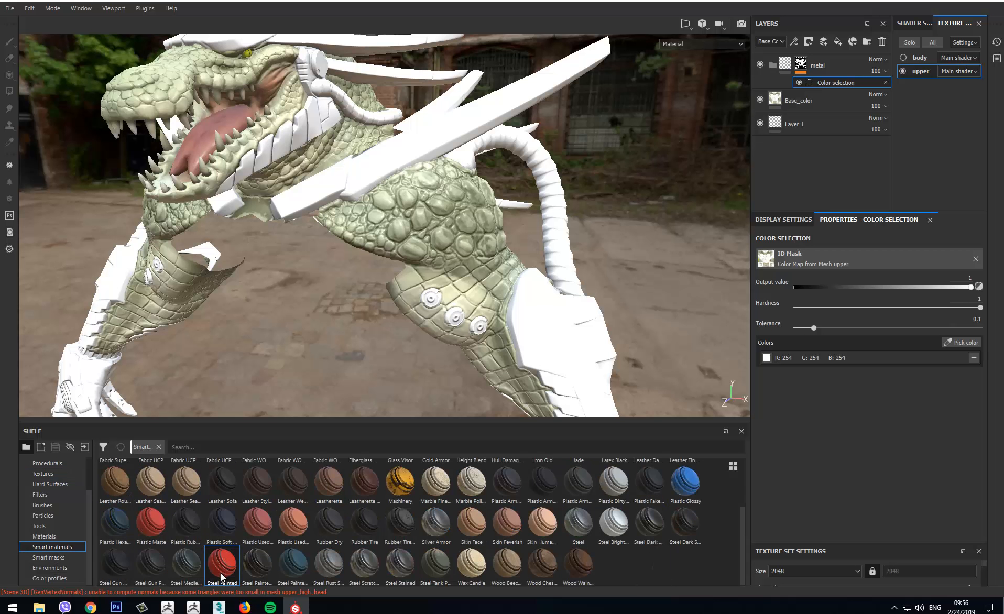
{"action": "mouse_move", "coordinate": [222, 576]}
{"action": "left_mouse_down"}
{"action": "mouse_move", "coordinate": [414, 434]}
{"action": "mouse_move", "coordinate": [841, 70]}
{"action": "mouse_move", "coordinate": [830, 76]}
{"action": "left_mouse_up"}
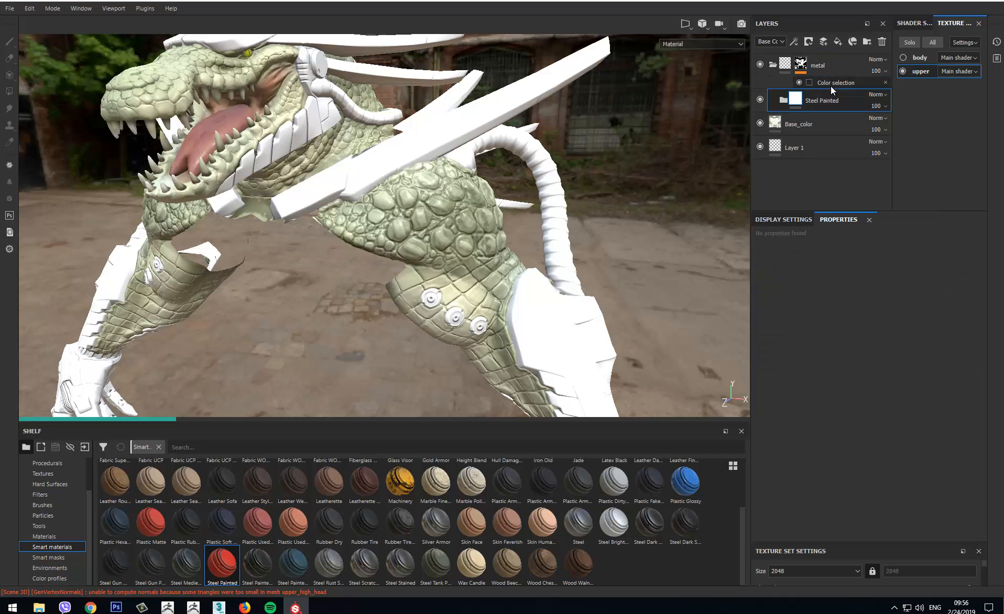
{"action": "mouse_move", "coordinate": [791, 105]}
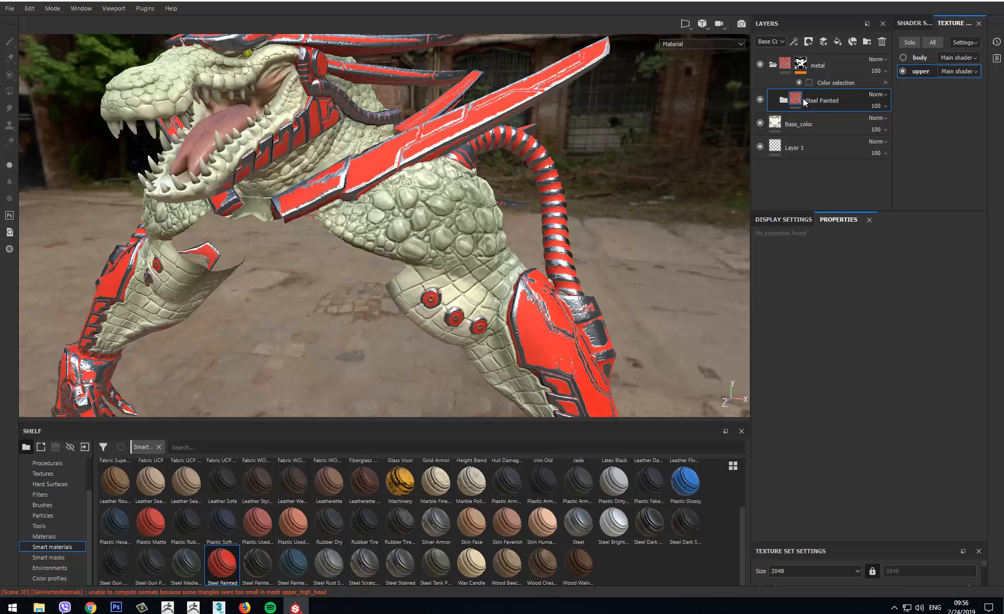
- Expand the Steel Painted folder and toggle the visibility of its Base Steel and Paint layers to see what each contributes
{"action": "left_click_drag", "start_coordinate": [655, 196], "coordinate": [419, 246], "text": "alt"}
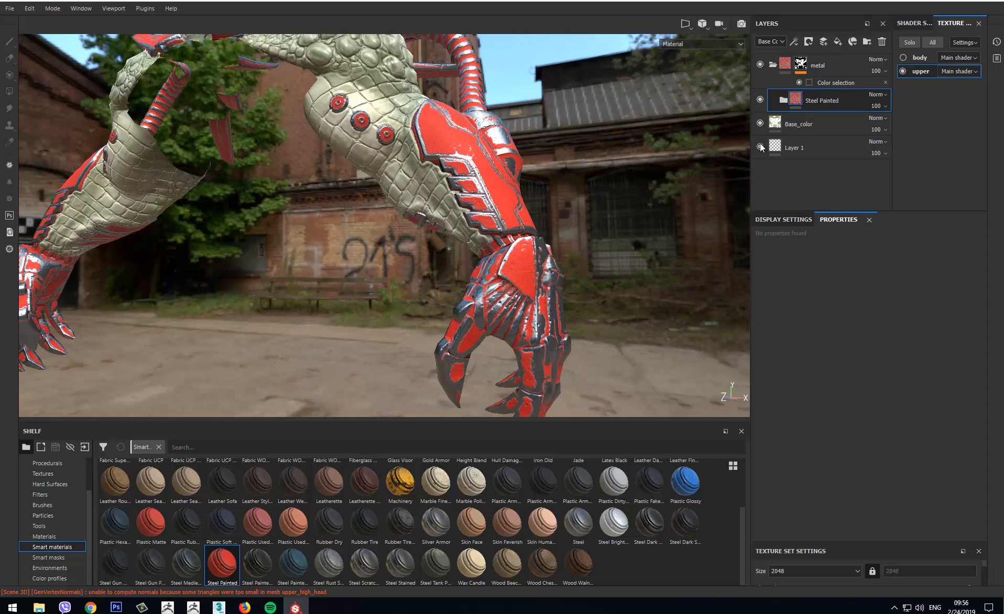
{"action": "left_click", "coordinate": [783, 101]}
{"action": "scroll", "coordinate": [788, 124], "scroll_direction": "down", "scroll_amount": 2}
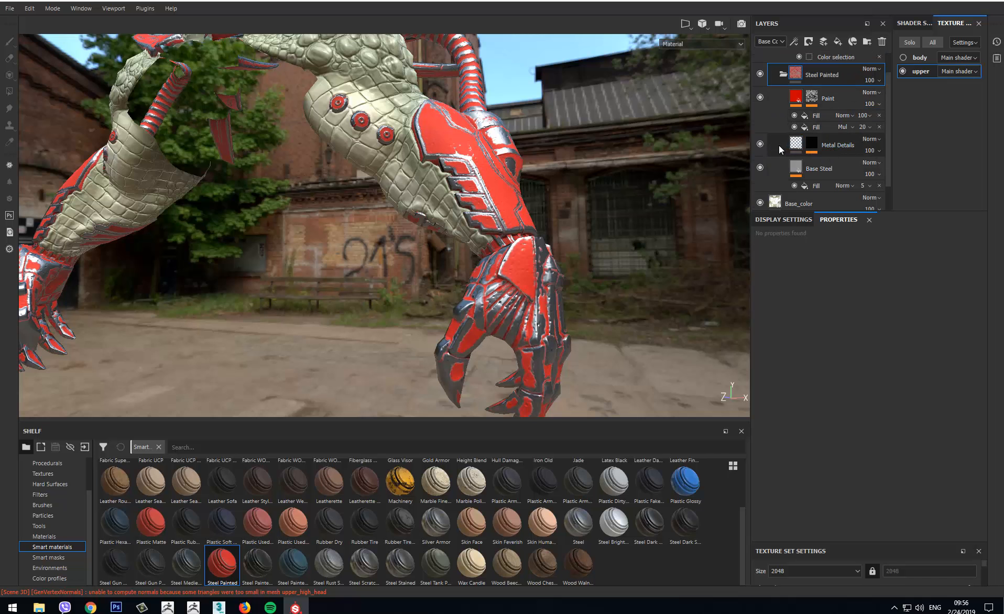
{"action": "left_click", "coordinate": [759, 167]}
{"action": "left_click", "coordinate": [760, 167]}
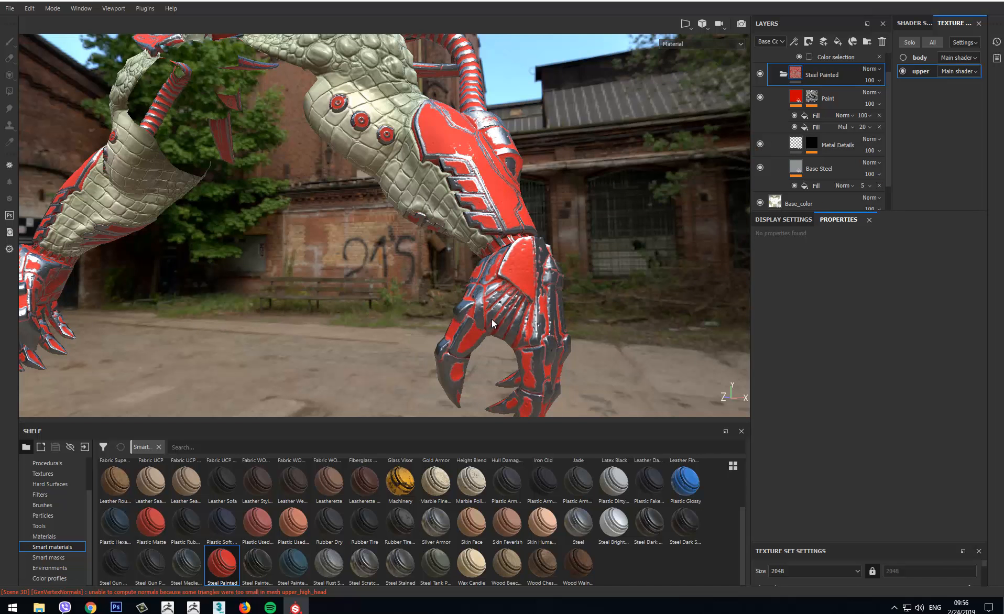
{"action": "left_click", "coordinate": [761, 97]}
{"action": "left_click", "coordinate": [761, 97]}
{"action": "left_click", "coordinate": [761, 97]}
- Change the base color of the Steel Painted material's Paint layer to a slightly darkened yellow
{"action": "left_click", "coordinate": [820, 107]}
{"action": "left_click", "coordinate": [850, 453]}
{"action": "left_click", "coordinate": [945, 543]}
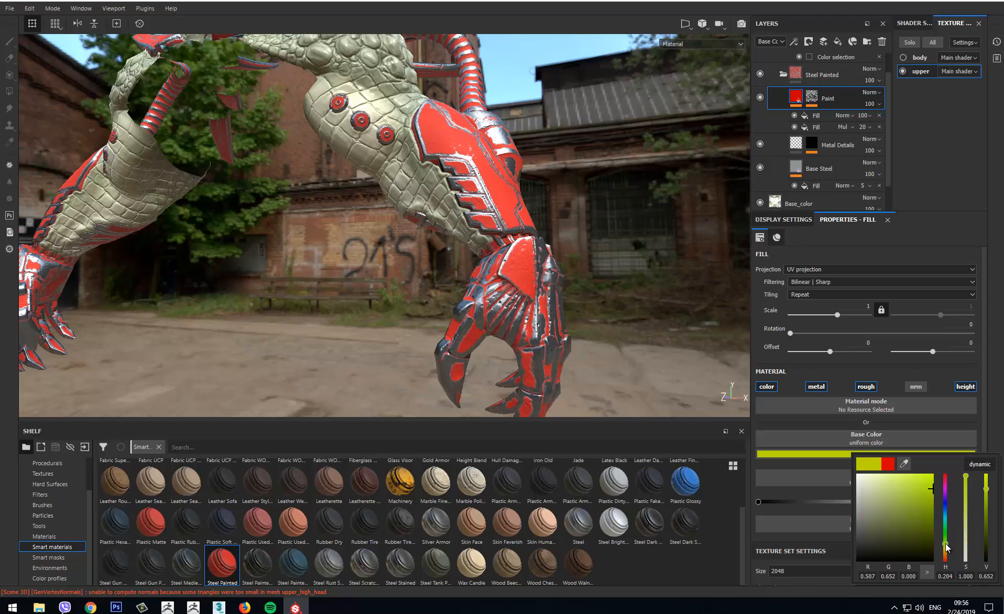
{"action": "left_click", "coordinate": [945, 546]}
{"action": "left_click", "coordinate": [933, 504]}
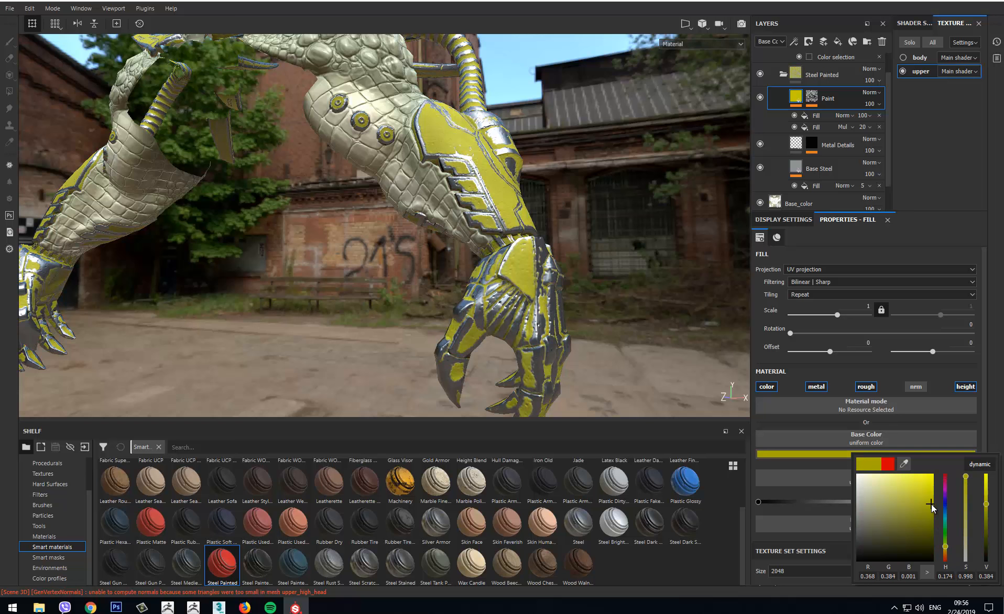
{"action": "left_click", "coordinate": [933, 498]}
- Examine the painted metal on the creature's armor plates, spikes, ribbed hose and round skin implants from several angles
{"action": "left_click_drag", "start_coordinate": [588, 220], "coordinate": [564, 227], "text": "alt"}
{"action": "scroll", "coordinate": [563, 227], "scroll_direction": "down", "scroll_amount": 3}
{"action": "middle_click_drag", "start_coordinate": [541, 178], "coordinate": [596, 308], "text": "alt"}
{"action": "scroll", "coordinate": [595, 307], "scroll_direction": "up", "scroll_amount": 3}
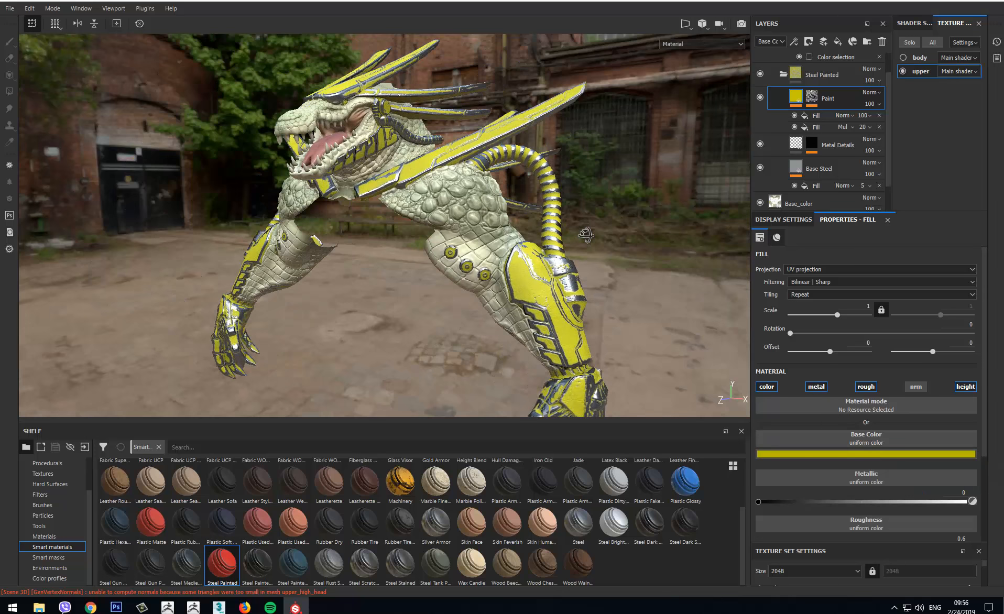
{"action": "left_click_drag", "start_coordinate": [586, 235], "coordinate": [576, 278], "text": "alt"}
{"action": "middle_click_drag", "start_coordinate": [575, 278], "coordinate": [524, 244], "text": "alt"}
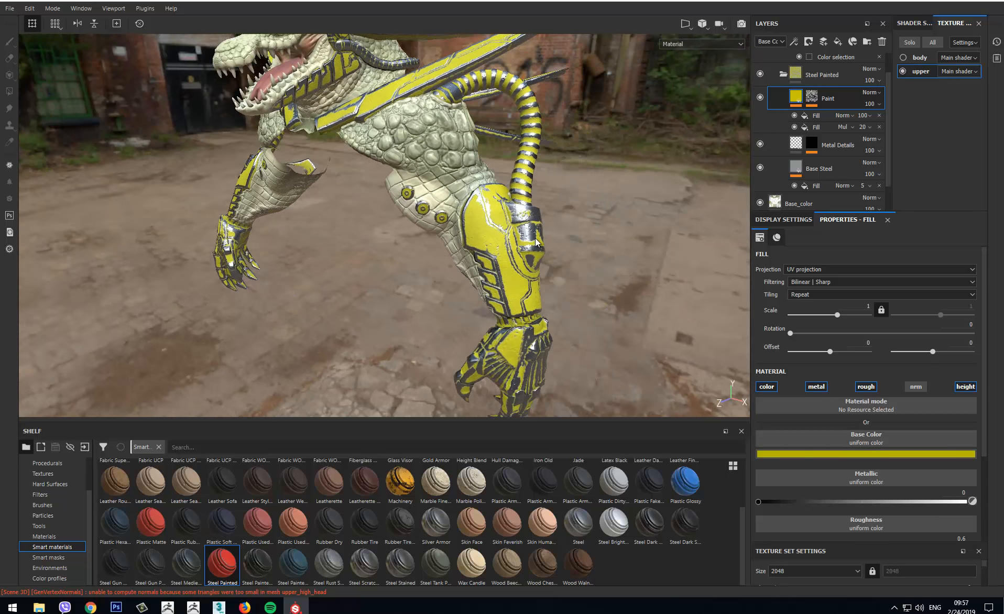
{"action": "scroll", "coordinate": [542, 242], "scroll_direction": "up", "scroll_amount": 4}
{"action": "left_click_drag", "start_coordinate": [562, 240], "coordinate": [534, 235], "text": "alt"}
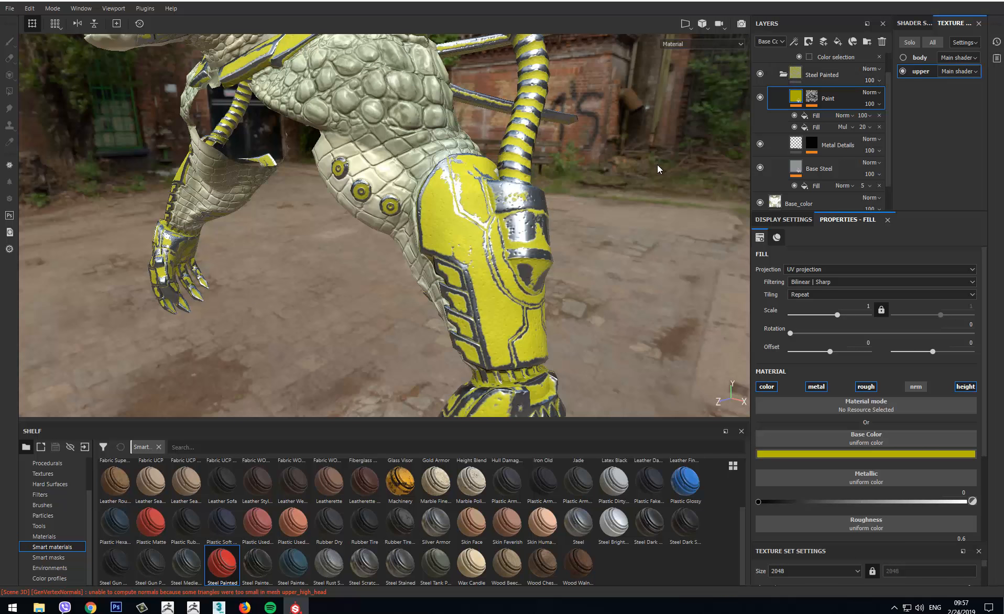
{"action": "left_click_drag", "start_coordinate": [626, 164], "coordinate": [617, 324], "text": "alt"}
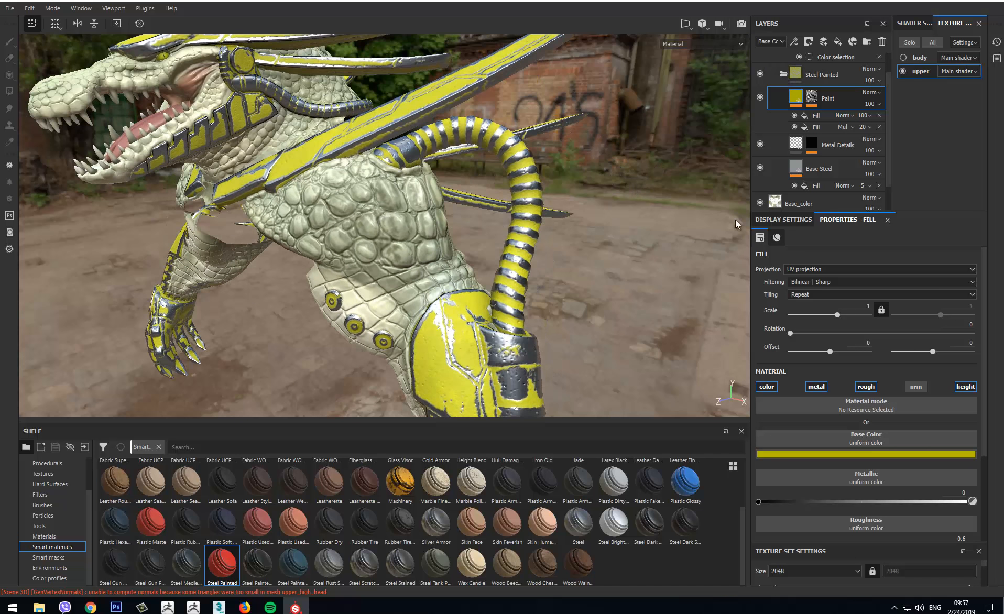
{"action": "scroll", "coordinate": [823, 72], "scroll_direction": "up", "scroll_amount": 1}
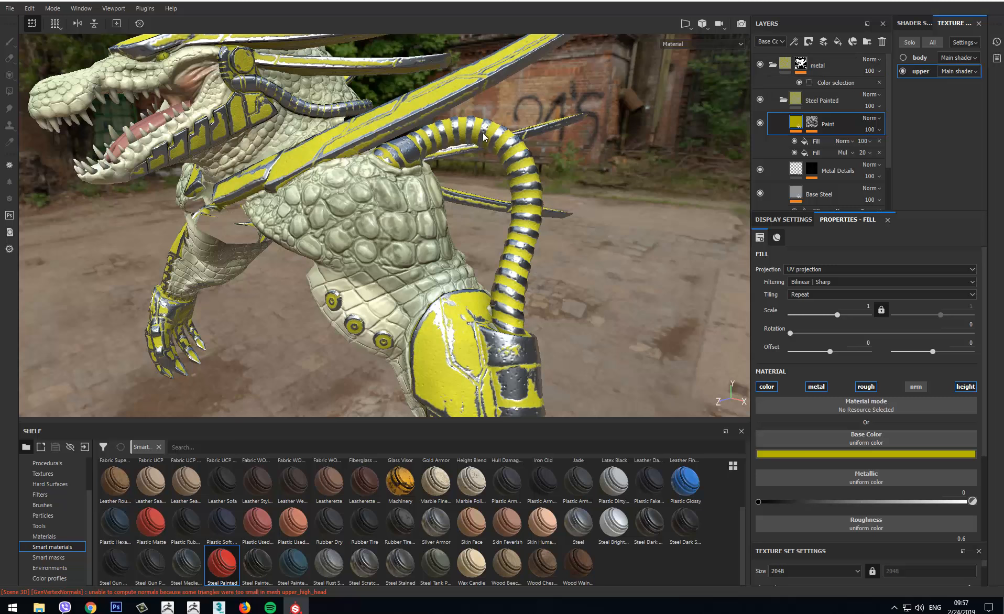
{"action": "mouse_move", "coordinate": [520, 268]}
{"action": "left_mouse_down", "text": "alt"}
{"action": "mouse_move", "coordinate": [427, 277]}
{"action": "mouse_move", "coordinate": [503, 268]}
{"action": "left_mouse_up", "text": "alt"}
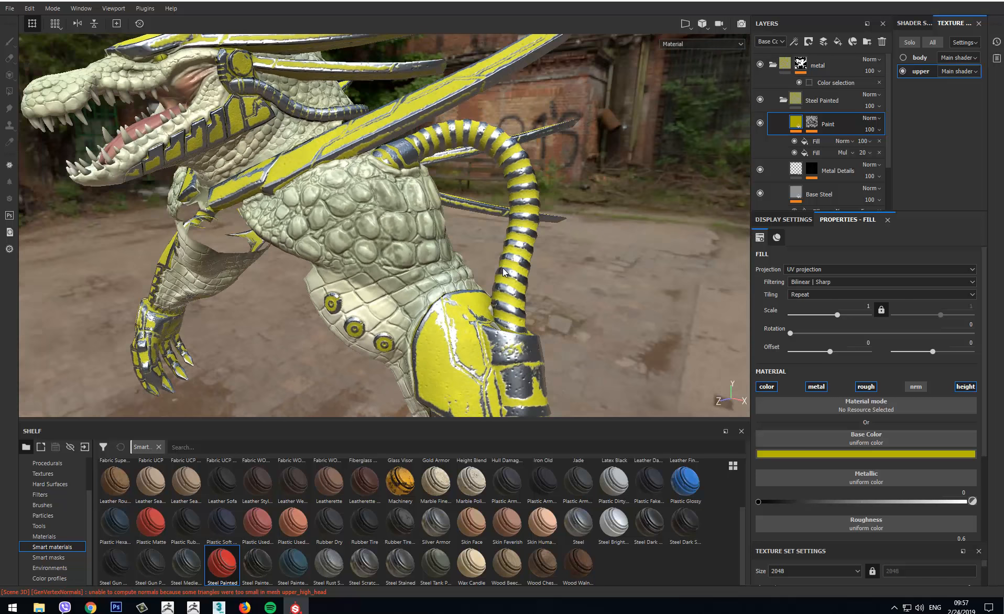
{"action": "left_click_drag", "start_coordinate": [401, 330], "coordinate": [443, 259], "text": "alt"}
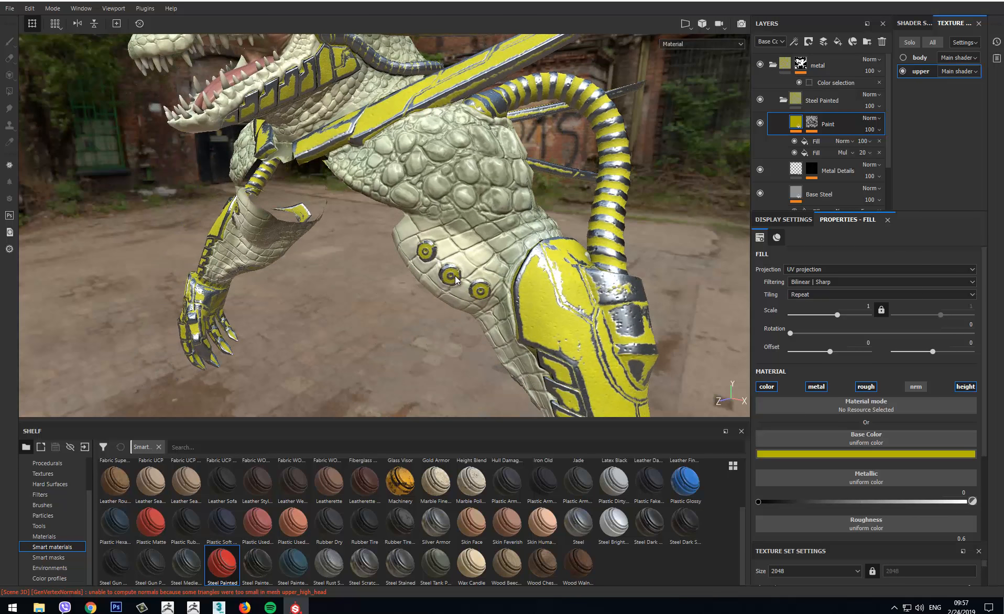
{"action": "left_click_drag", "start_coordinate": [418, 257], "coordinate": [403, 272], "text": "alt"}
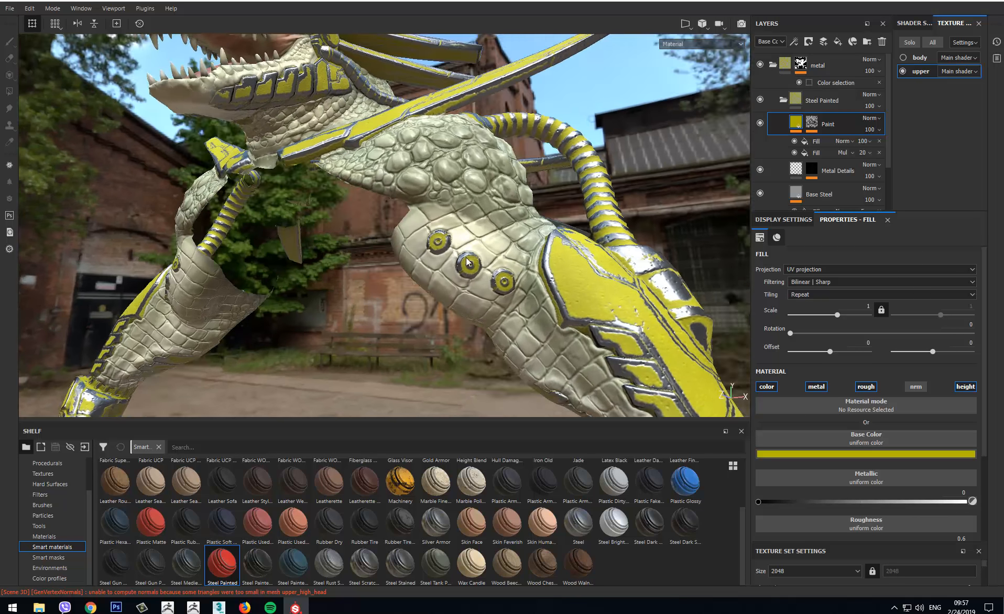
- Add a paint effect to the mask of the Steel Painted material's Paint layer
{"action": "left_click", "coordinate": [830, 140]}
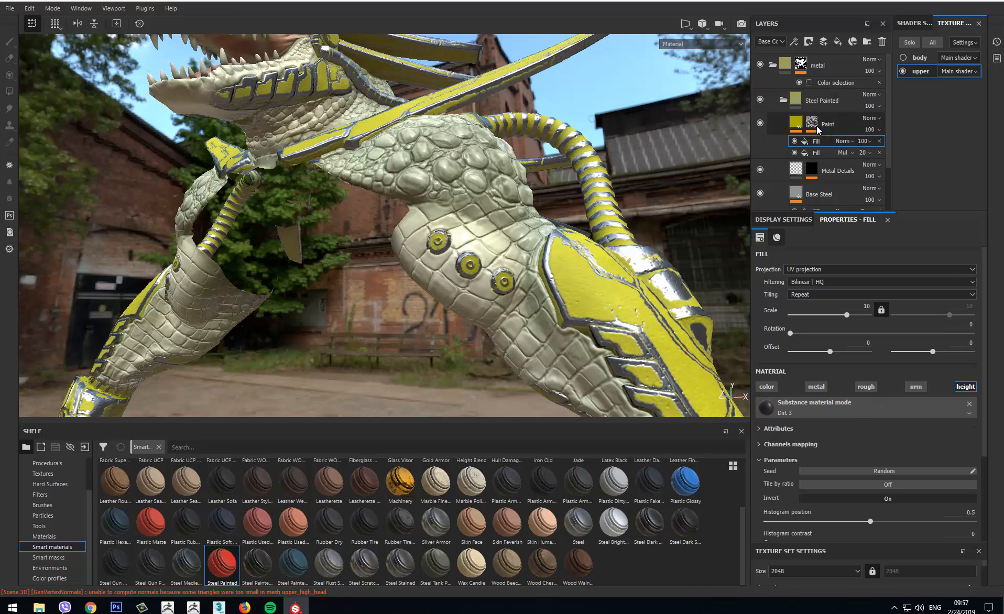
{"action": "left_click", "coordinate": [813, 124]}
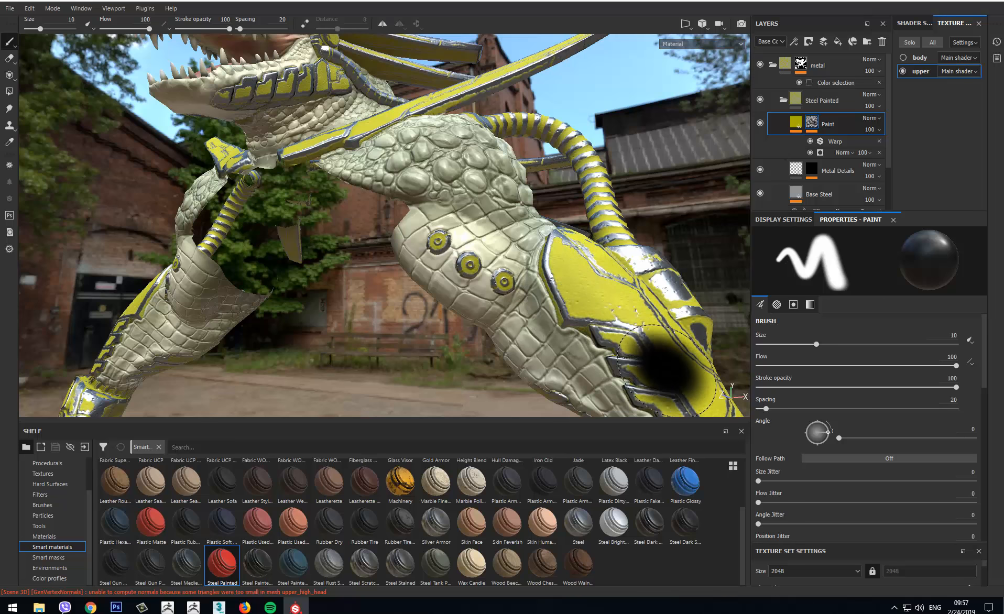
{"action": "right_click", "coordinate": [812, 125]}
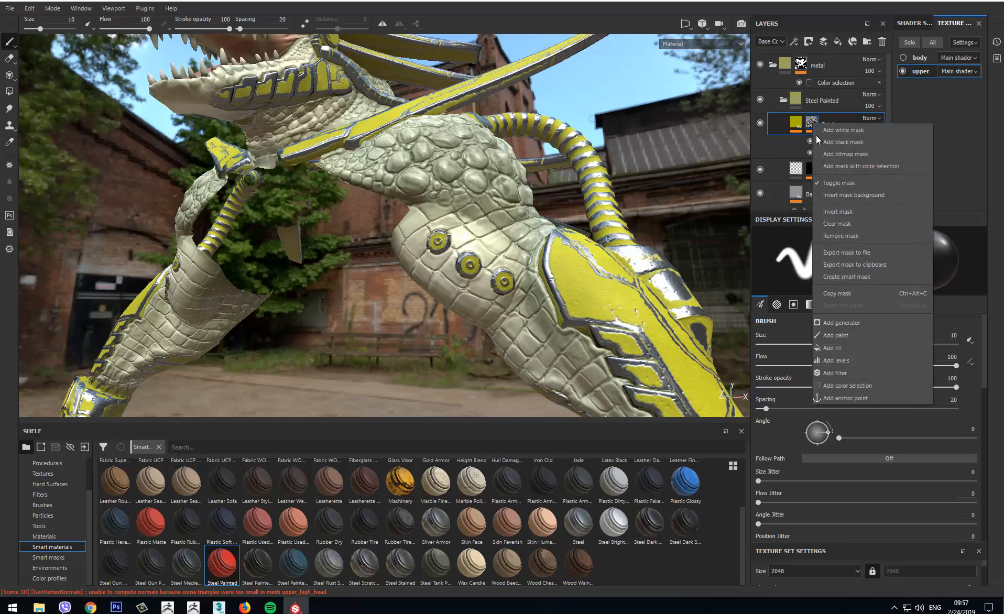
{"action": "left_click", "coordinate": [837, 335]}
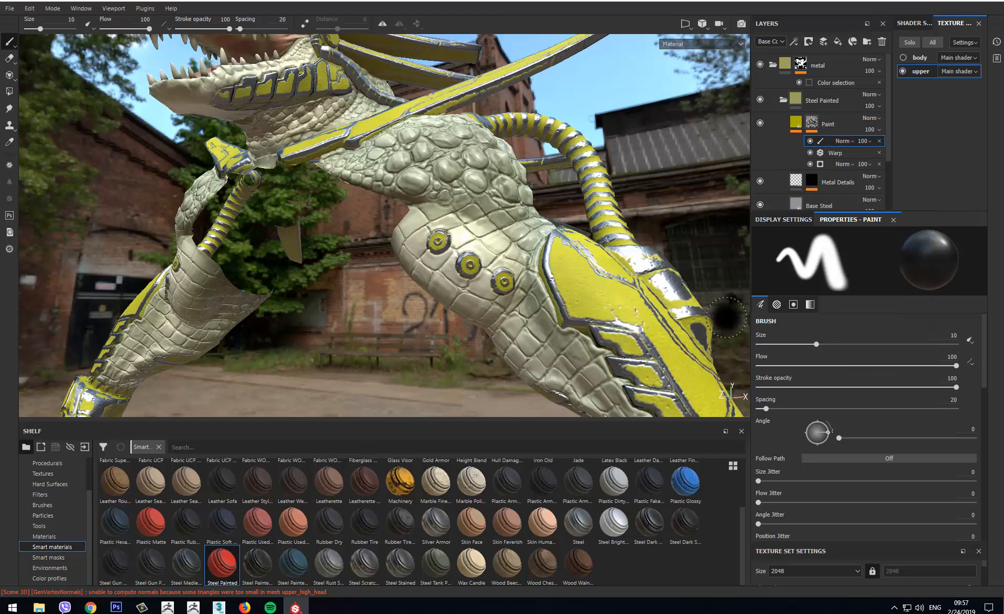
- Choose the Dirt 2 brush at a size of about 9.5 and mask the yellow paint off the three round skin implants
{"action": "right_click_drag", "start_coordinate": [628, 313], "coordinate": [587, 315], "text": "ctrl"}
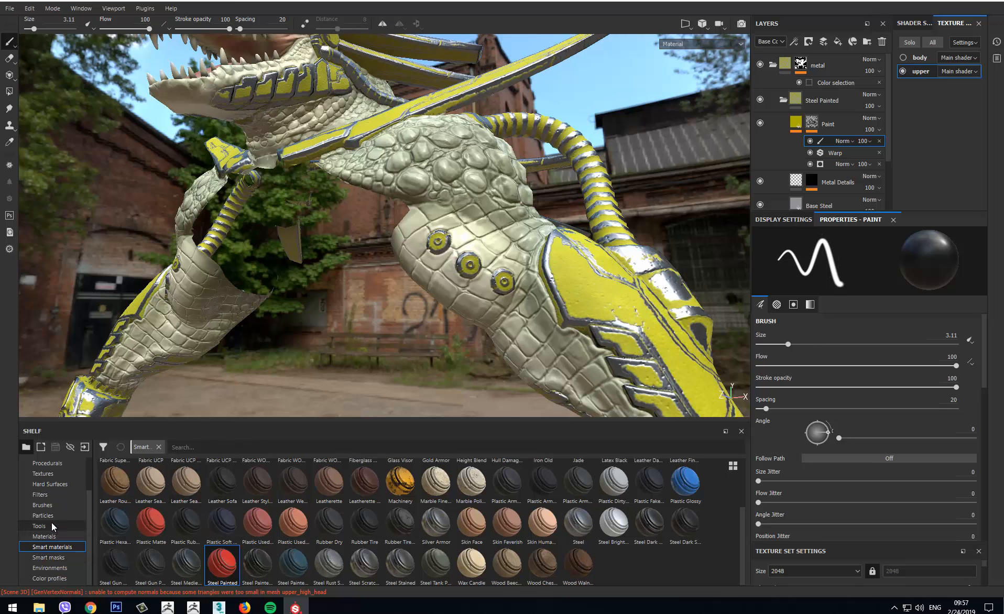
{"action": "left_click", "coordinate": [53, 506]}
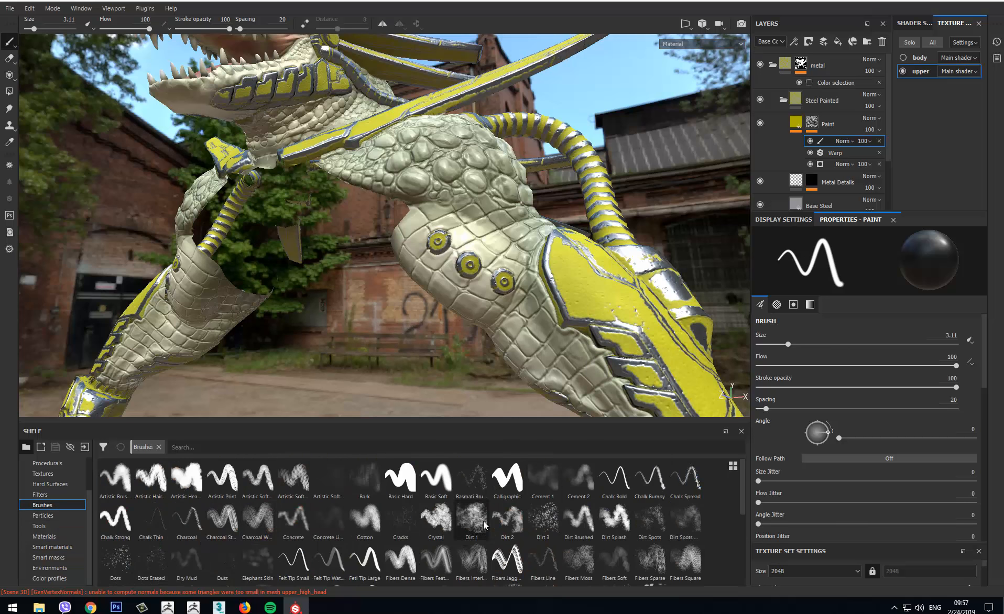
{"action": "left_click", "coordinate": [509, 521]}
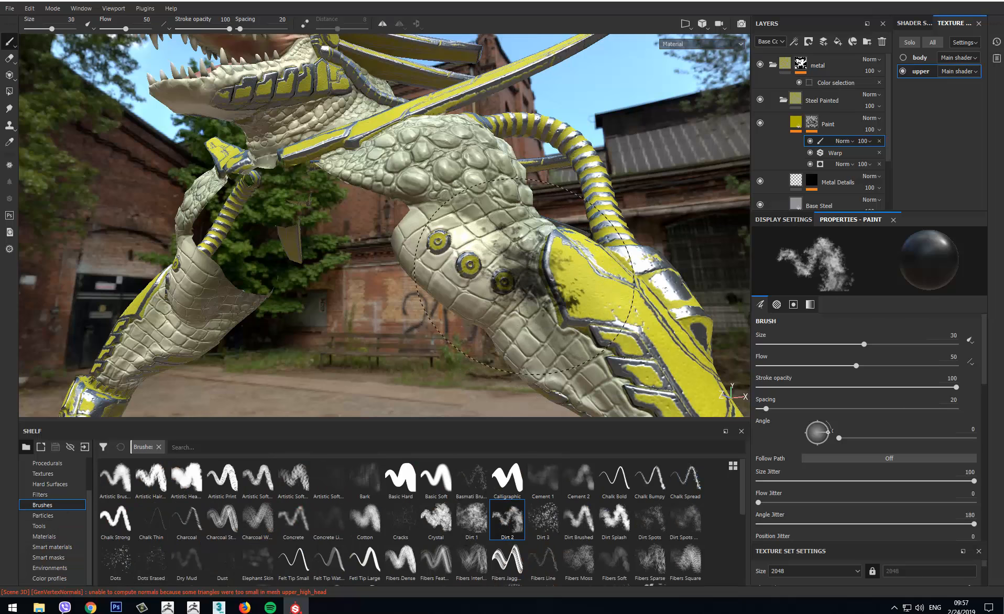
{"action": "mouse_move", "coordinate": [531, 262]}
{"action": "right_mouse_down", "text": "ctrl"}
{"action": "mouse_move", "coordinate": [427, 271]}
{"action": "mouse_move", "coordinate": [461, 271]}
{"action": "right_mouse_up", "text": "ctrl"}
{"action": "mouse_move", "coordinate": [484, 270]}
{"action": "right_mouse_down", "text": "ctrl"}
{"action": "mouse_move", "coordinate": [450, 269]}
{"action": "mouse_move", "coordinate": [514, 269]}
{"action": "mouse_move", "coordinate": [435, 267]}
{"action": "right_mouse_up", "text": "ctrl"}
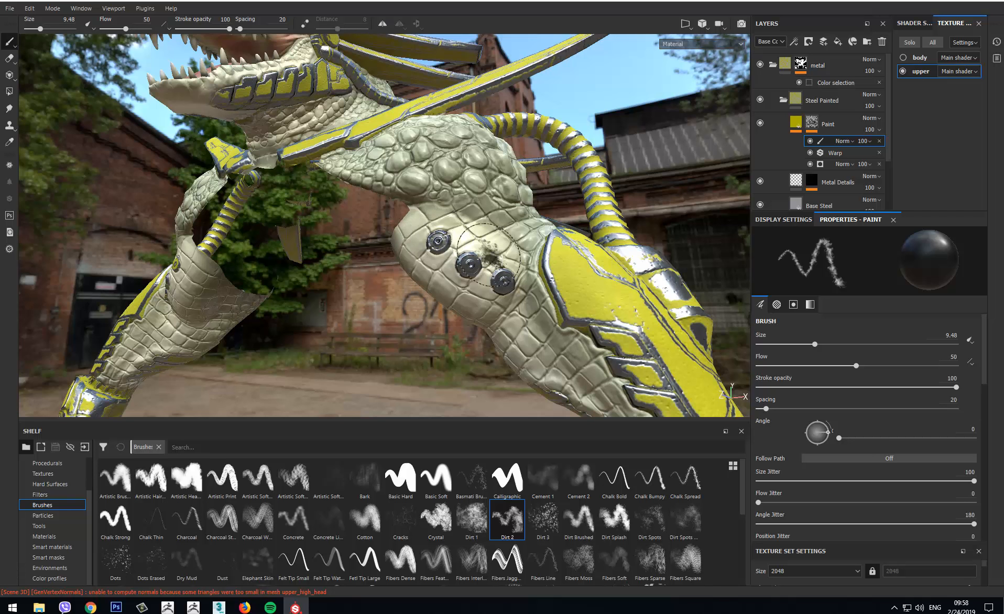
- Wear away patches of yellow paint on the upper part of the shoulder armor plate with the Dirt 2 brush
{"action": "mouse_move", "coordinate": [489, 257]}
{"action": "left_mouse_down", "text": "alt"}
{"action": "mouse_move", "coordinate": [416, 346]}
{"action": "mouse_move", "coordinate": [425, 231]}
{"action": "mouse_move", "coordinate": [440, 359]}
{"action": "left_mouse_up", "text": "alt"}
{"action": "middle_click_drag", "start_coordinate": [671, 292], "coordinate": [566, 222], "text": "alt"}
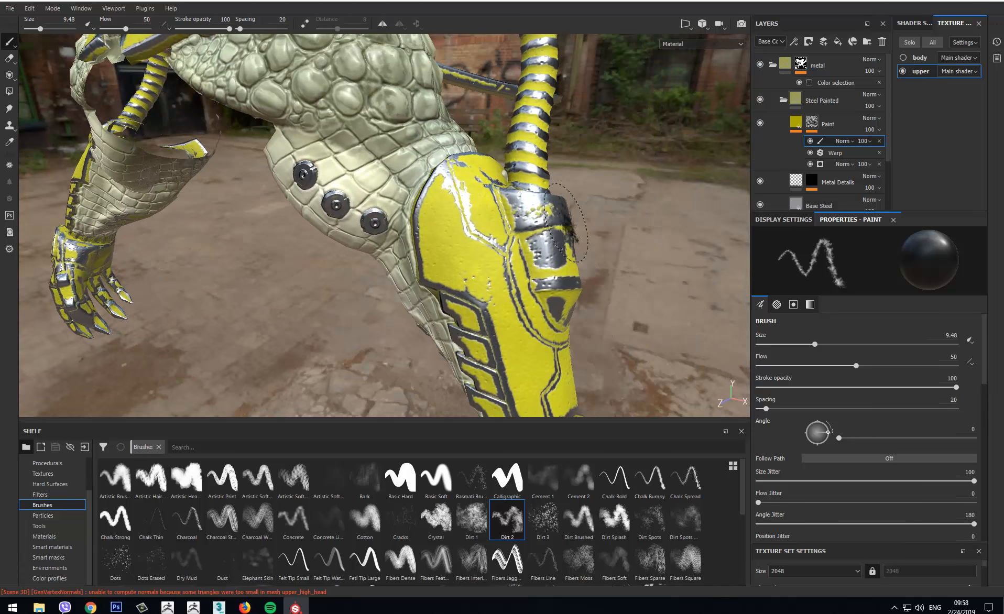
{"action": "left_click_drag", "start_coordinate": [566, 222], "coordinate": [561, 224]}
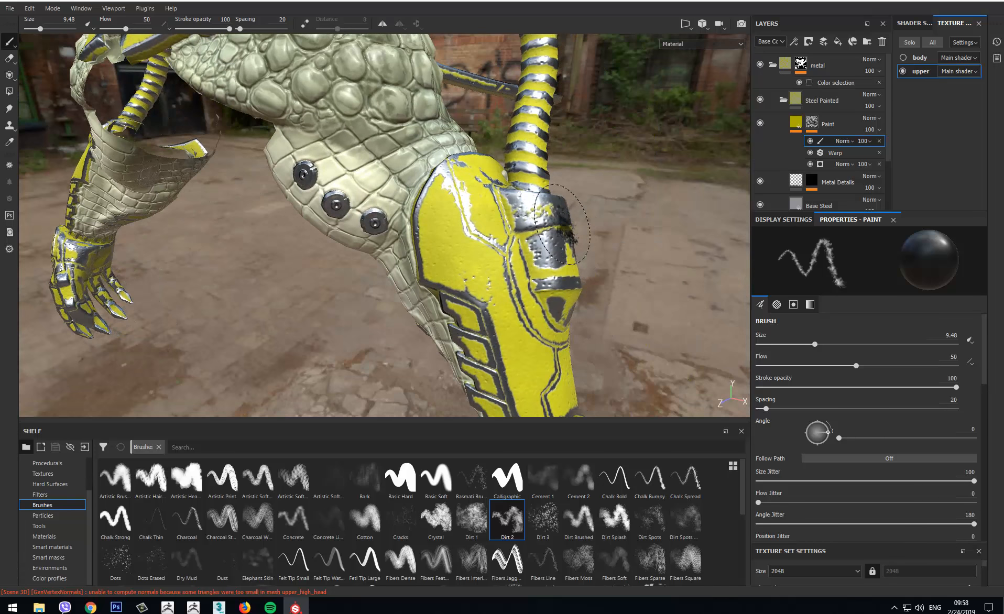
{"action": "key", "text": "ctrl+z"}
{"action": "left_click_drag", "start_coordinate": [445, 257], "coordinate": [439, 264]}
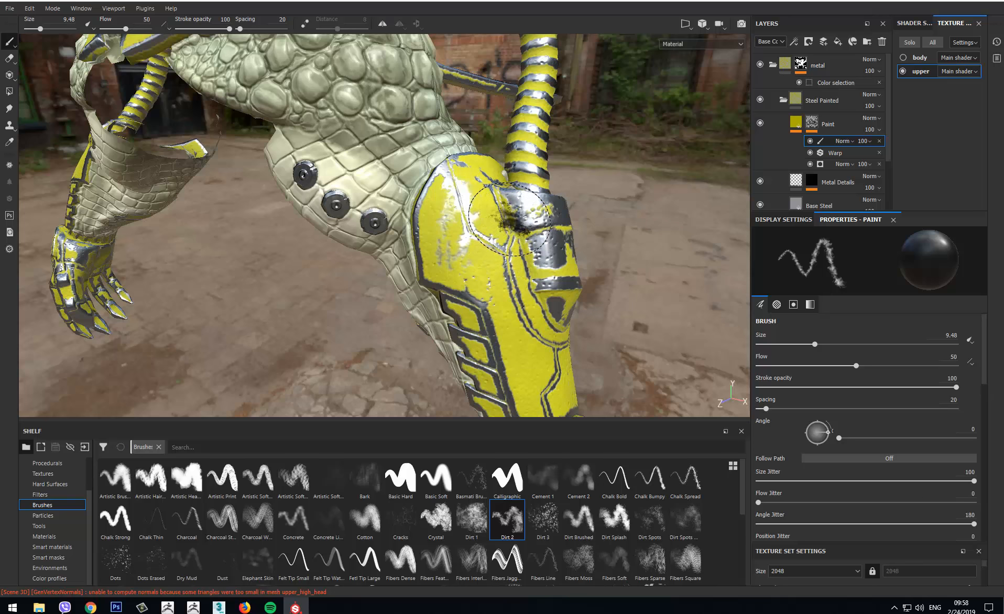
- Switch the brush to white, reduce it to about 4.33, and restore some yellow paint around the shoulder plate and hose collar
{"action": "key", "text": "x"}
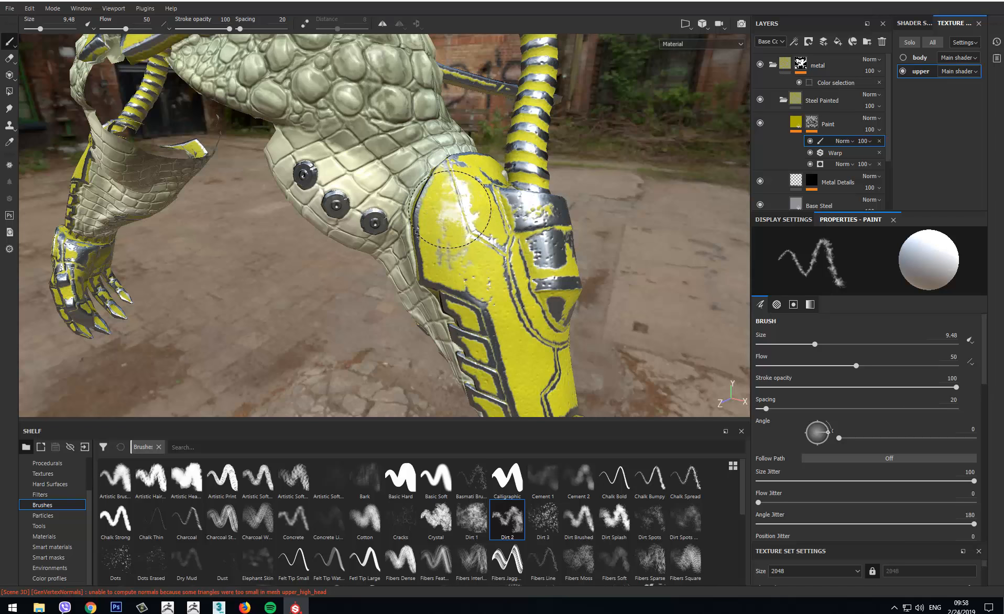
{"action": "key", "text": "bracketleft"}
{"action": "key", "text": "bracketleft"}
{"action": "key", "text": "bracketleft"}
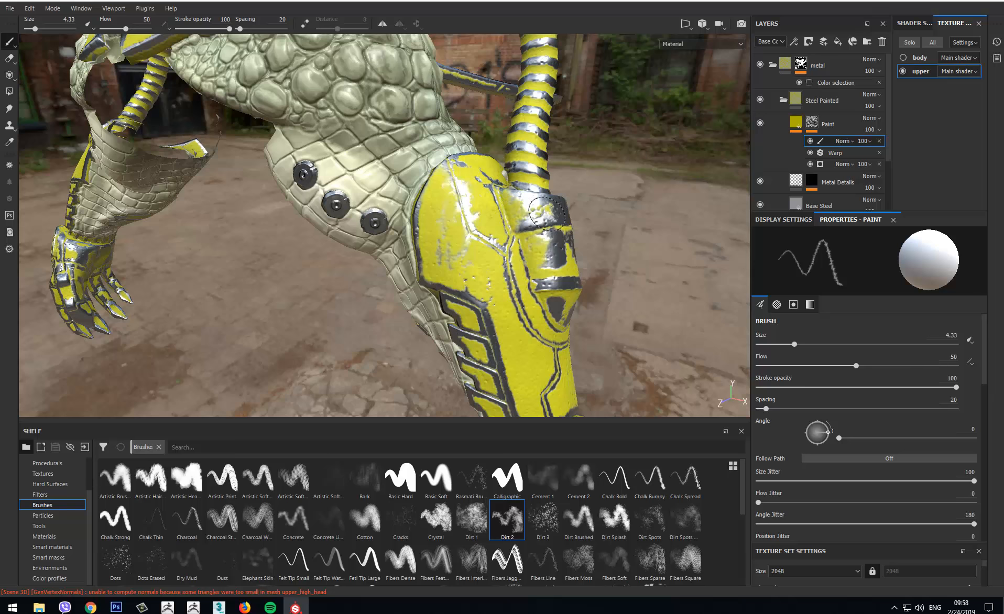
{"action": "mouse_move", "coordinate": [507, 211]}
{"action": "left_mouse_down", "text": "alt"}
{"action": "mouse_move", "coordinate": [488, 309]}
{"action": "mouse_move", "coordinate": [477, 297]}
{"action": "mouse_move", "coordinate": [488, 346]}
{"action": "left_mouse_up", "text": "alt"}
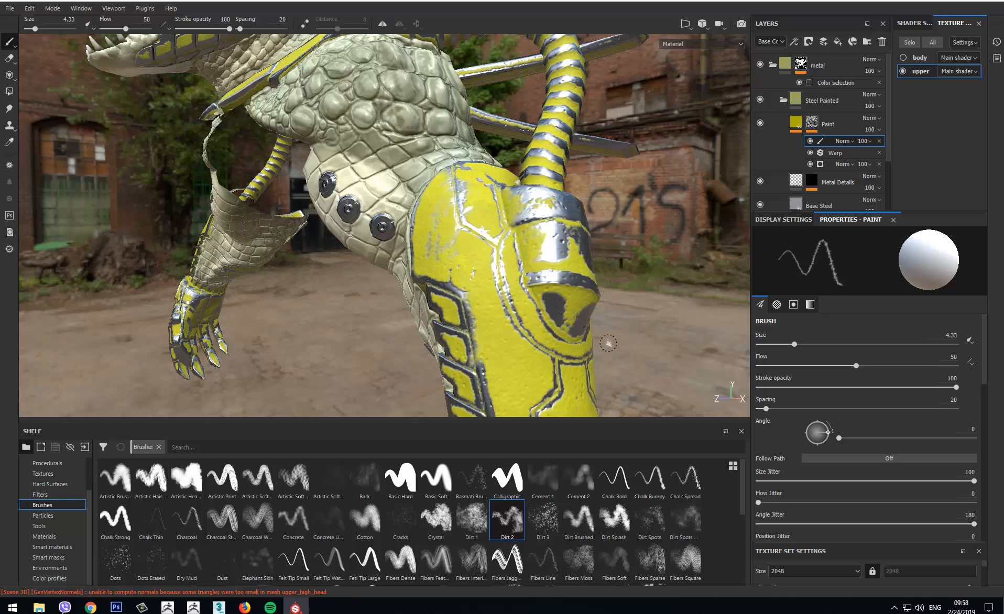
- Set the brush size to about 13.5, its angle to 345 and its flow to 100
{"action": "right_click_drag", "start_coordinate": [611, 330], "coordinate": [635, 322], "text": "ctrl"}
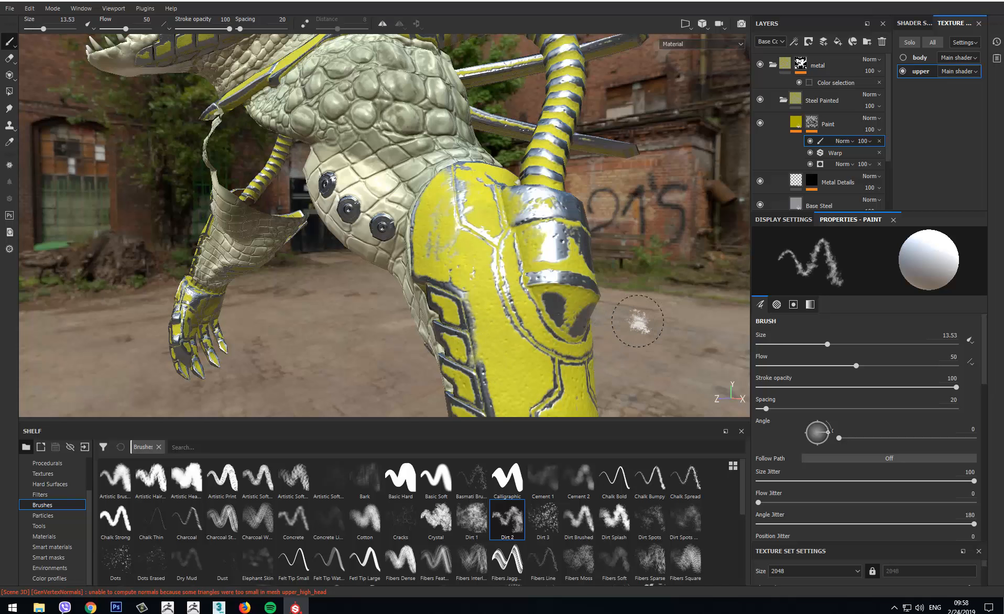
{"action": "left_click_drag", "start_coordinate": [640, 320], "coordinate": [644, 326], "text": "ctrl"}
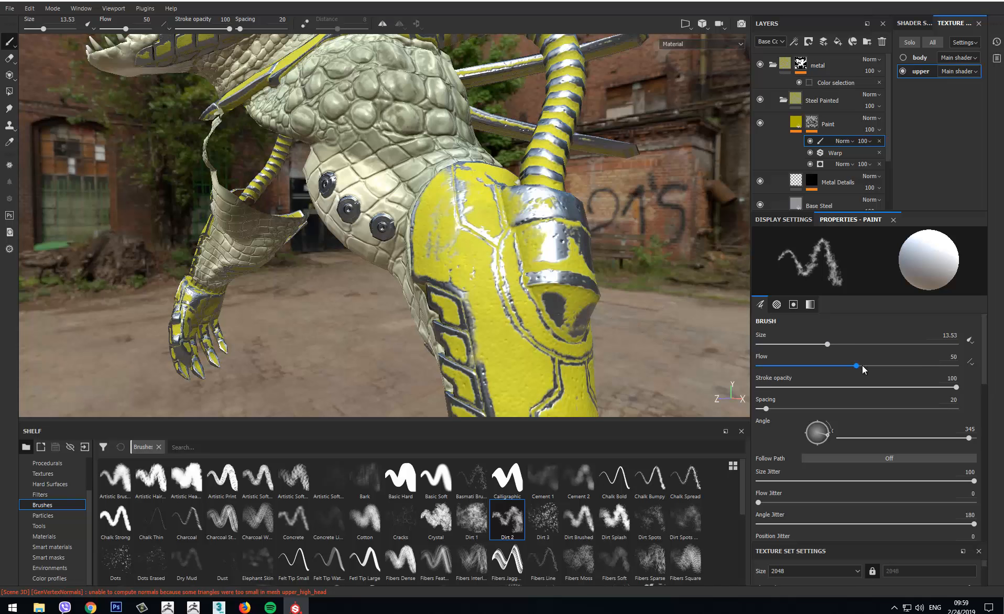
{"action": "mouse_move", "coordinate": [857, 366]}
{"action": "left_mouse_down"}
{"action": "mouse_move", "coordinate": [814, 366]}
{"action": "mouse_move", "coordinate": [982, 369]}
{"action": "left_mouse_up"}
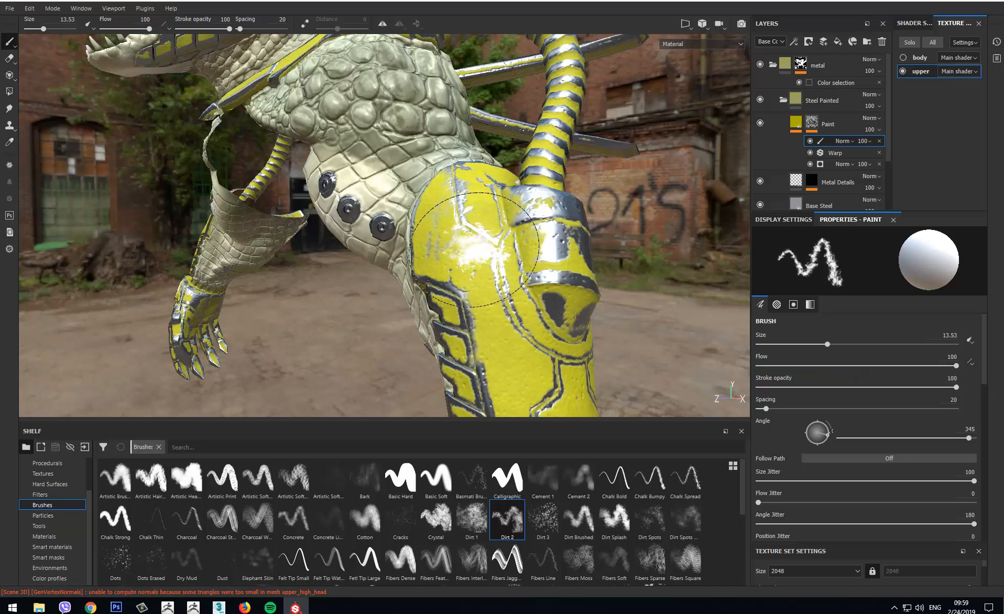
- Touch up the paint wear across the shoulder plate in white, reducing the brush to about 5.2
{"action": "left_click_drag", "start_coordinate": [475, 251], "coordinate": [472, 215]}
{"action": "key", "text": "bracketleft"}
{"action": "key", "text": "bracketleft"}
{"action": "key", "text": "bracketleft"}
{"action": "key", "text": "bracketleft"}
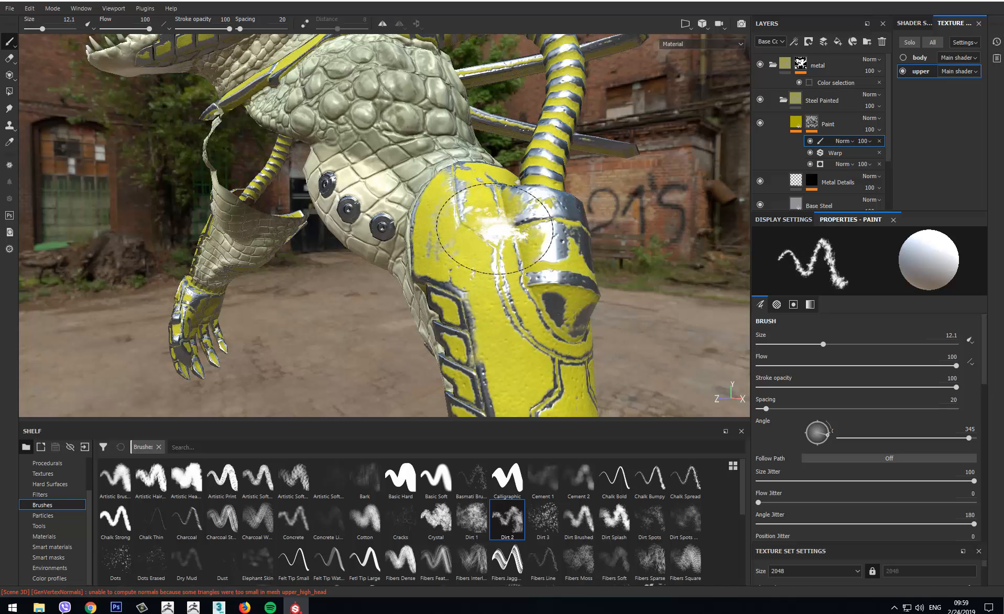
{"action": "mouse_move", "coordinate": [545, 244]}
{"action": "left_mouse_down"}
{"action": "mouse_move", "coordinate": [539, 235]}
{"action": "mouse_move", "coordinate": [533, 267]}
{"action": "left_mouse_up"}
- Touch up the paint wear on the long metal blade below the jaw, using the Dirt 2 brush in white and black
{"action": "mouse_move", "coordinate": [657, 337]}
{"action": "left_mouse_down", "text": "alt"}
{"action": "mouse_move", "coordinate": [555, 293]}
{"action": "mouse_move", "coordinate": [471, 241]}
{"action": "left_mouse_up", "text": "alt"}
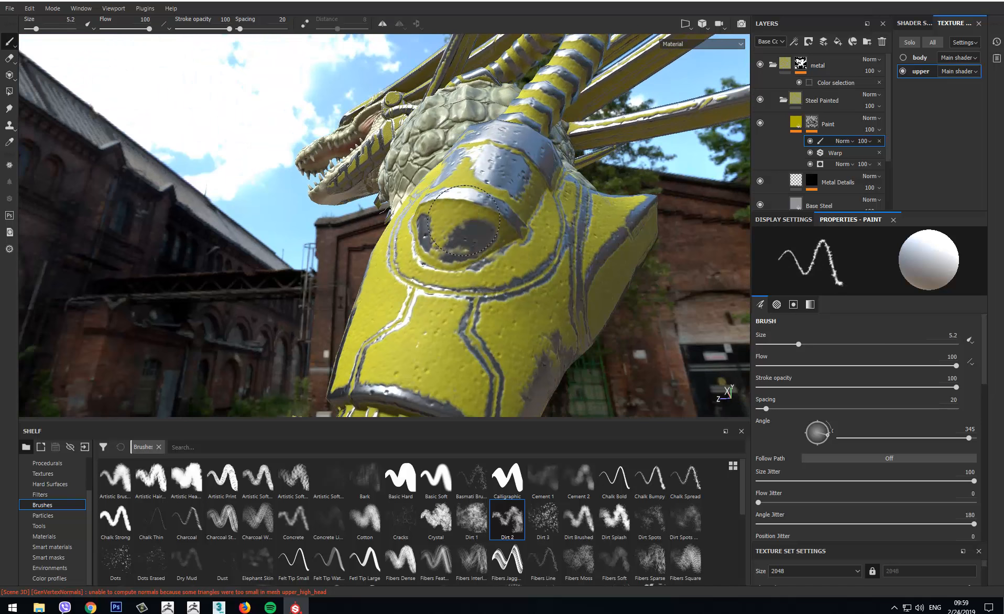
{"action": "left_click_drag", "start_coordinate": [372, 321], "coordinate": [600, 160], "text": "alt"}
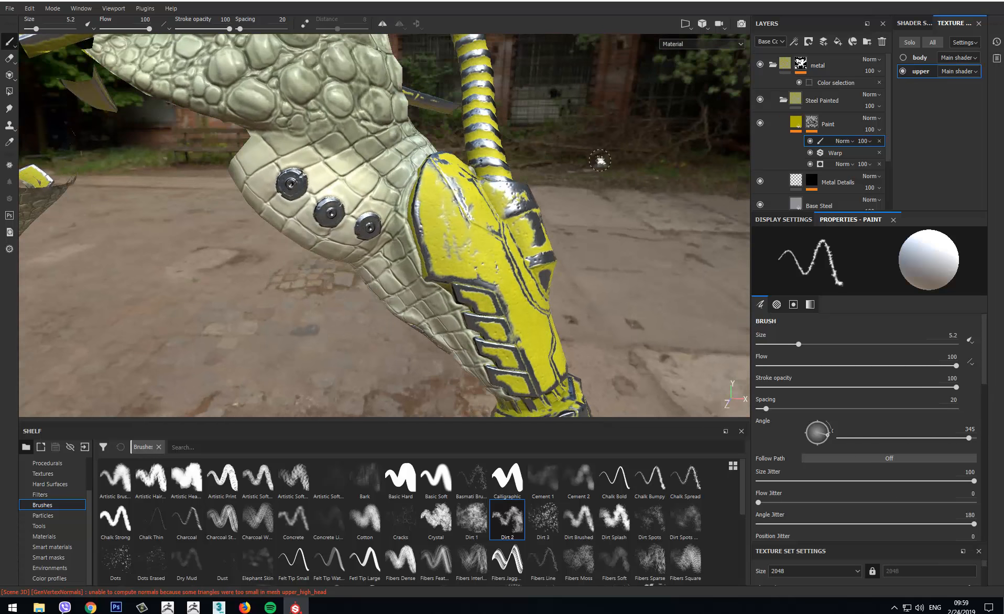
{"action": "left_click_drag", "start_coordinate": [535, 157], "coordinate": [559, 107], "text": "alt"}
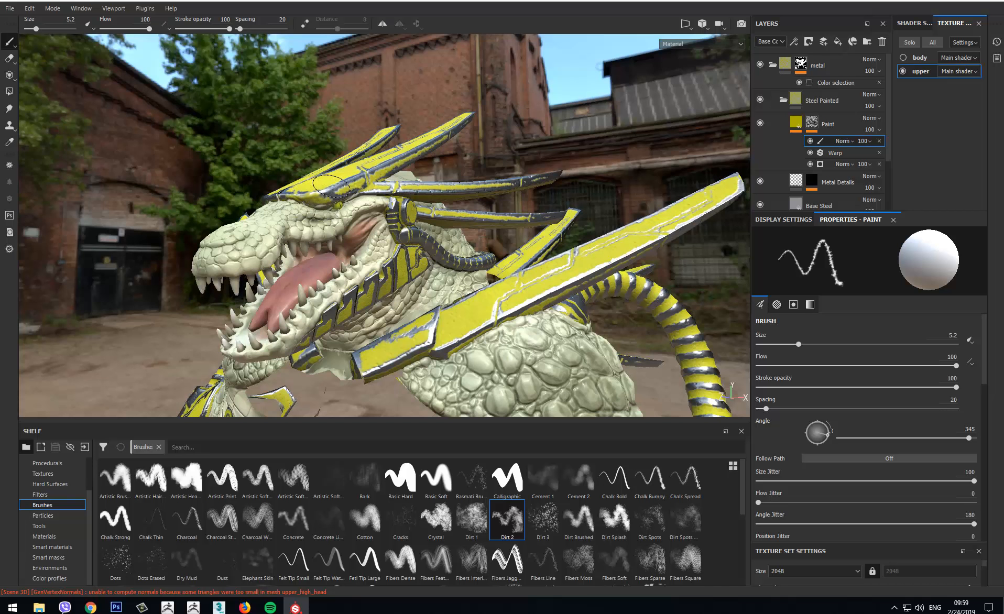
{"action": "left_click", "coordinate": [383, 353]}
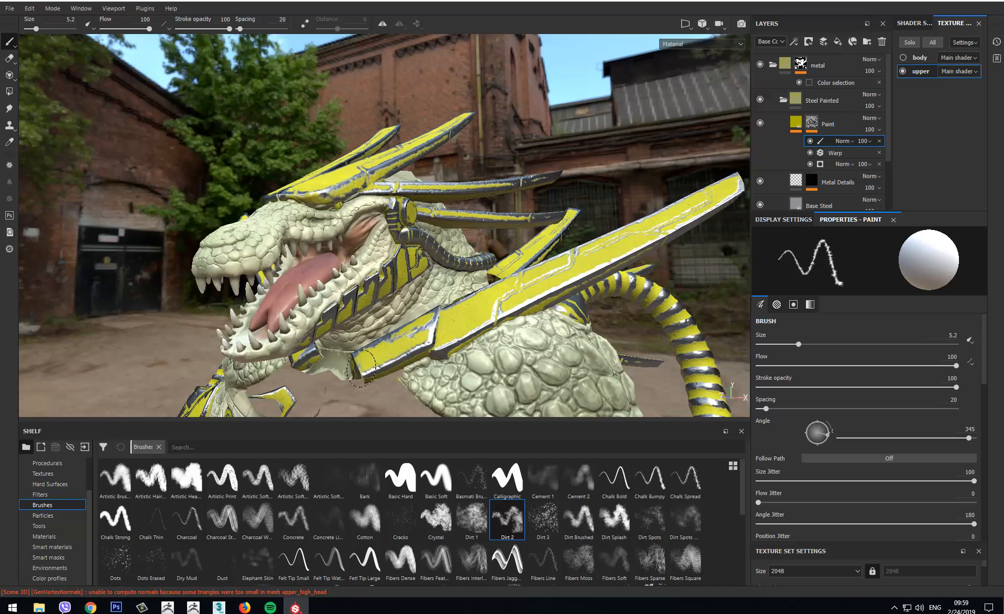
{"action": "left_click_drag", "start_coordinate": [581, 235], "coordinate": [529, 283], "text": "alt"}
{"action": "middle_click_drag", "start_coordinate": [530, 282], "coordinate": [624, 166], "text": "alt"}
{"action": "left_click_drag", "start_coordinate": [529, 136], "coordinate": [503, 138]}
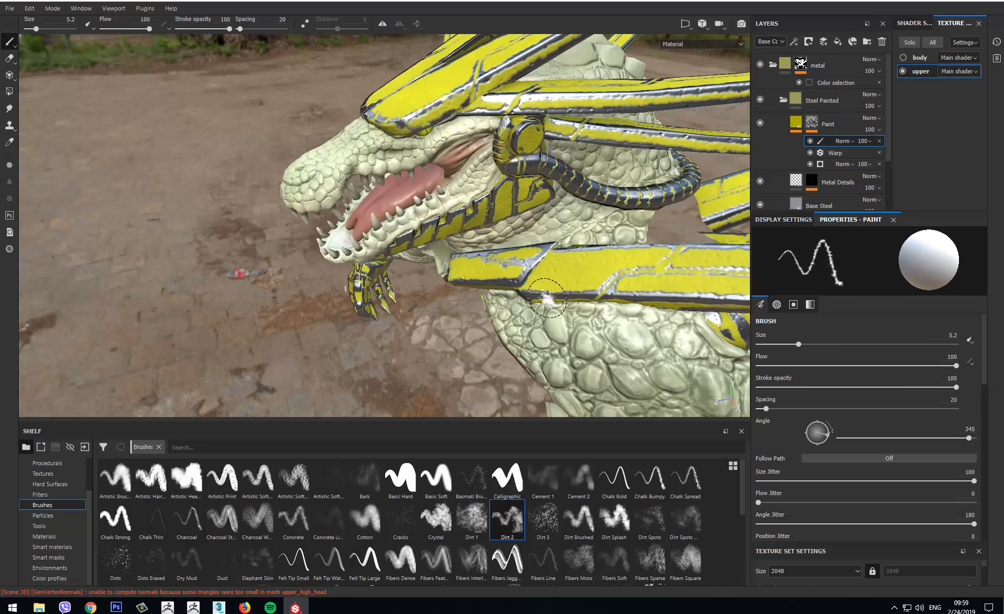
{"action": "left_click", "coordinate": [567, 262]}
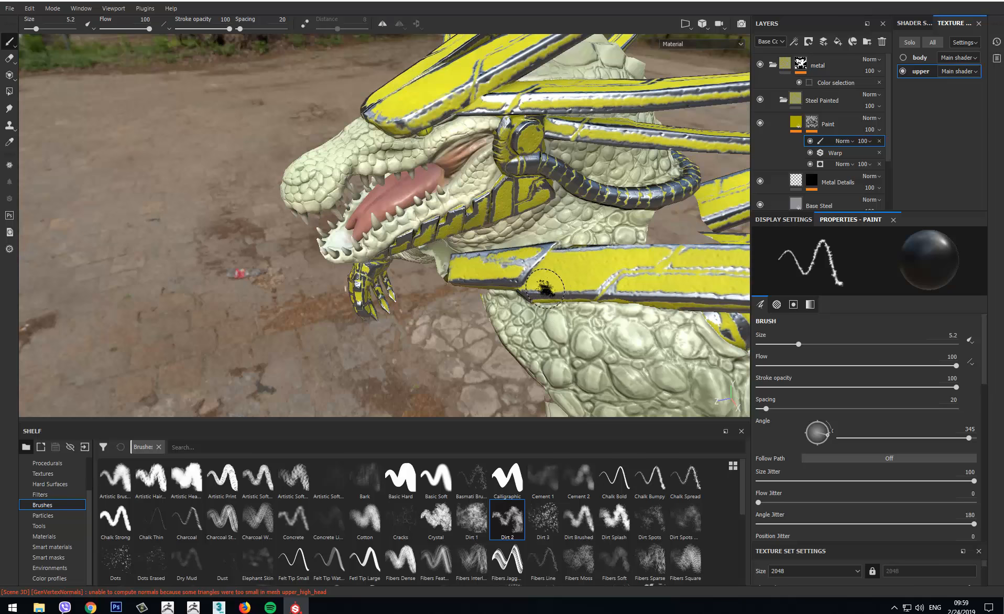
{"action": "left_click_drag", "start_coordinate": [556, 283], "coordinate": [595, 273]}
- Examine the worn paint on the creature's head blades, ribbed hose, shoulder armor and skin implants from several angles and distances
{"action": "mouse_move", "coordinate": [410, 346]}
{"action": "left_mouse_down", "text": "alt"}
{"action": "mouse_move", "coordinate": [456, 313]}
{"action": "mouse_move", "coordinate": [514, 308]}
{"action": "mouse_move", "coordinate": [590, 261]}
{"action": "mouse_move", "coordinate": [610, 181]}
{"action": "left_mouse_up", "text": "alt"}
{"action": "left_click_drag", "start_coordinate": [571, 233], "coordinate": [521, 125], "text": "alt"}
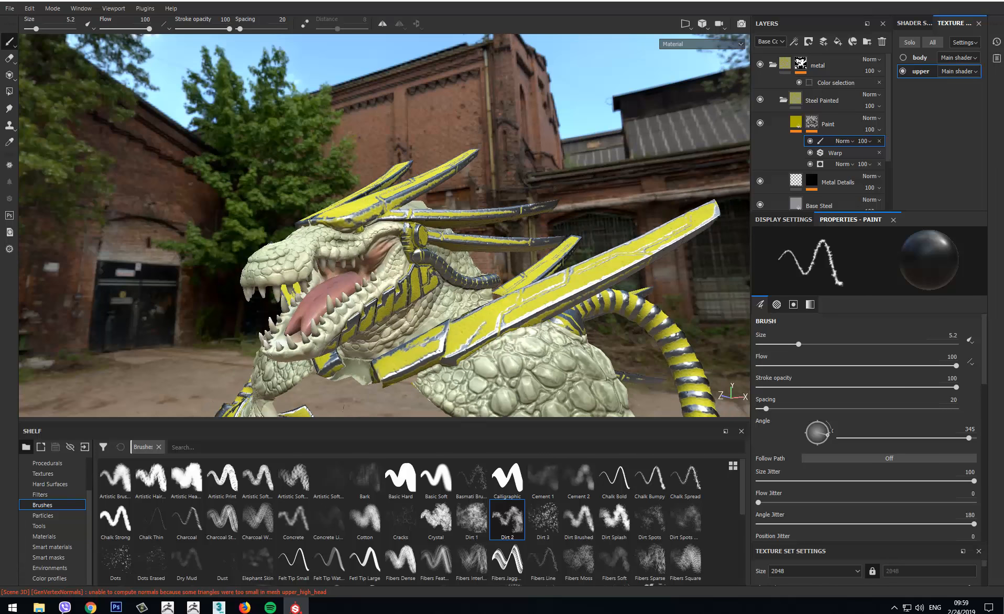
{"action": "scroll", "coordinate": [518, 213], "scroll_direction": "up", "scroll_amount": 4}
{"action": "scroll", "coordinate": [561, 284], "scroll_direction": "down", "scroll_amount": 3}
{"action": "scroll", "coordinate": [589, 377], "scroll_direction": "down", "scroll_amount": 2}
{"action": "scroll", "coordinate": [594, 378], "scroll_direction": "down", "scroll_amount": 3}
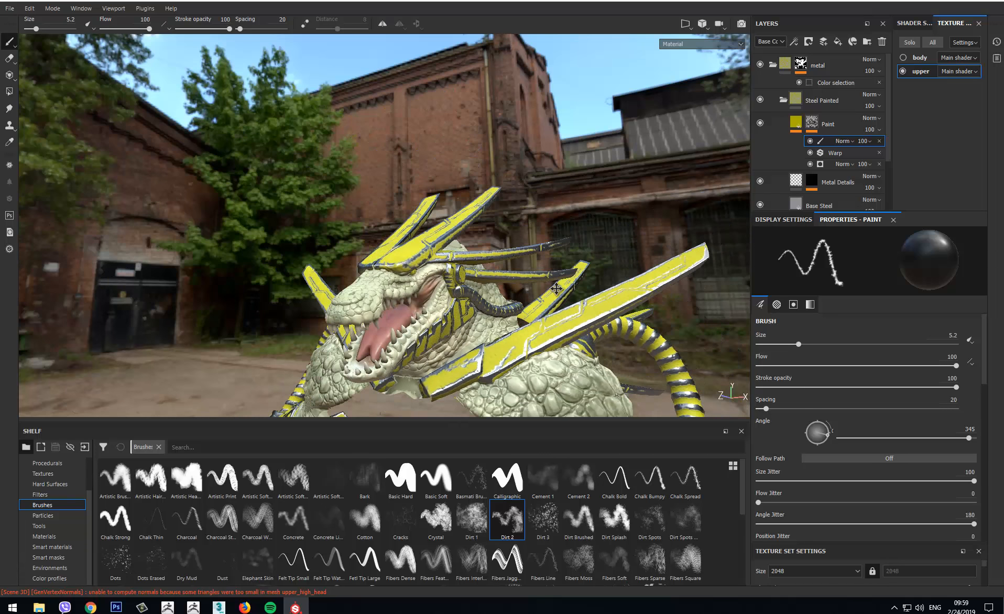
{"action": "middle_click_drag", "start_coordinate": [594, 378], "coordinate": [579, 253], "text": "alt"}
{"action": "scroll", "coordinate": [579, 253], "scroll_direction": "down", "scroll_amount": 1}
{"action": "scroll", "coordinate": [580, 253], "scroll_direction": "up", "scroll_amount": 3}
{"action": "scroll", "coordinate": [579, 253], "scroll_direction": "up", "scroll_amount": 2}
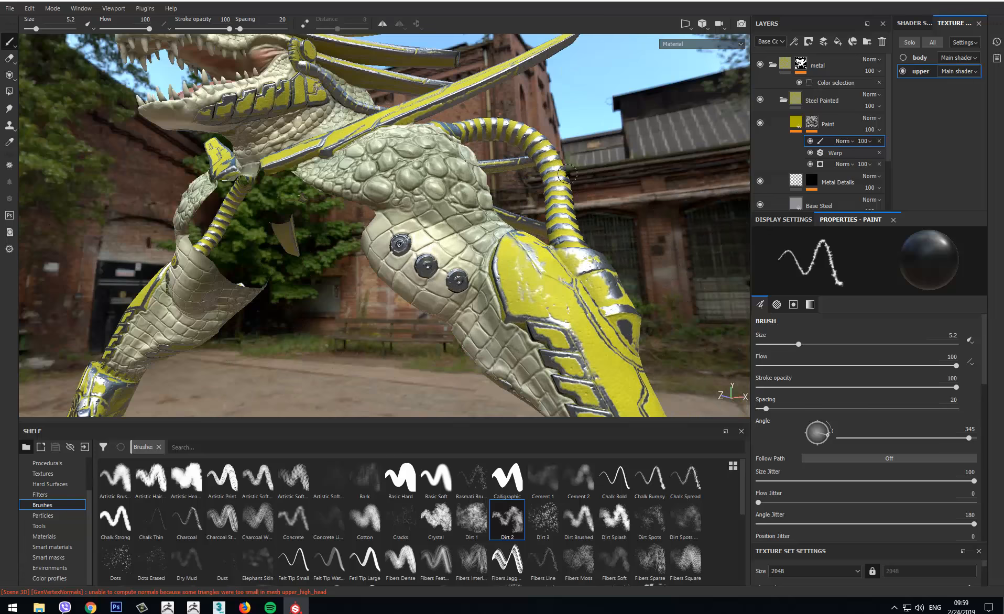
{"action": "mouse_move", "coordinate": [611, 160]}
{"action": "left_mouse_down", "text": "alt"}
{"action": "mouse_move", "coordinate": [563, 226]}
{"action": "mouse_move", "coordinate": [500, 257]}
{"action": "mouse_move", "coordinate": [518, 178]}
{"action": "mouse_move", "coordinate": [624, 202]}
{"action": "mouse_move", "coordinate": [636, 220]}
{"action": "mouse_move", "coordinate": [532, 189]}
{"action": "mouse_move", "coordinate": [594, 191]}
{"action": "left_mouse_up", "text": "alt"}
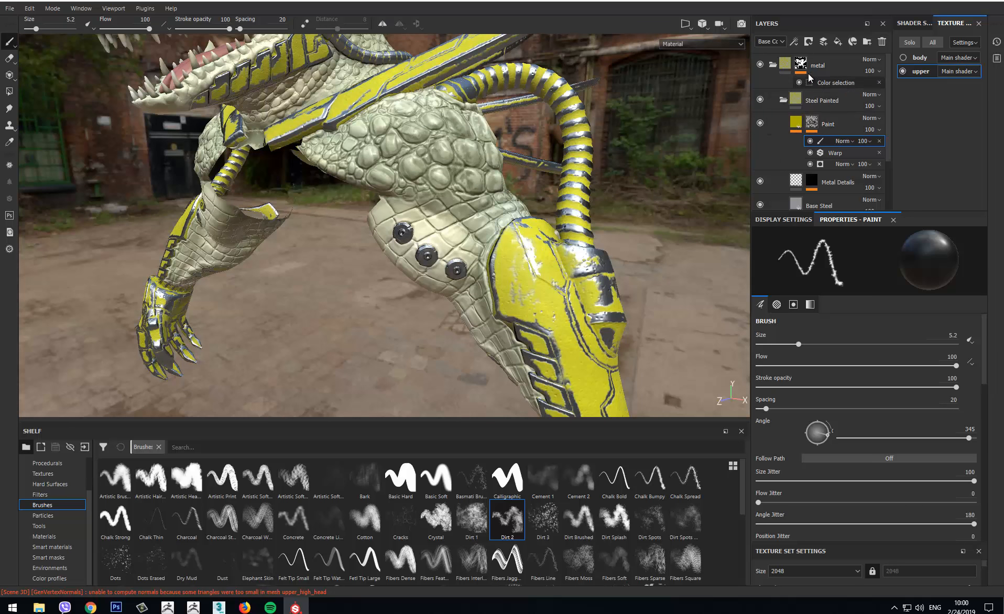
- Collapse the Steel Painted folder inside the metal folder
{"action": "left_click", "coordinate": [774, 65]}
{"action": "left_click", "coordinate": [774, 65]}
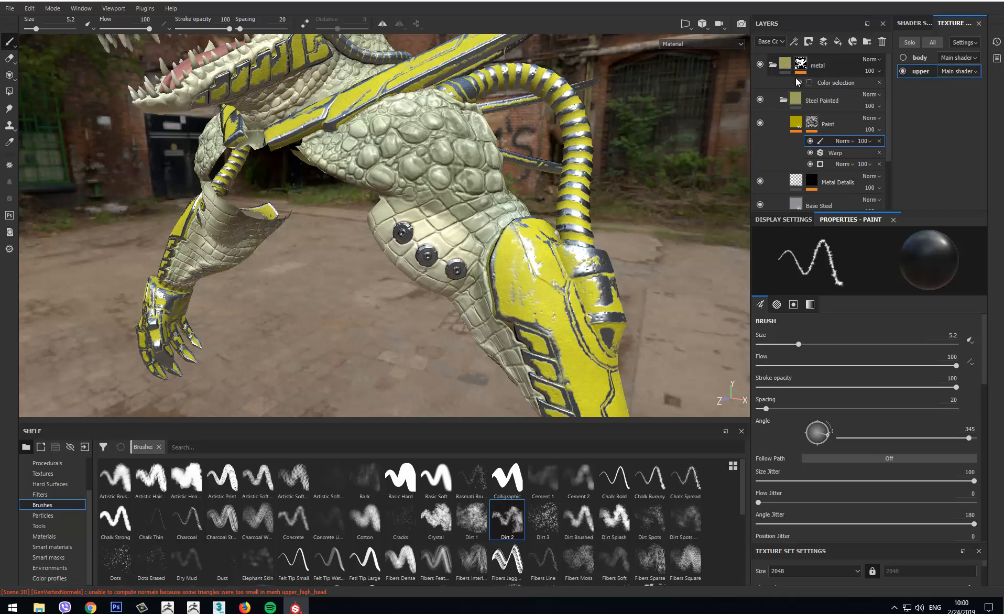
{"action": "left_click", "coordinate": [783, 100]}
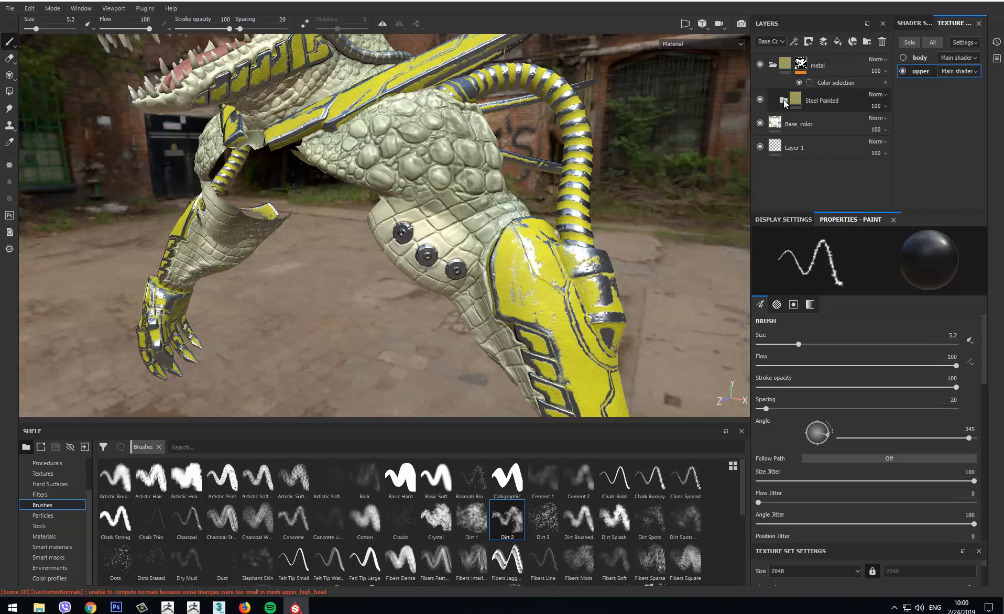